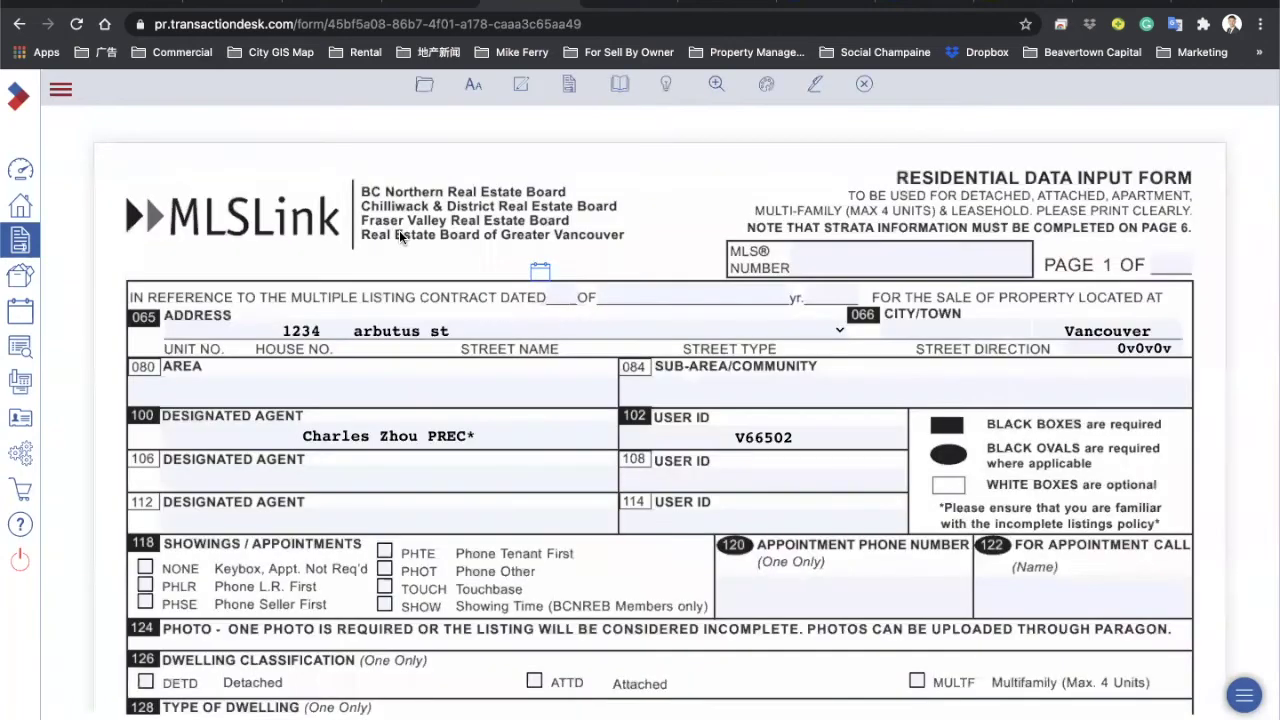
Step: Enter 6 as the form's total page count so page 1 reads PAGE 1 OF 6
left_click(1150, 264)
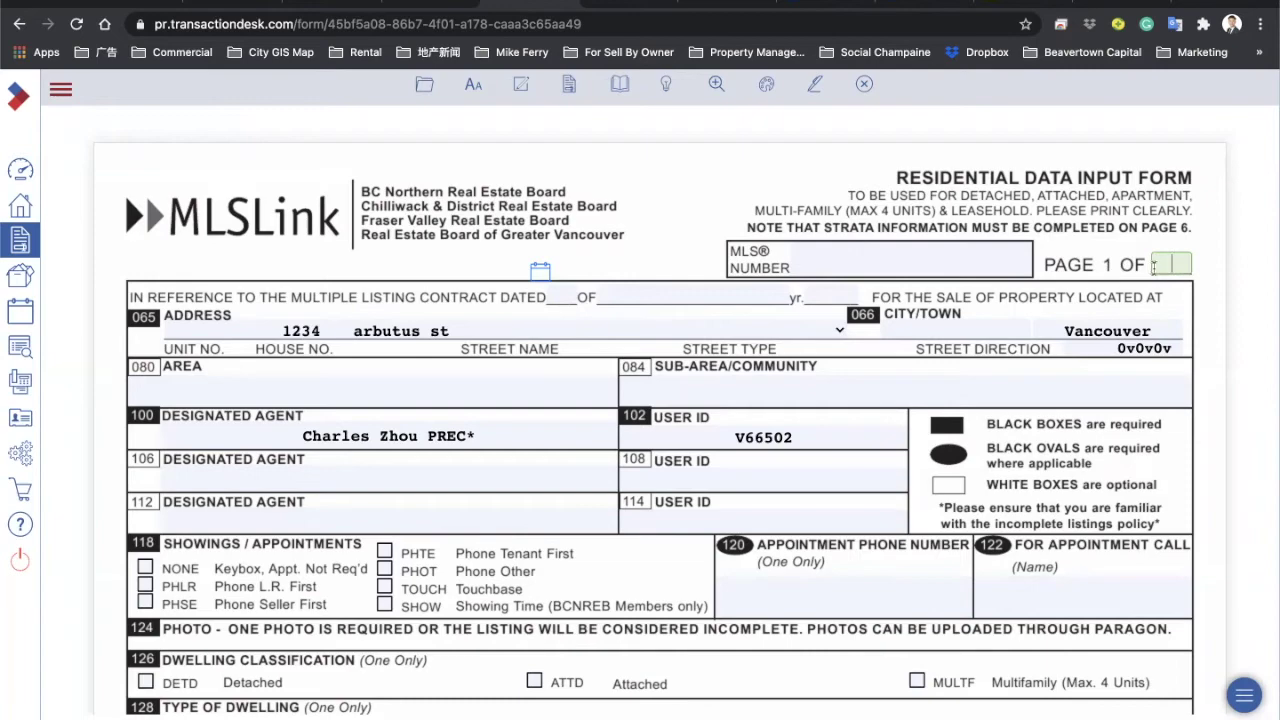
scroll(1139, 258, "down", 20)
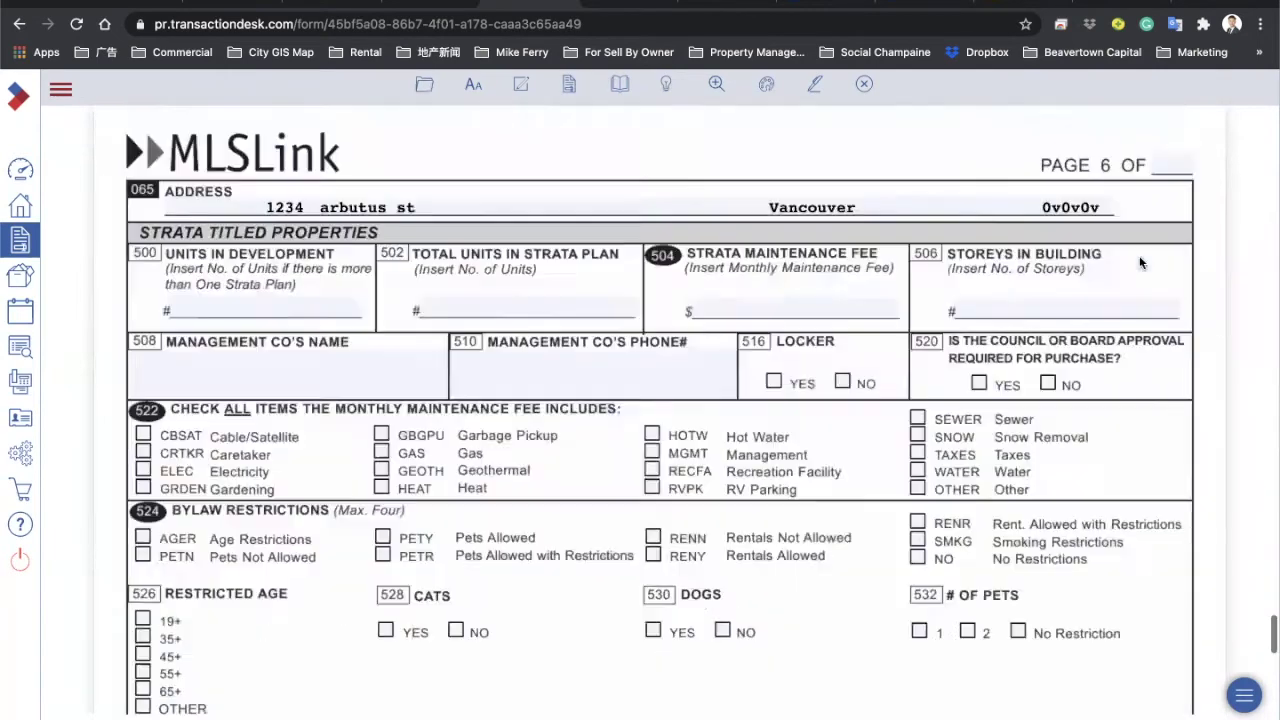
scroll(1139, 247, "up", 2)
left_click(1170, 211)
type("6")
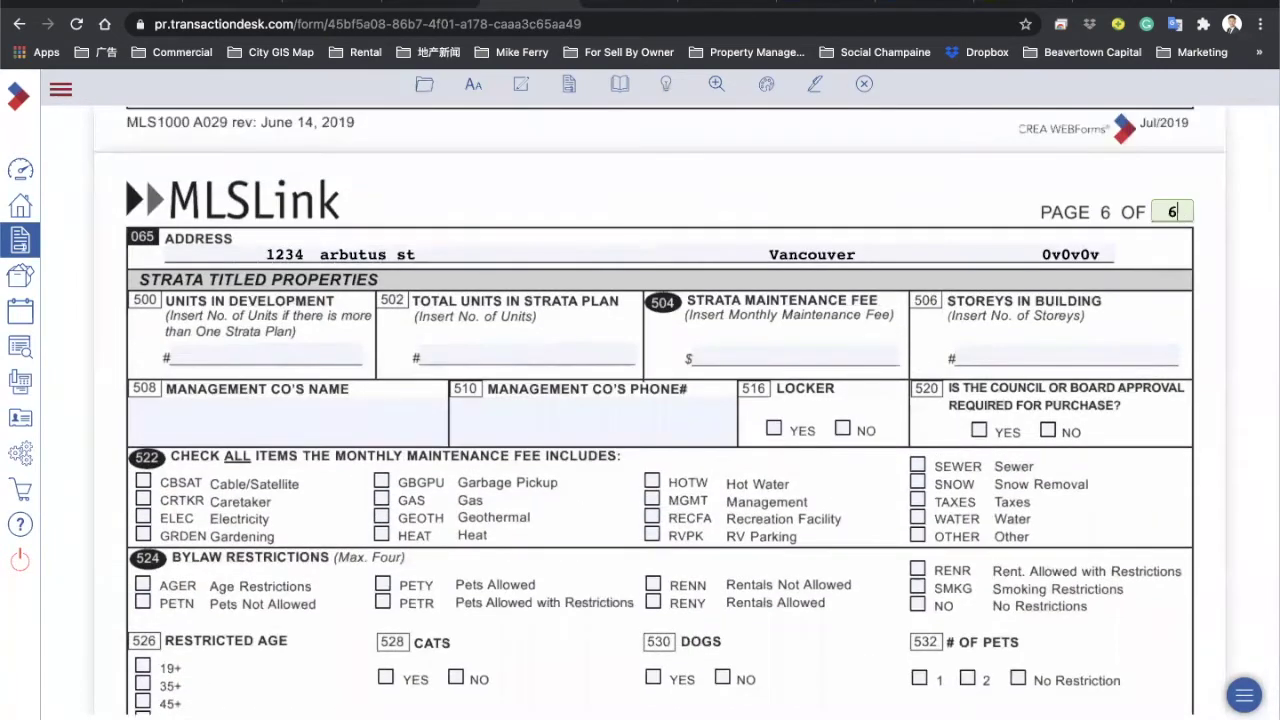
scroll(883, 291, "up", 20)
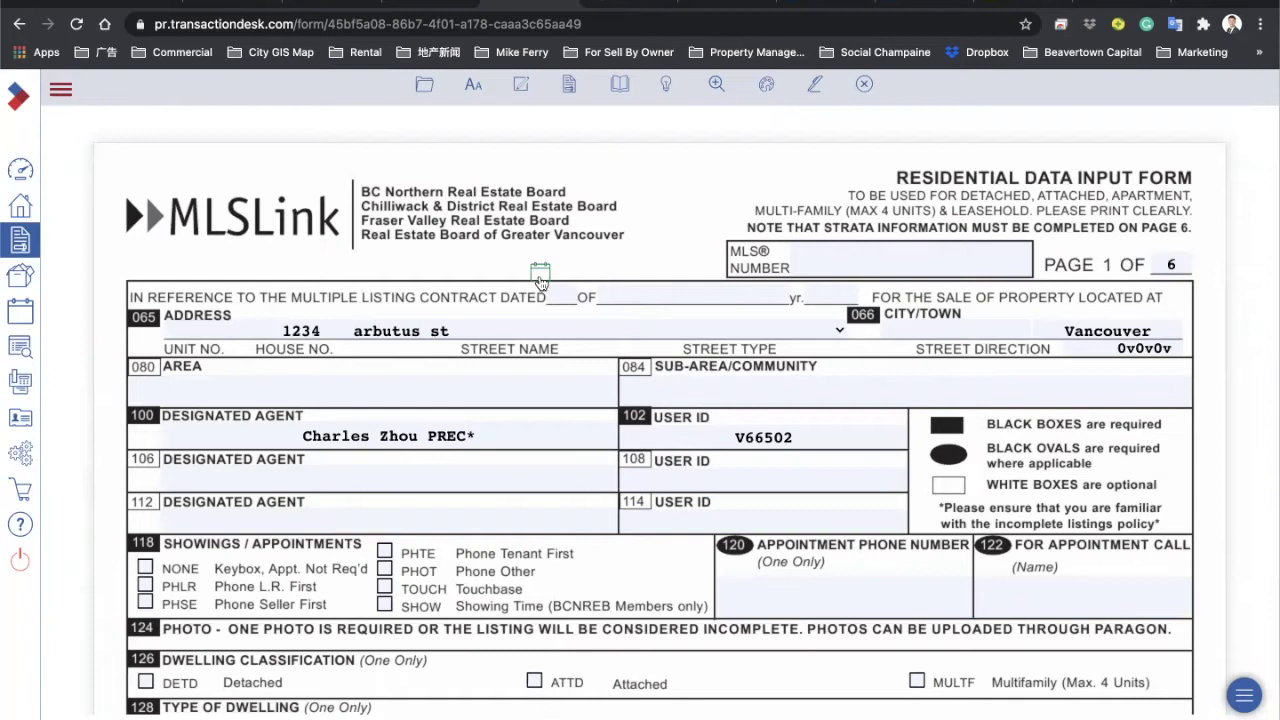
Step: Set the listing contract date to 16 May 2021 and verify it against the listing contract
left_click(540, 275)
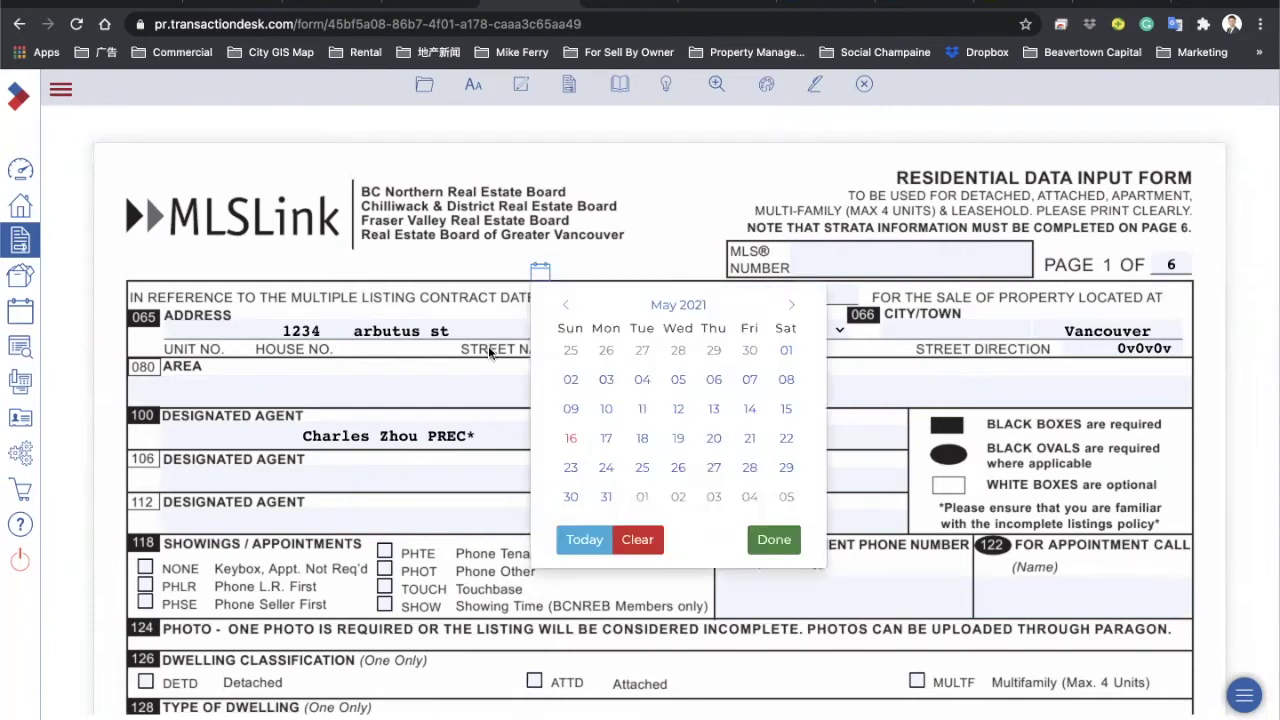
left_click(570, 438)
left_click(522, 294)
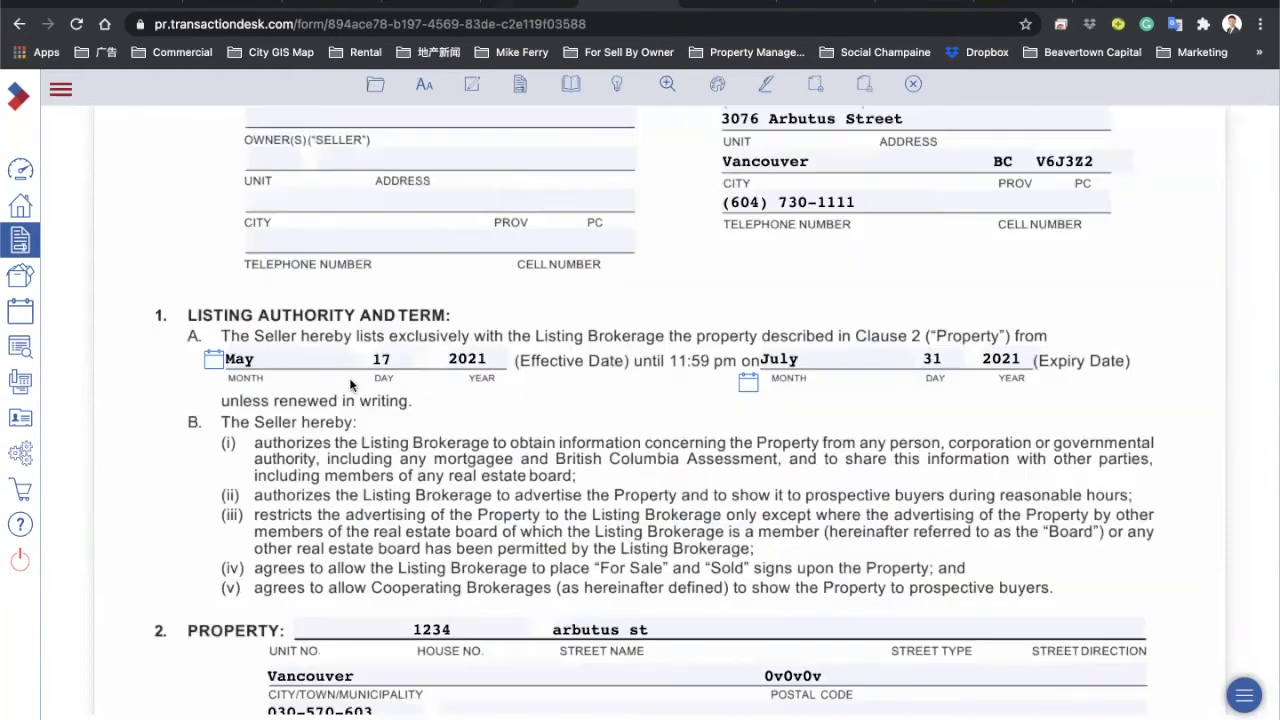
scroll(349, 377, "down", 20)
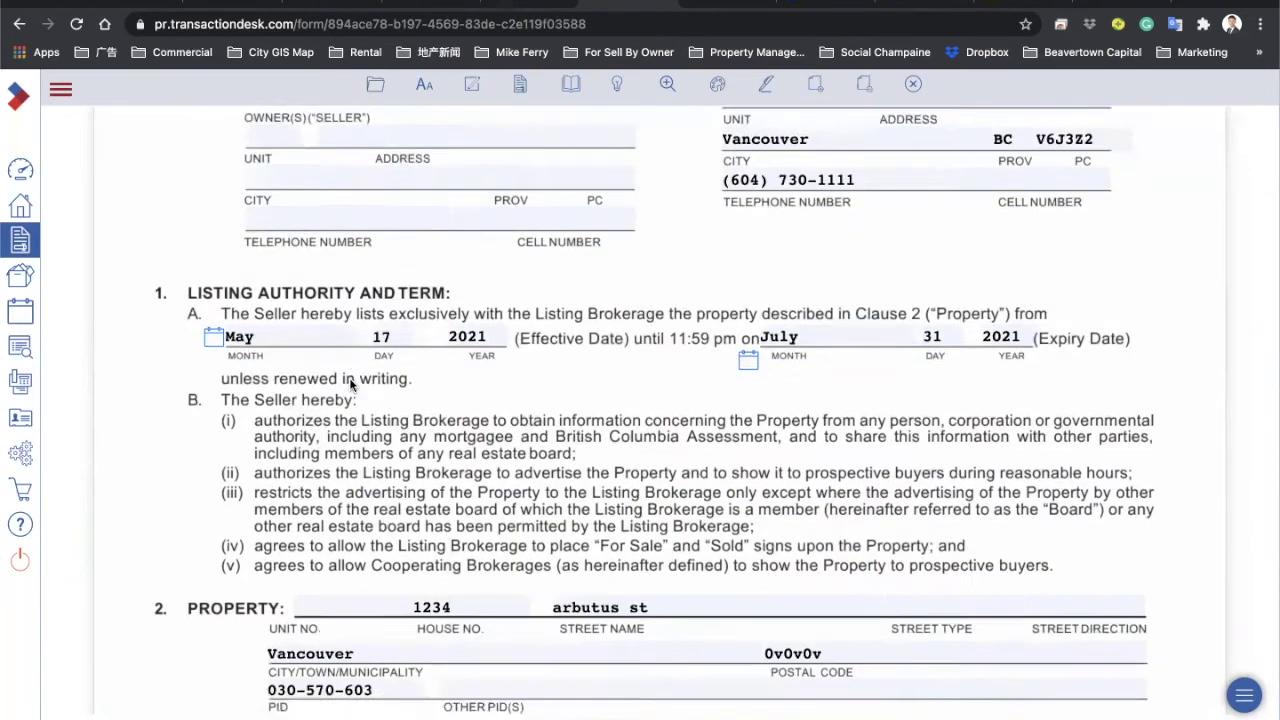
scroll(350, 383, "down", 7)
scroll(350, 383, "up", 2)
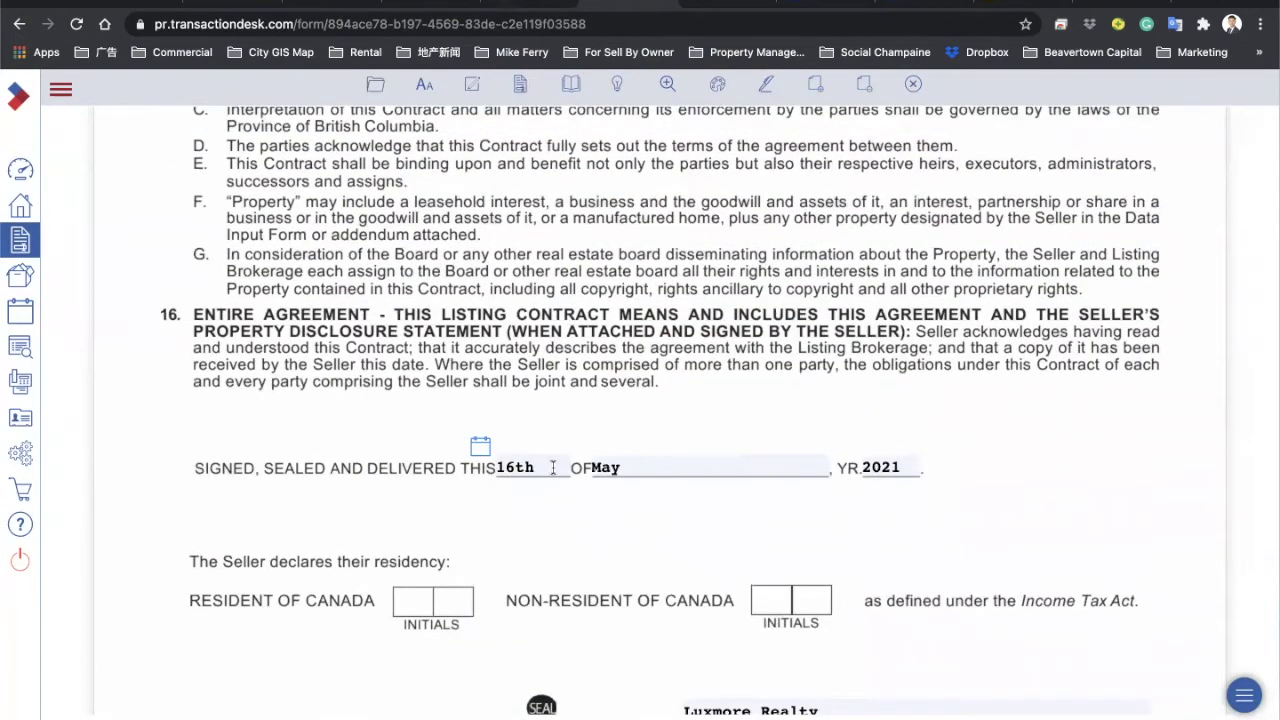
left_click(540, 6)
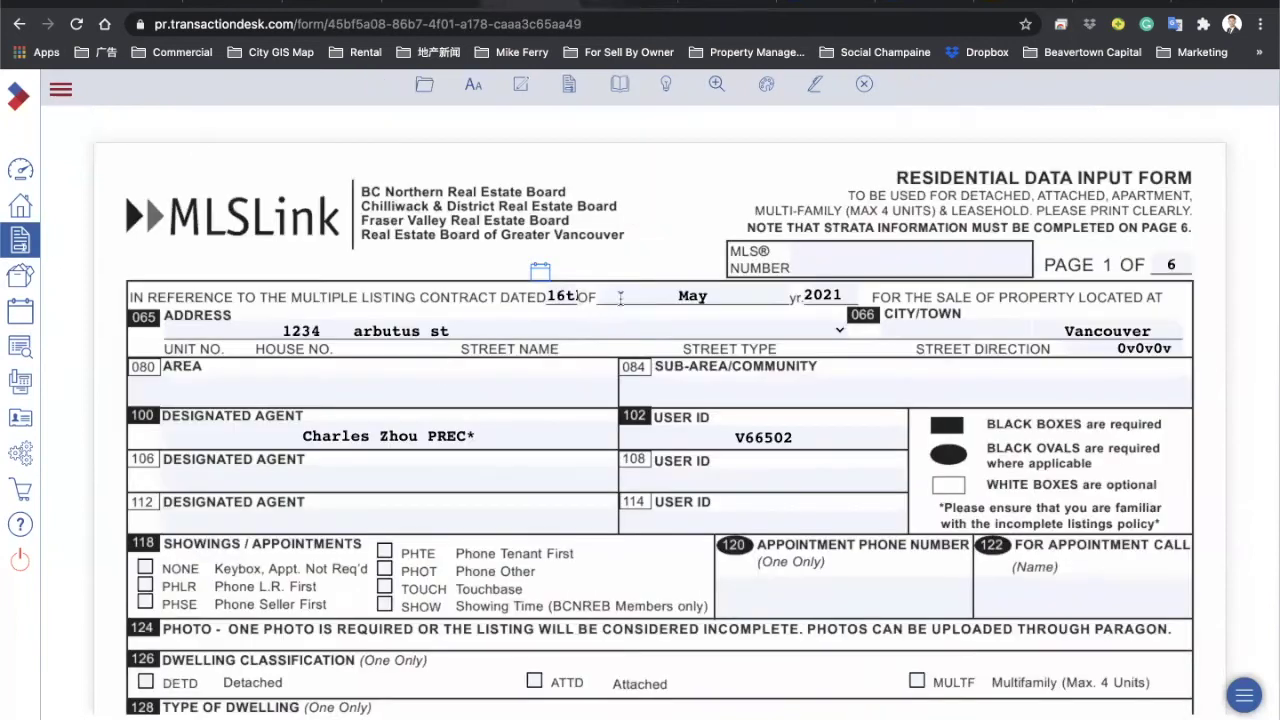
left_click(907, 327)
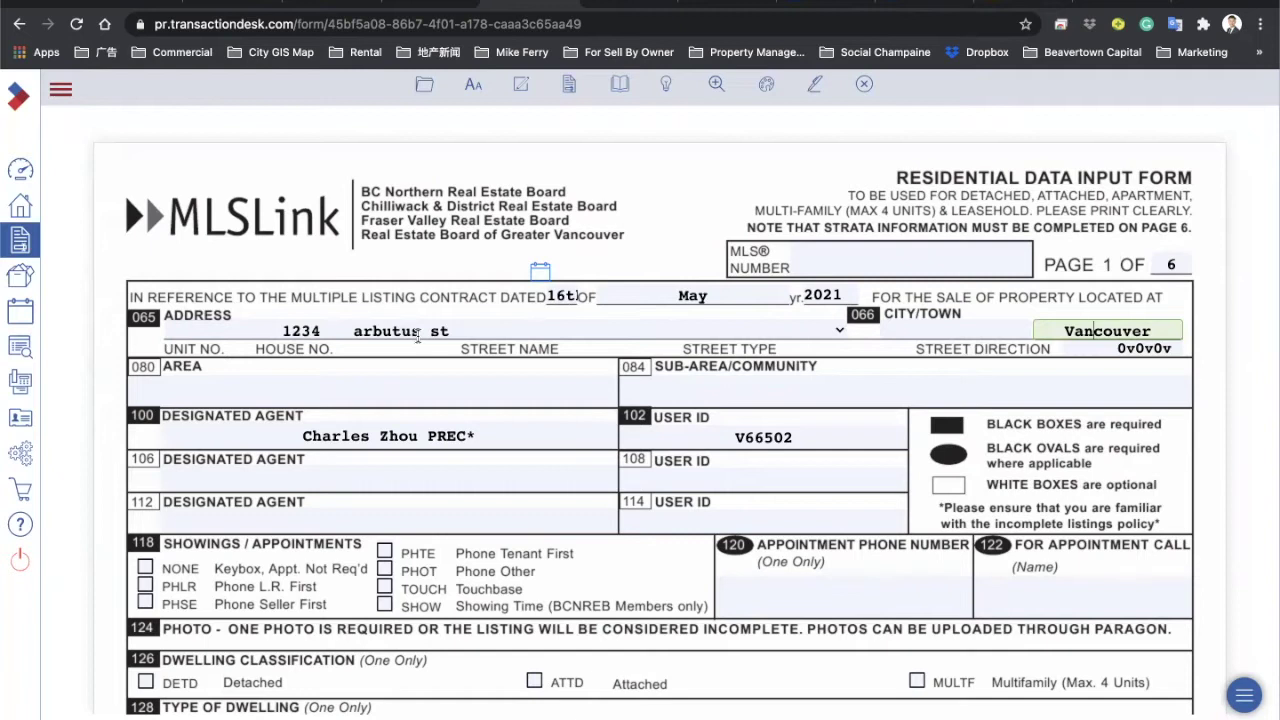
left_click(281, 393)
left_click(664, 372)
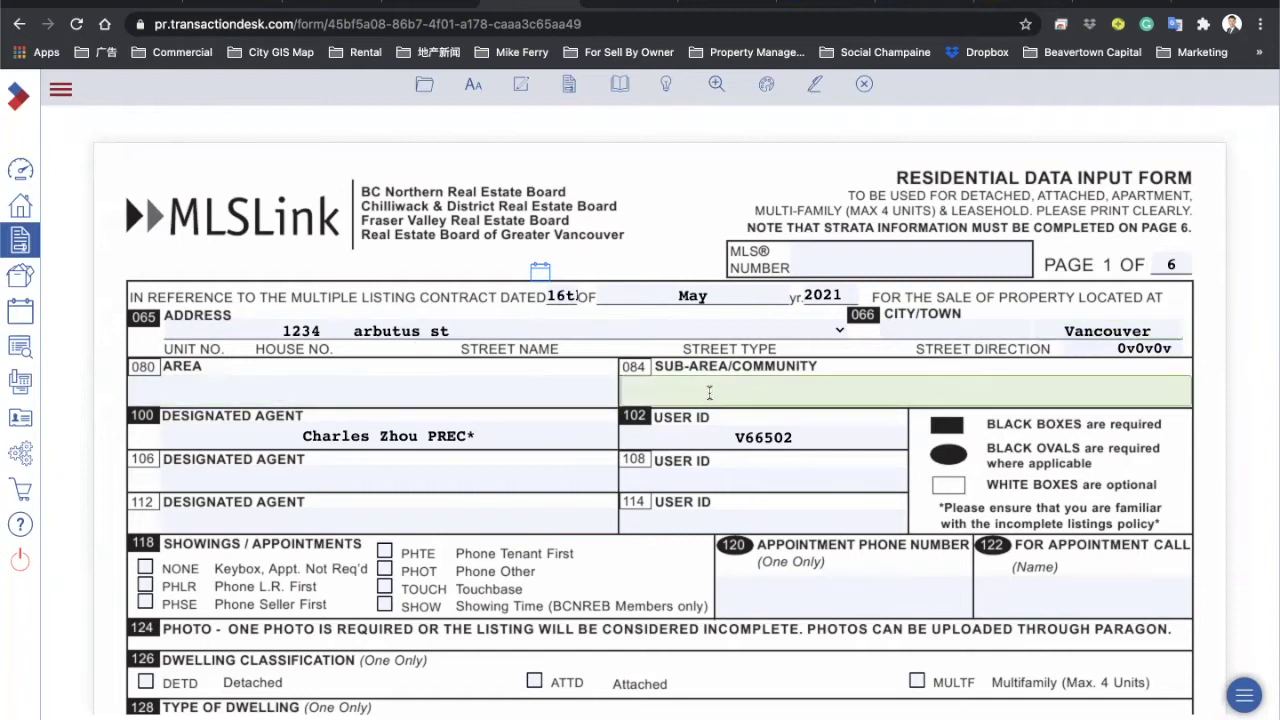
left_click(385, 436)
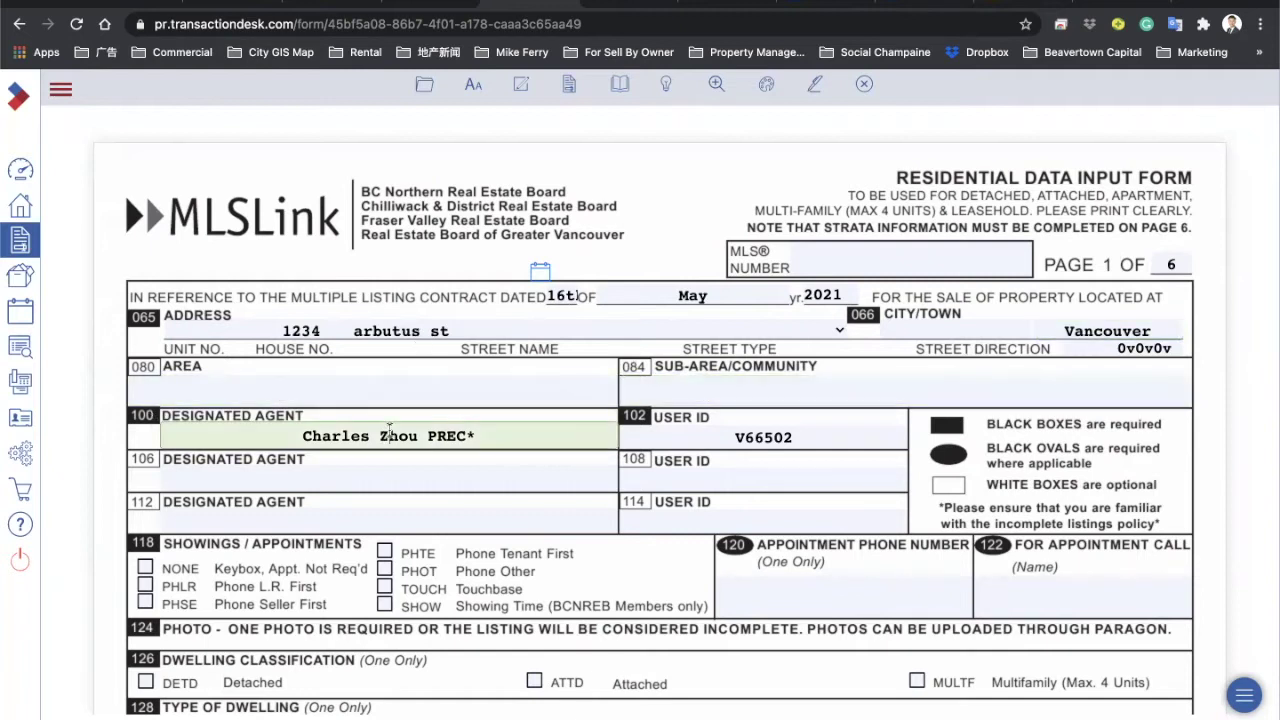
left_click(371, 476)
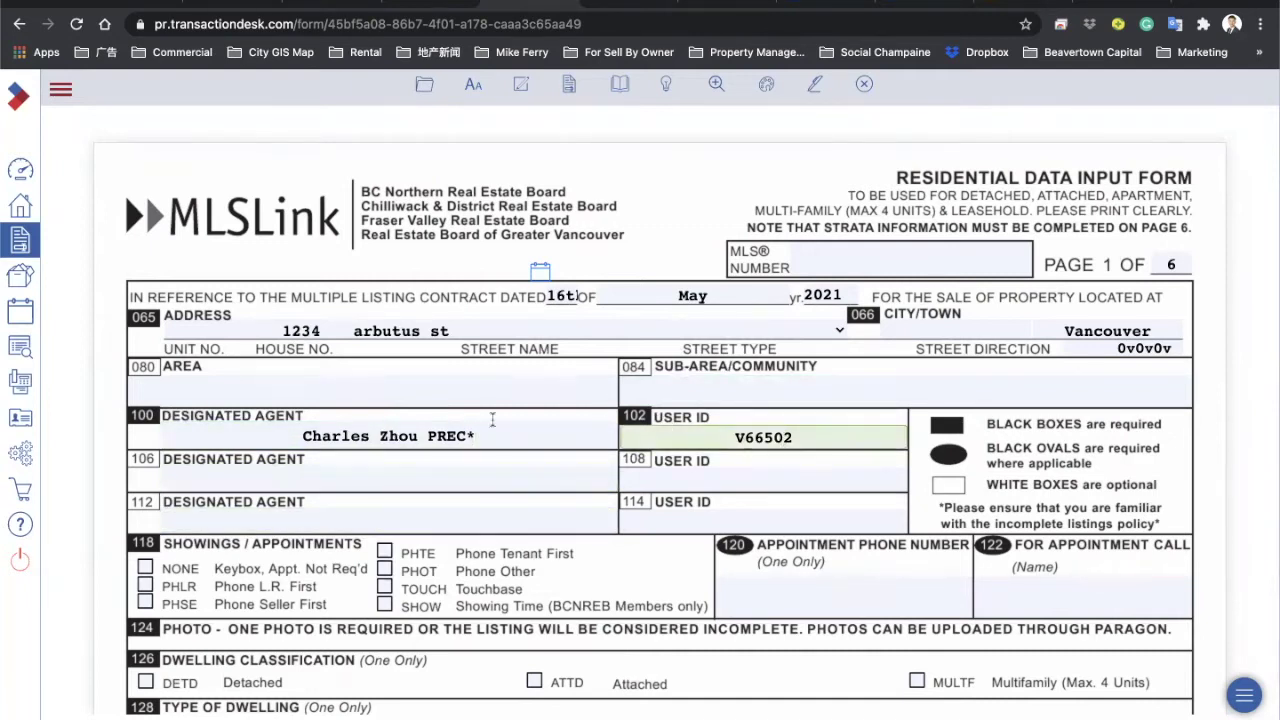
left_click_drag(720, 437, 795, 437)
Step: Set the showing method to PHLR (Phone L.R. First) instead of Touchbase
scroll(133, 448, "down", 1)
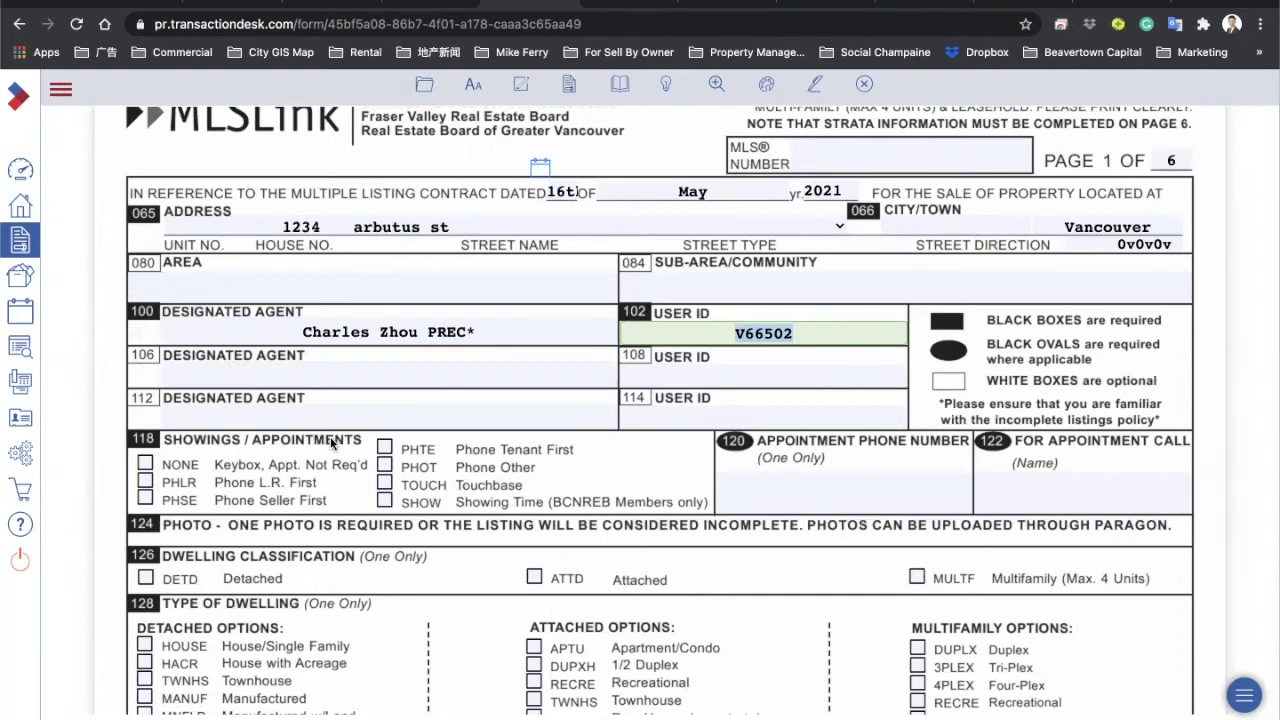
left_click(384, 482)
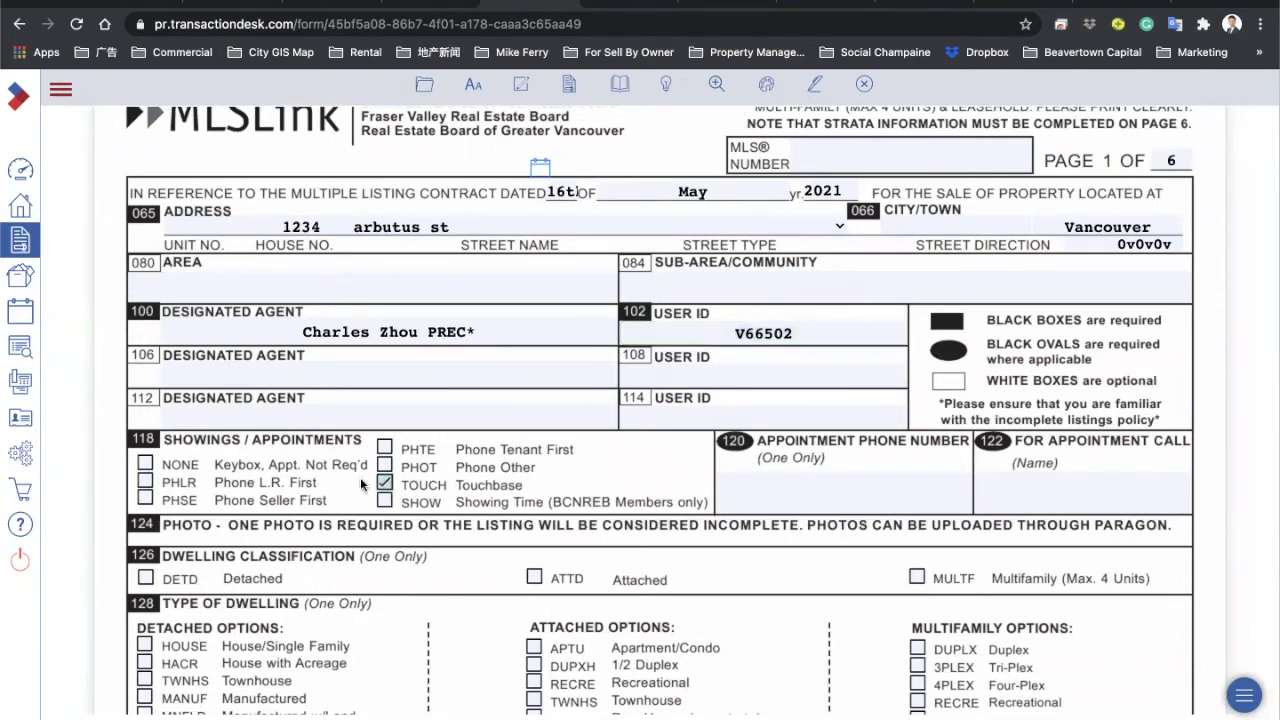
left_click(145, 482)
left_click(386, 483)
left_click(146, 483)
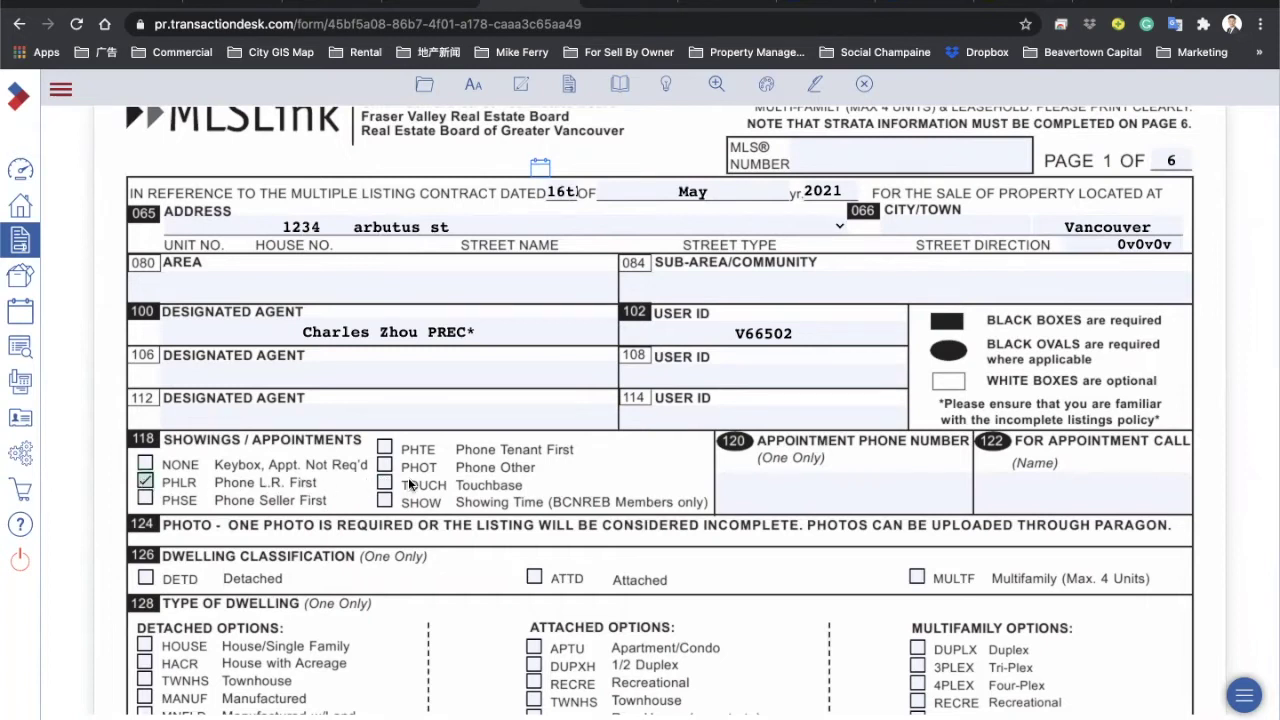
Step: Fill in the appointment phone number (field 120) and the contact name (field 122)
left_click(778, 487)
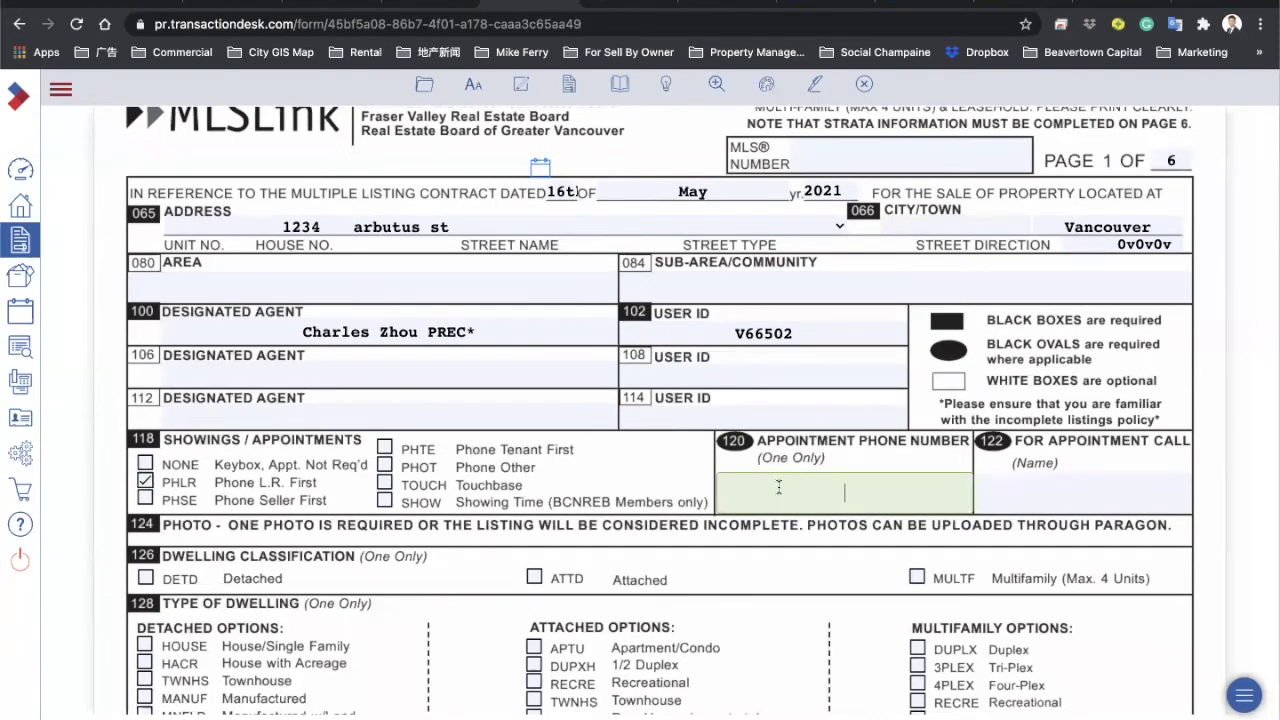
left_click(1026, 482)
type("Charles")
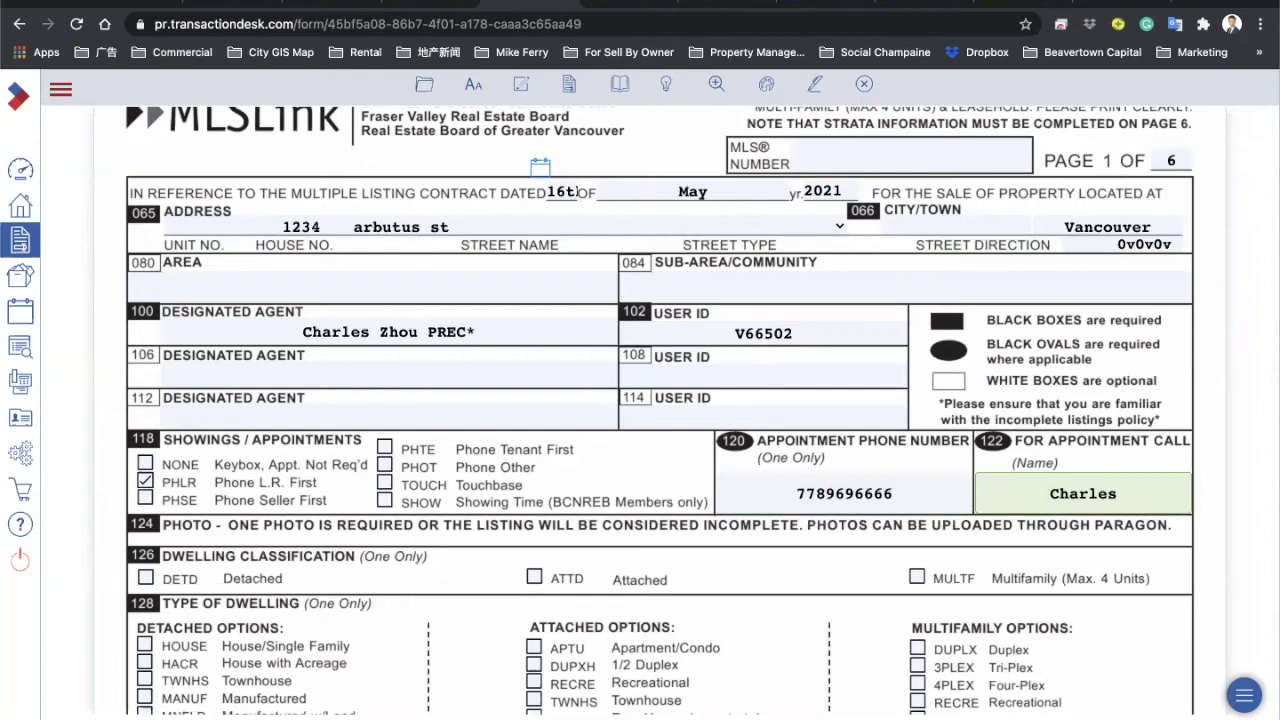
left_click(876, 572)
scroll(694, 475, "down", 3)
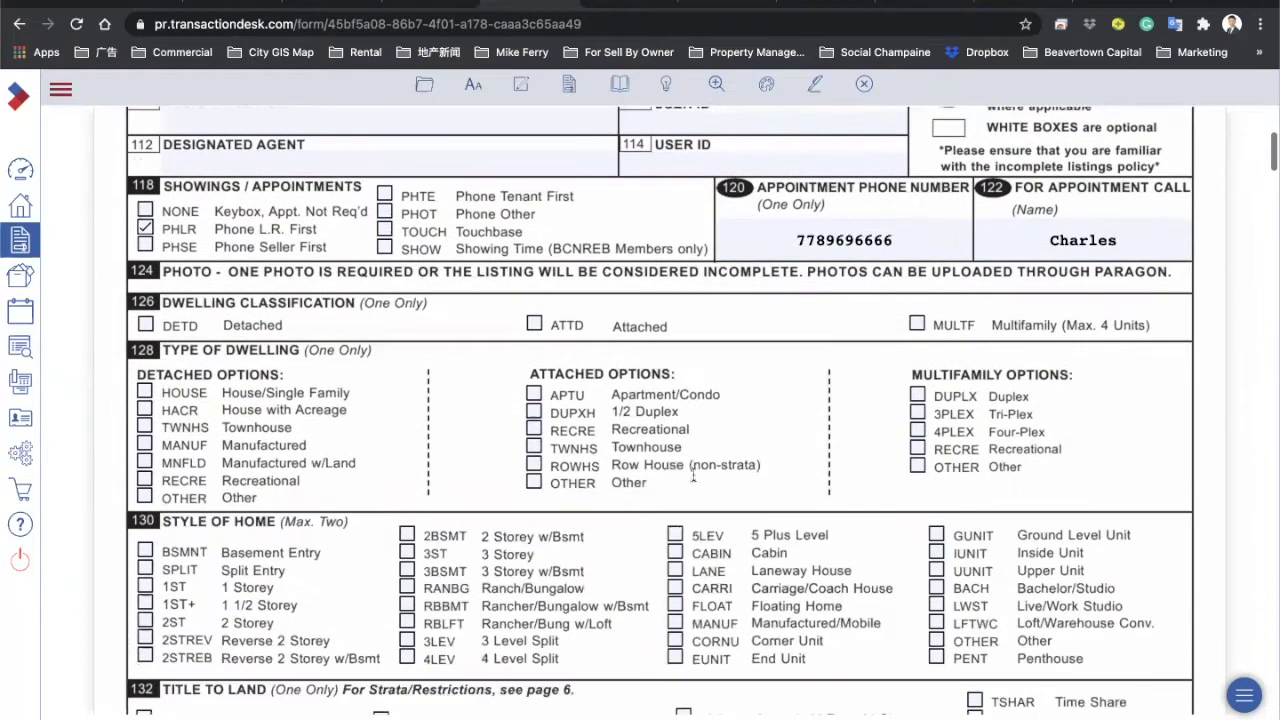
scroll(559, 388, "up", 2)
scroll(559, 388, "up", 1)
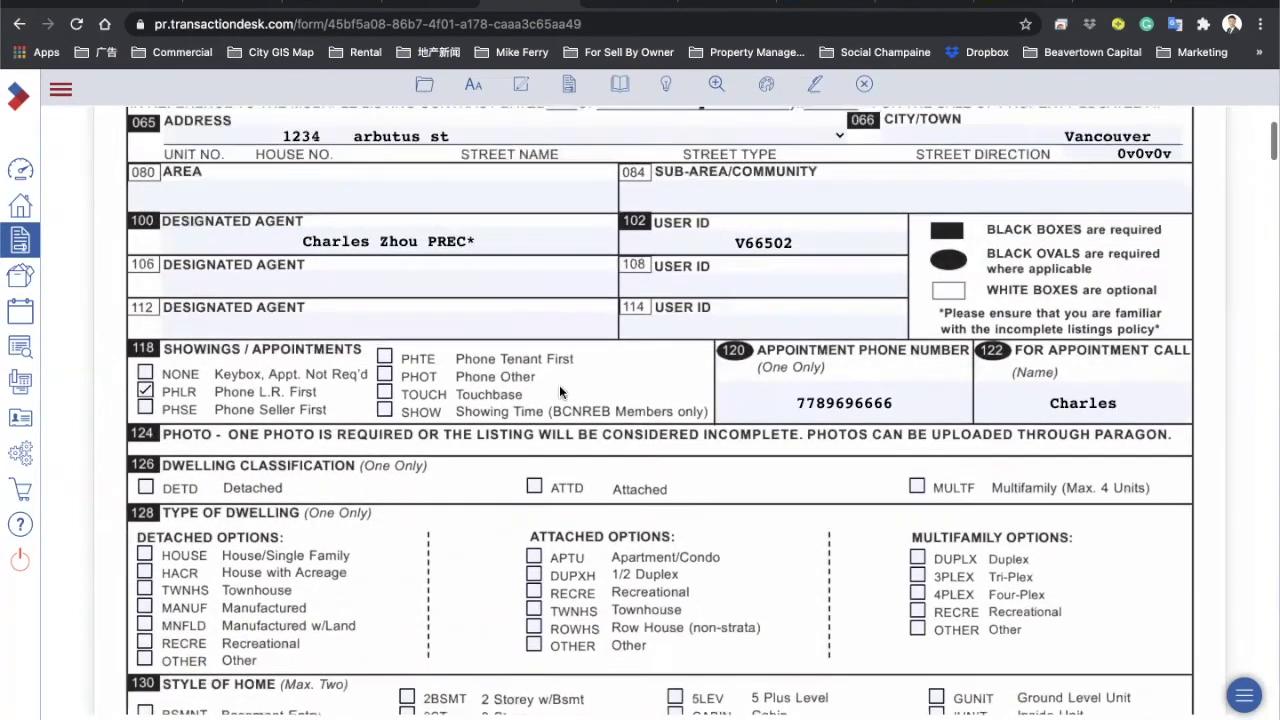
left_click(385, 392)
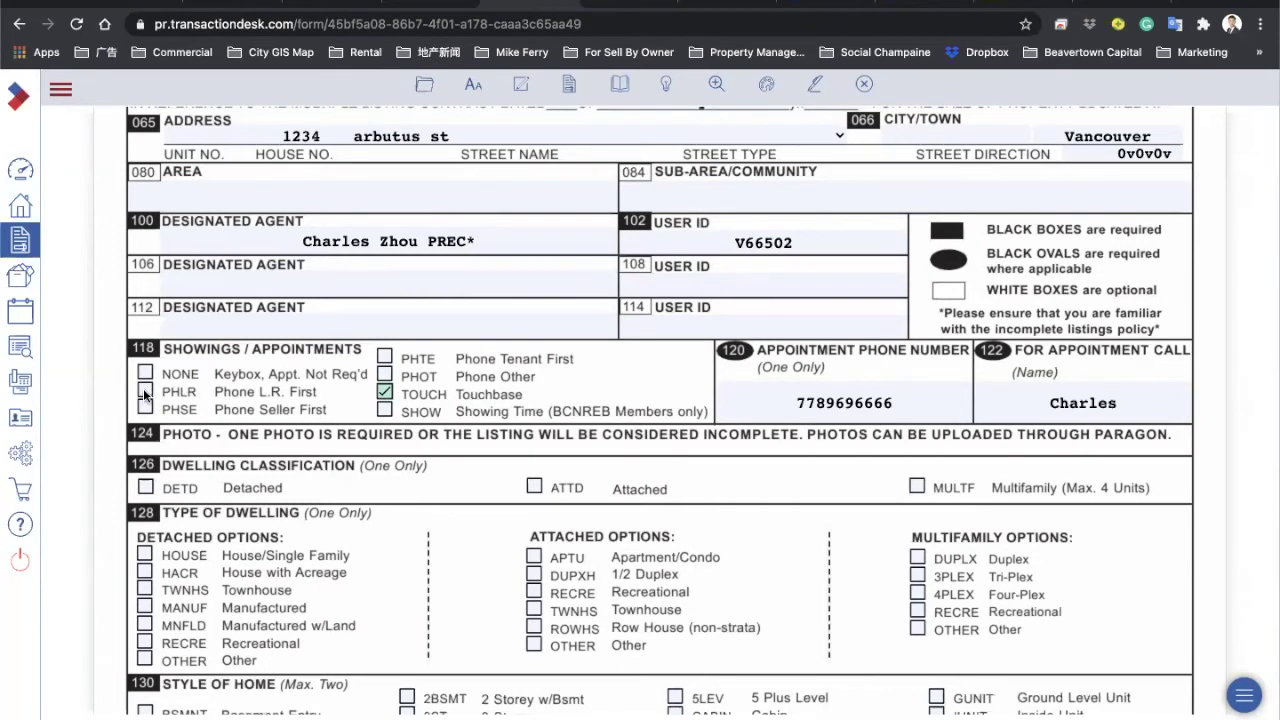
left_click(145, 392)
left_click(1070, 403)
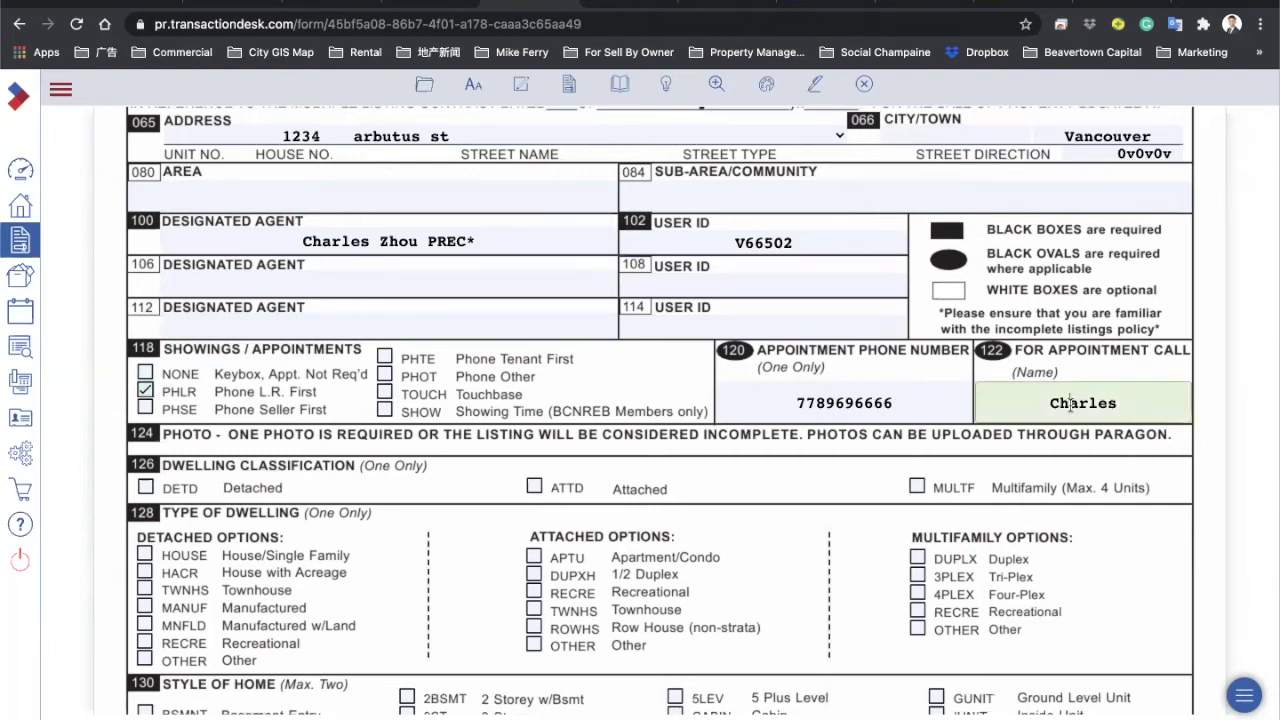
scroll(252, 445, "down", 2)
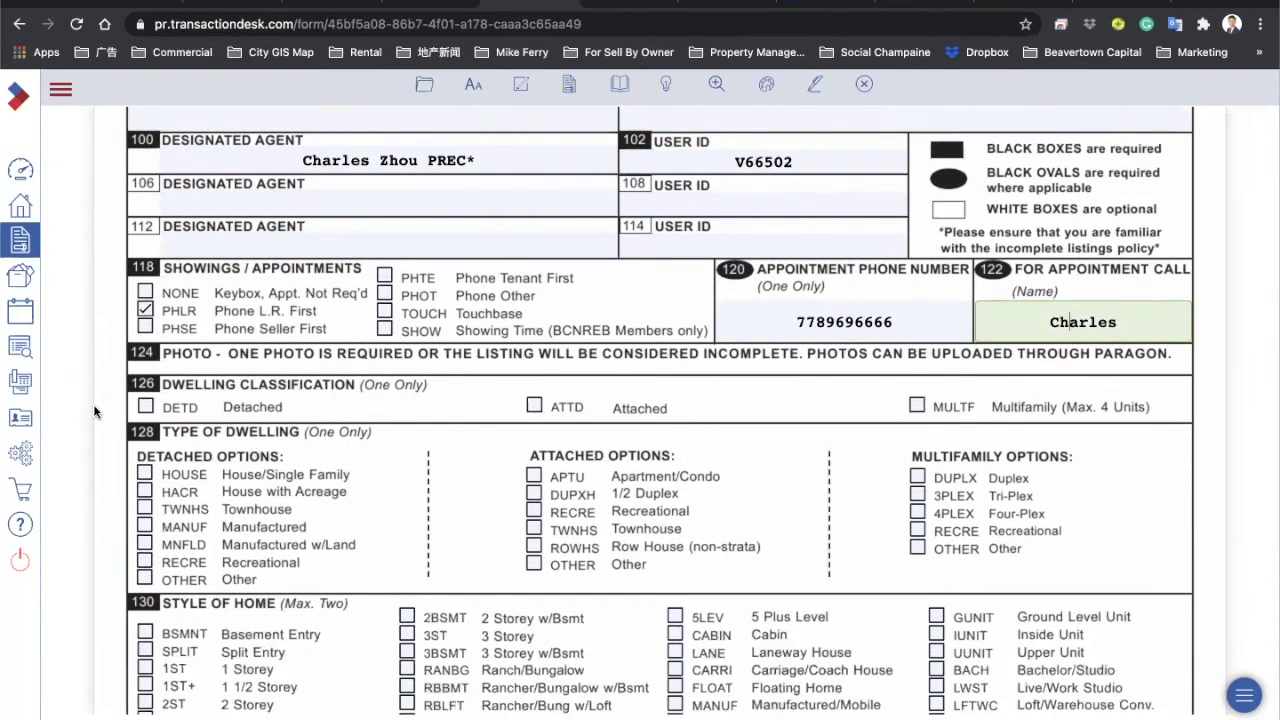
Step: Tick DETD under Dwelling Classification and HOUSE (House/Single Family) under Detached Options
left_click(145, 407)
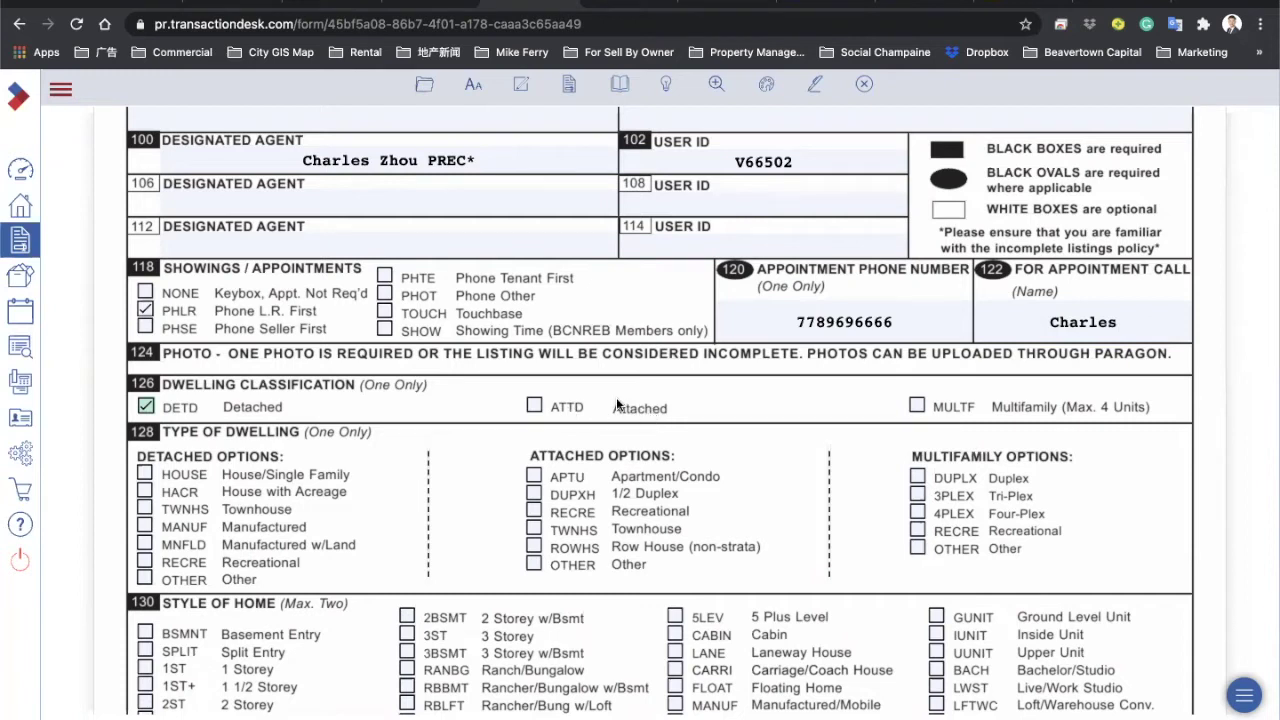
scroll(700, 400, "down", 1)
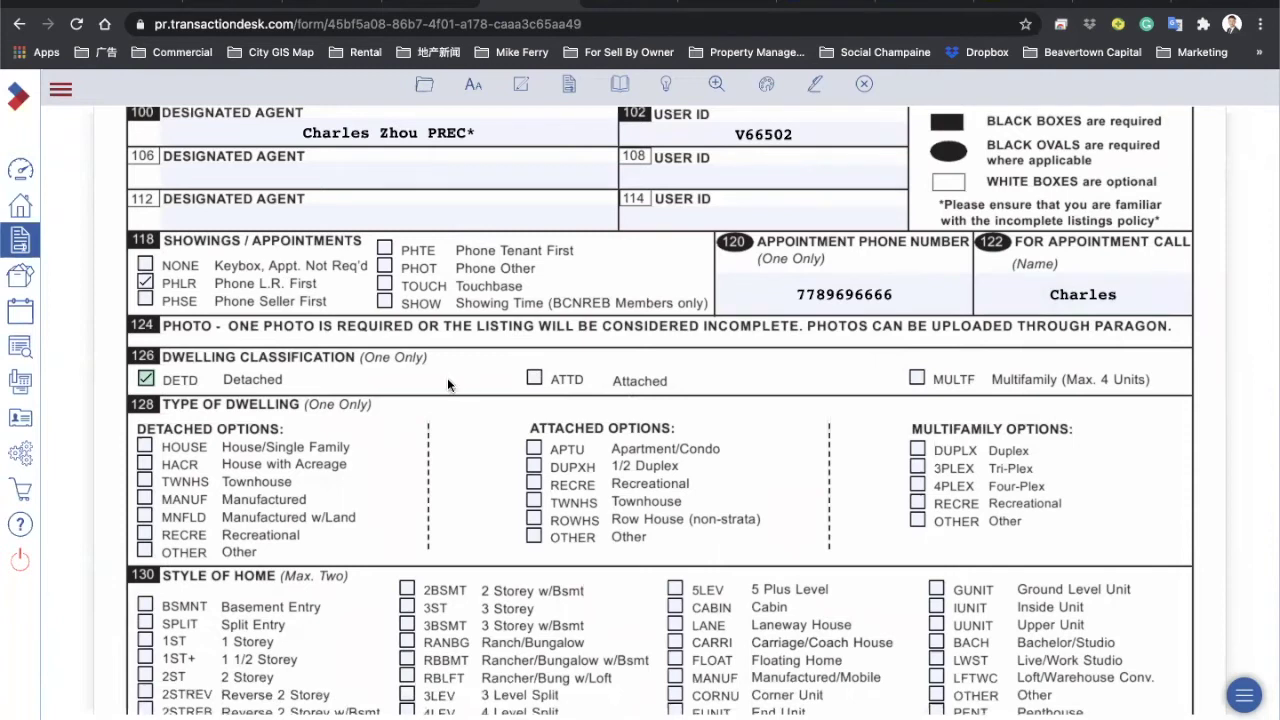
scroll(447, 378, "down", 2)
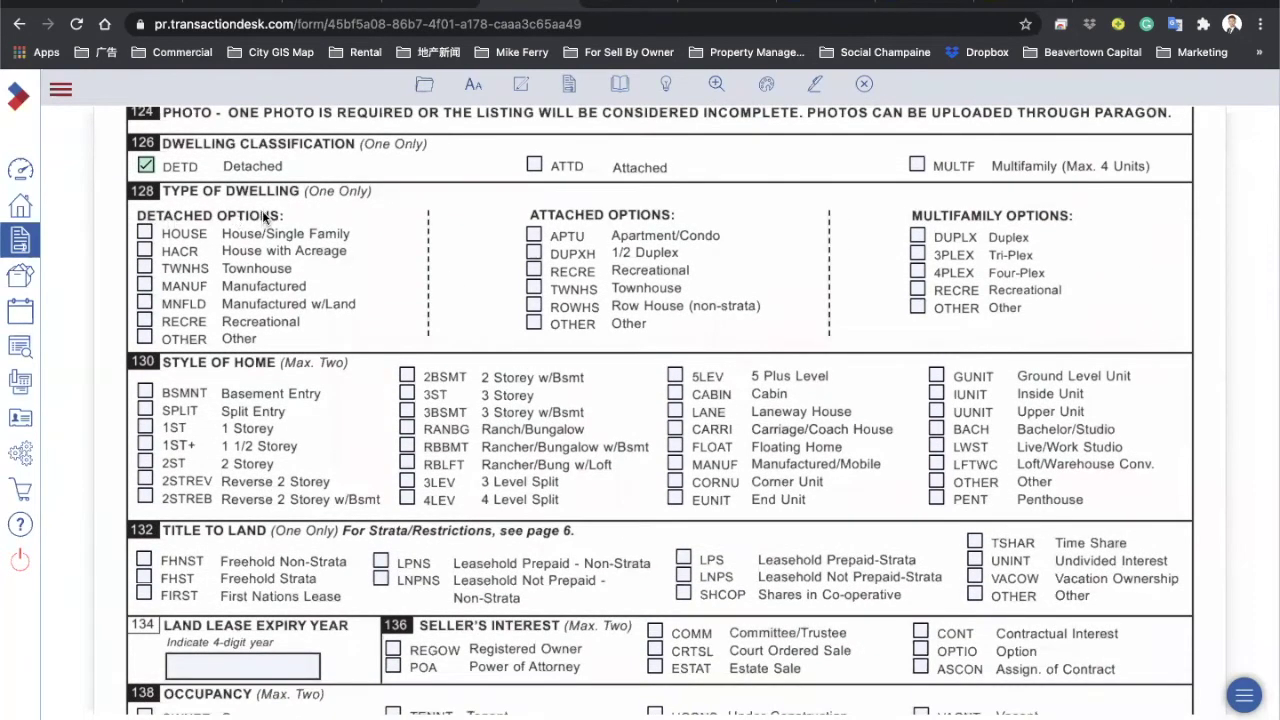
left_click(144, 236)
left_click(538, 236)
left_click(537, 238)
scroll(369, 342, "down", 2)
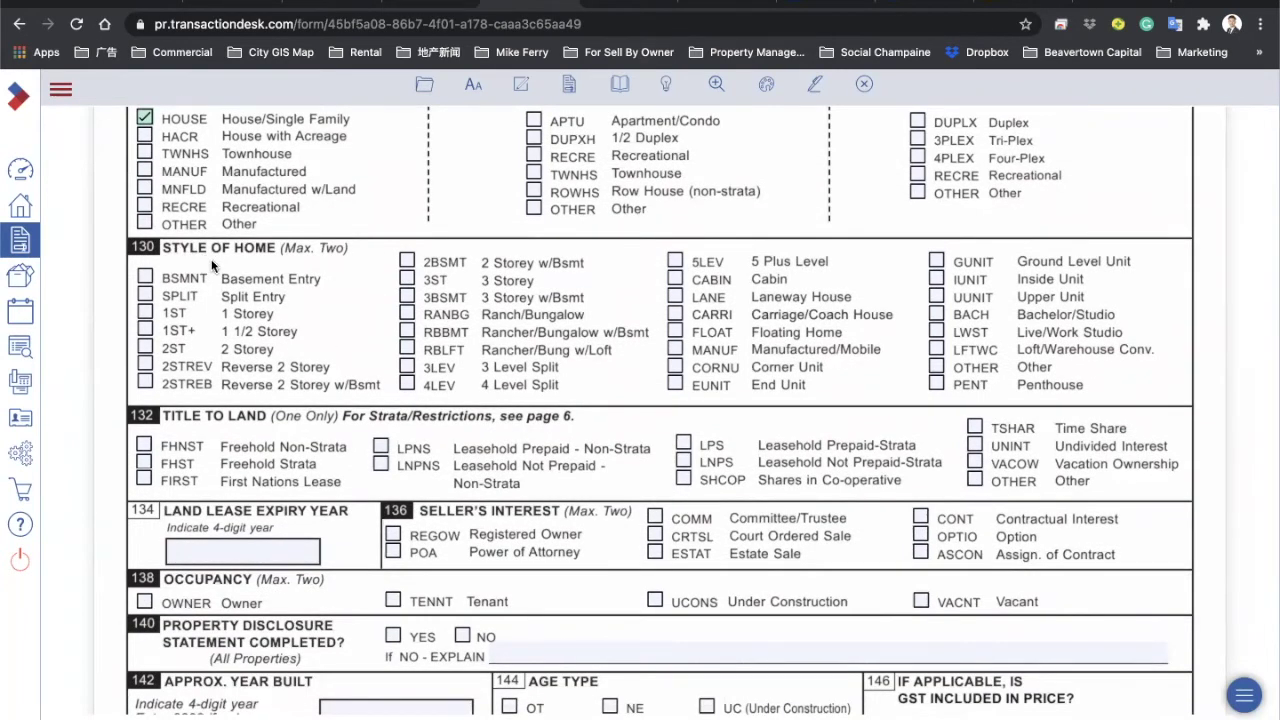
Step: Leave 3BSMT (3 Storey w/Bsmt) as the only home style, with RANBG, 2BSMT and 2ST cleared
left_click(407, 310)
left_click(407, 297)
left_click(407, 313)
left_click(407, 261)
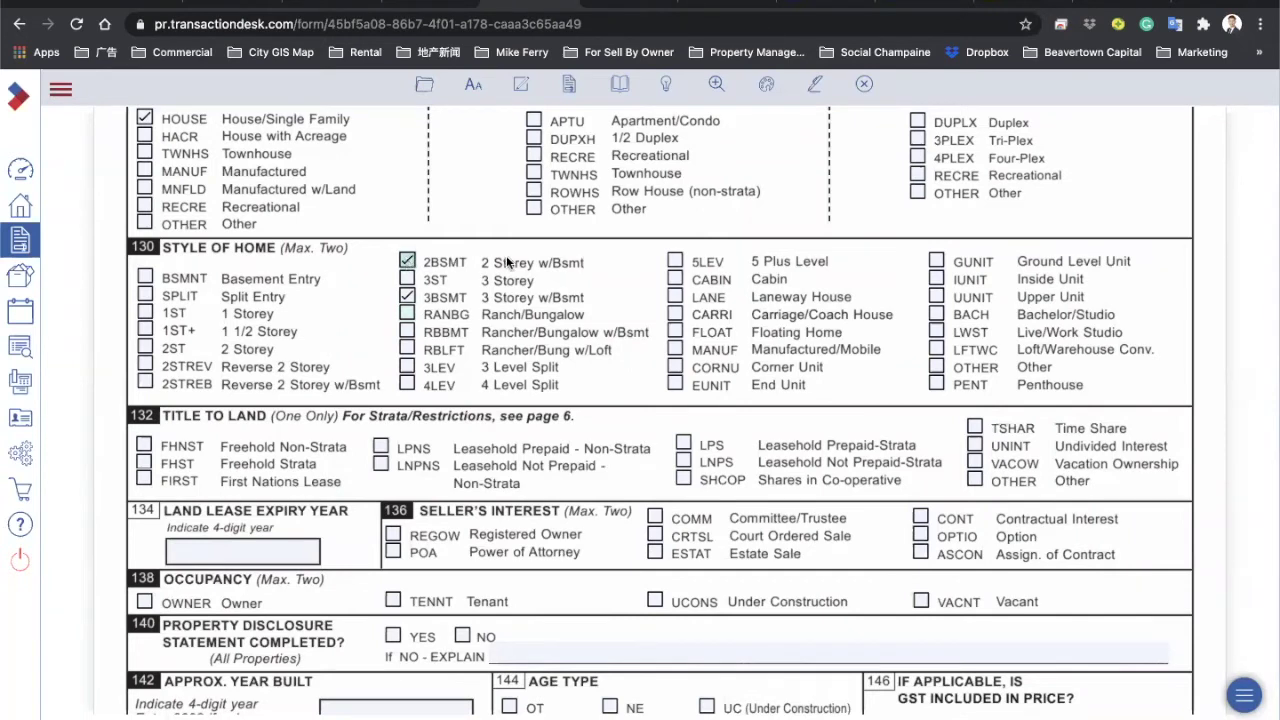
left_click(407, 261)
left_click(145, 348)
left_click(145, 348)
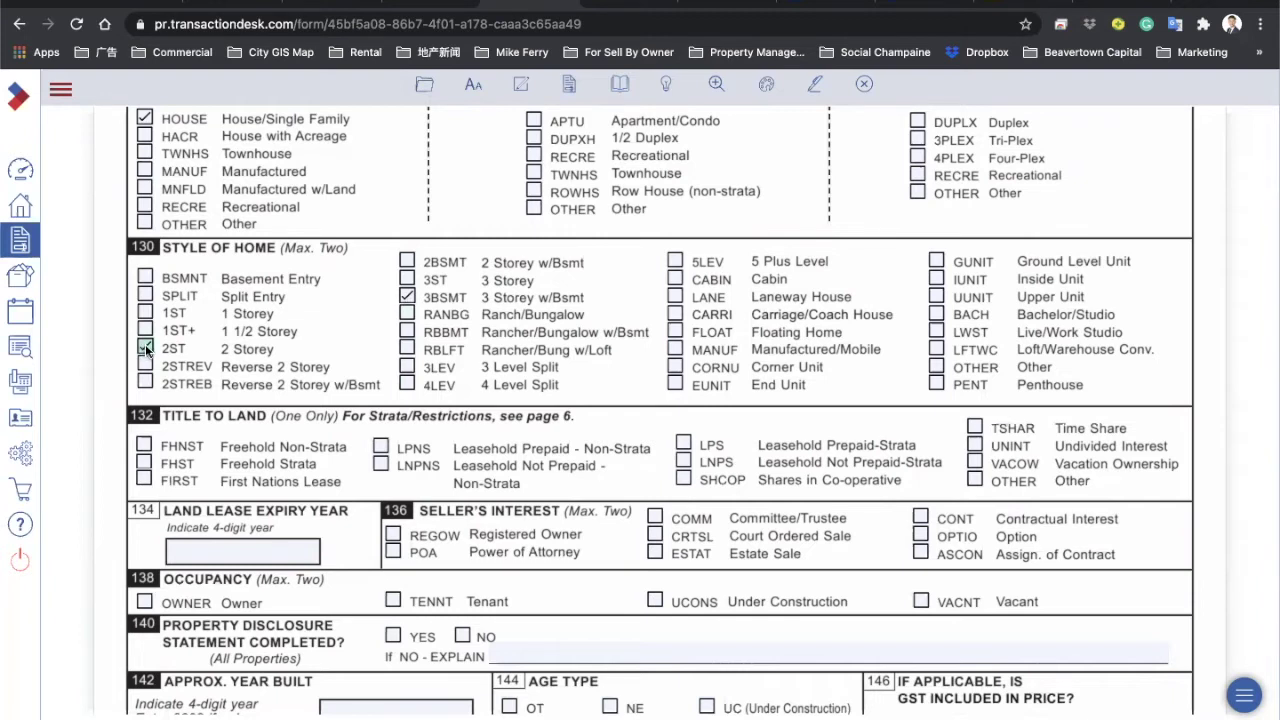
left_click(408, 297)
Step: Tick FHNST (Freehold Non-Strata) under Title to Land
scroll(424, 346, "down", 3)
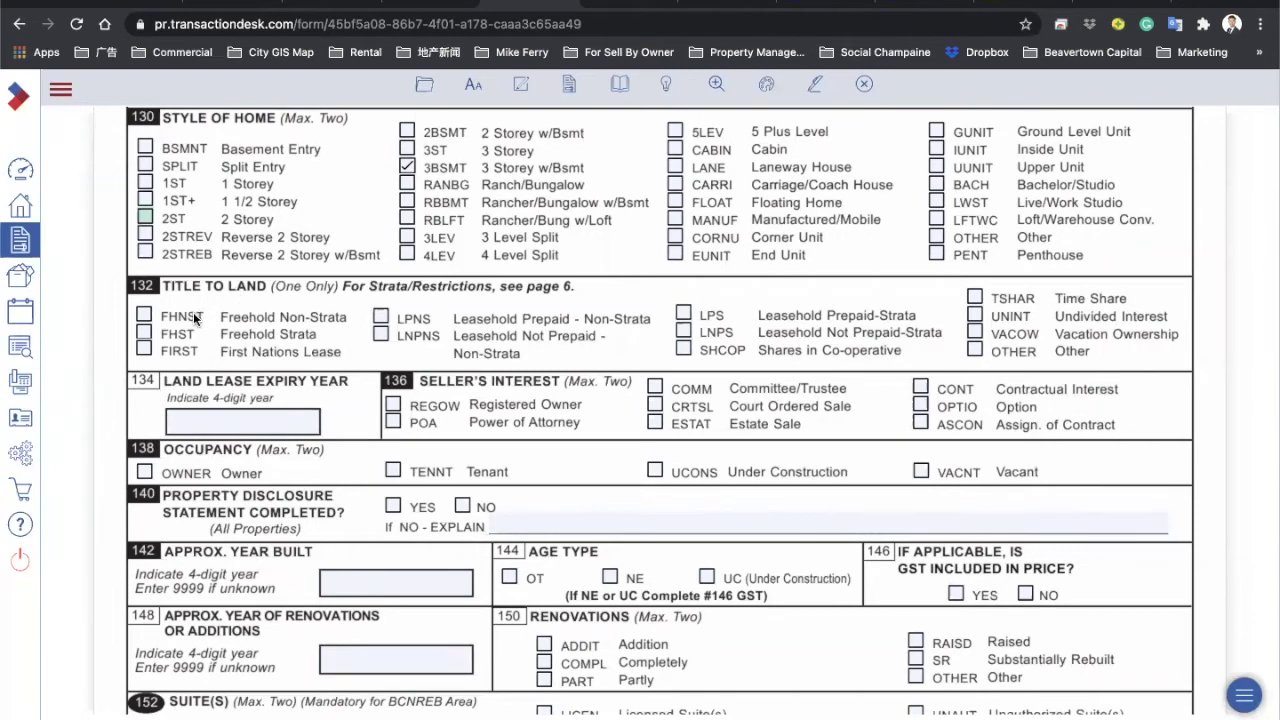
left_click(144, 315)
scroll(254, 317, "down", 3)
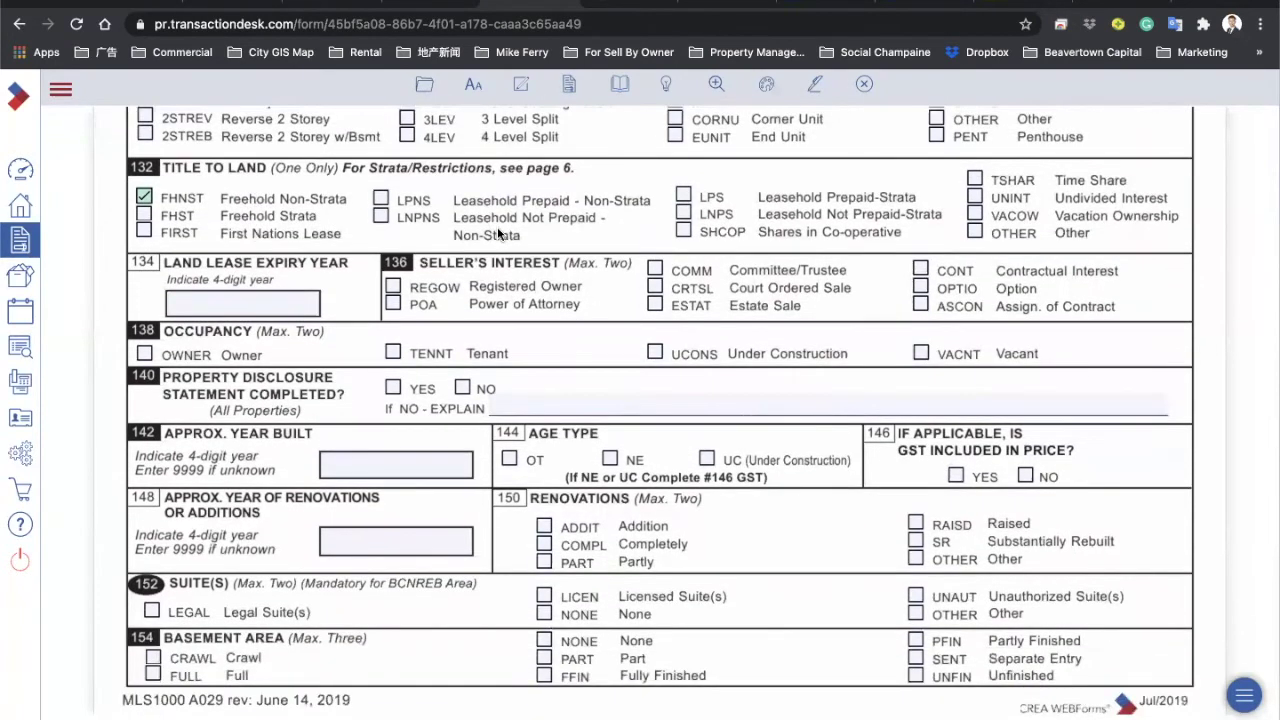
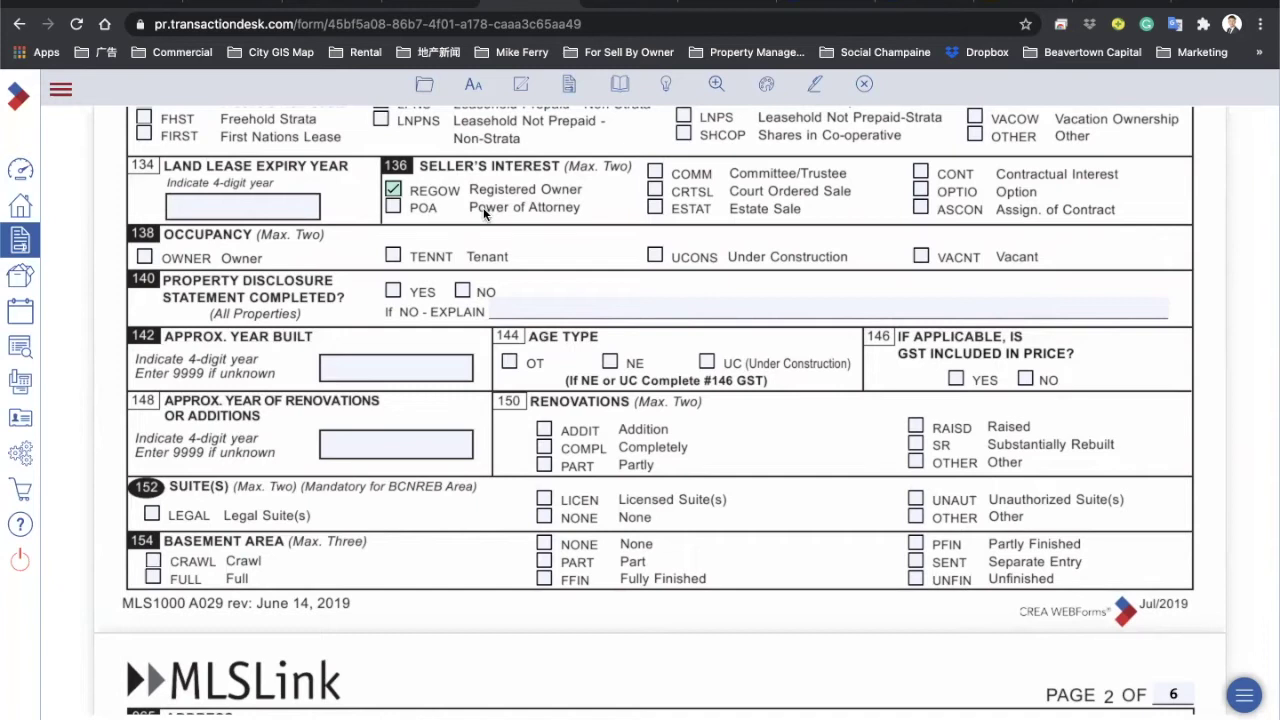
Step: Mark 138 Occupancy as OWNER only, leaving Power of Attorney and Tenant unticked
left_click(393, 207)
left_click(393, 207)
scroll(559, 185, "down", 1)
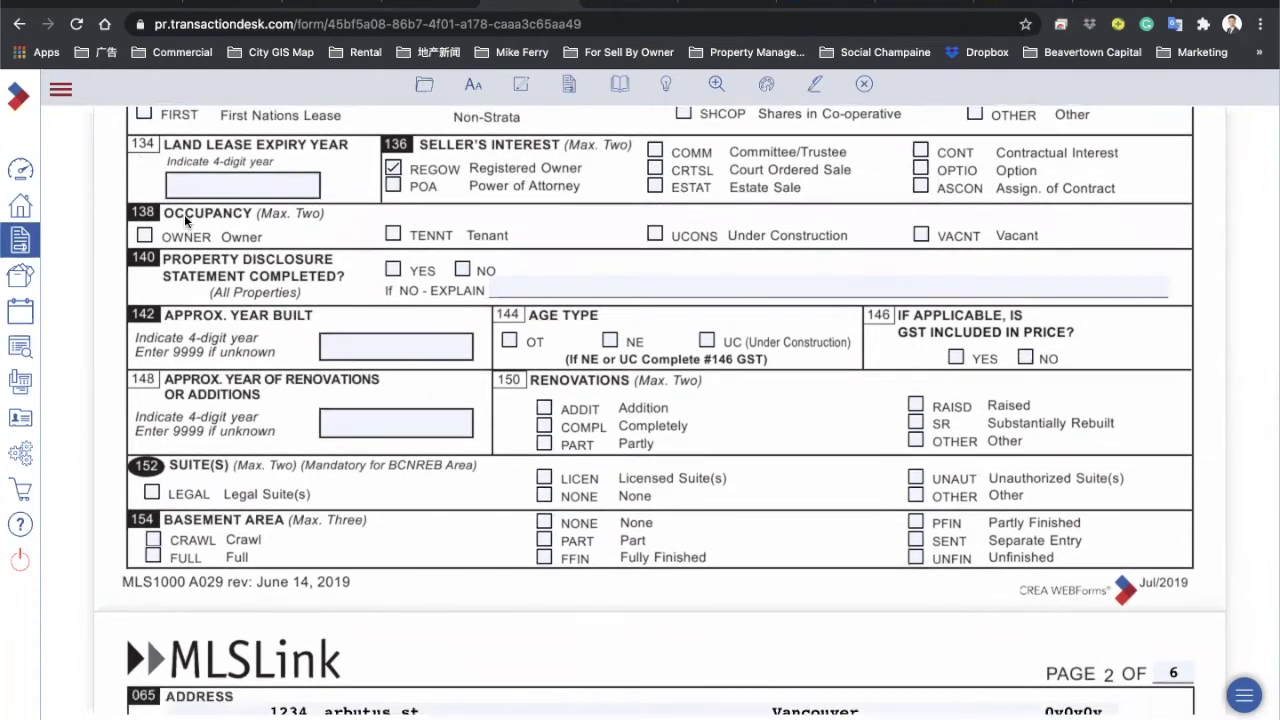
left_click(145, 235)
left_click(394, 234)
left_click(394, 234)
left_click(598, 237)
Step: Set 140 Property Disclosure Statement Completed to YES with no explanation
left_click(463, 270)
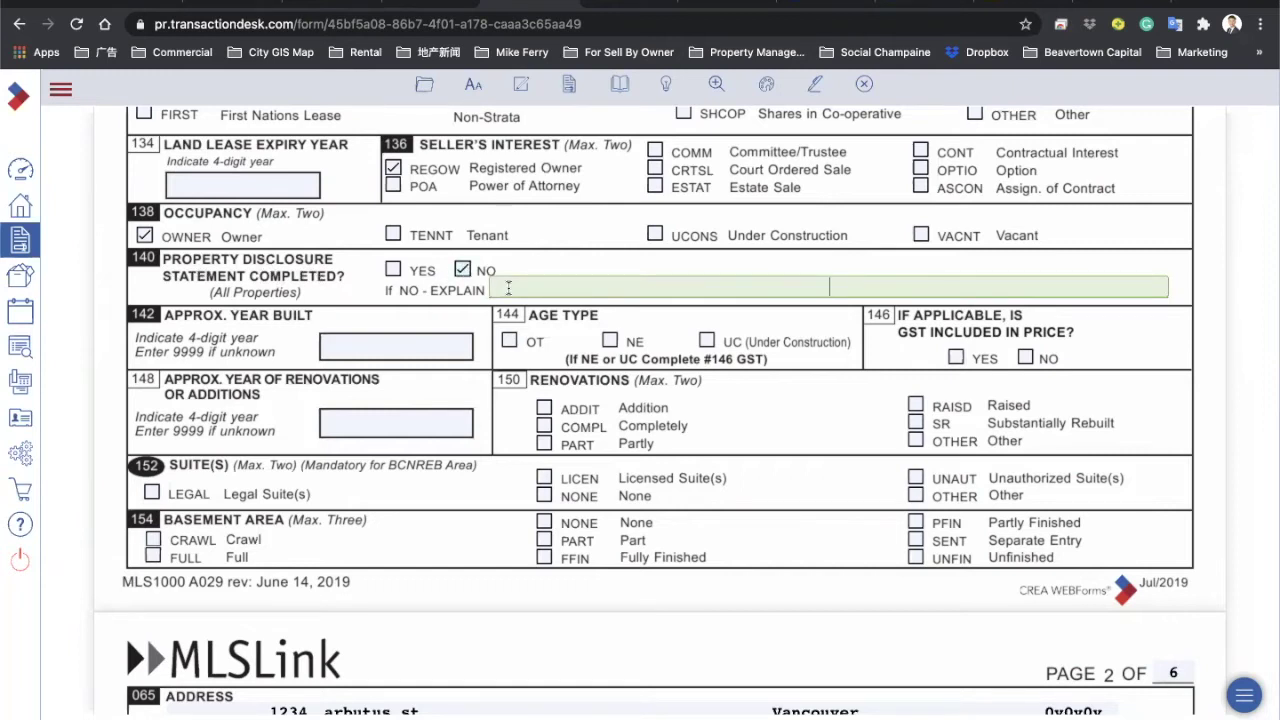
type("seller never moved in or ten")
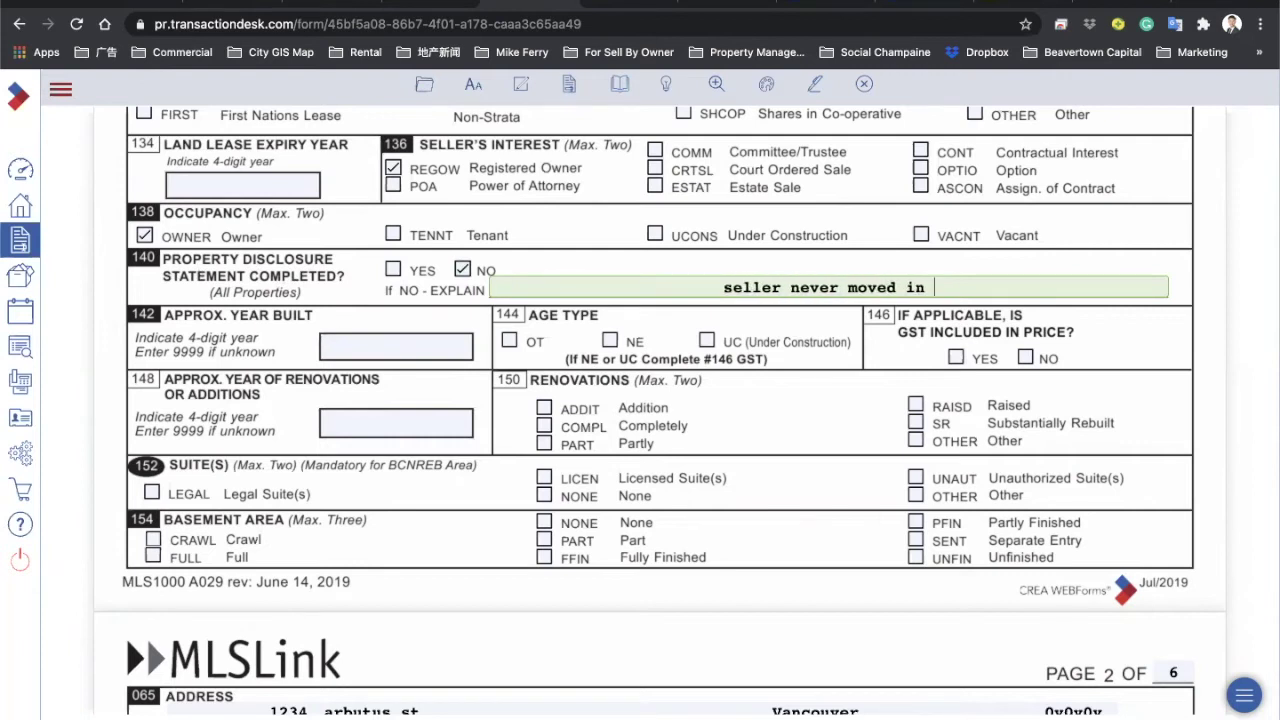
type("anted rental property")
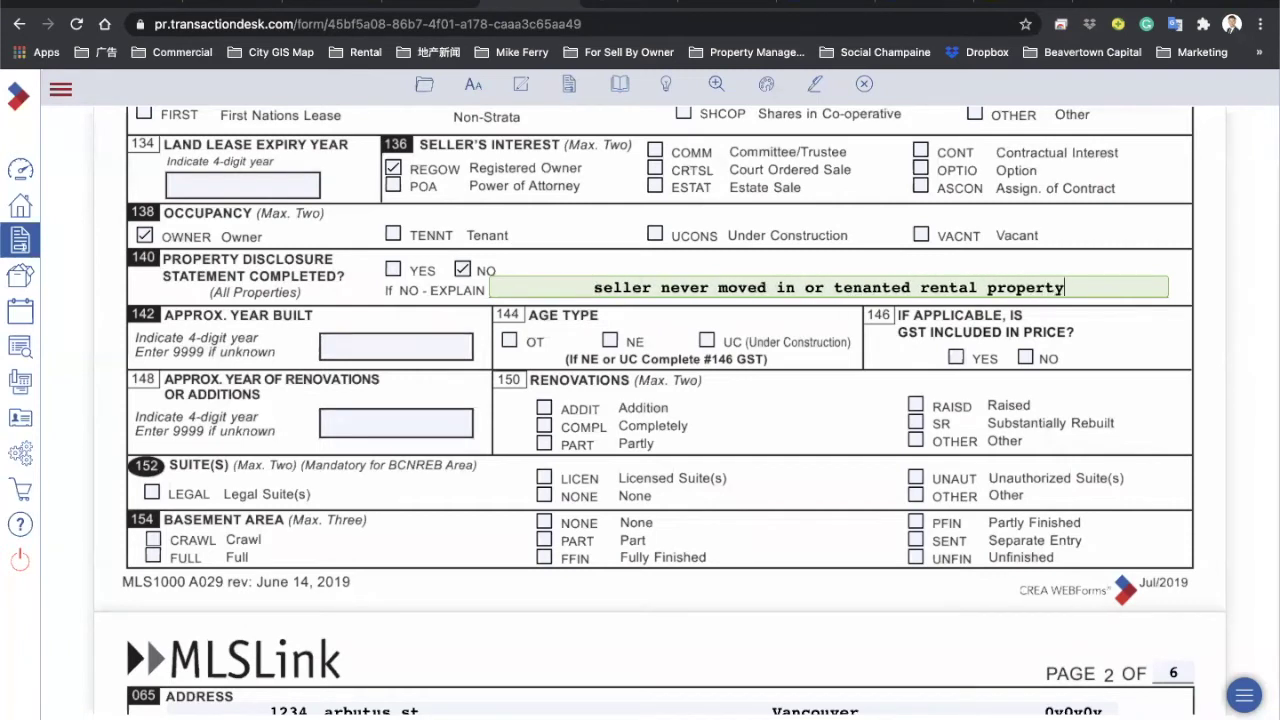
left_click(393, 270)
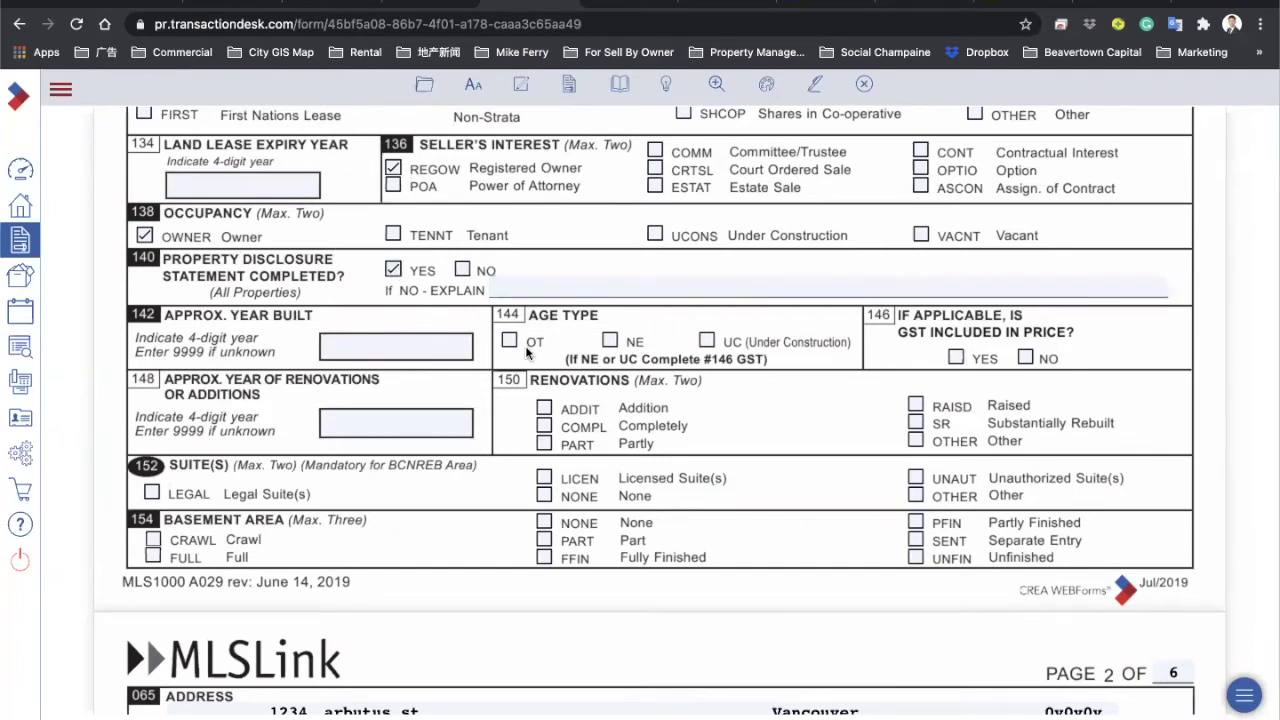
scroll(525, 345, "down", 1)
left_click(358, 291)
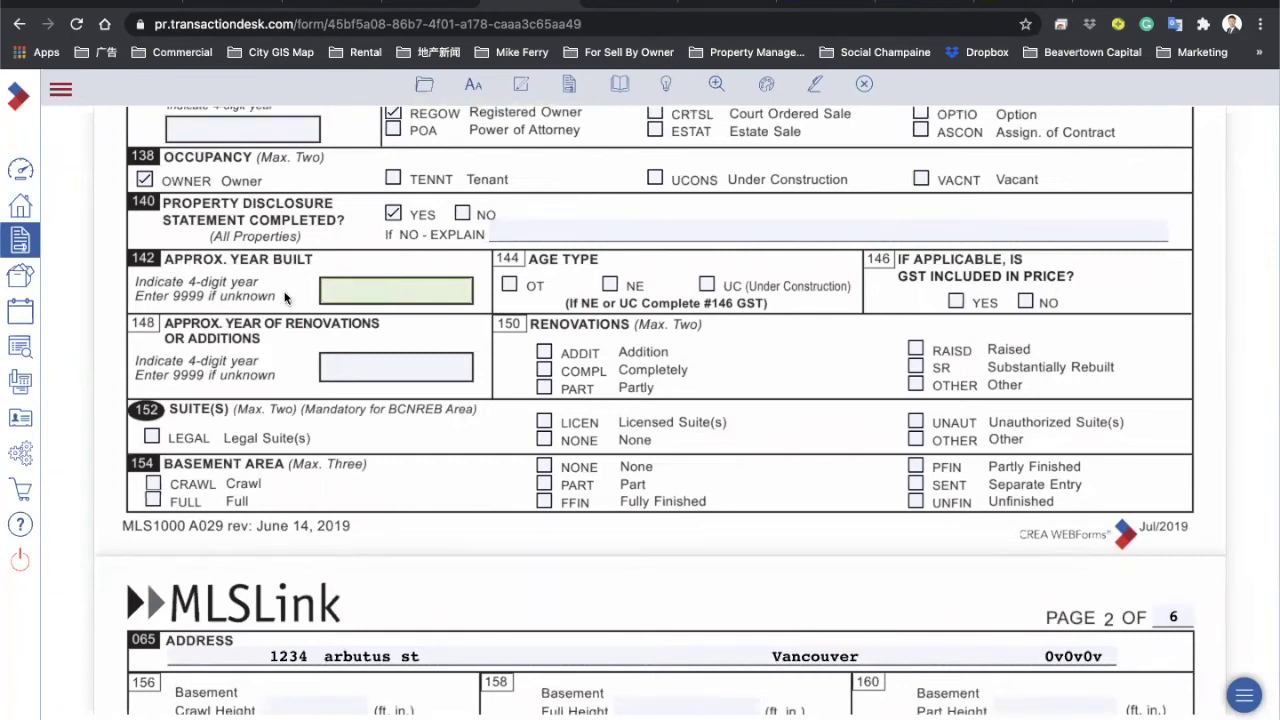
Step: Switch to the Paragon tab and return to its home dashboard
left_click(743, 3)
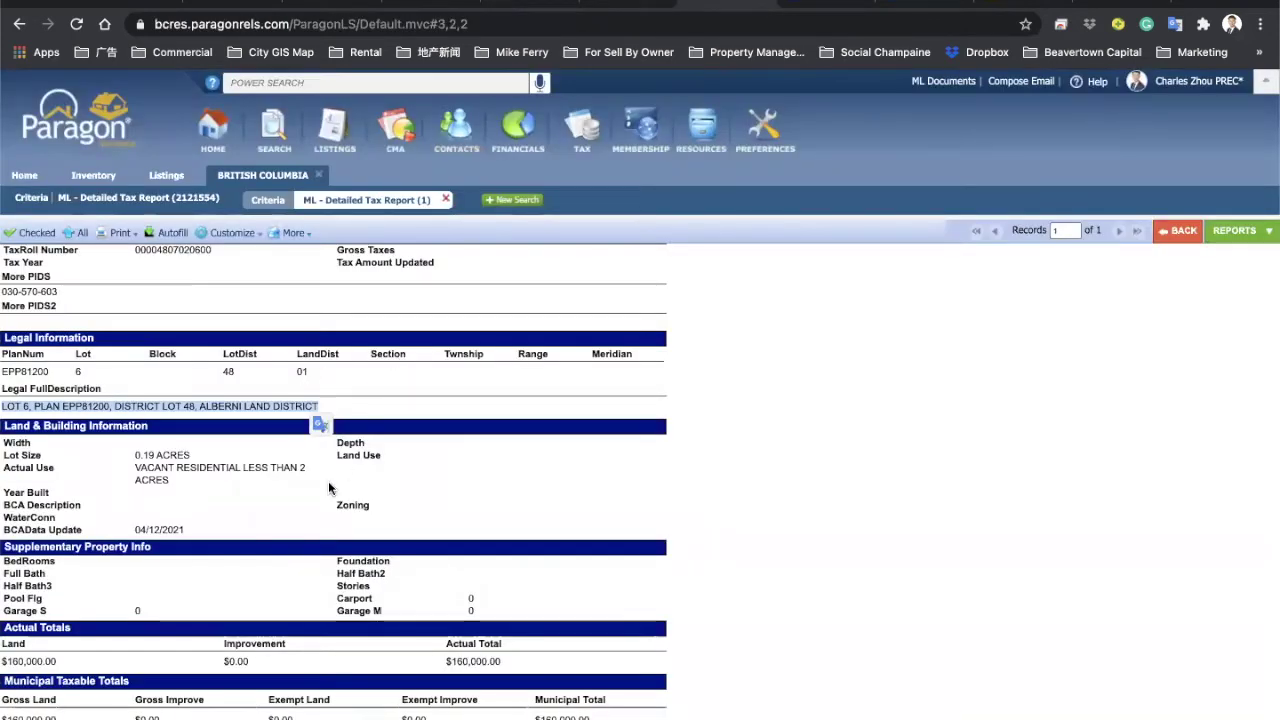
scroll(338, 475, "down", 1)
left_click(163, 448)
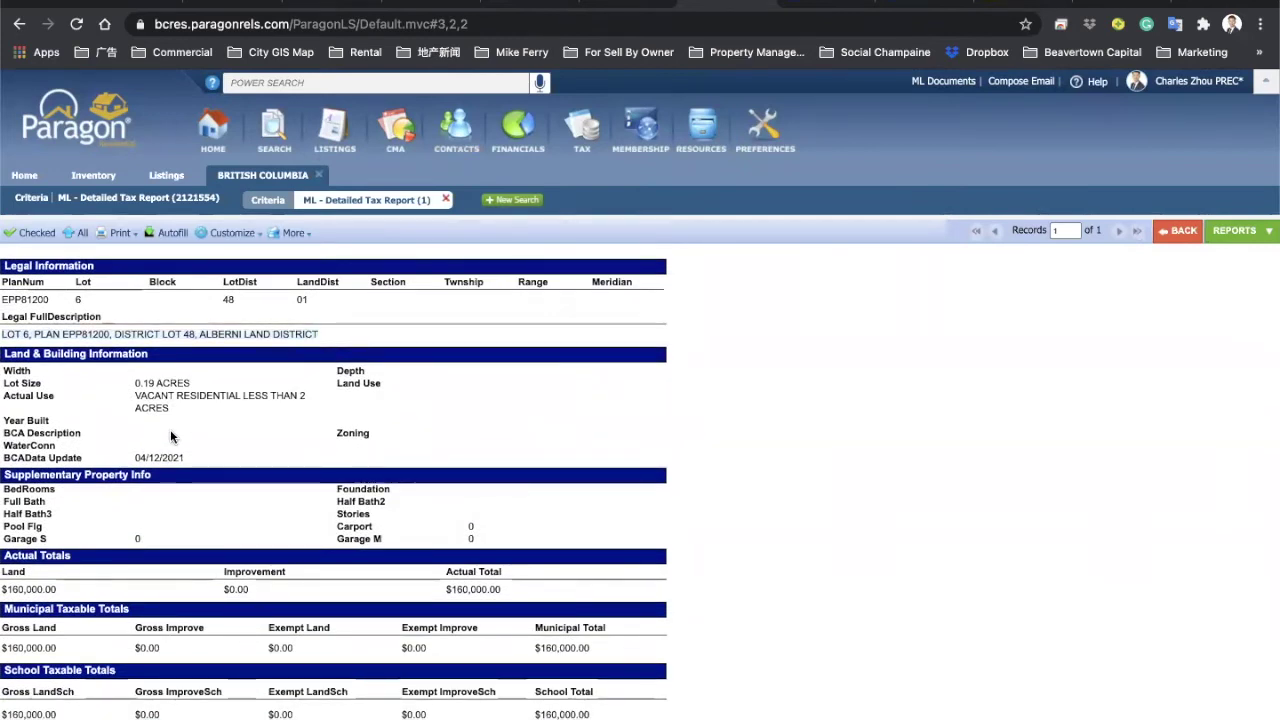
scroll(247, 422, "down", 2)
scroll(247, 422, "up", 3)
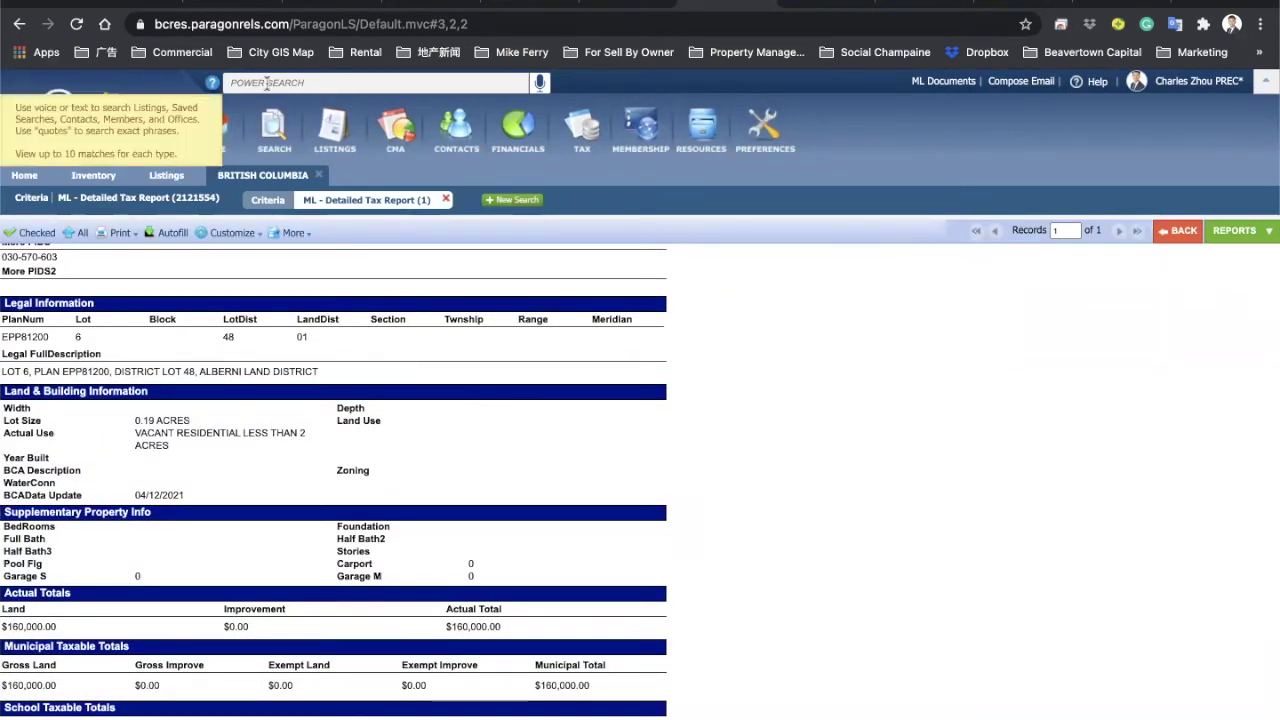
left_click(22, 174)
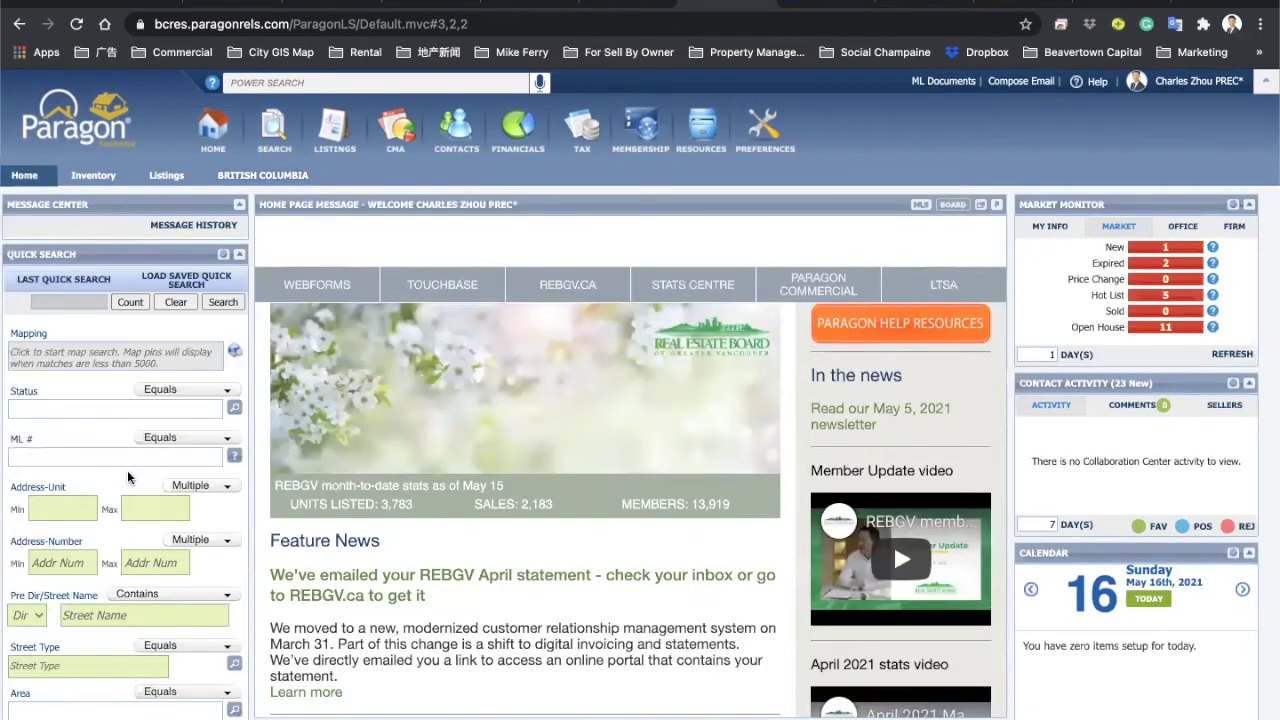
scroll(129, 470, "down", 3)
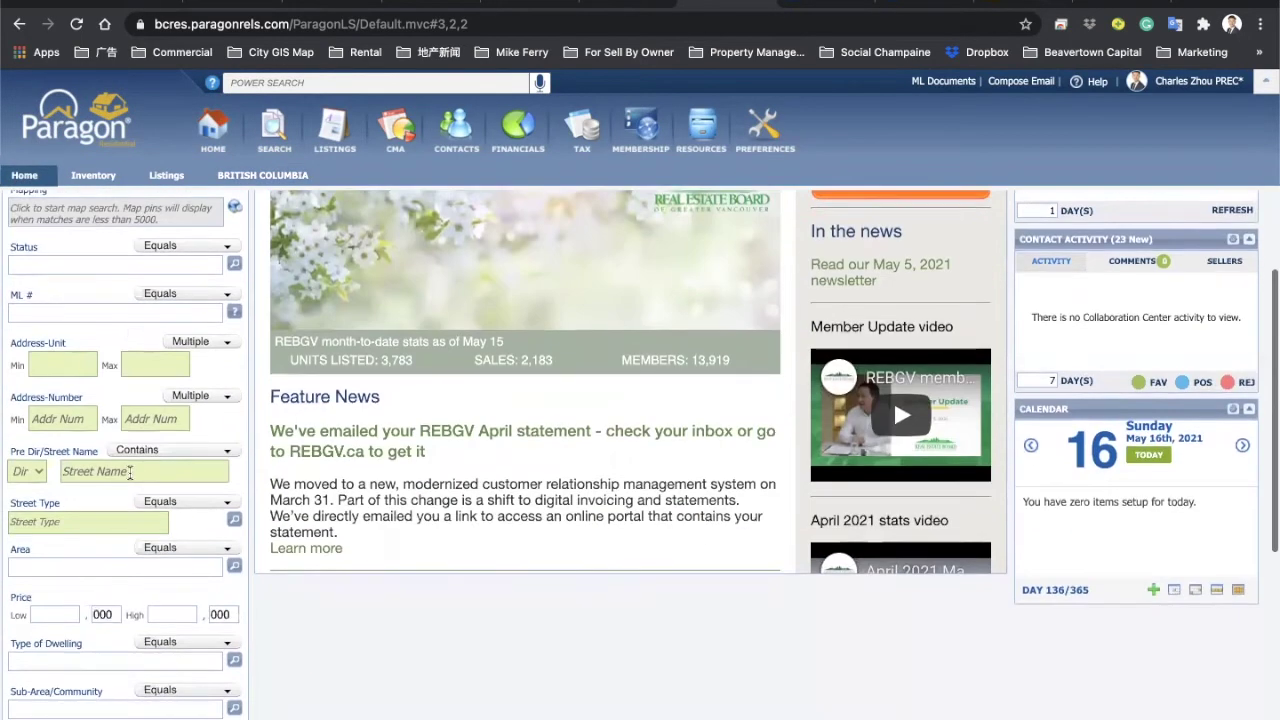
scroll(60, 260, "up", 3)
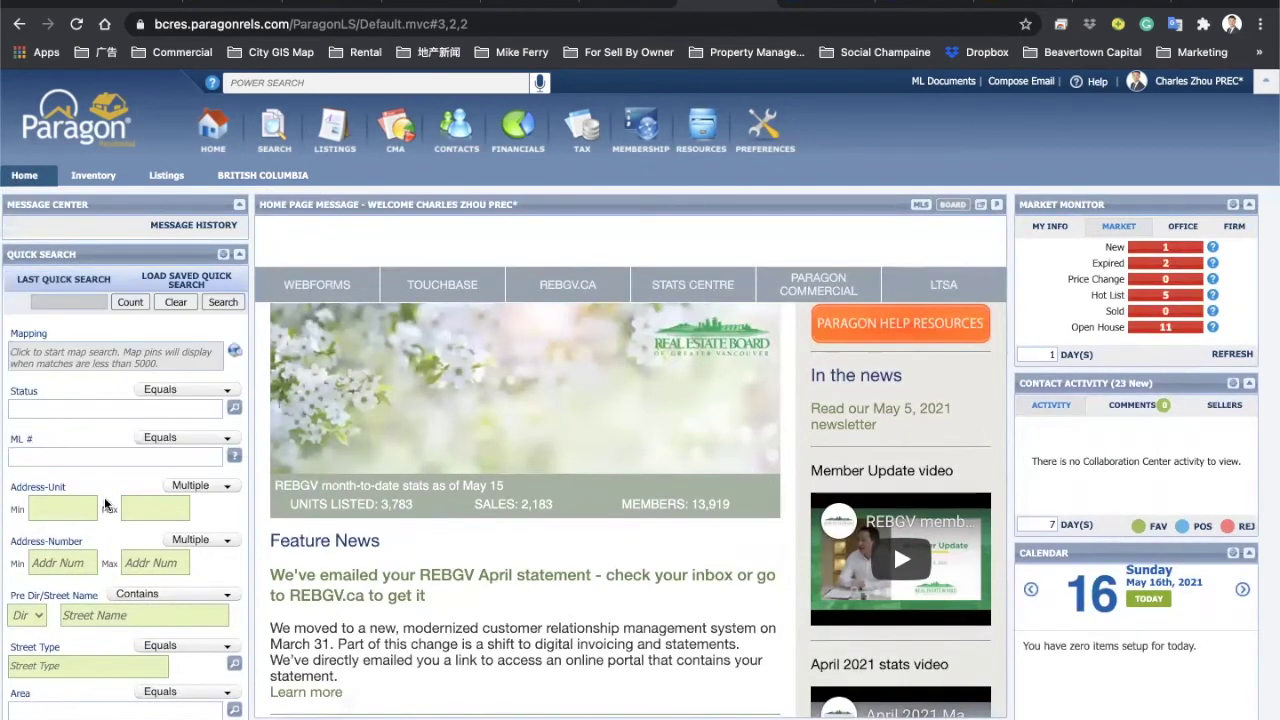
scroll(104, 497, "down", 3)
scroll(113, 355, "down", 1)
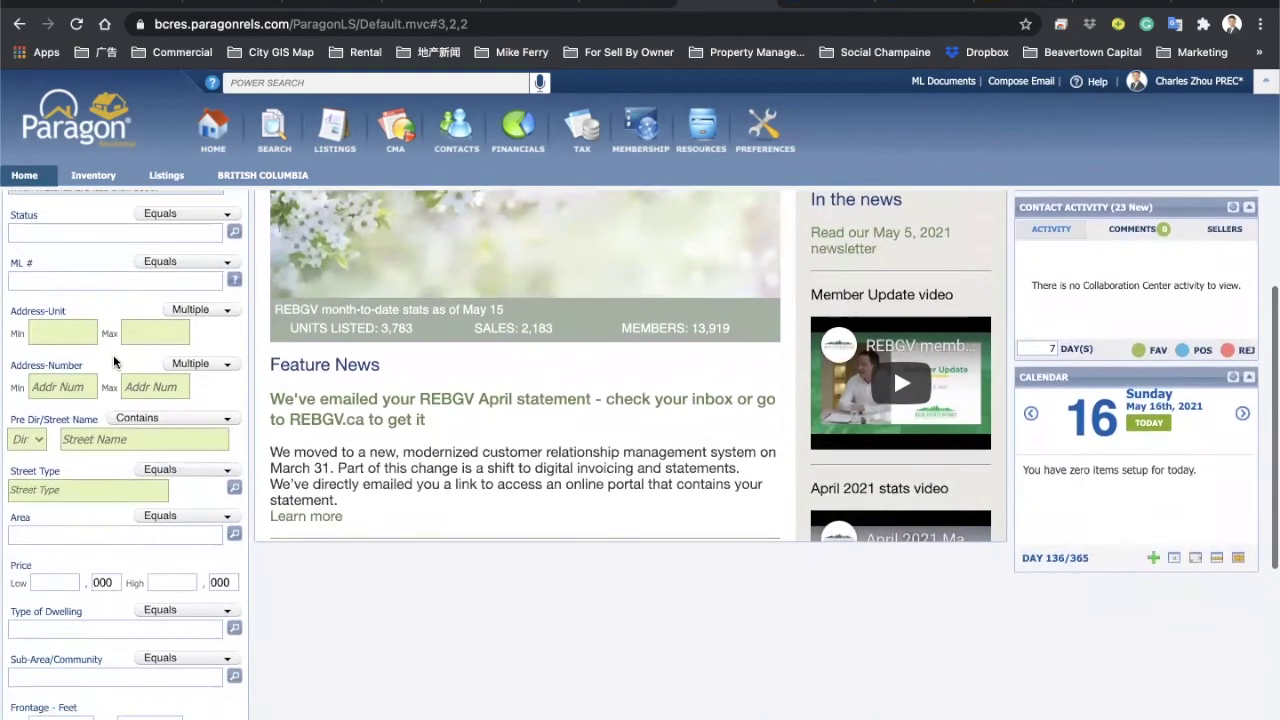
left_click(197, 367)
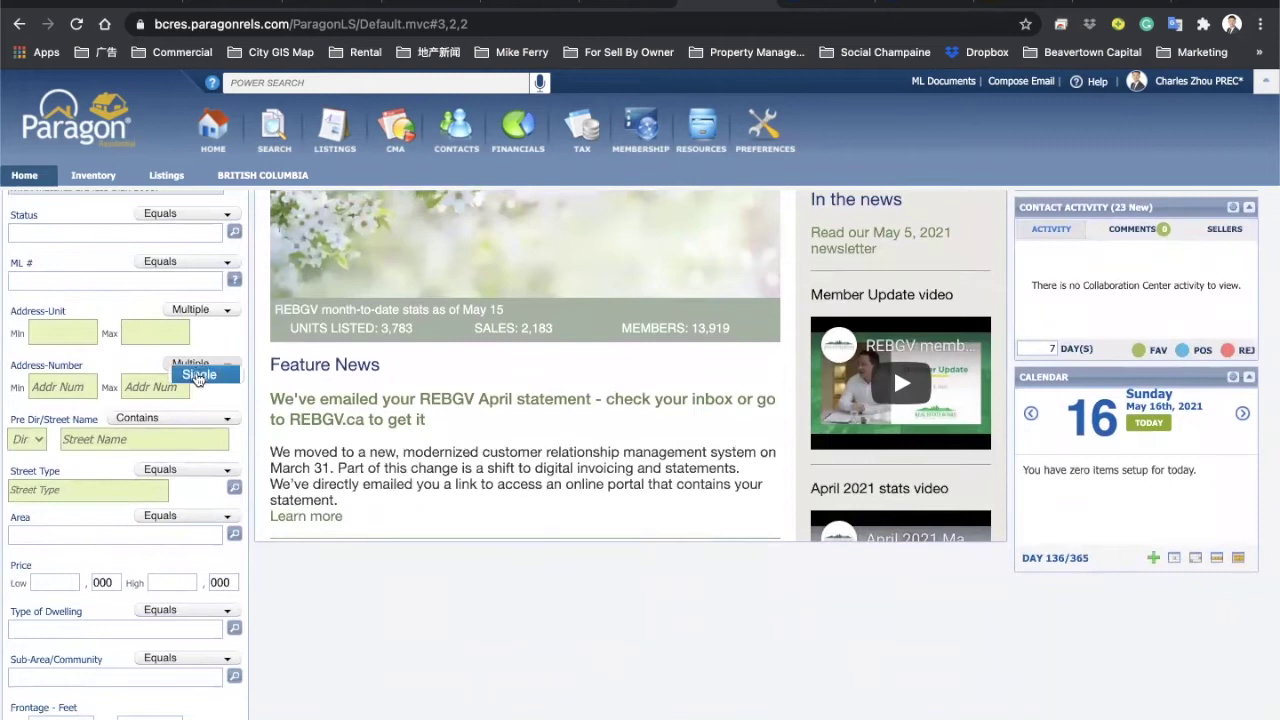
left_click(197, 376)
left_click(73, 386)
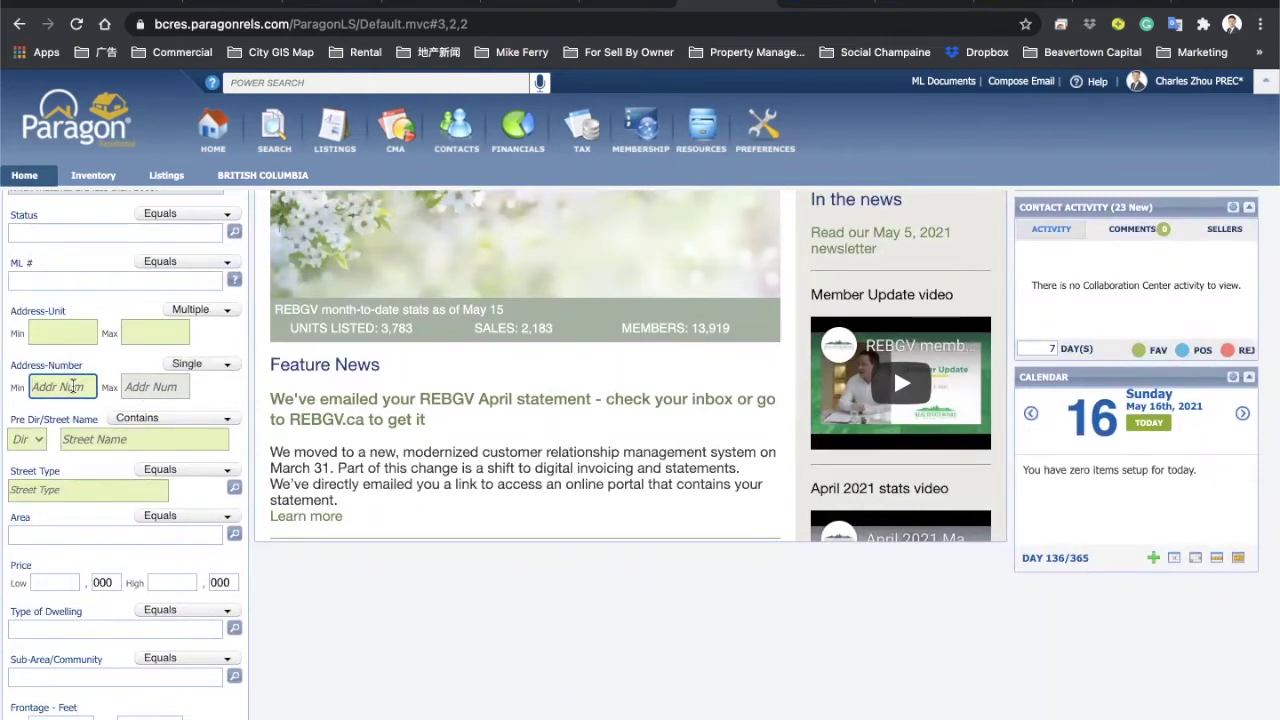
left_click(92, 438)
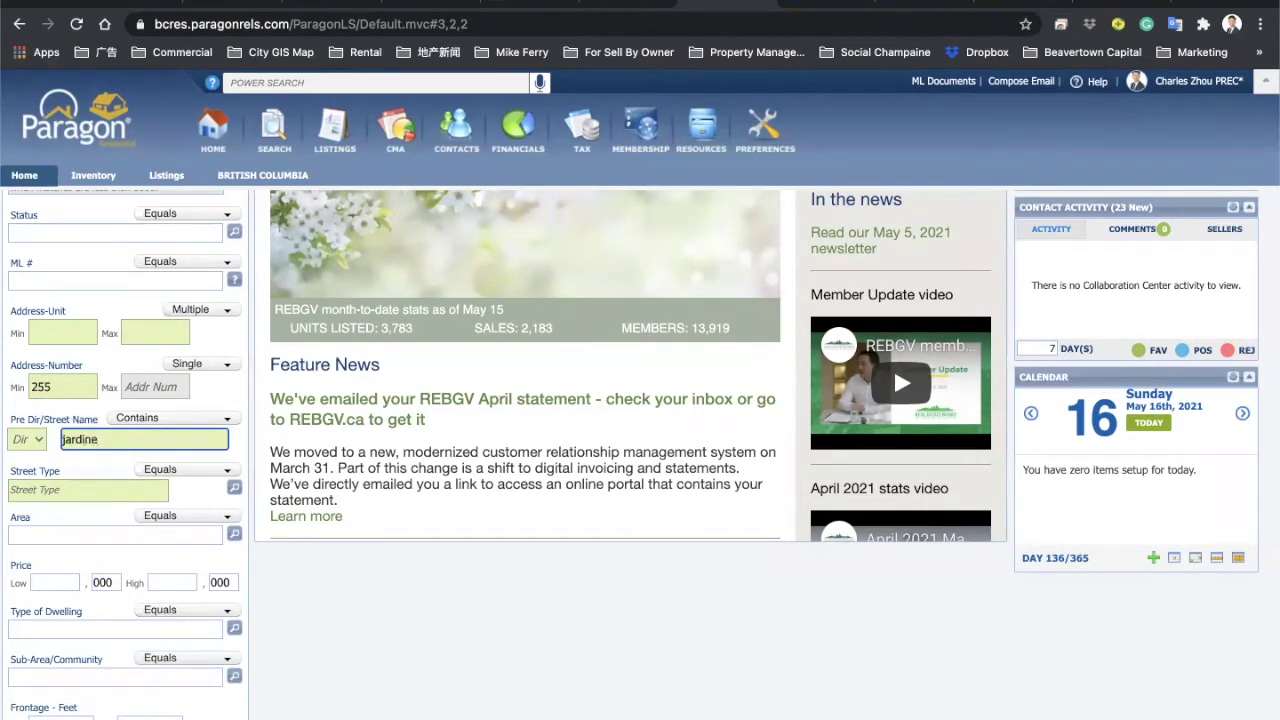
key("Return")
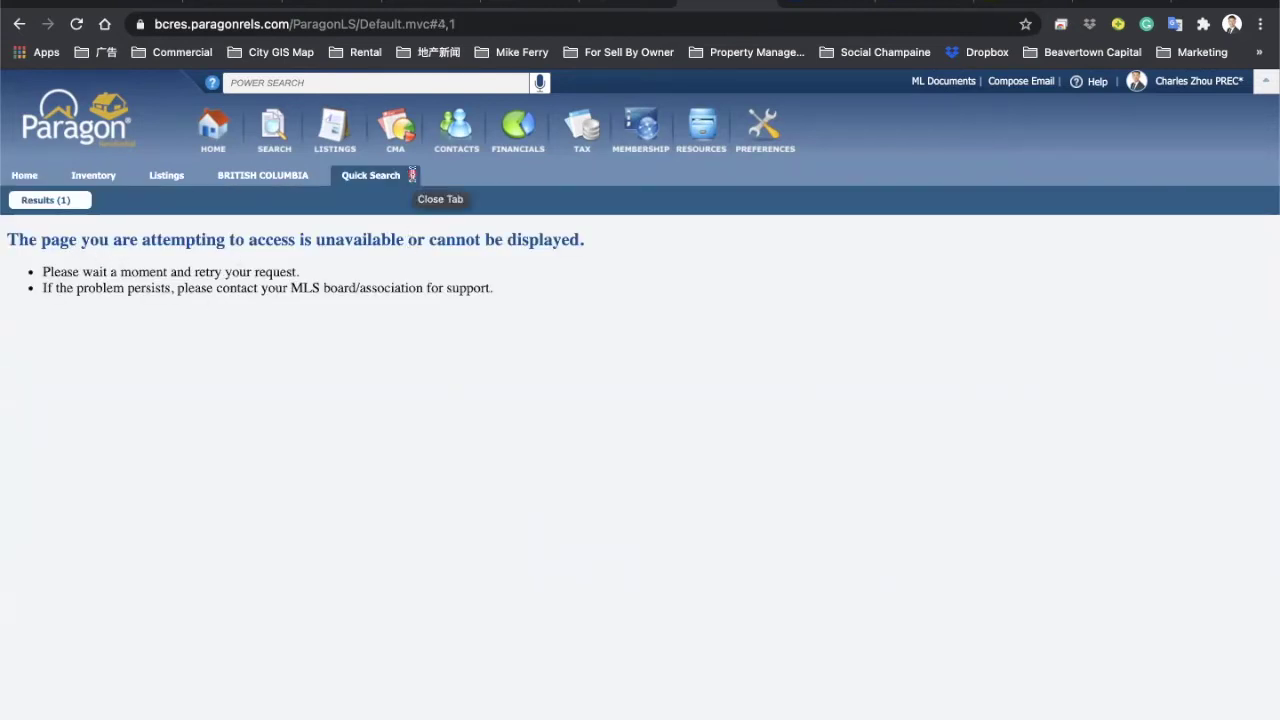
left_click(76, 25)
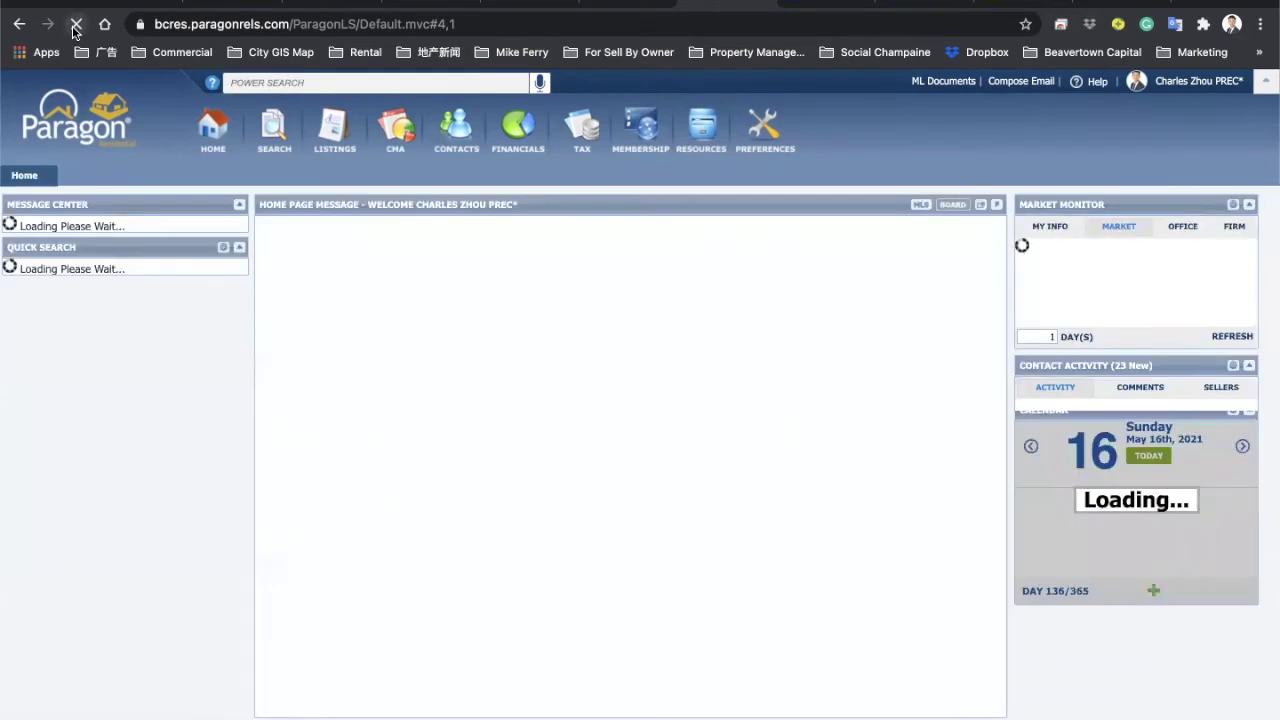
left_click(128, 614)
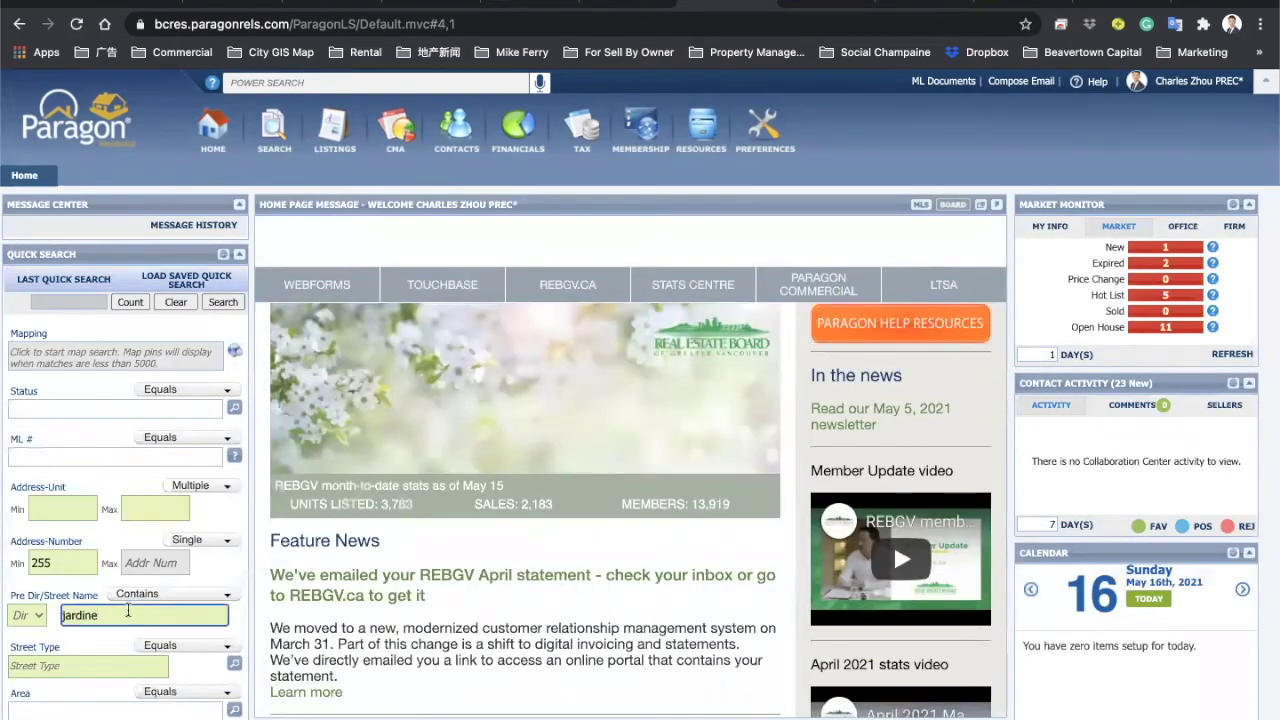
key("Return")
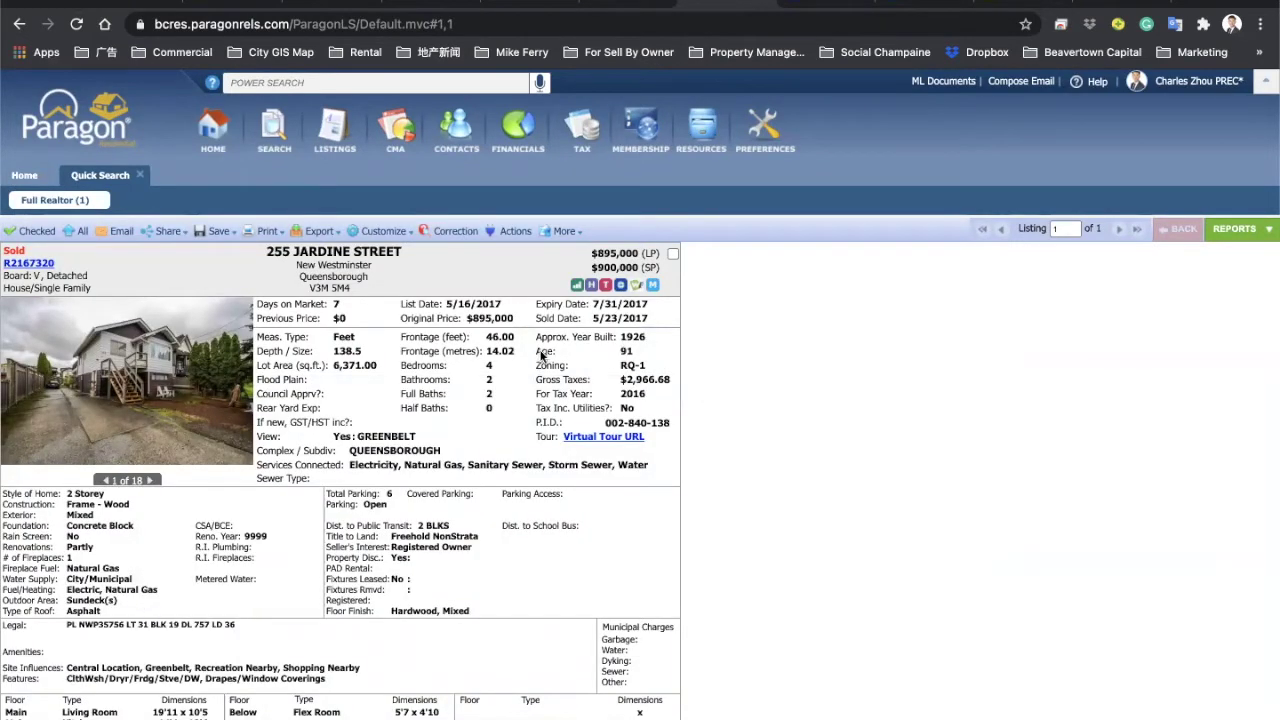
double_click(635, 340)
Step: Check the Age value in the 1991 listing report from the property's history
left_click(591, 286)
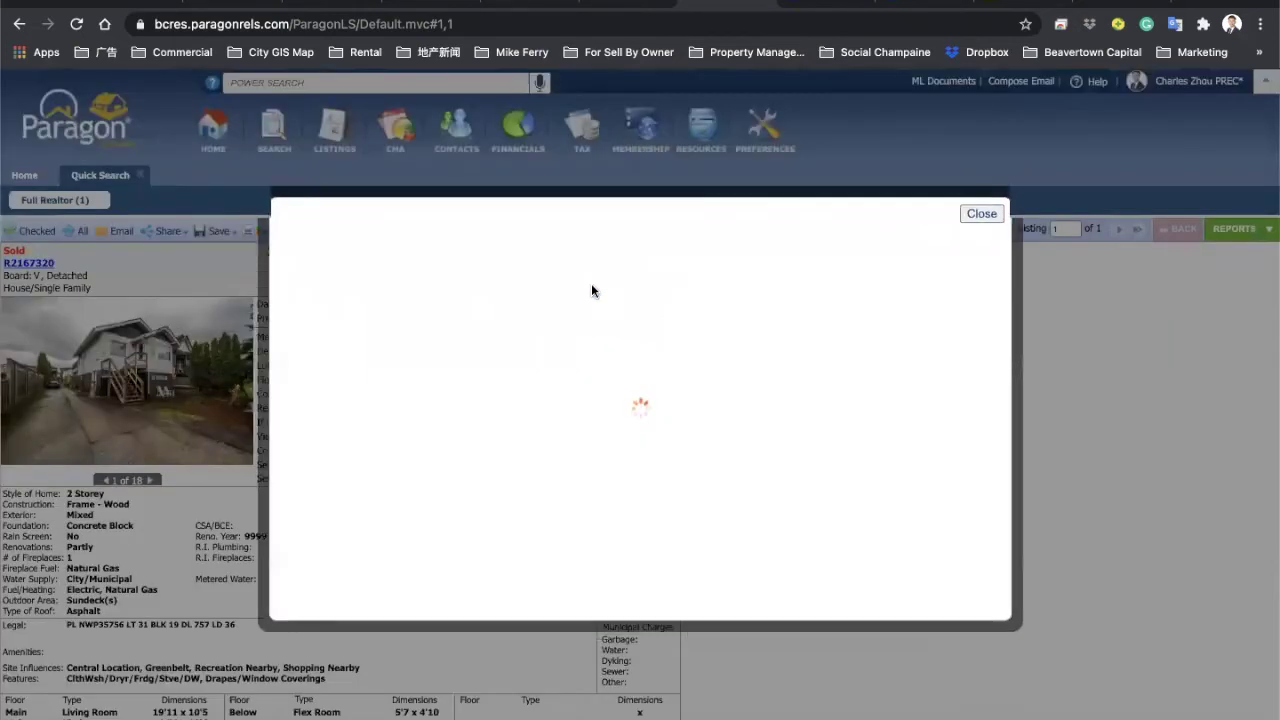
scroll(422, 406, "down", 3)
scroll(422, 406, "down", 3)
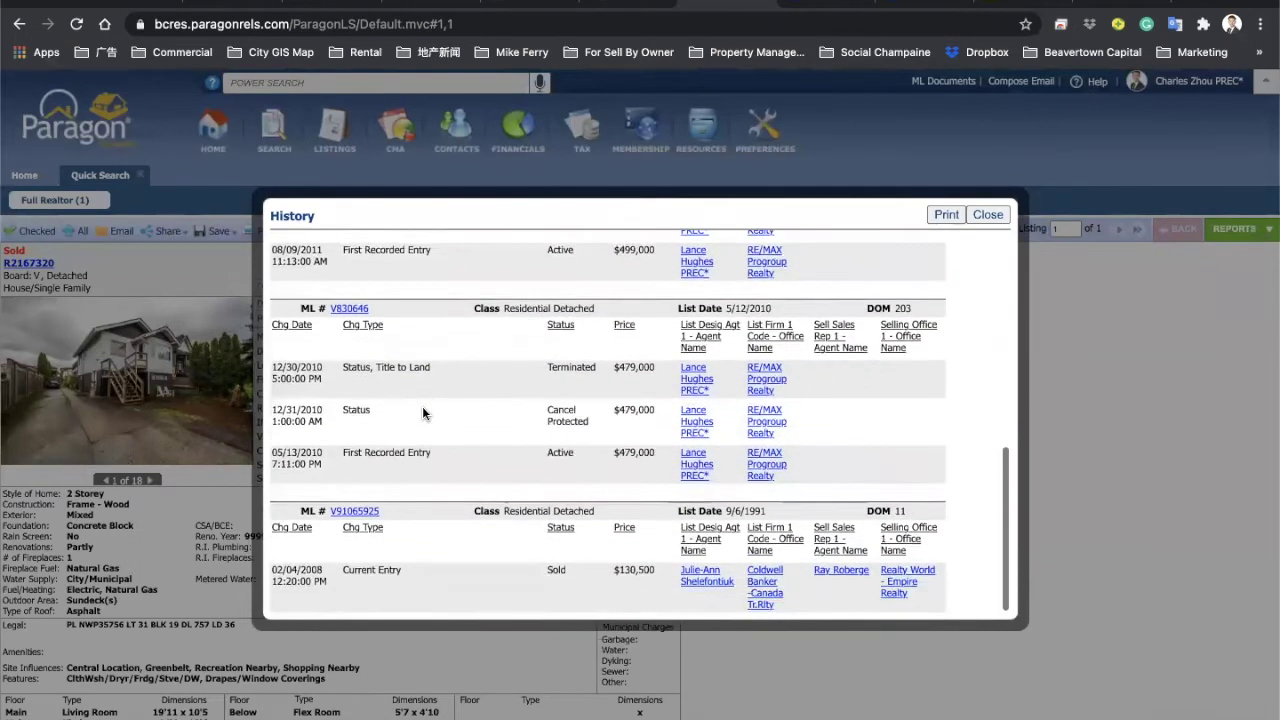
left_click(341, 514)
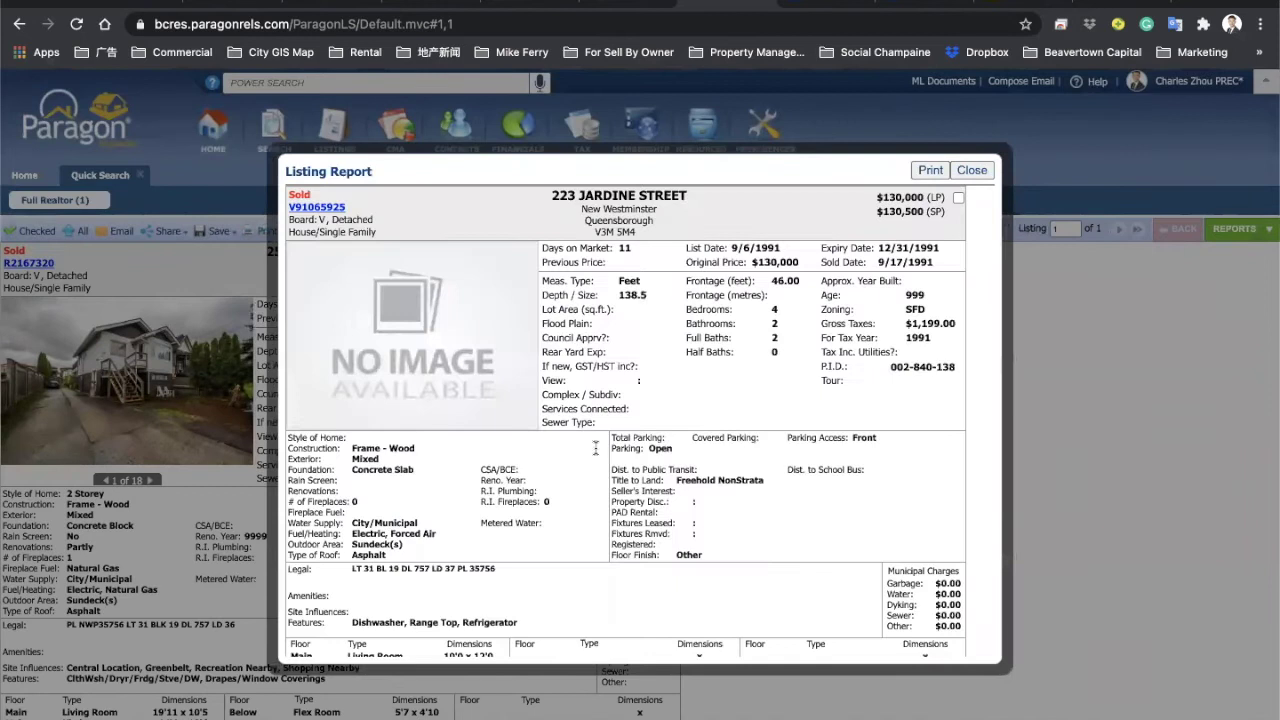
left_click_drag(918, 294, 907, 294)
left_click(972, 170)
Step: Review the 2010 and 2011 listing reports from history, confirming year built 1926
left_click(591, 285)
scroll(413, 441, "down", 5)
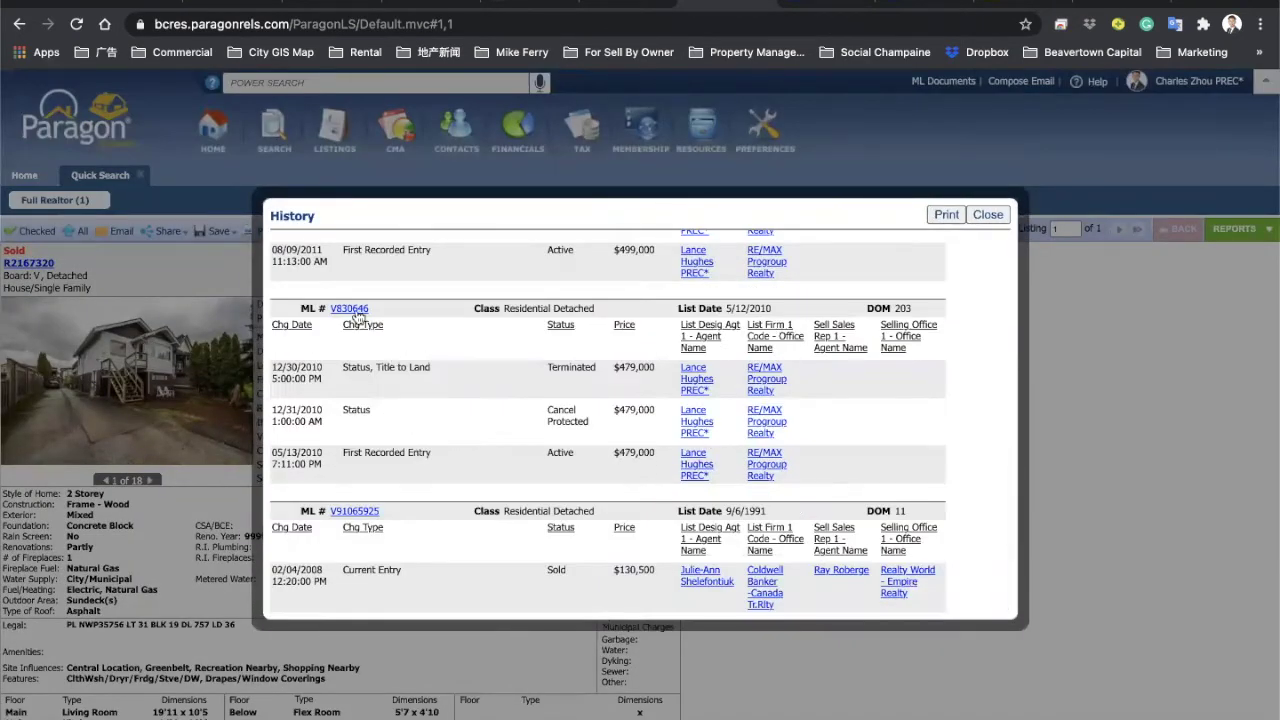
left_click(352, 309)
double_click(918, 281)
left_click(971, 170)
left_click(591, 285)
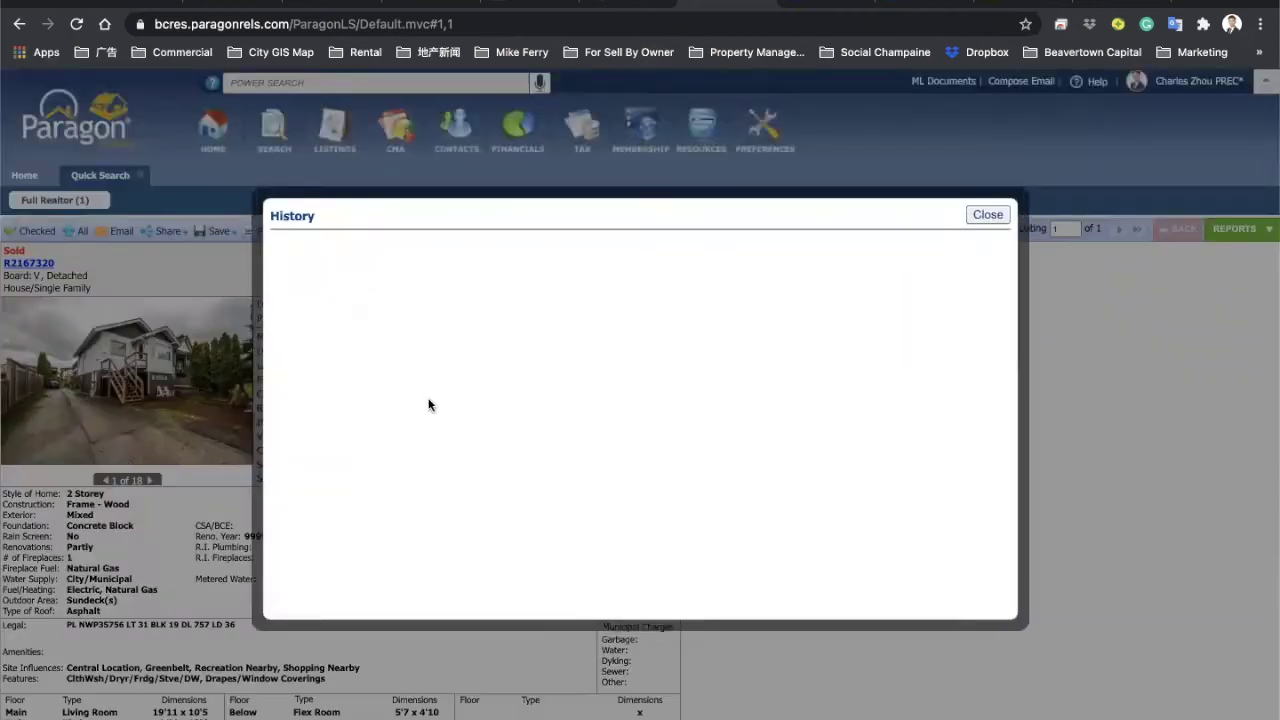
scroll(429, 406, "down", 10)
left_click(349, 300)
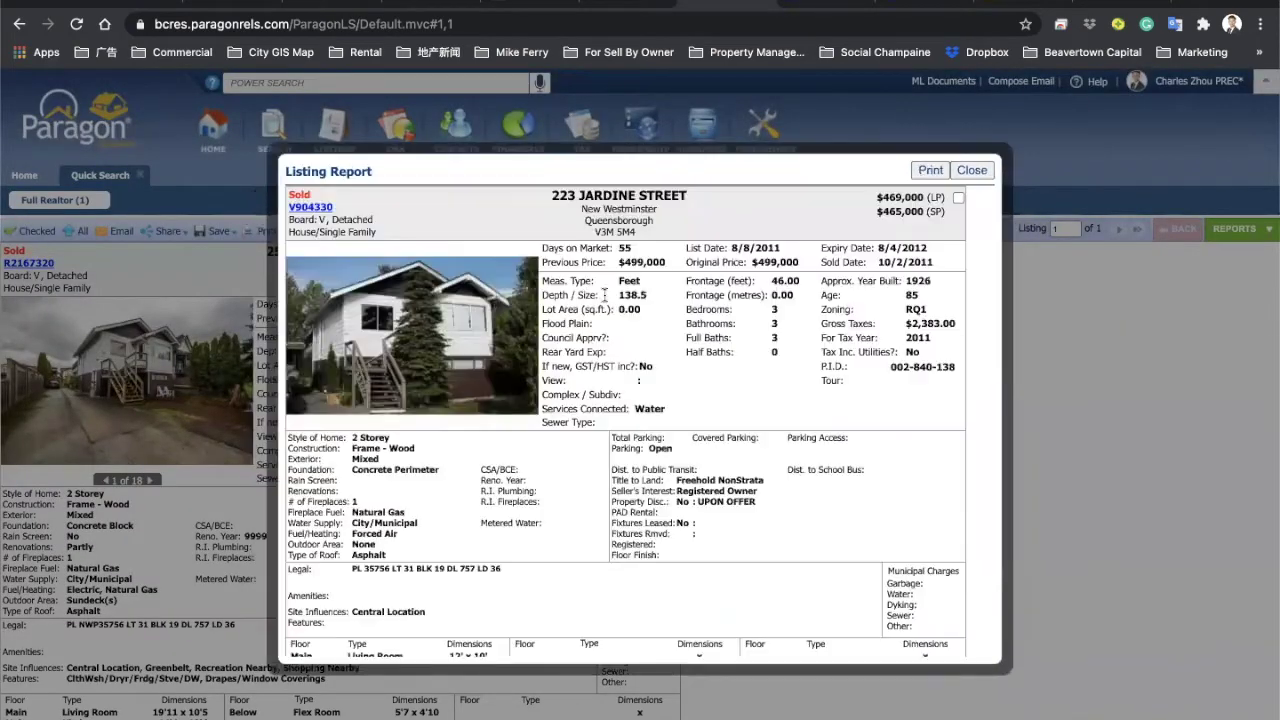
left_click(972, 170)
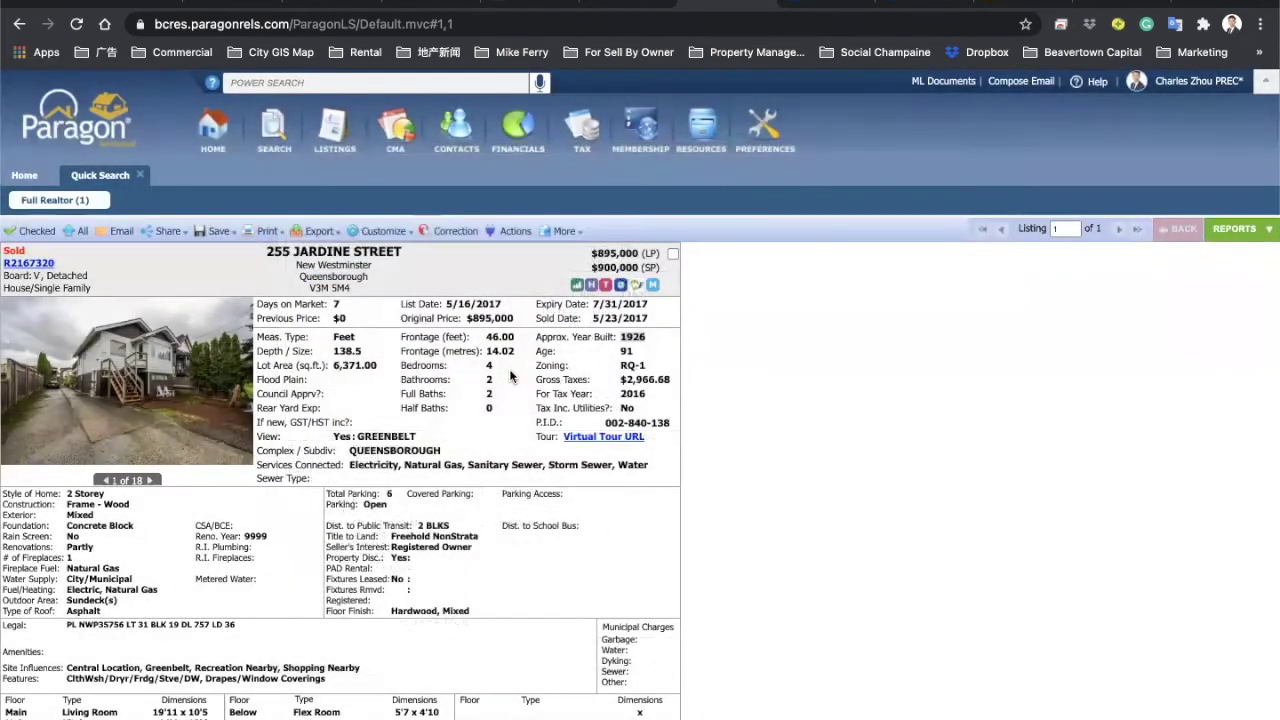
Step: Enter 1996 as the Approx. Year Built on the MLSLink form
left_click(622, 340)
key("ctrl+Tab")
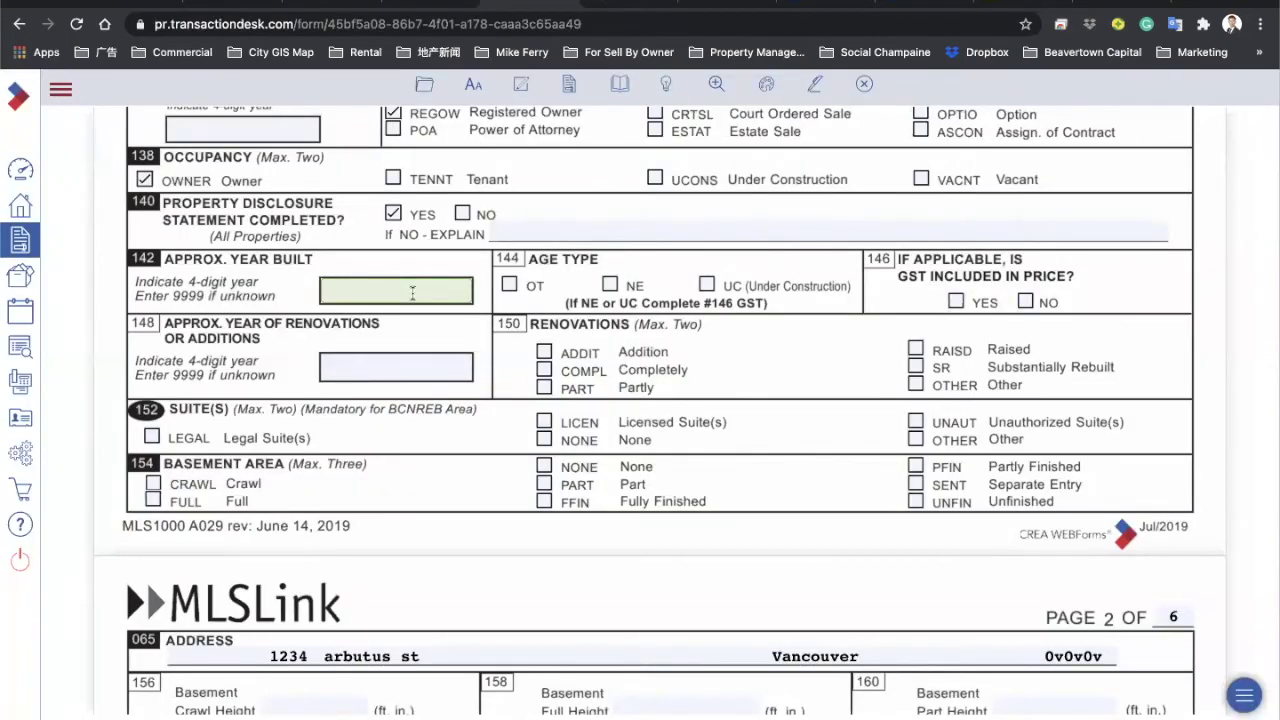
type("9999")
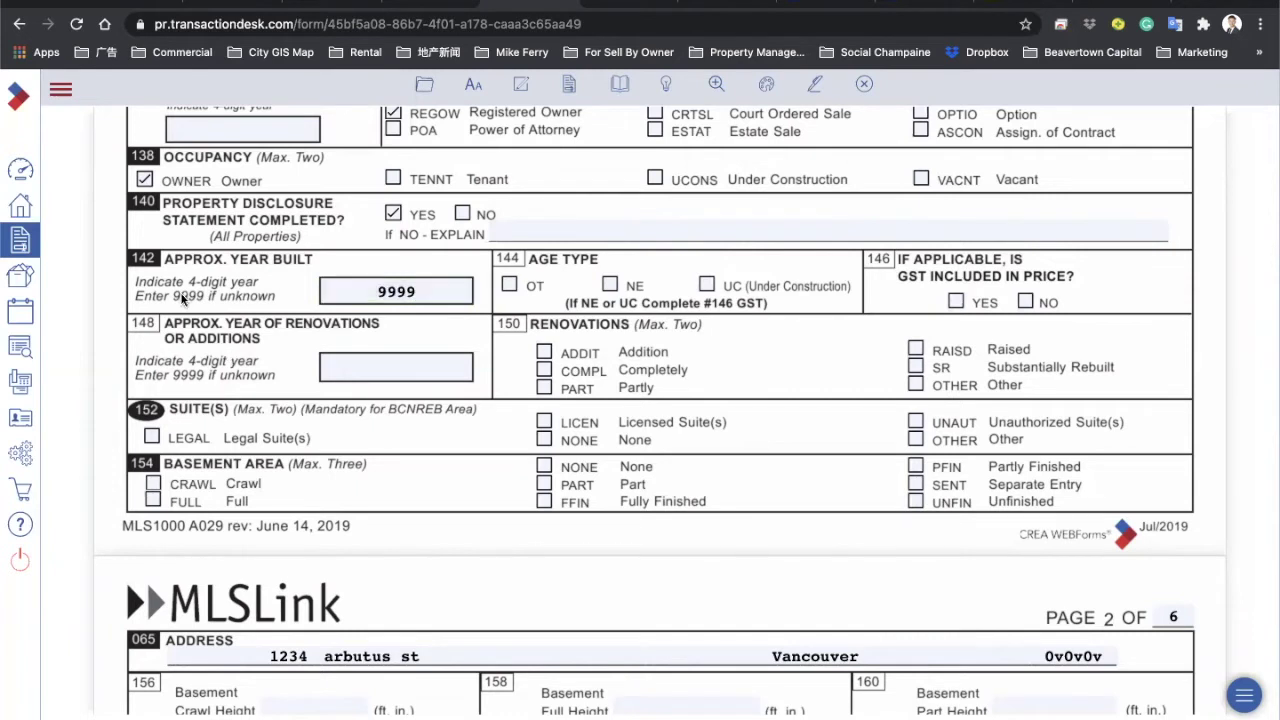
left_click(316, 291)
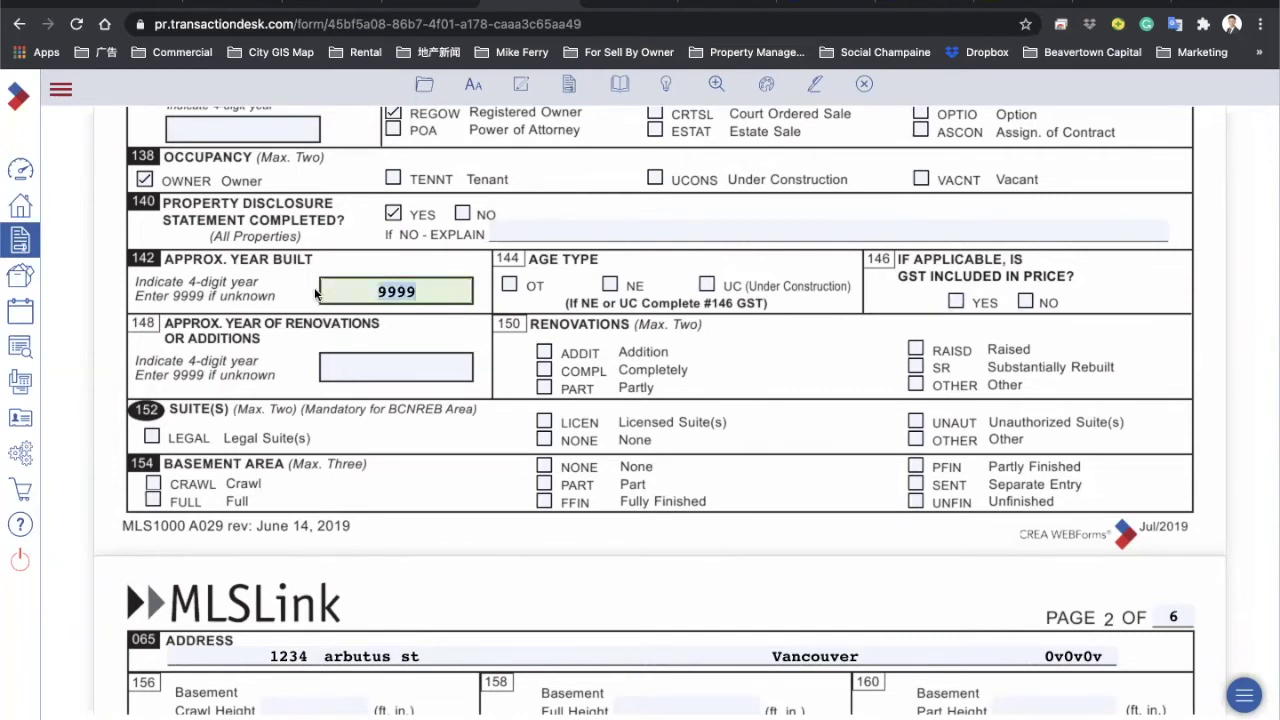
type("1996")
left_click(389, 326)
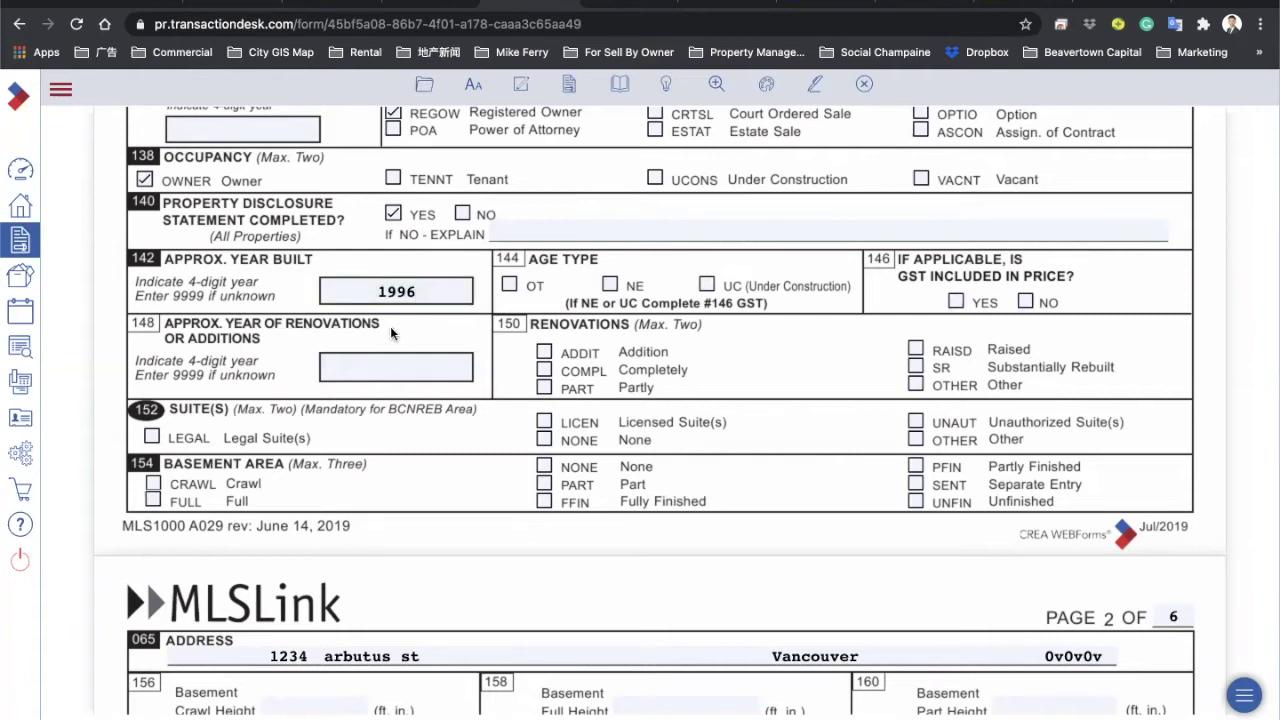
Step: Mark Suite(s) as NONE
scroll(392, 326, "down", 1)
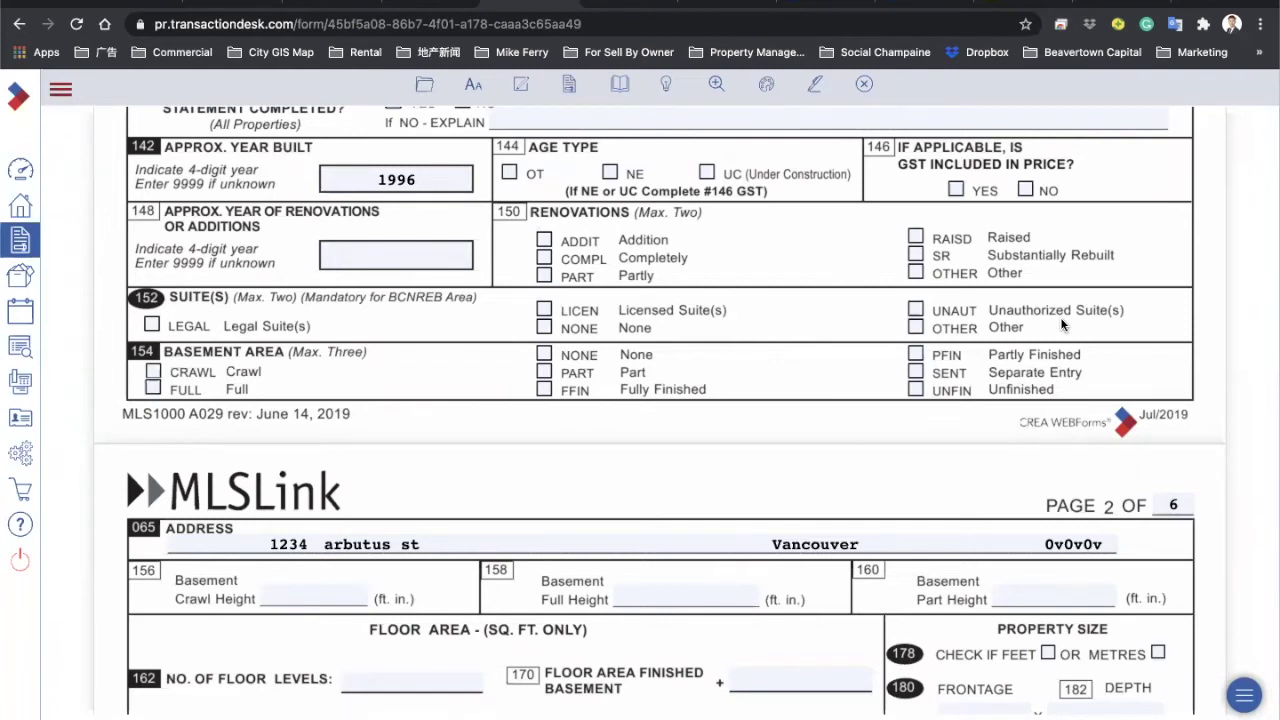
left_click(916, 311)
left_click(543, 327)
Step: Set Basement Area to NONE, clearing the full basement choices
left_click(152, 388)
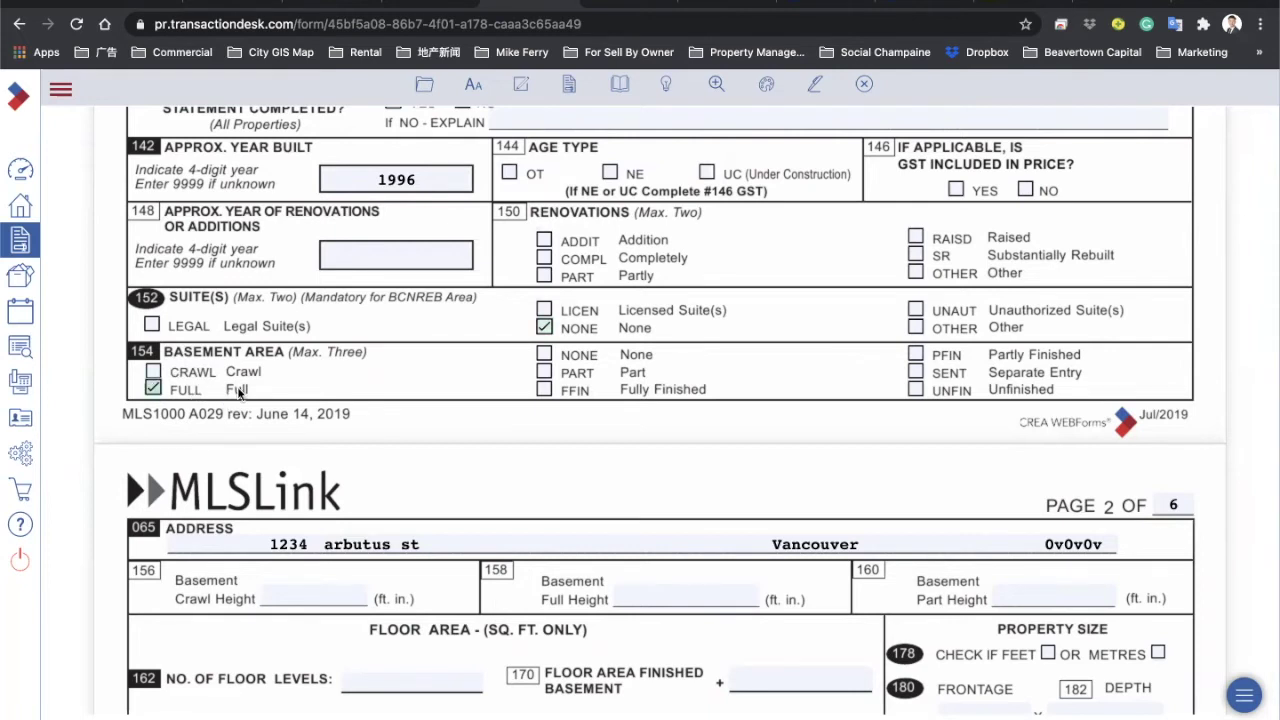
left_click(543, 389)
left_click(152, 389)
left_click(544, 355)
left_click(544, 389)
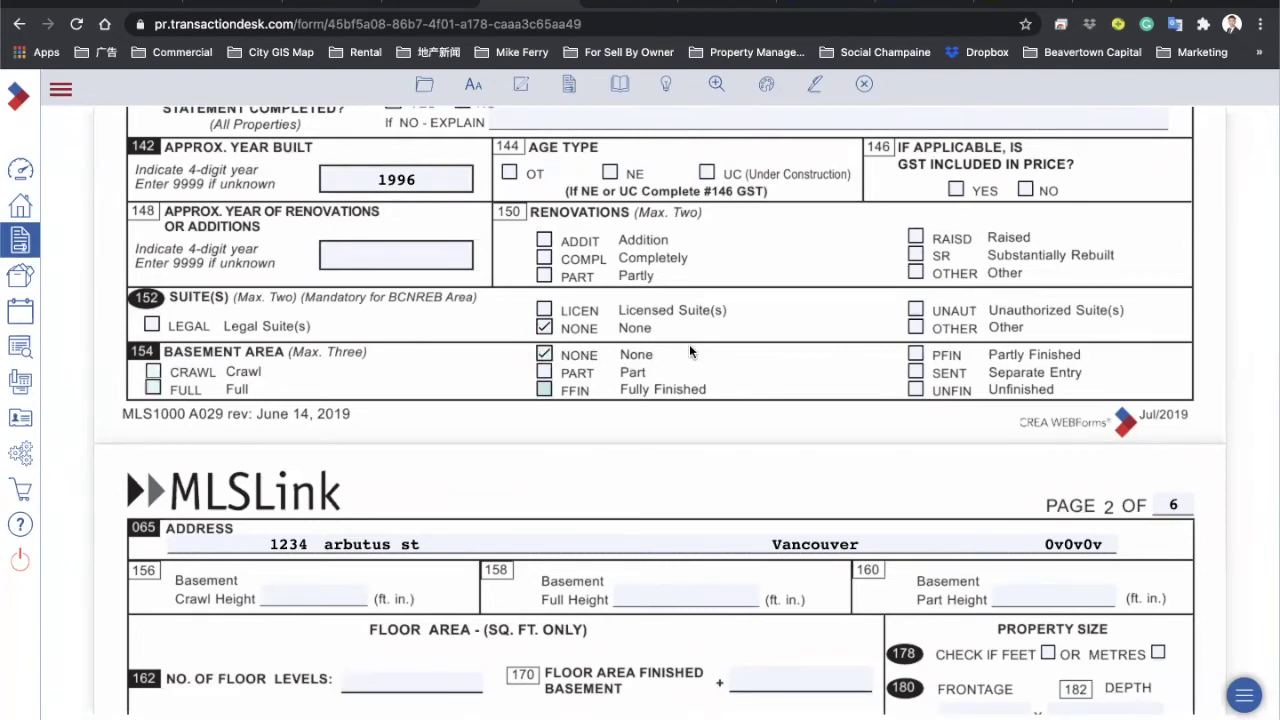
scroll(689, 344, "down", 5)
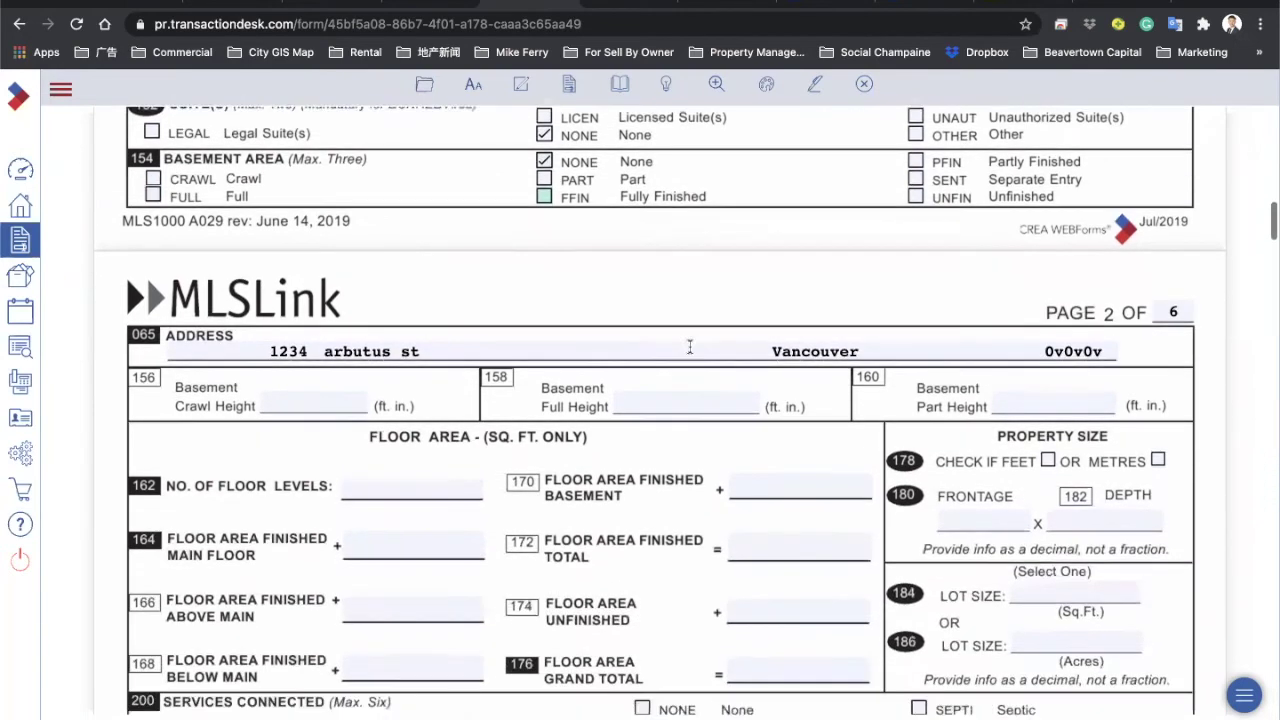
scroll(689, 344, "up", 1)
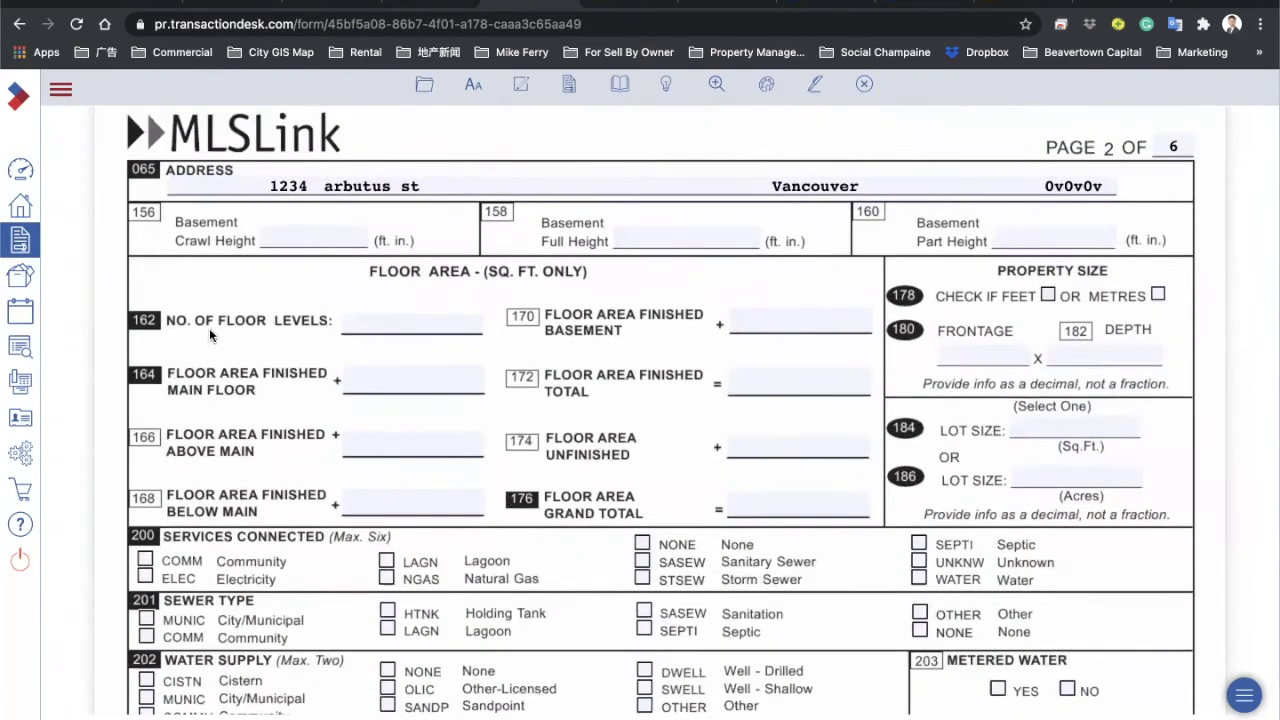
Step: Give the size in feet and check Paragon's lot dimensions (46.00 by 138.5)
left_click(1047, 296)
left_click(744, 6)
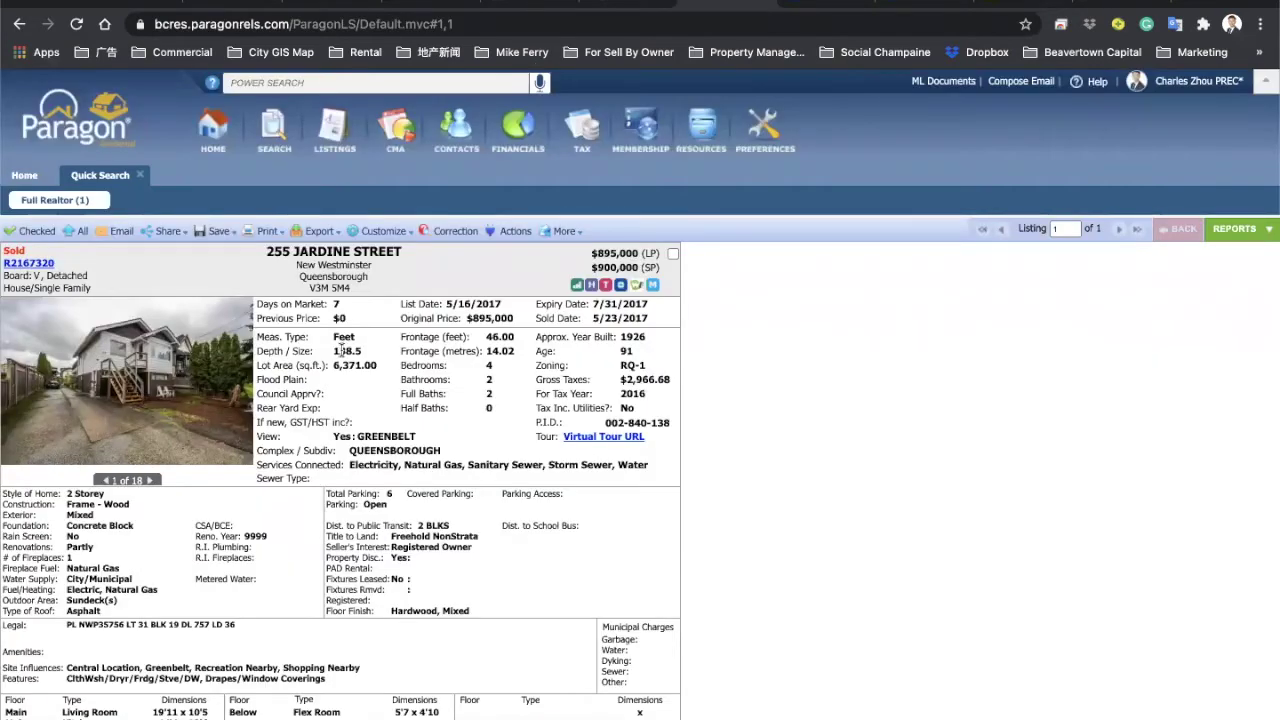
double_click(497, 337)
double_click(340, 351)
left_click(538, 4)
Step: Enter Frontage 60 and Depth 120, then open a new browser tab
left_click(974, 354)
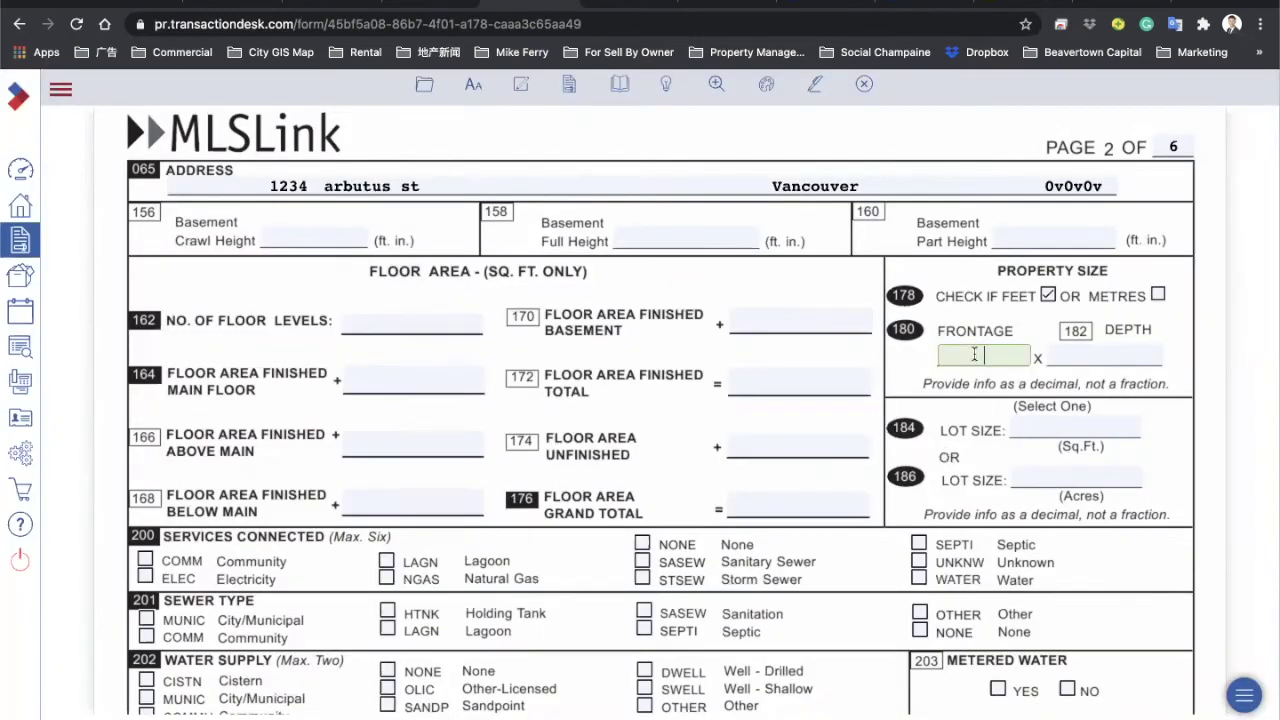
type("60")
key("Tab")
type("120")
left_click(909, 369)
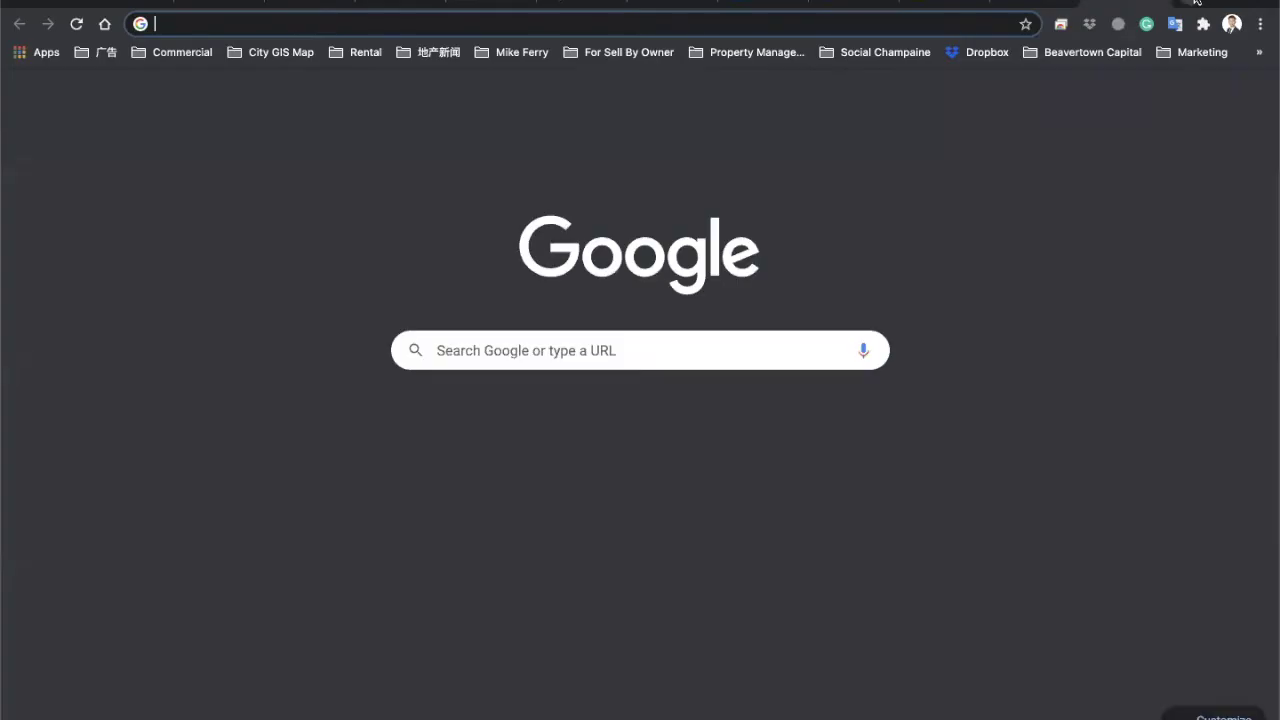
left_click(1195, 2)
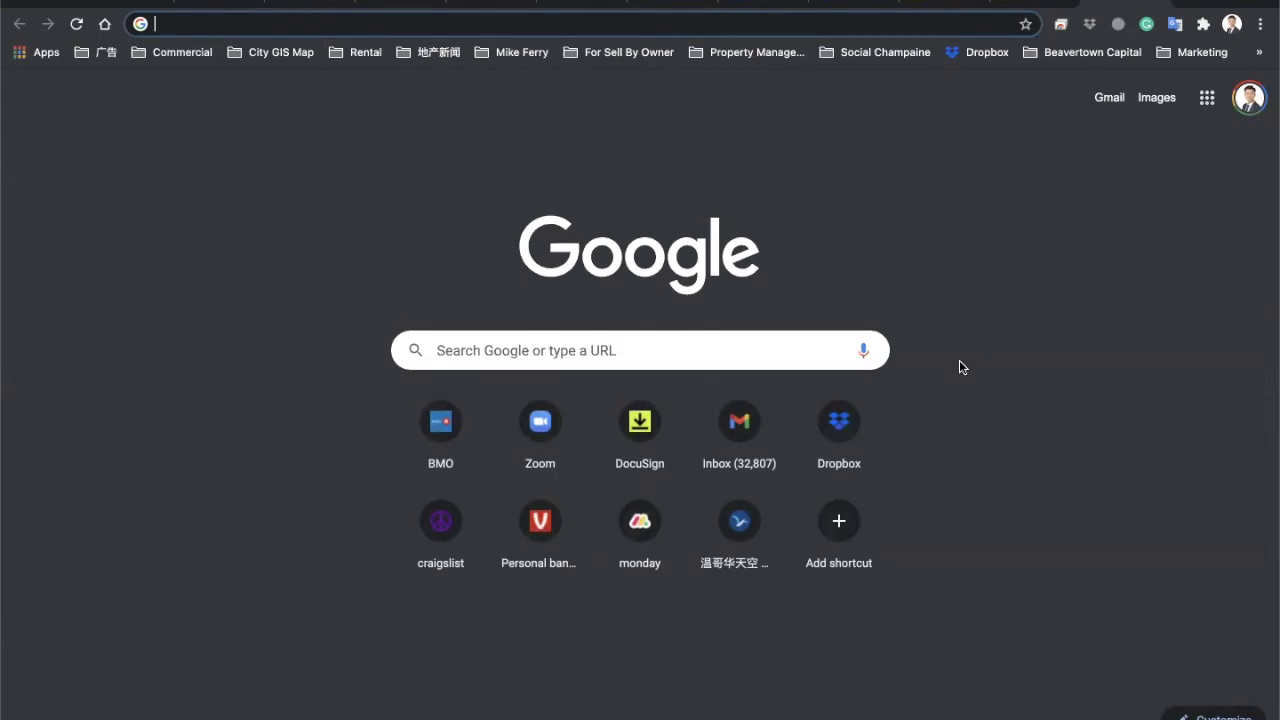
Step: Search 'vancouver gis map', go to City of Vancouver VanMap, and launch its Property Viewer
type("va")
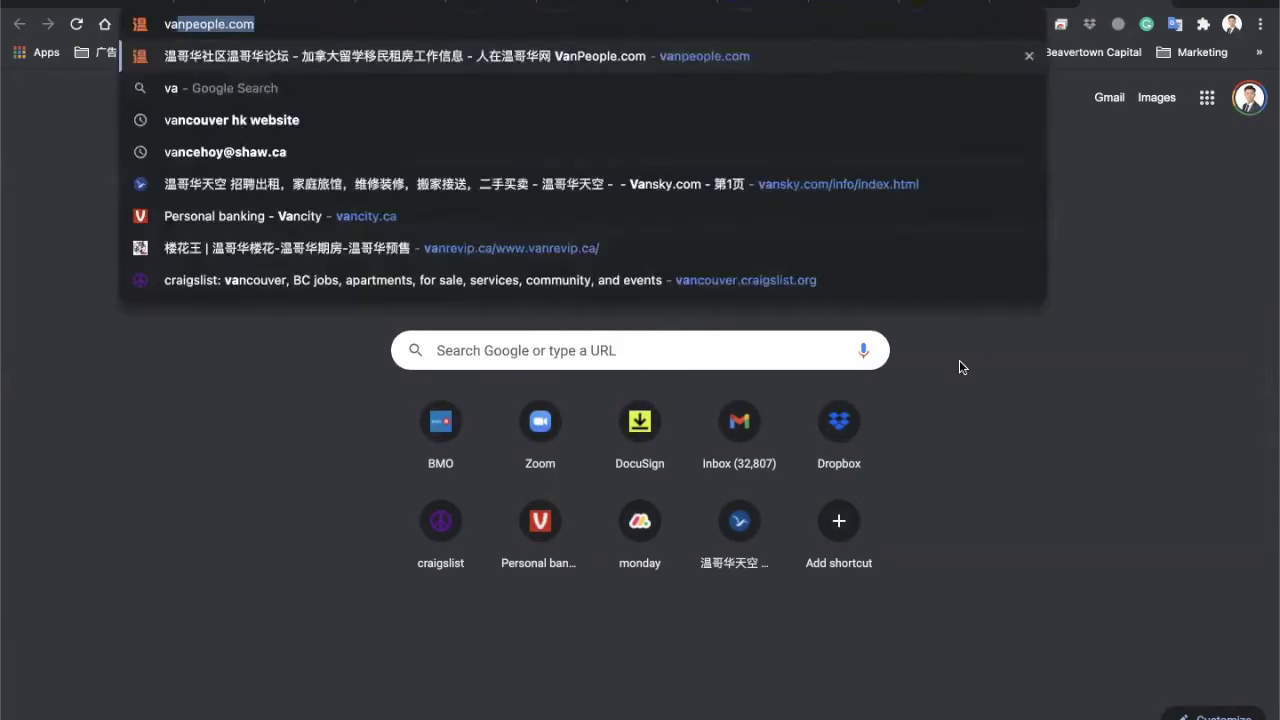
type("ncouver gis map")
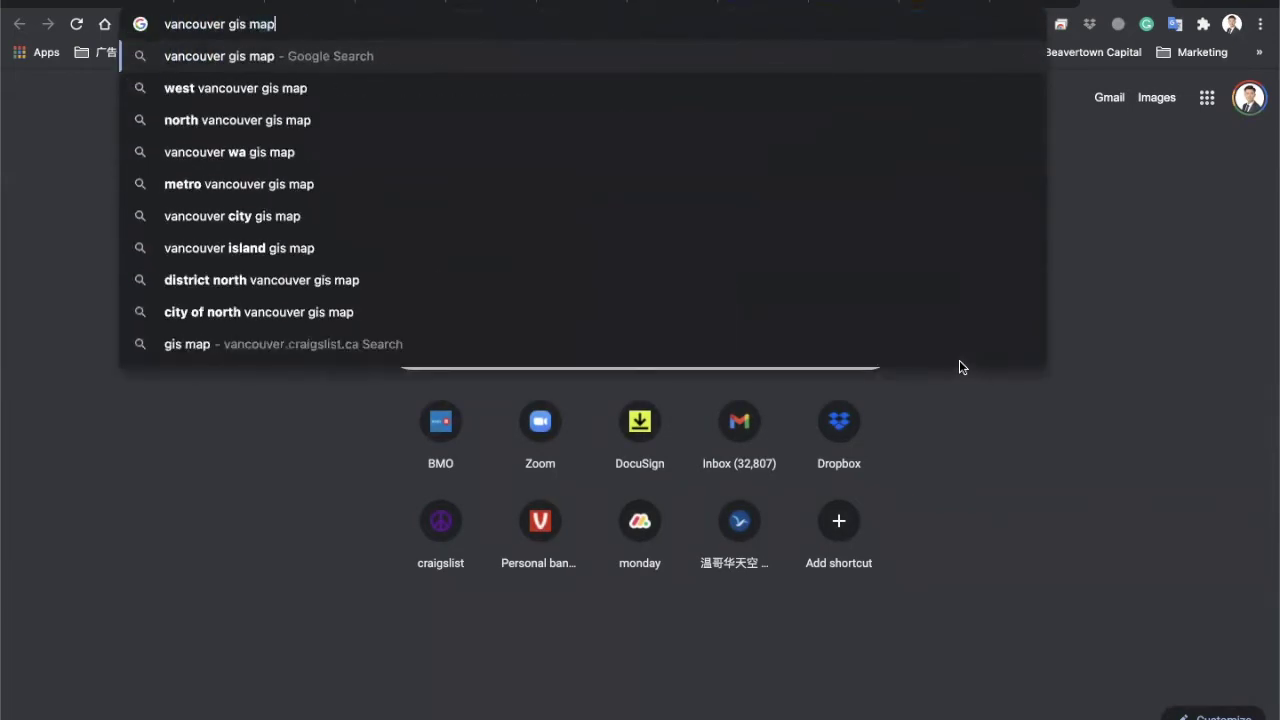
key("Return")
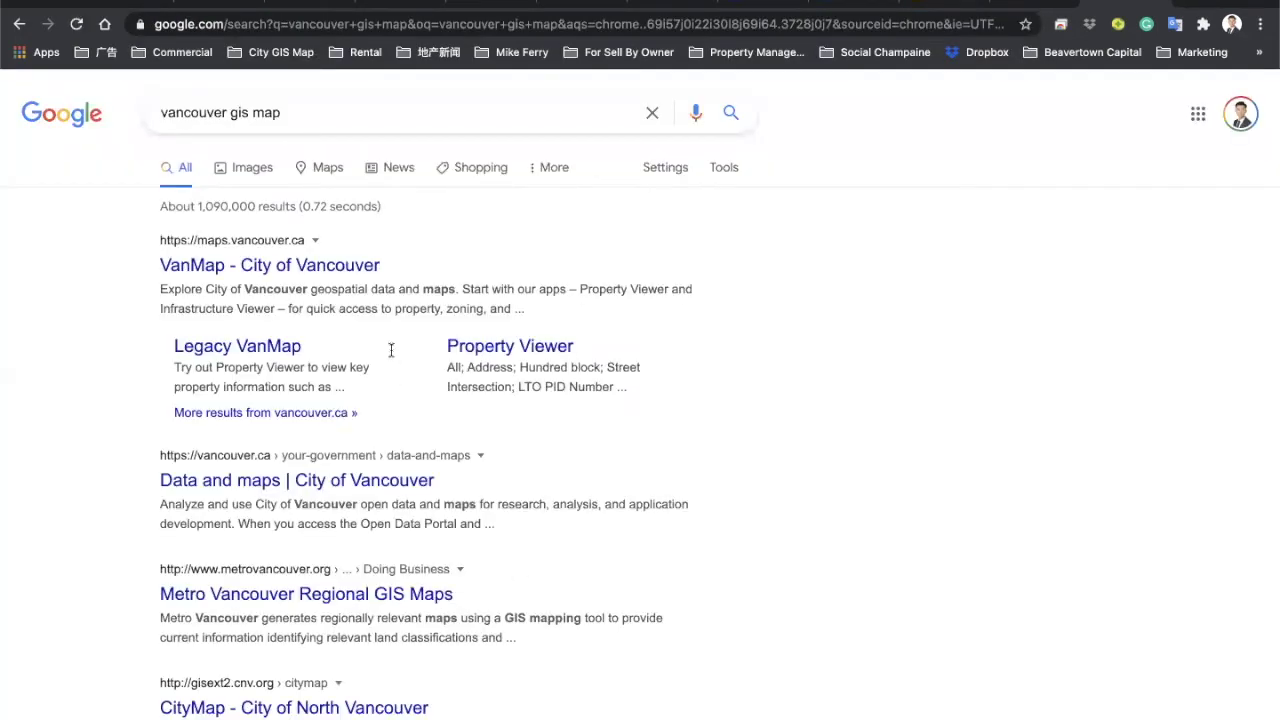
left_click(284, 266)
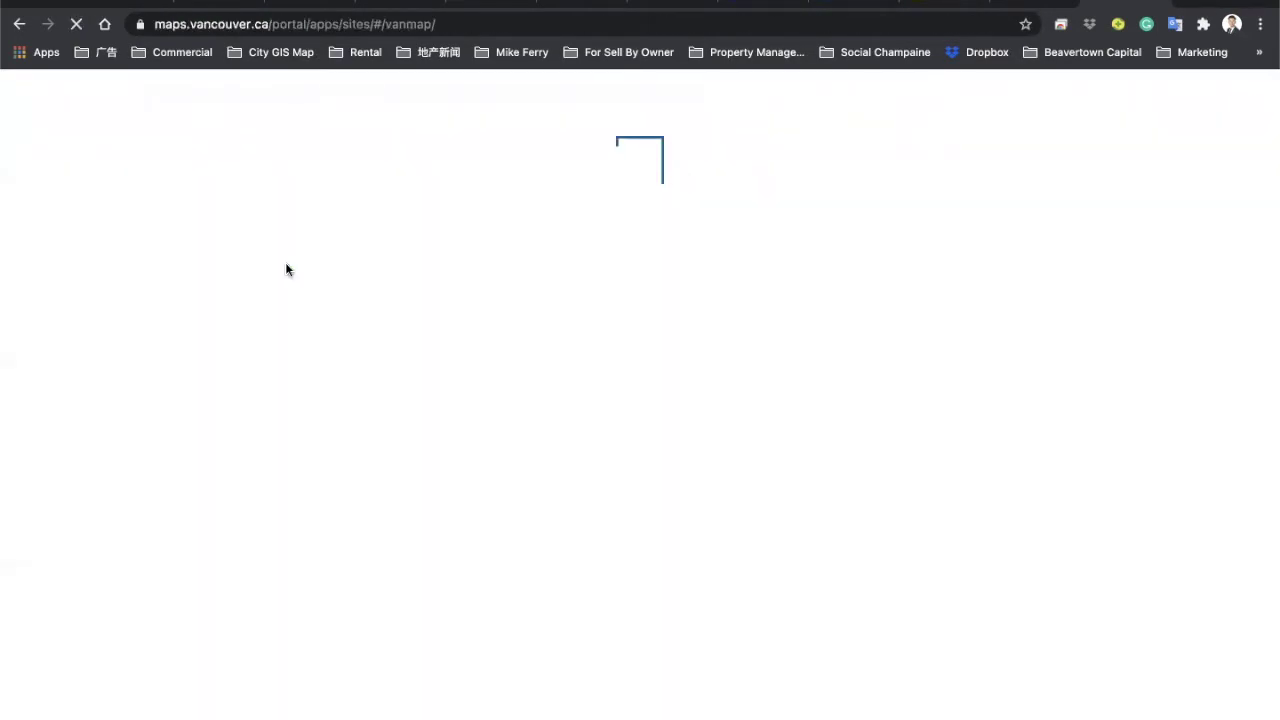
scroll(575, 308, "down", 8)
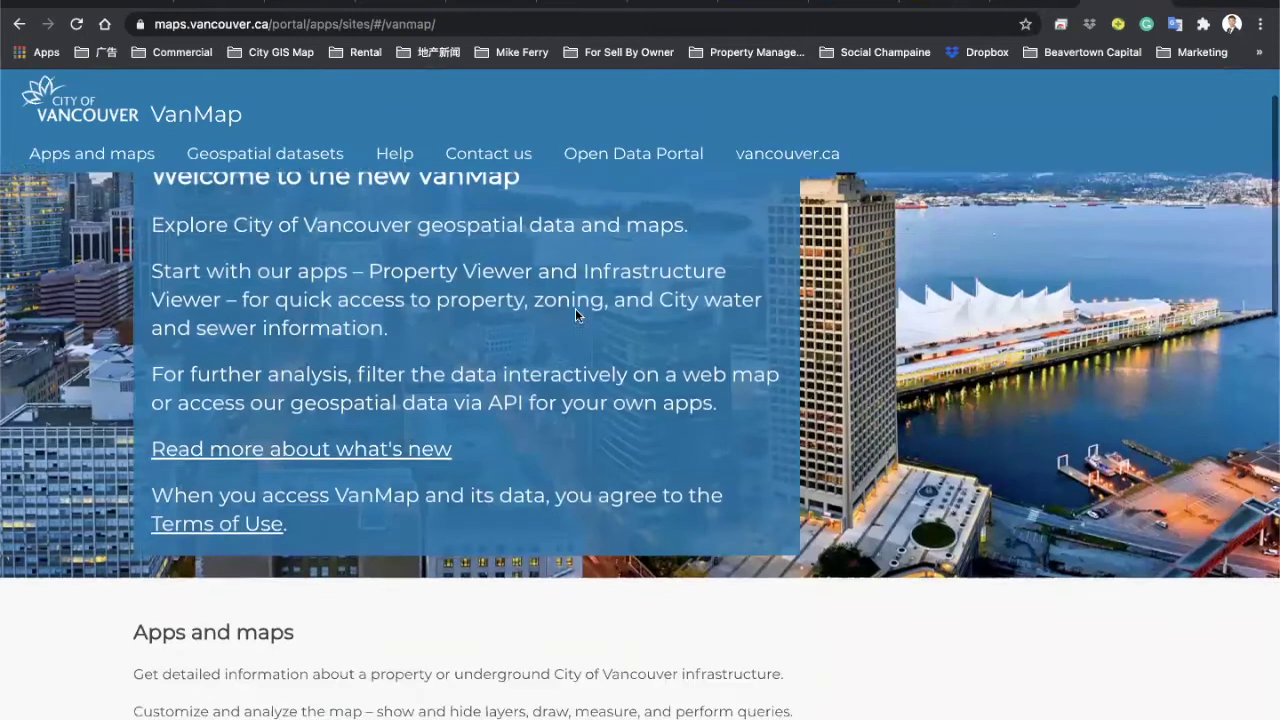
scroll(575, 310, "up", 2)
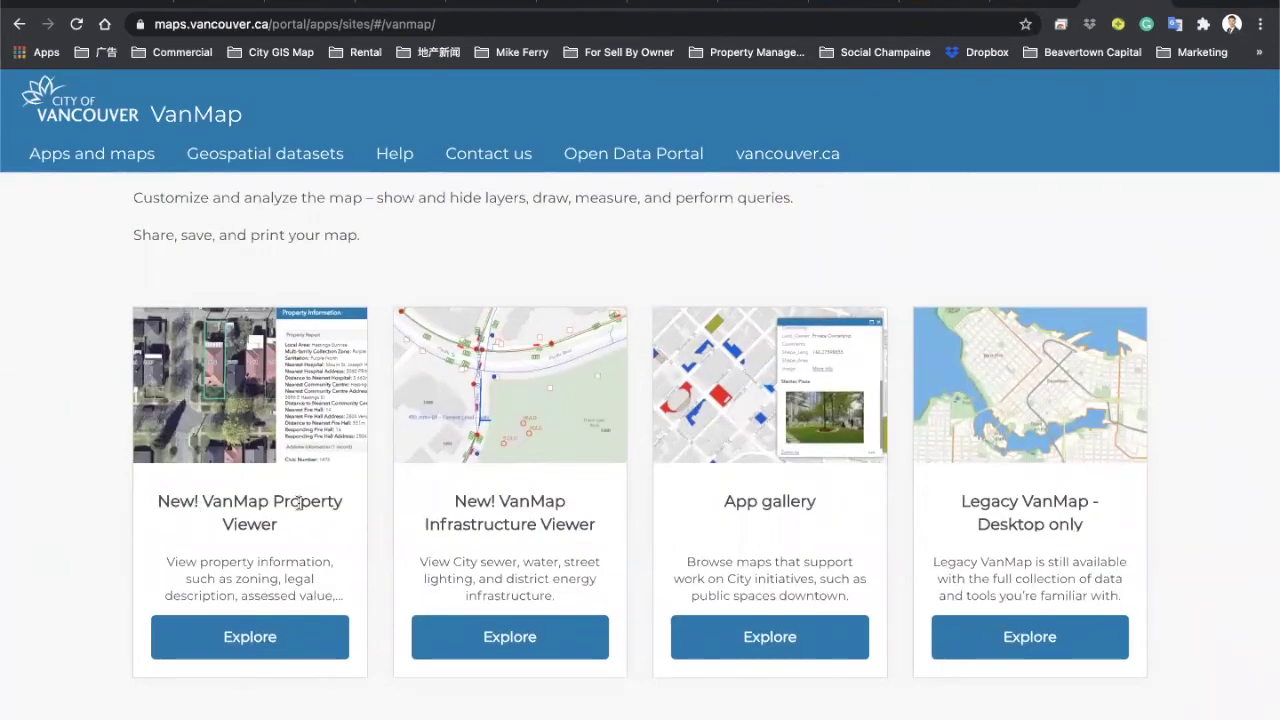
left_click(258, 638)
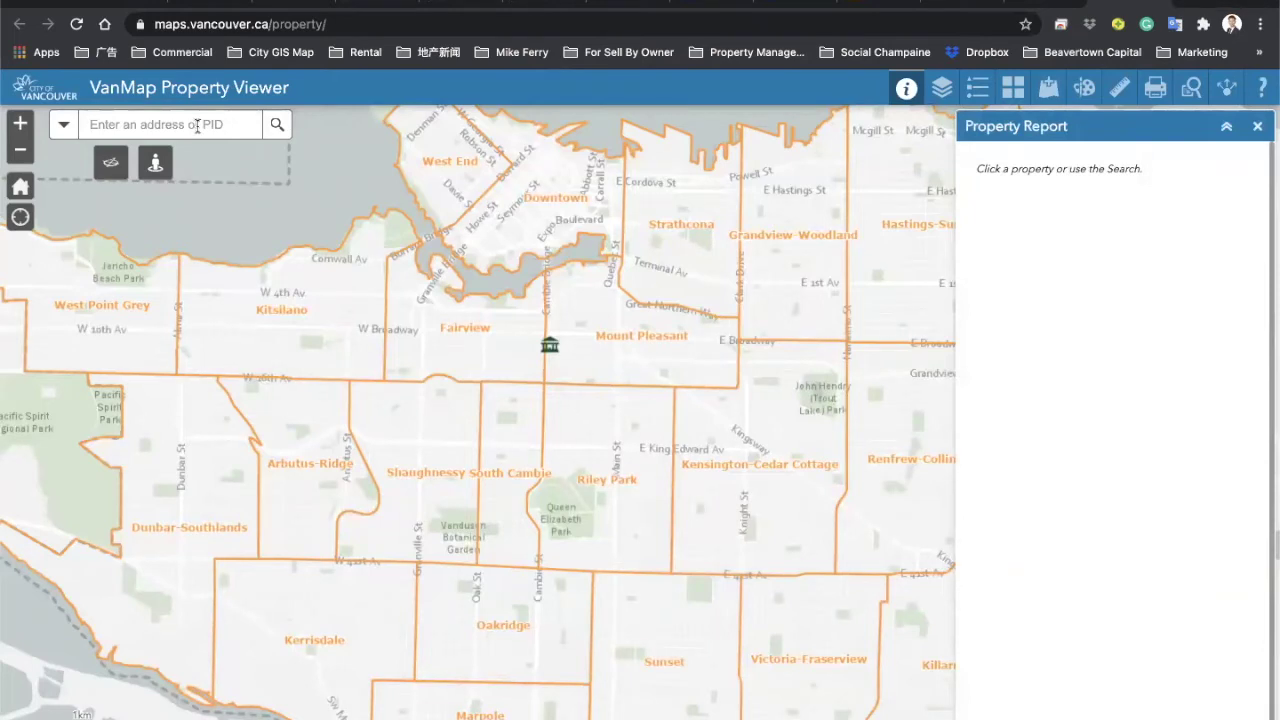
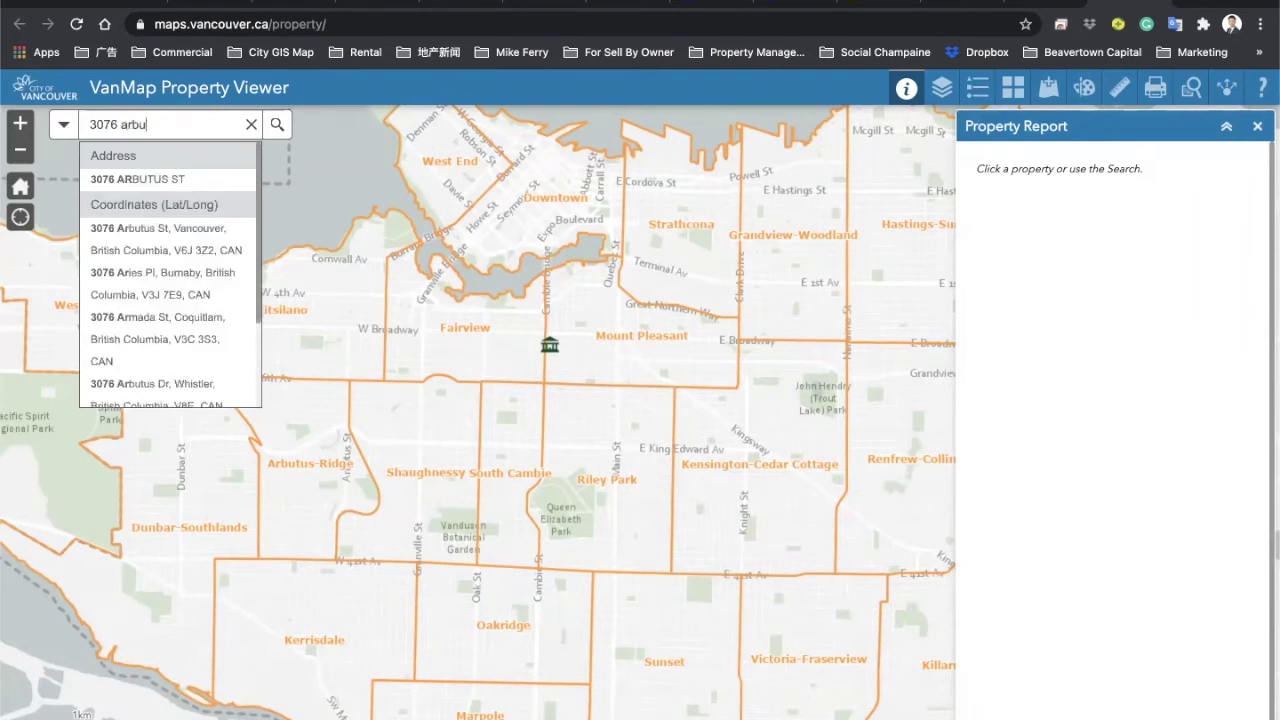
left_click(130, 180)
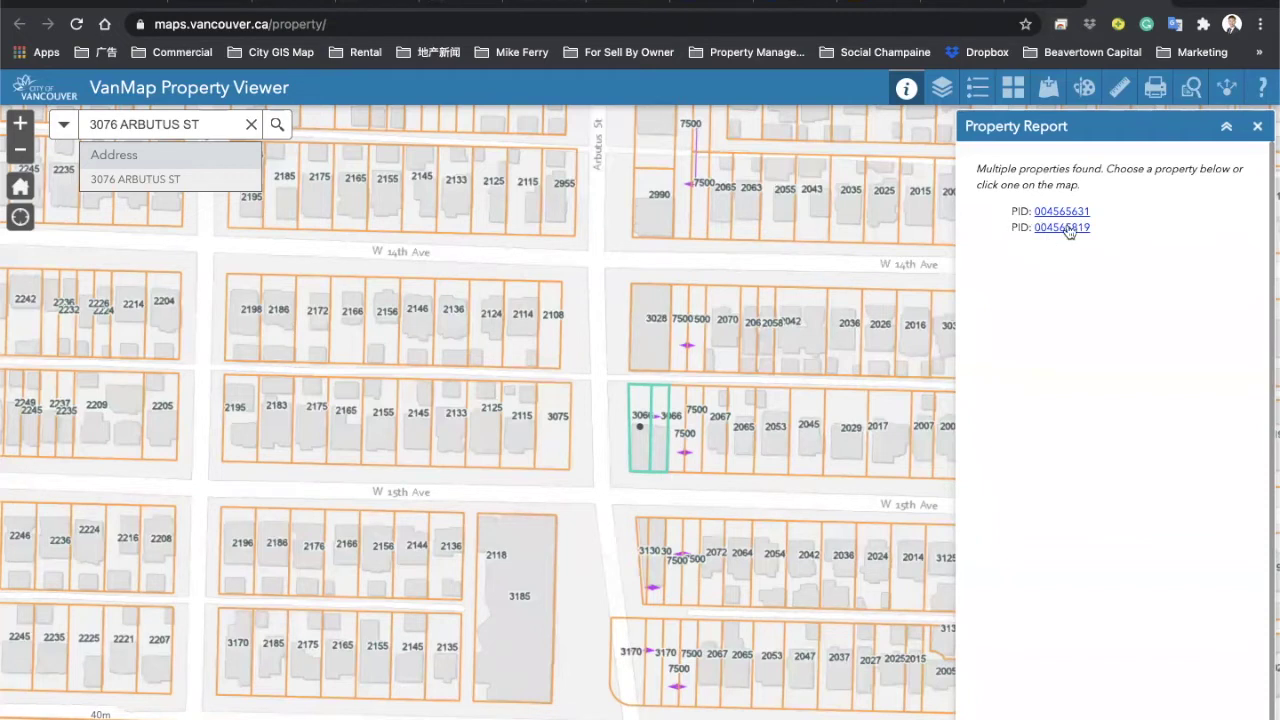
left_click(1257, 126)
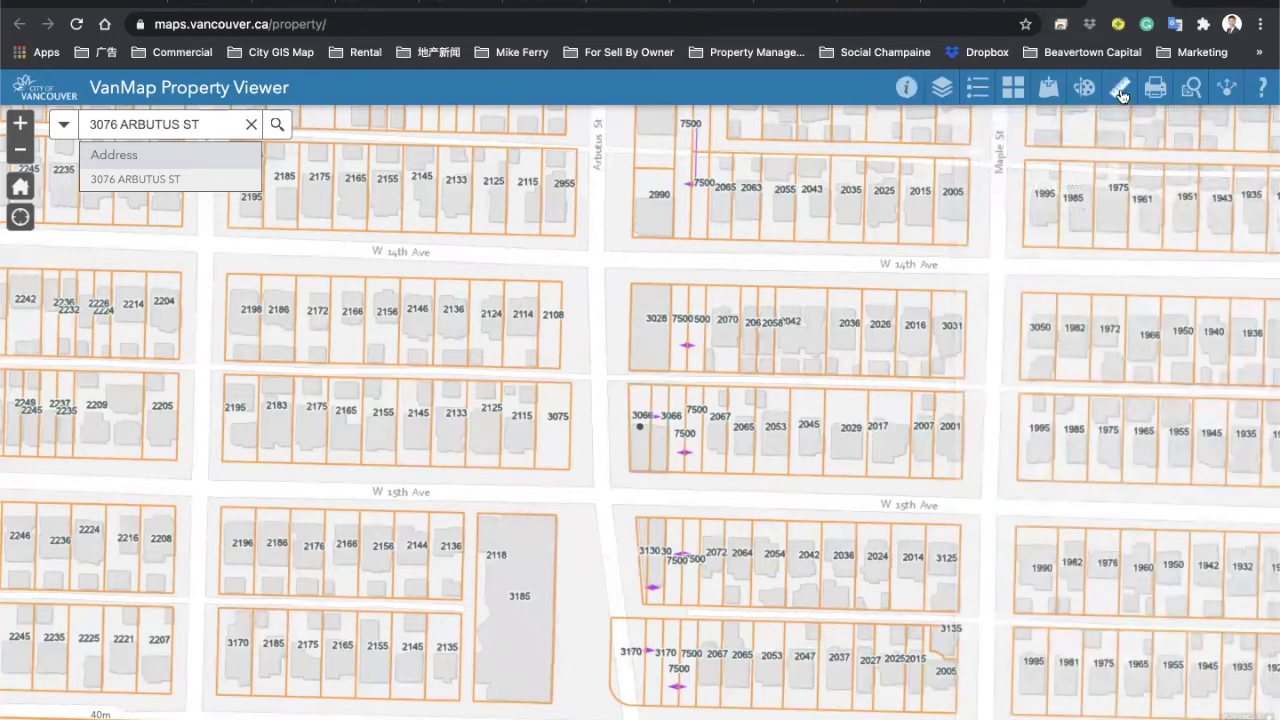
Step: Set the Measure tool to Distance in feet (英尺) and zoom in twice on the parcel
left_click(1120, 94)
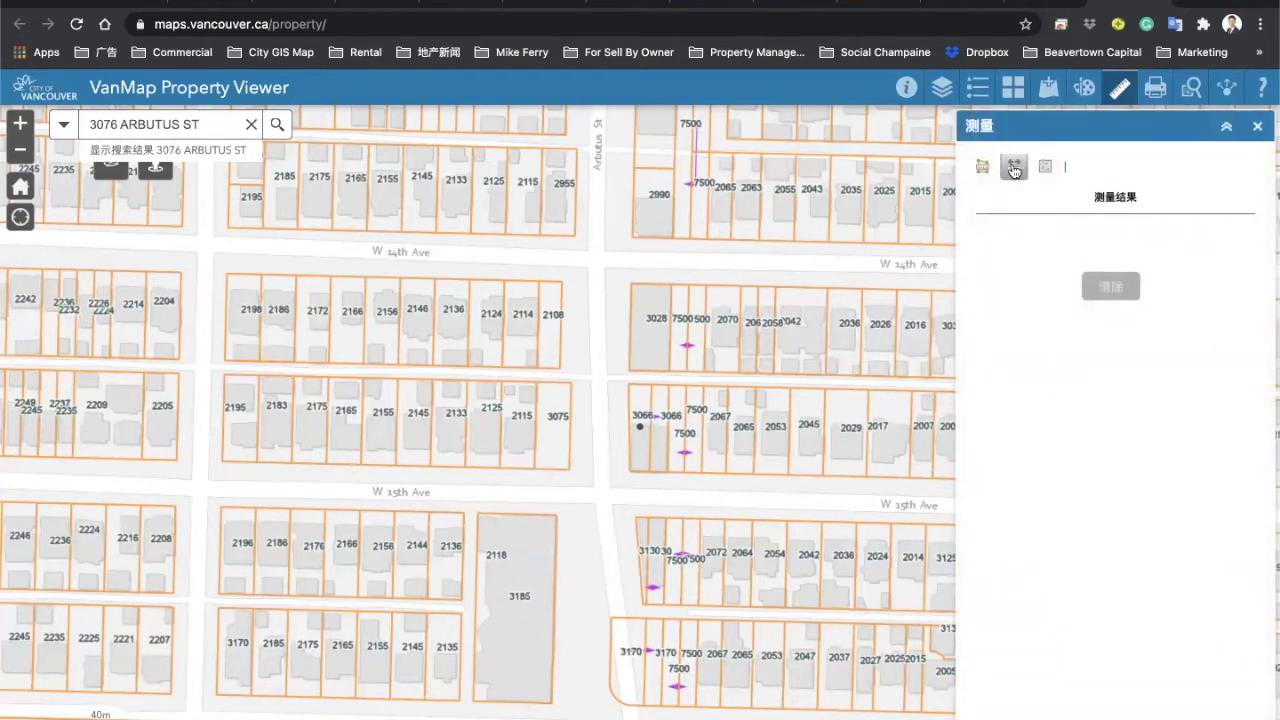
left_click(740, 427)
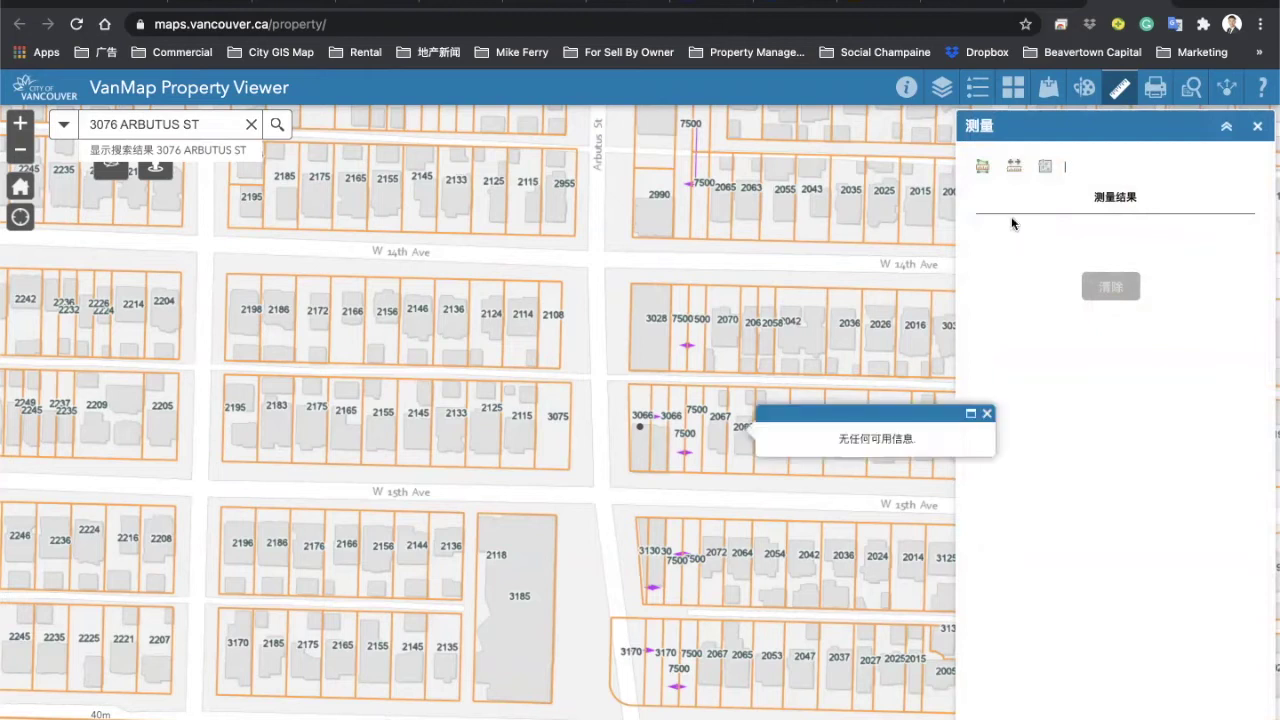
left_click(1014, 166)
left_click(1090, 167)
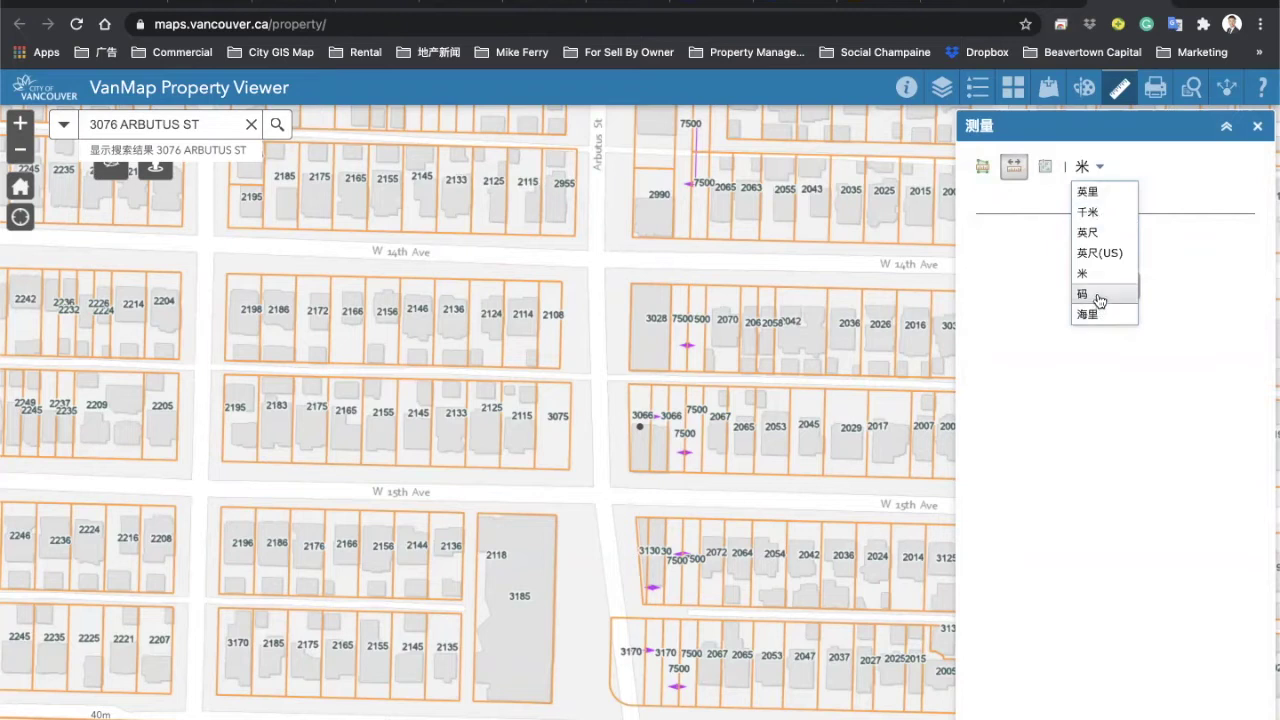
left_click(1100, 234)
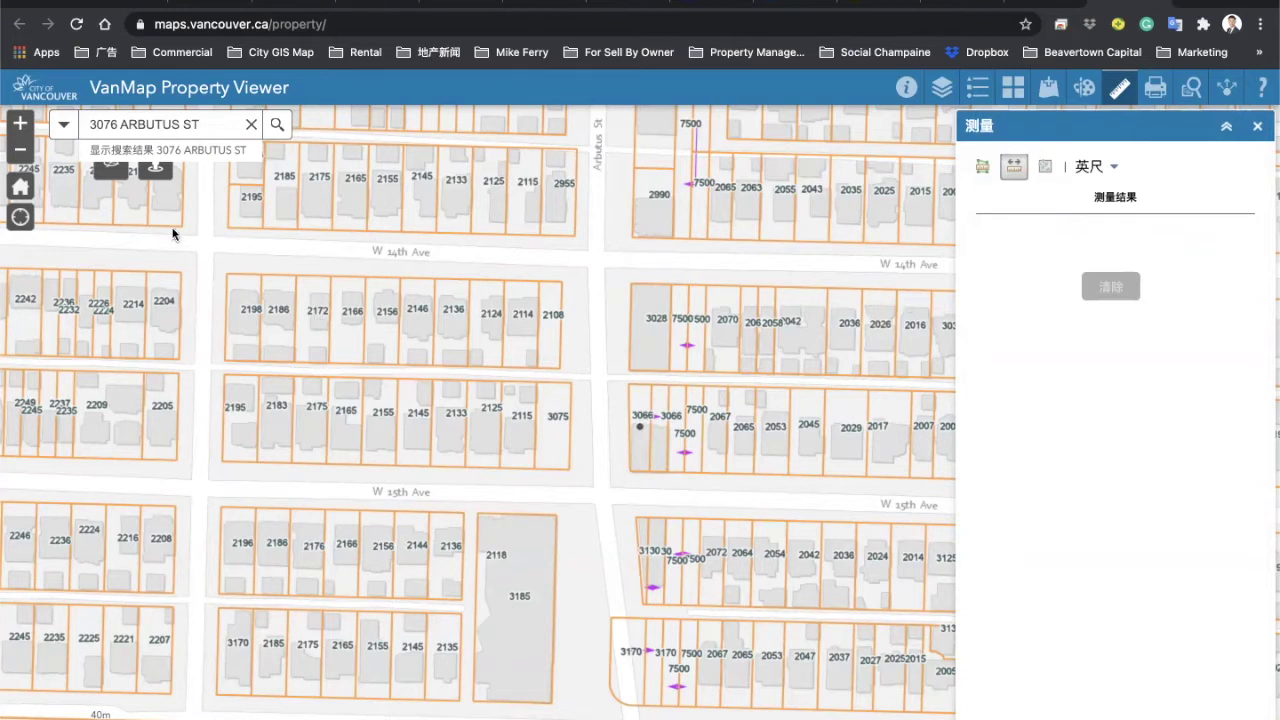
left_click(20, 126)
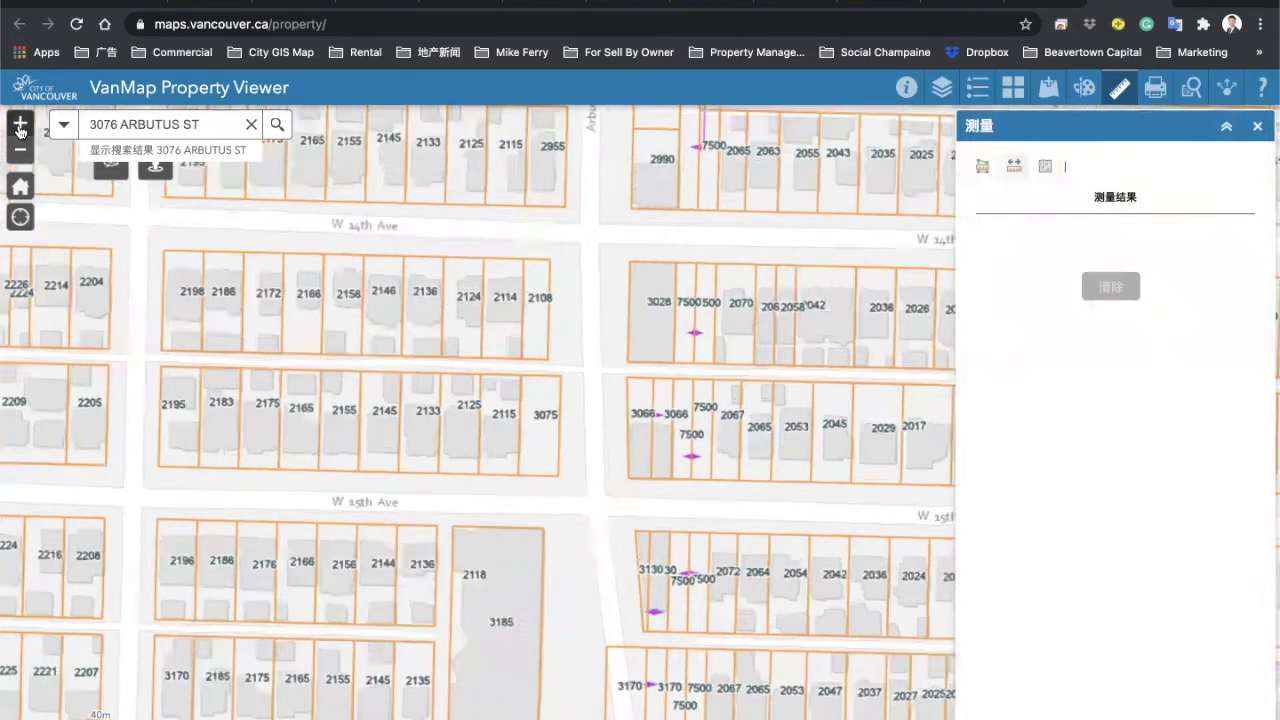
left_click(20, 126)
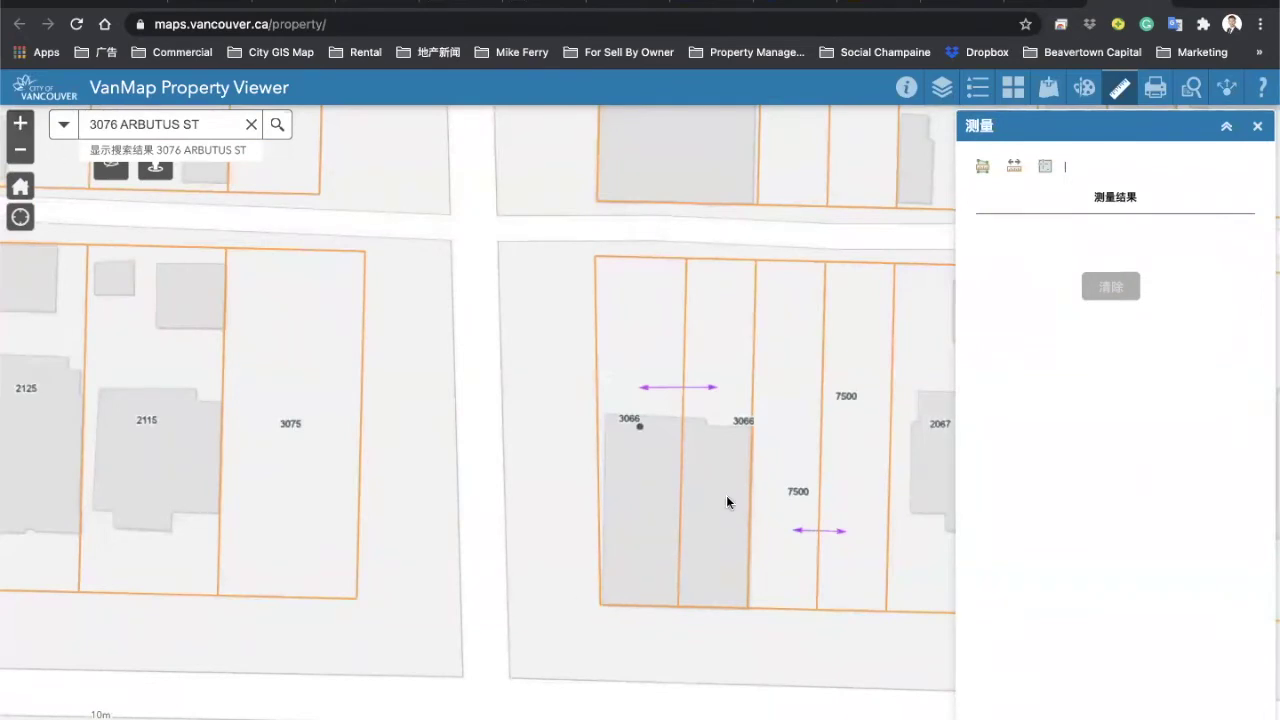
left_click(1014, 166)
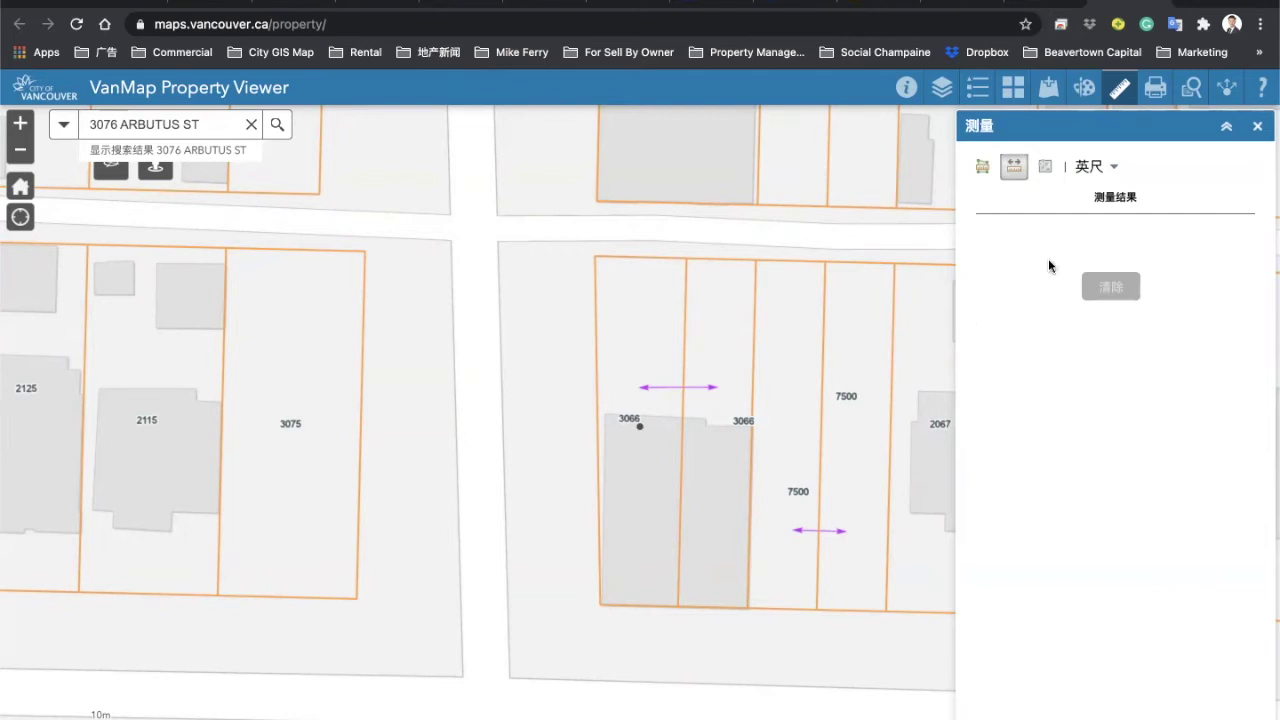
left_click(1115, 168)
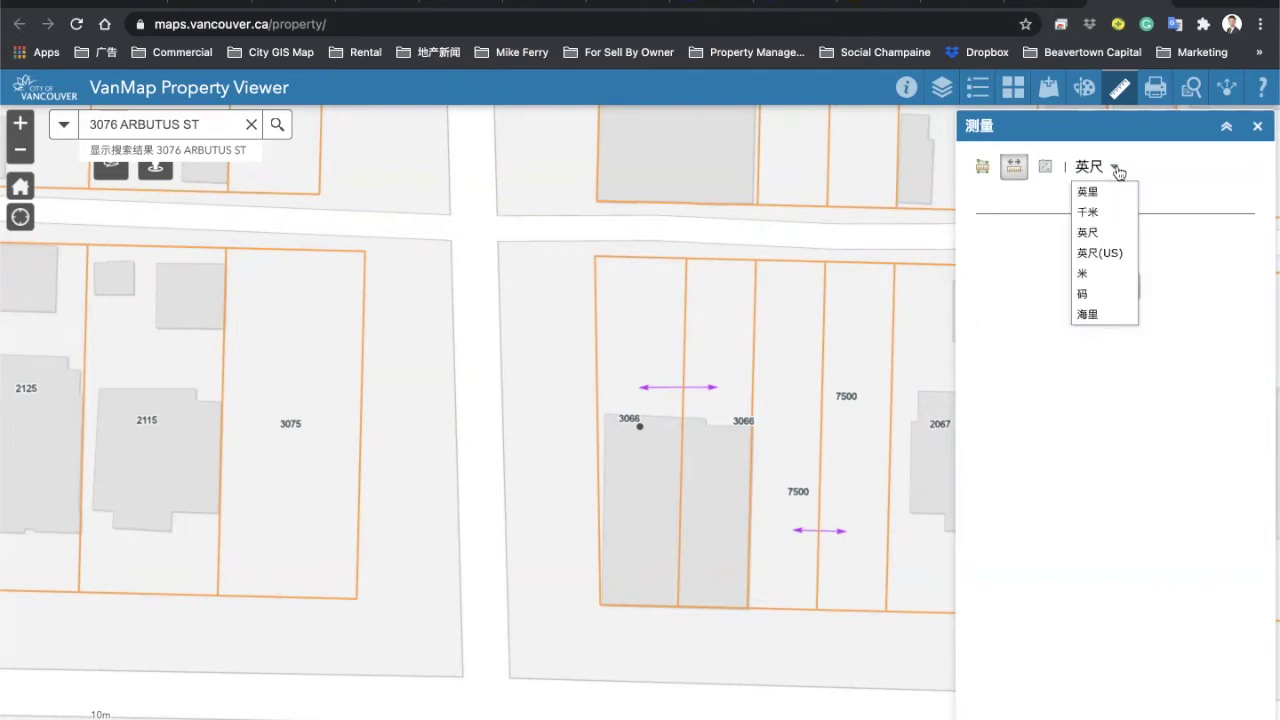
left_click(1115, 168)
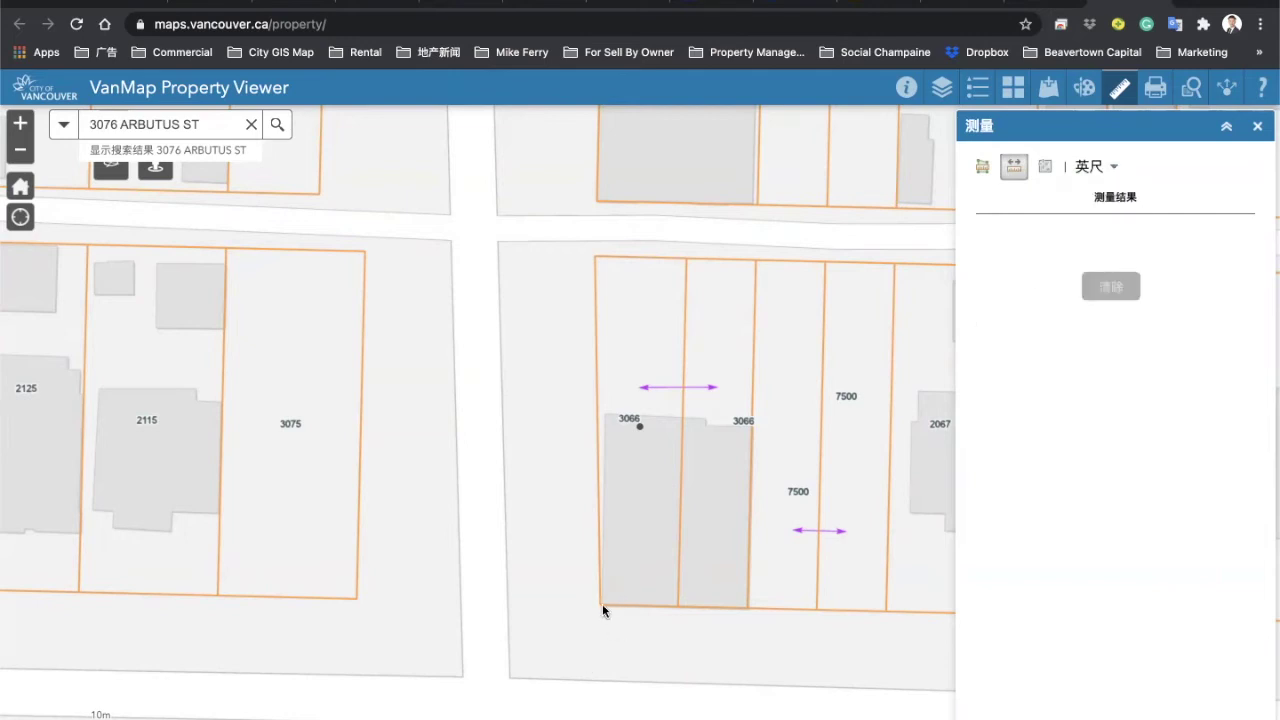
Step: Measure the lot frontage, clear it, then measure the 124.3-foot depth
left_click(749, 607)
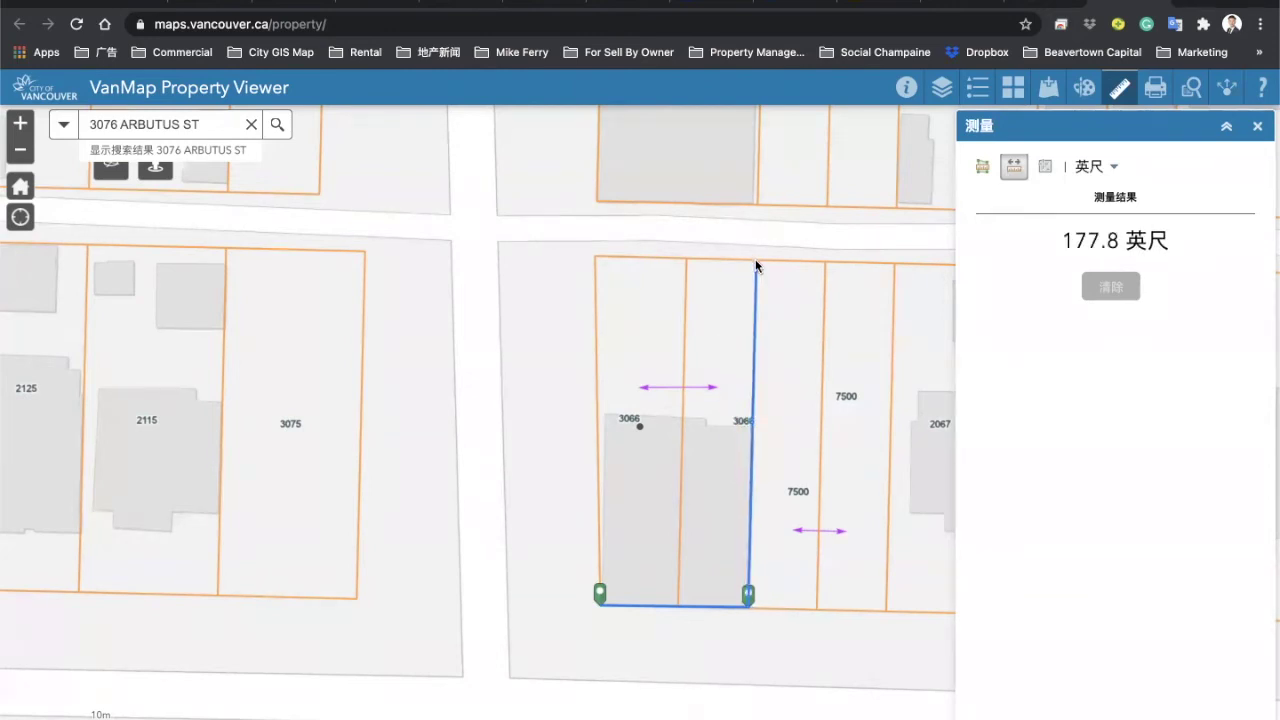
left_click(1111, 287)
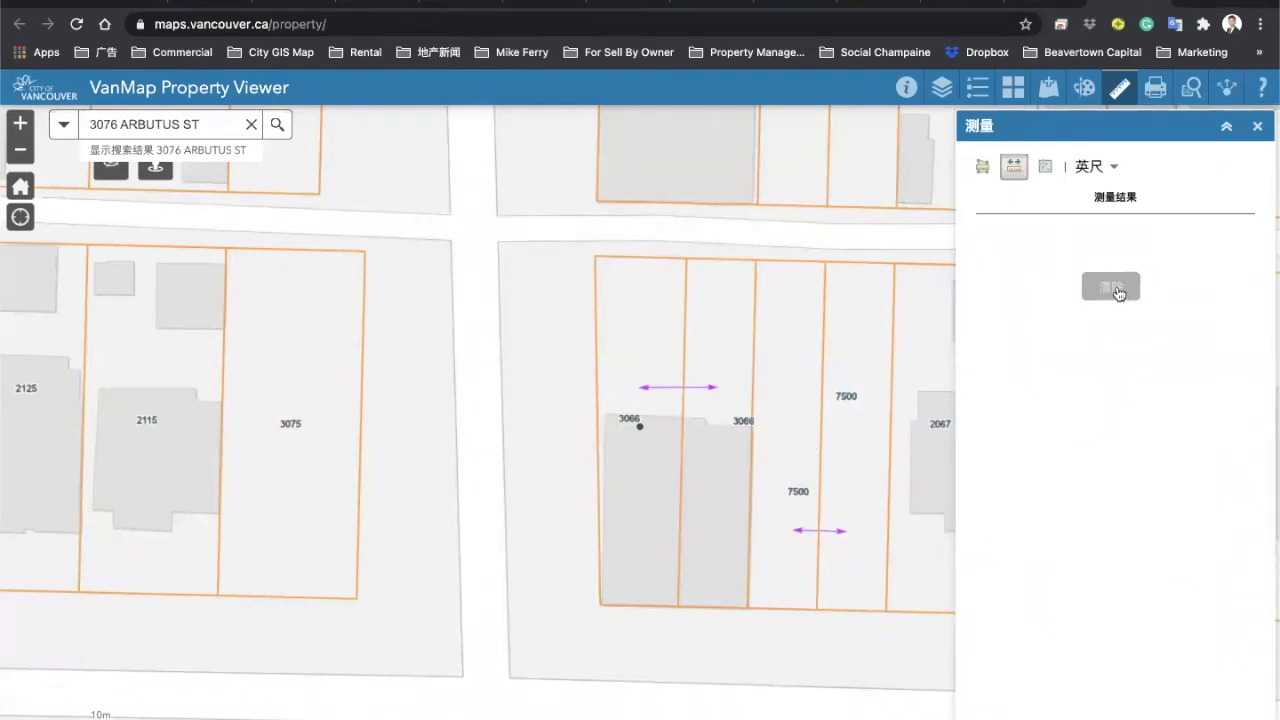
left_click(755, 258)
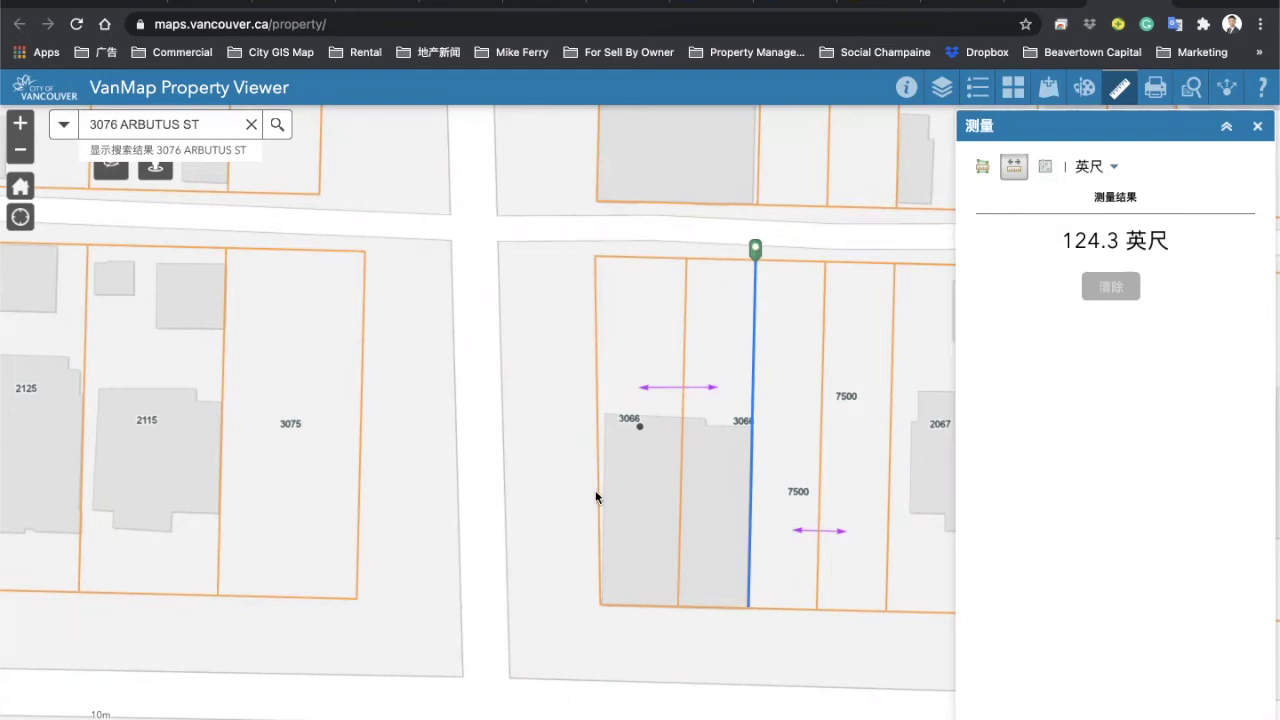
left_click(983, 168)
Step: Outline the lot in square feet (平方英尺) for a 6,946 sq ft area and return to the VanMap portal
left_click(1104, 168)
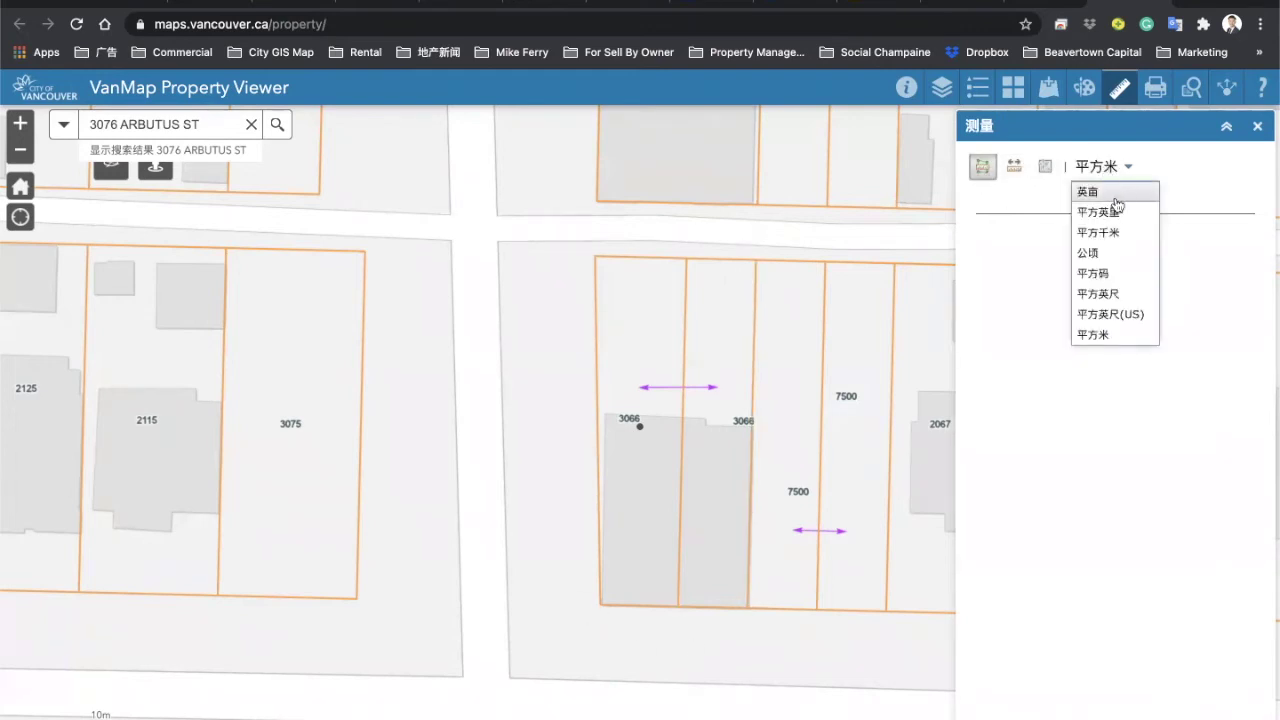
left_click(1133, 296)
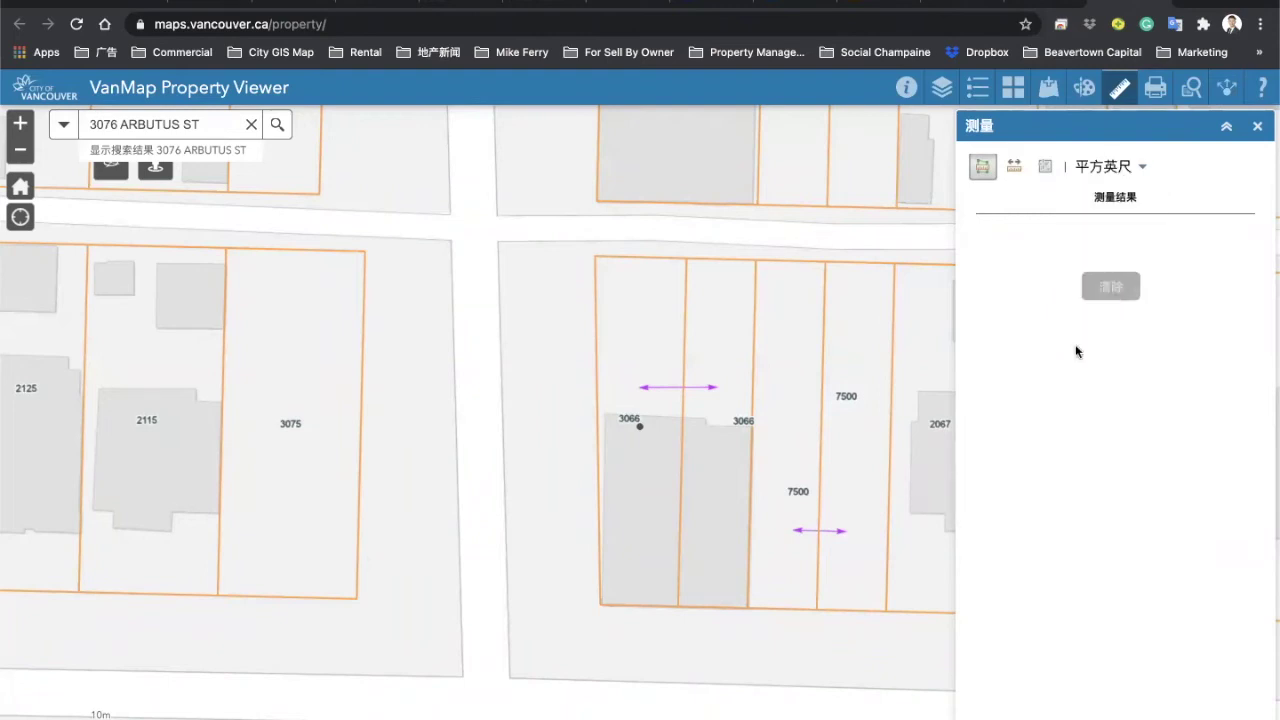
left_click(746, 607)
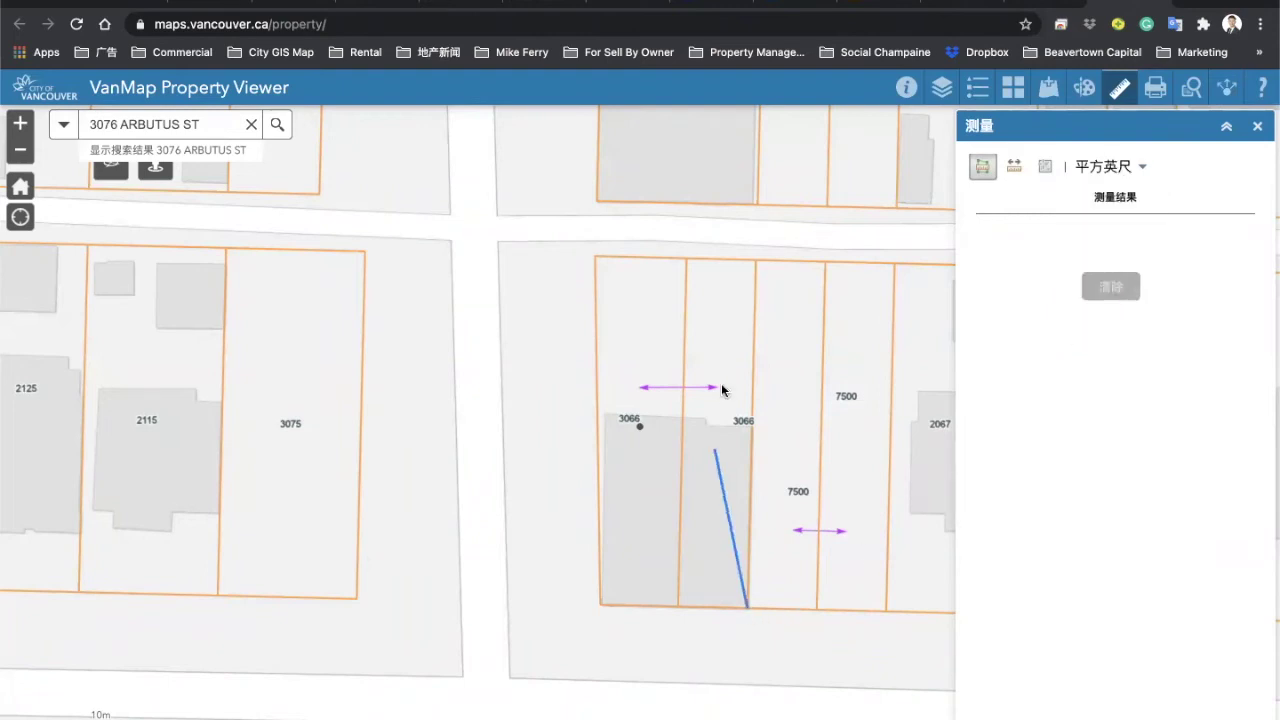
left_click(755, 260)
left_click(595, 256)
double_click(632, 577)
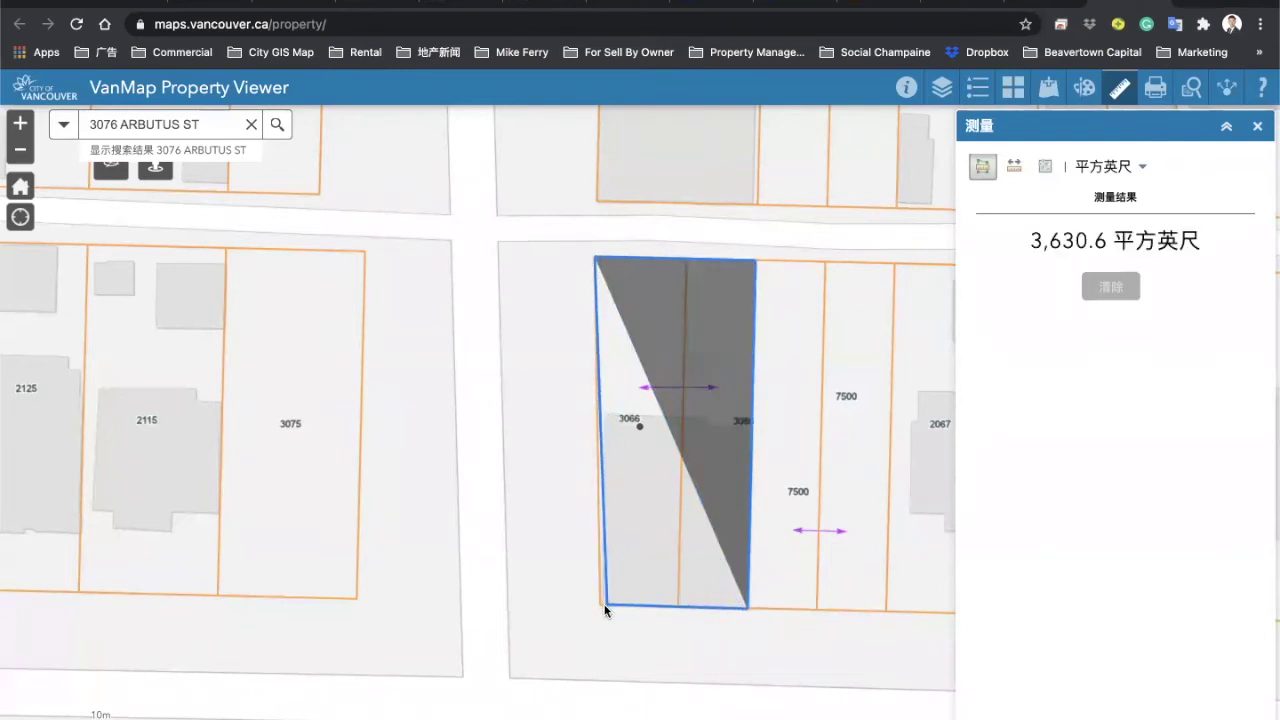
double_click(600, 603)
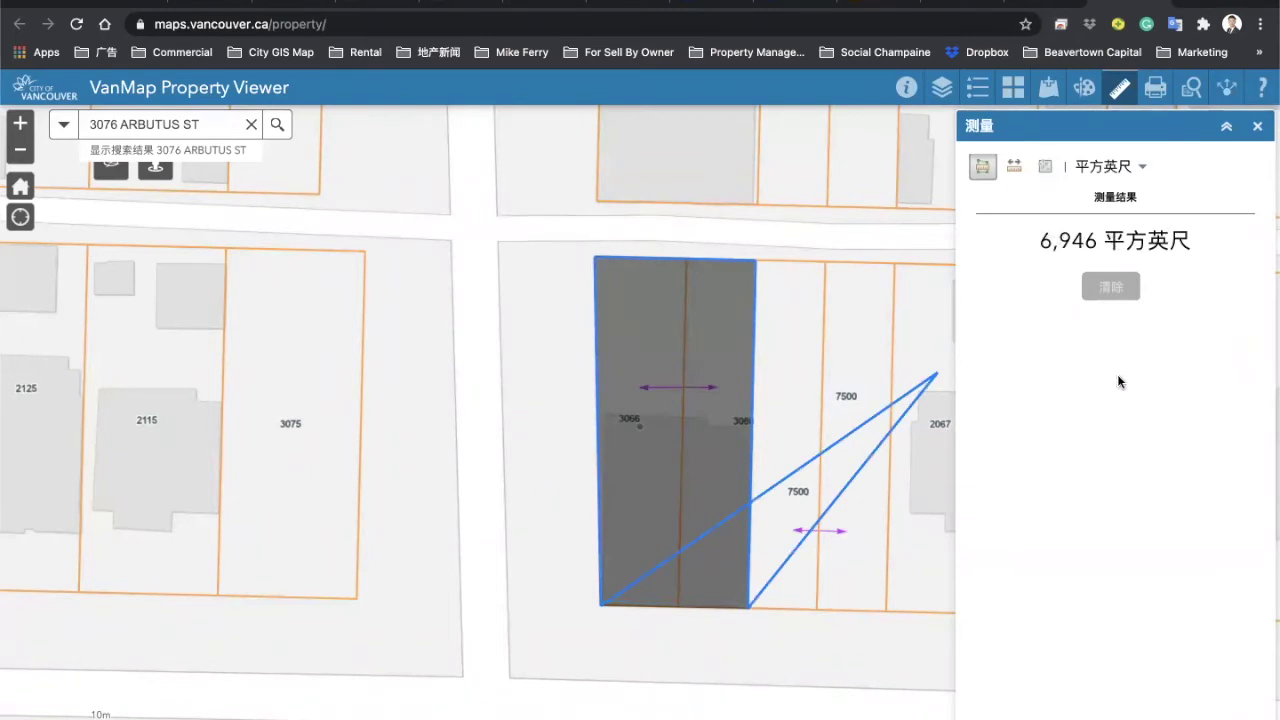
left_click(930, 3)
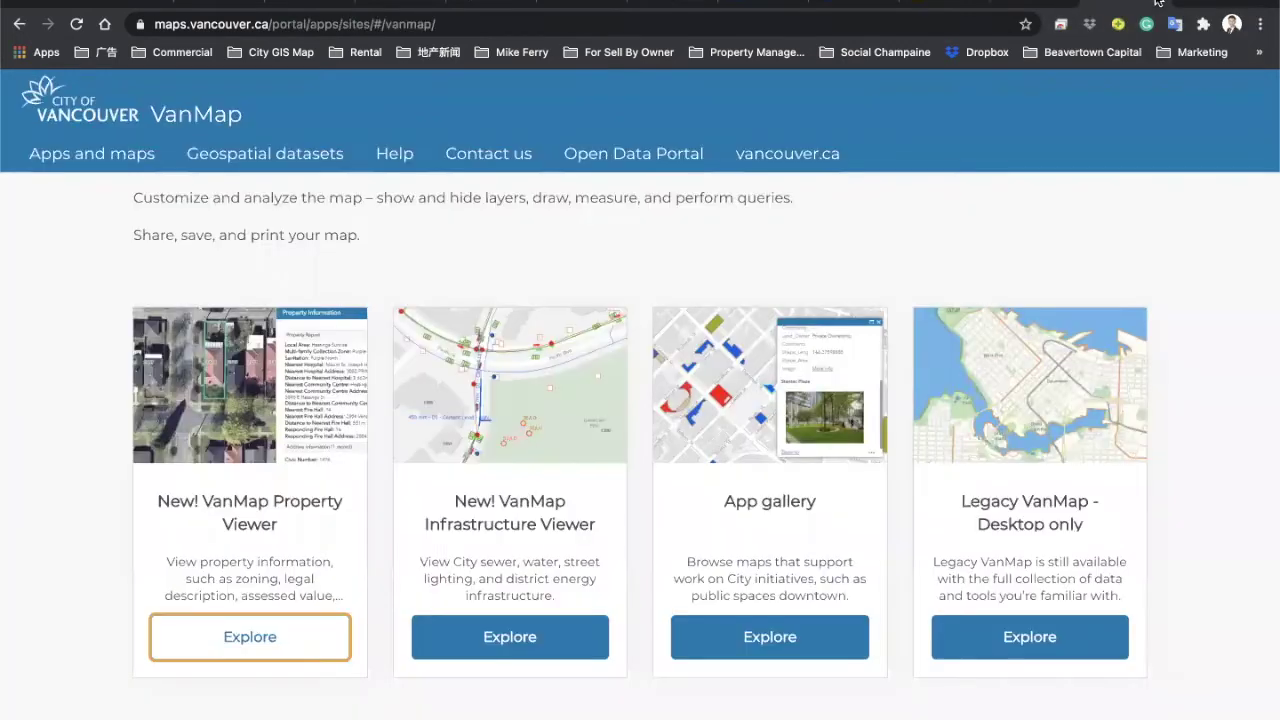
Step: Check frontage and depth, then enter a lot size of 7200 sq ft
left_click(1158, 2)
left_click(540, 4)
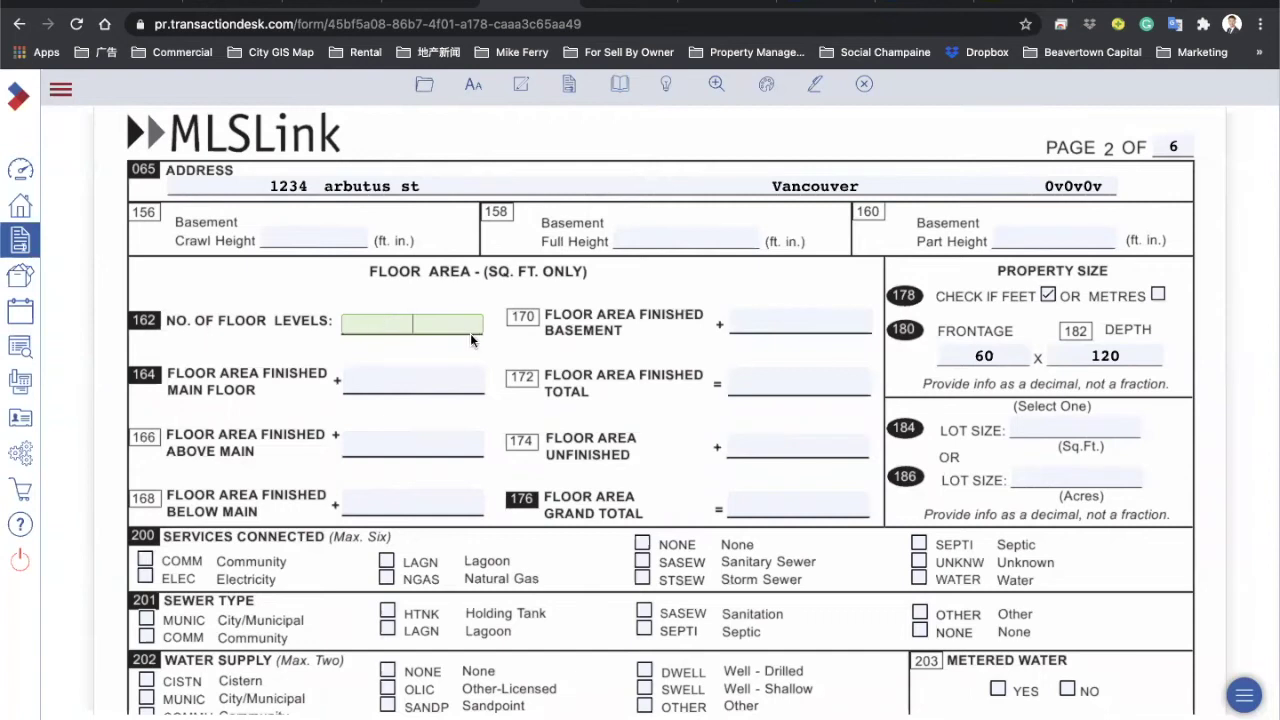
left_click(1054, 432)
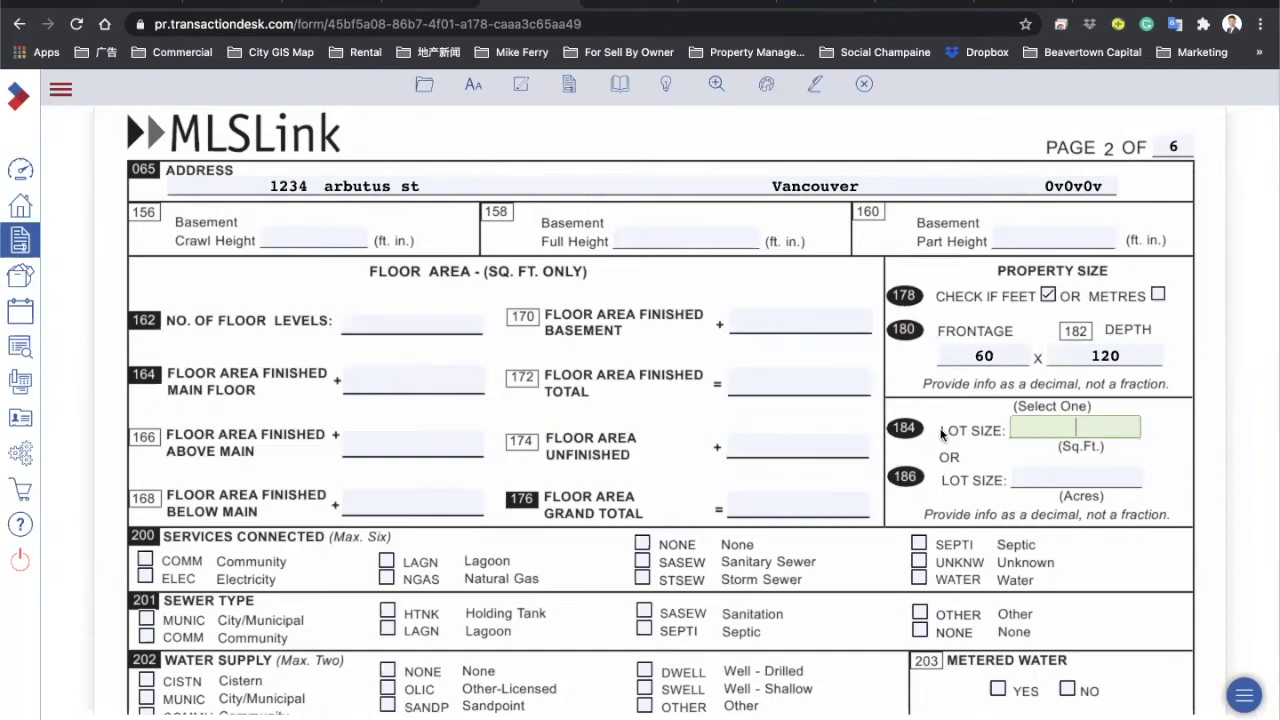
left_click(980, 355)
left_click(1088, 364)
left_click(1036, 424)
type("7200")
left_click(677, 459)
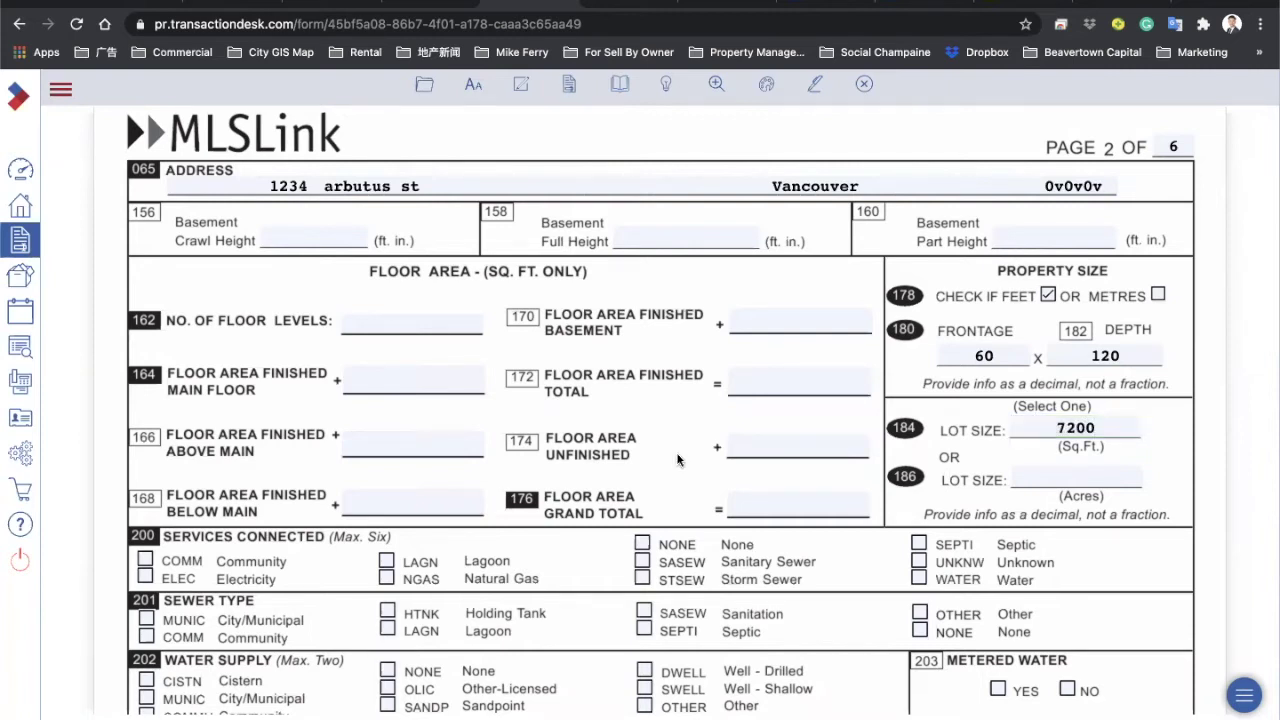
Step: Enter 3 floor levels with finished areas Main 1000, Above Main 900, Below Main 1000
left_click(416, 321)
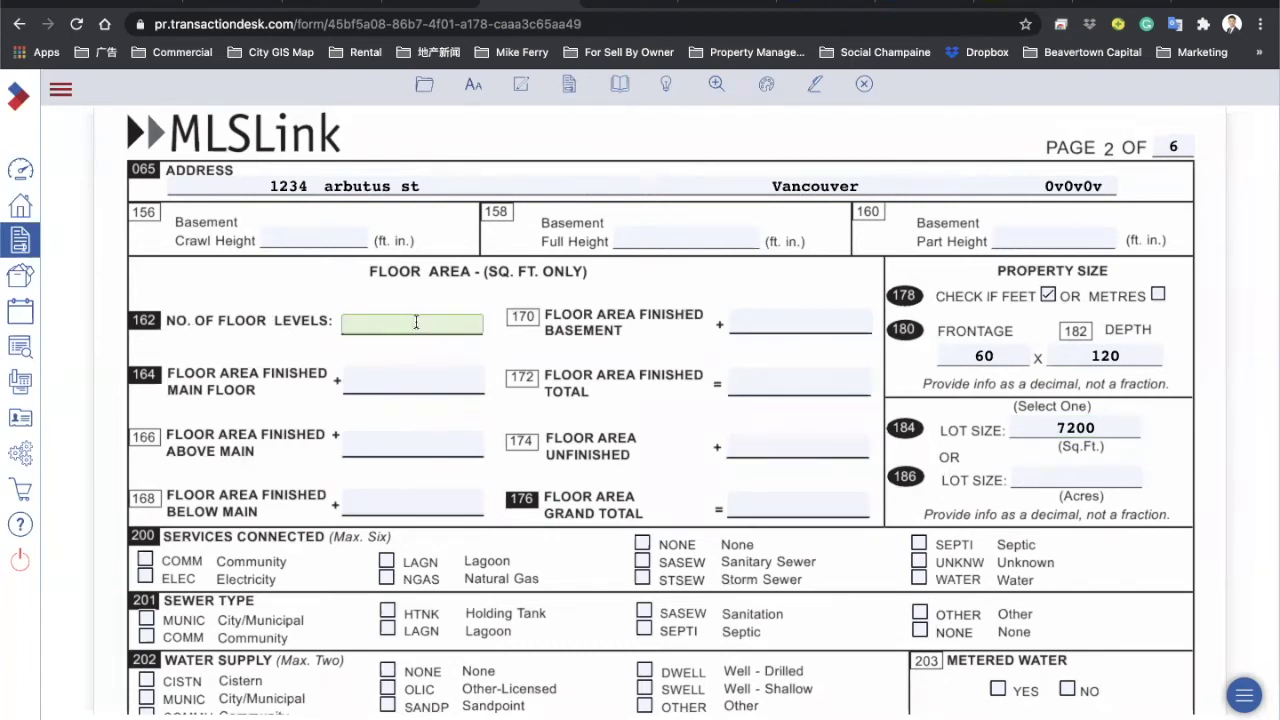
type("3")
left_click(400, 384)
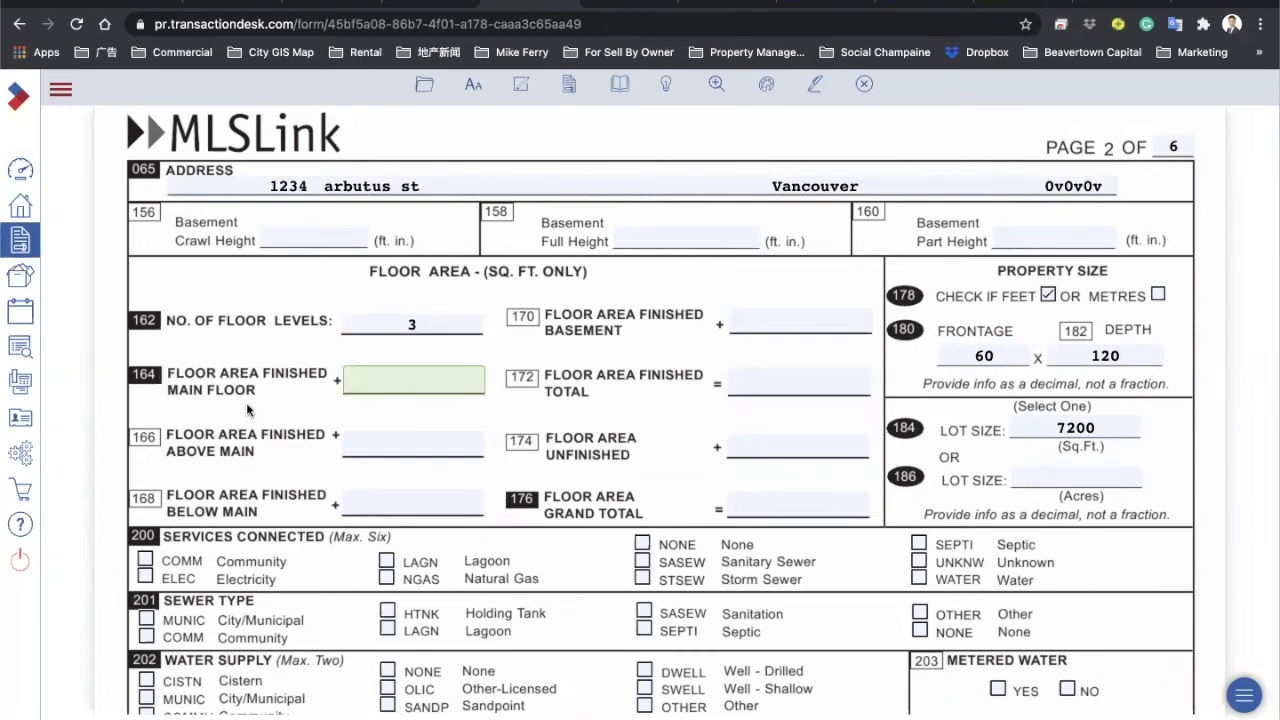
type("1000")
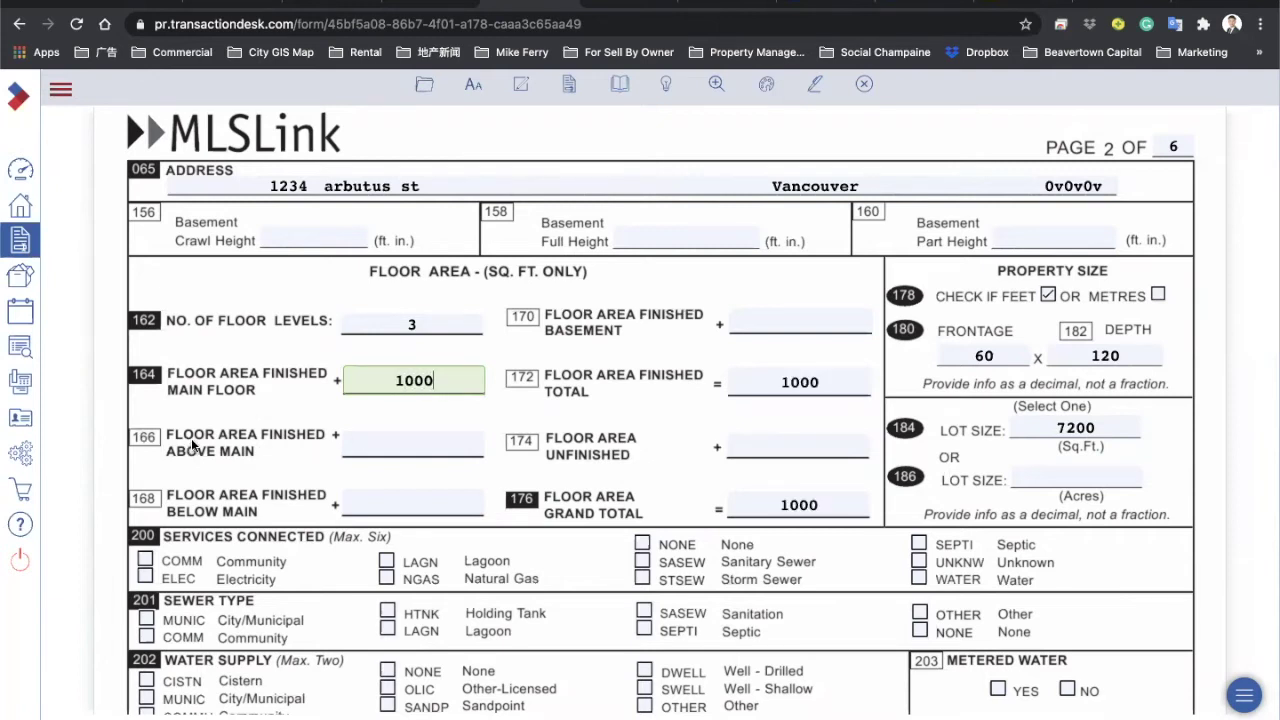
left_click(380, 450)
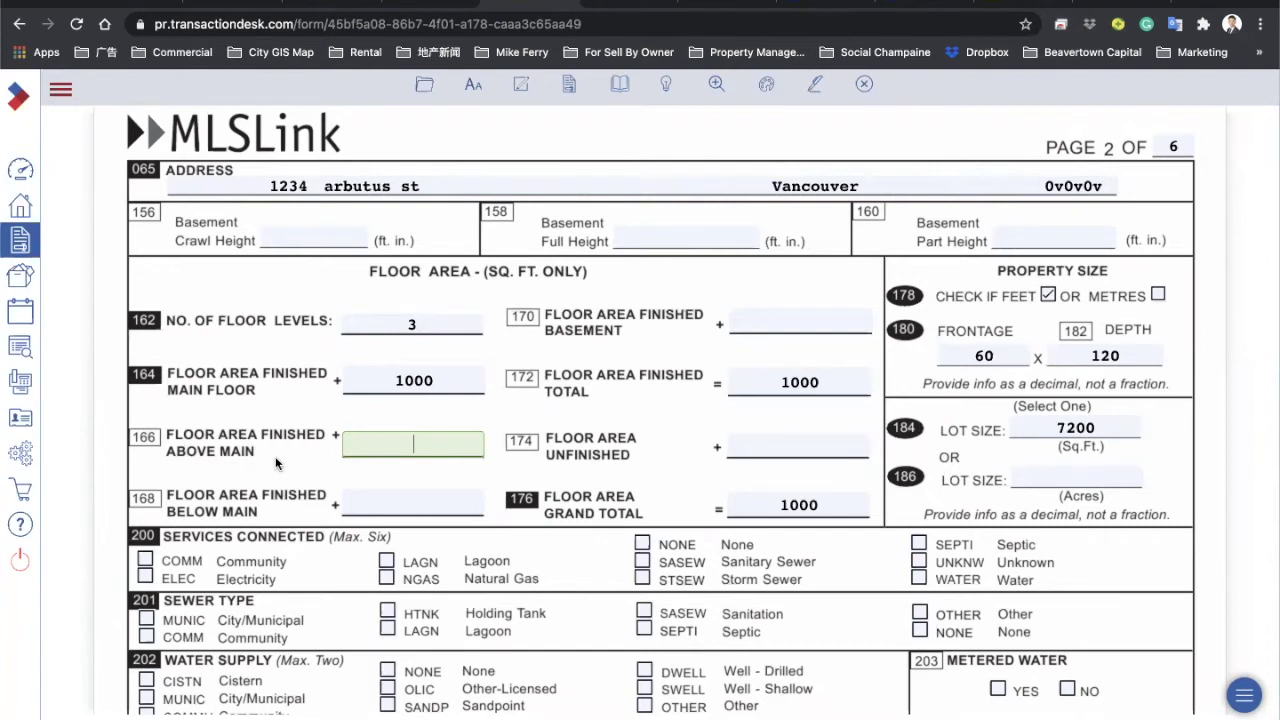
type("900")
left_click(371, 505)
type("1000")
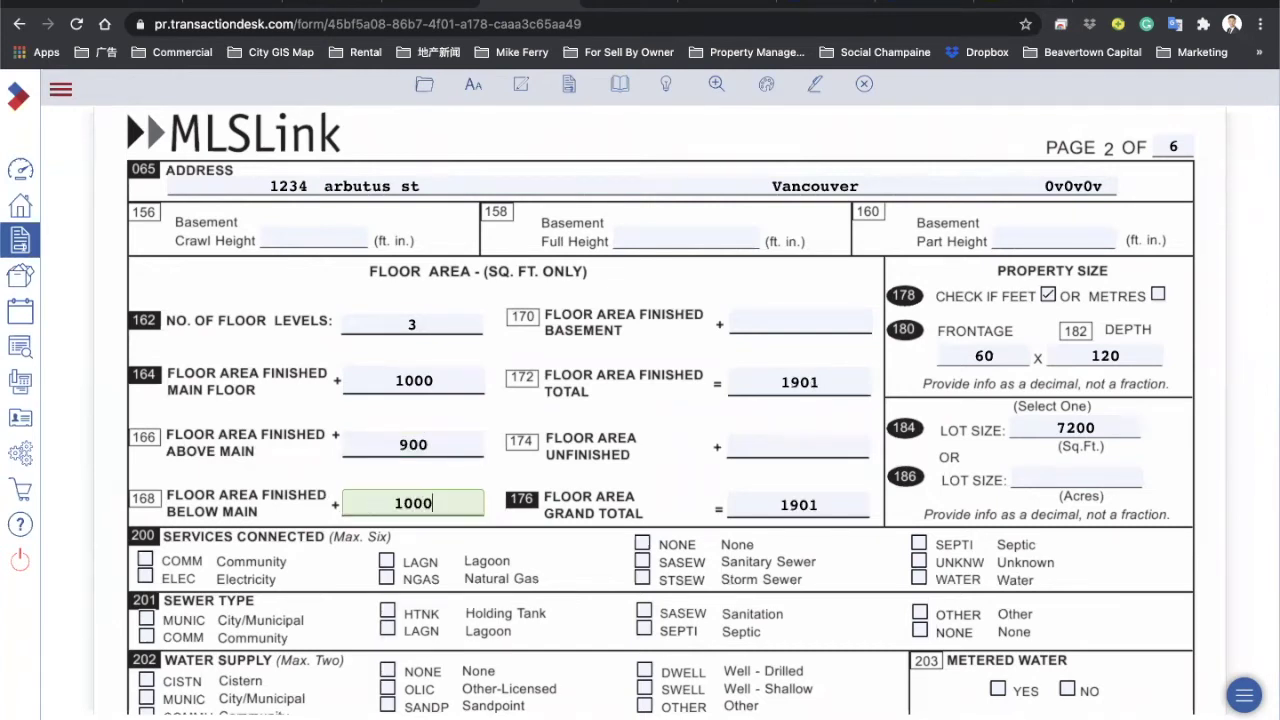
key("Tab")
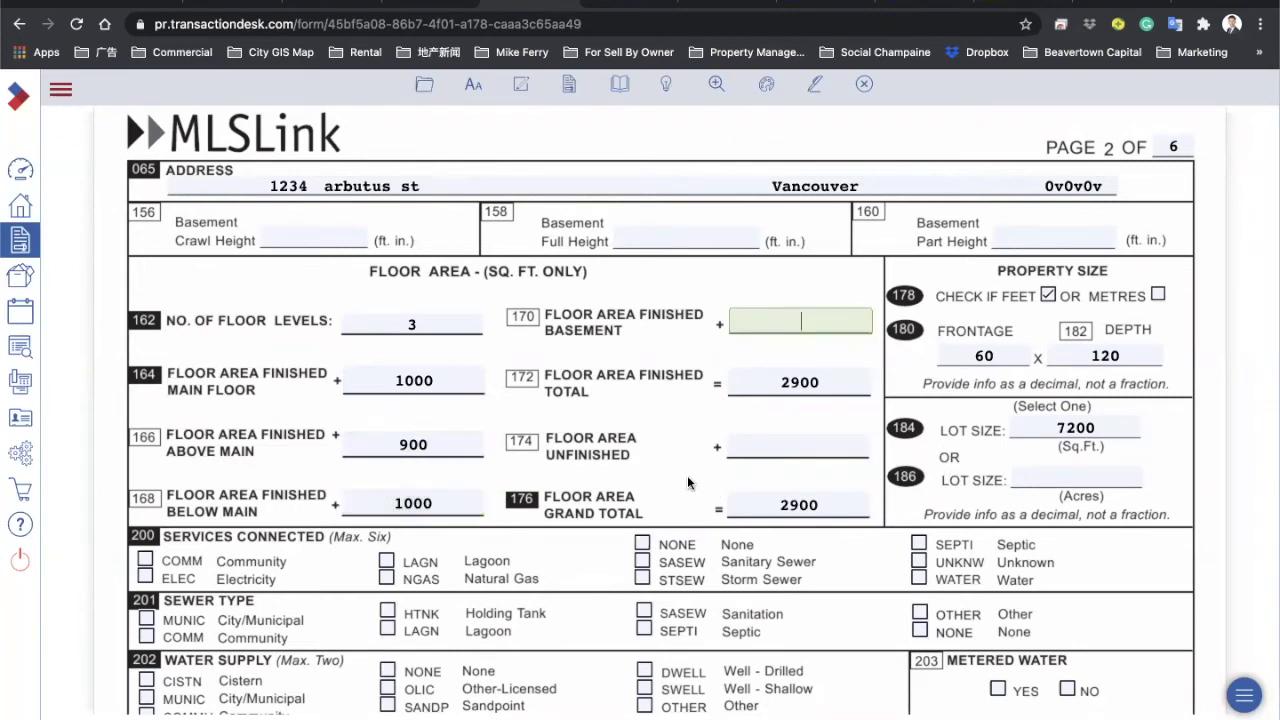
left_click(698, 484)
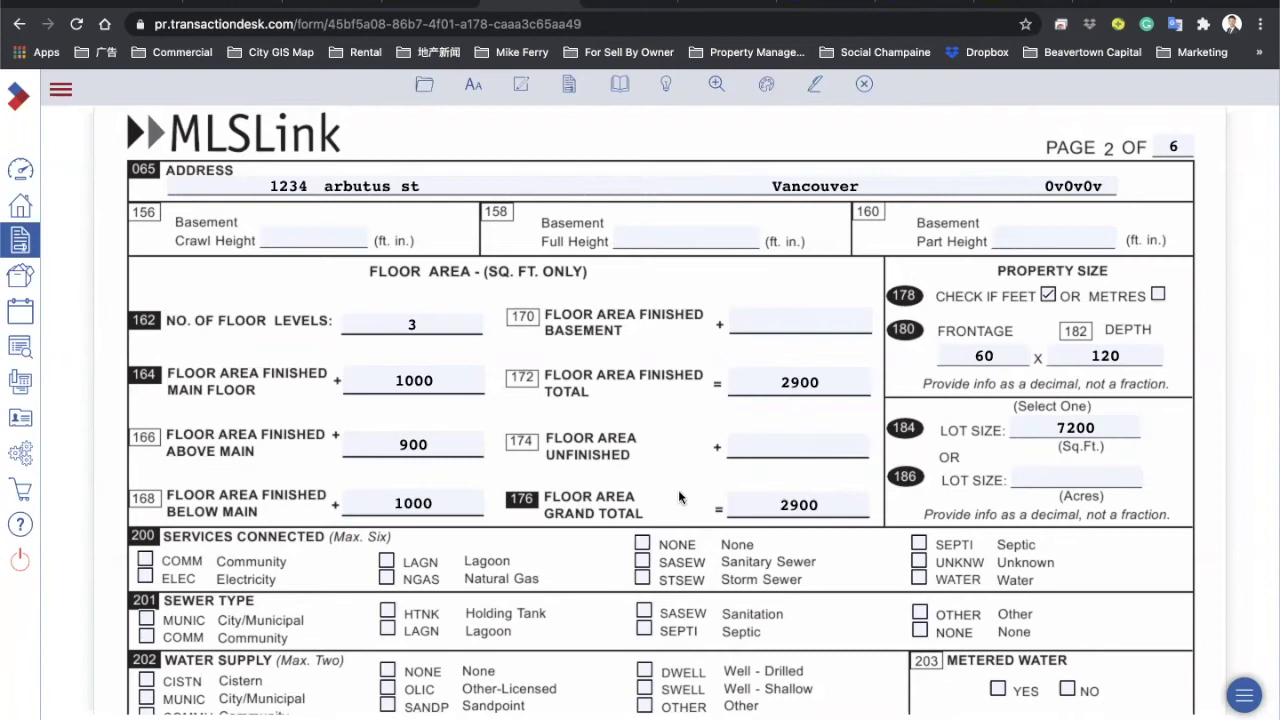
Step: Scroll down the form and bring up the Paragon reference listing
scroll(678, 497, "down", 3)
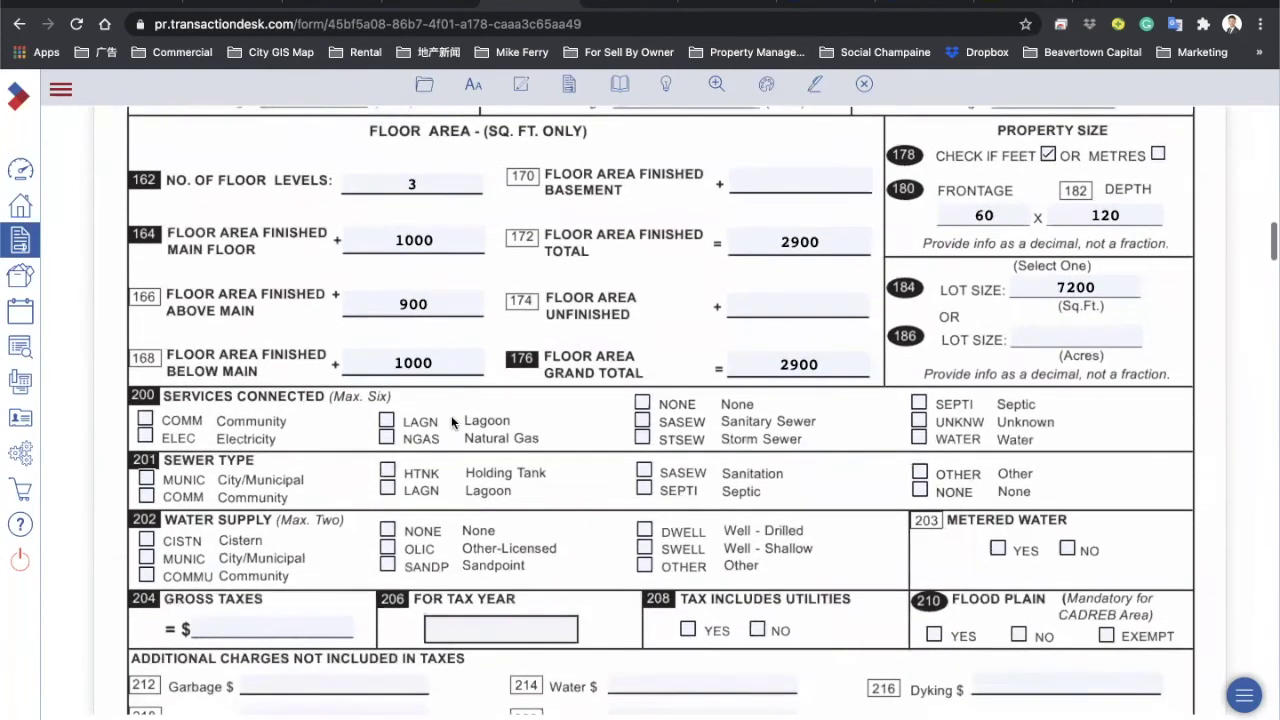
scroll(419, 326, "down", 1)
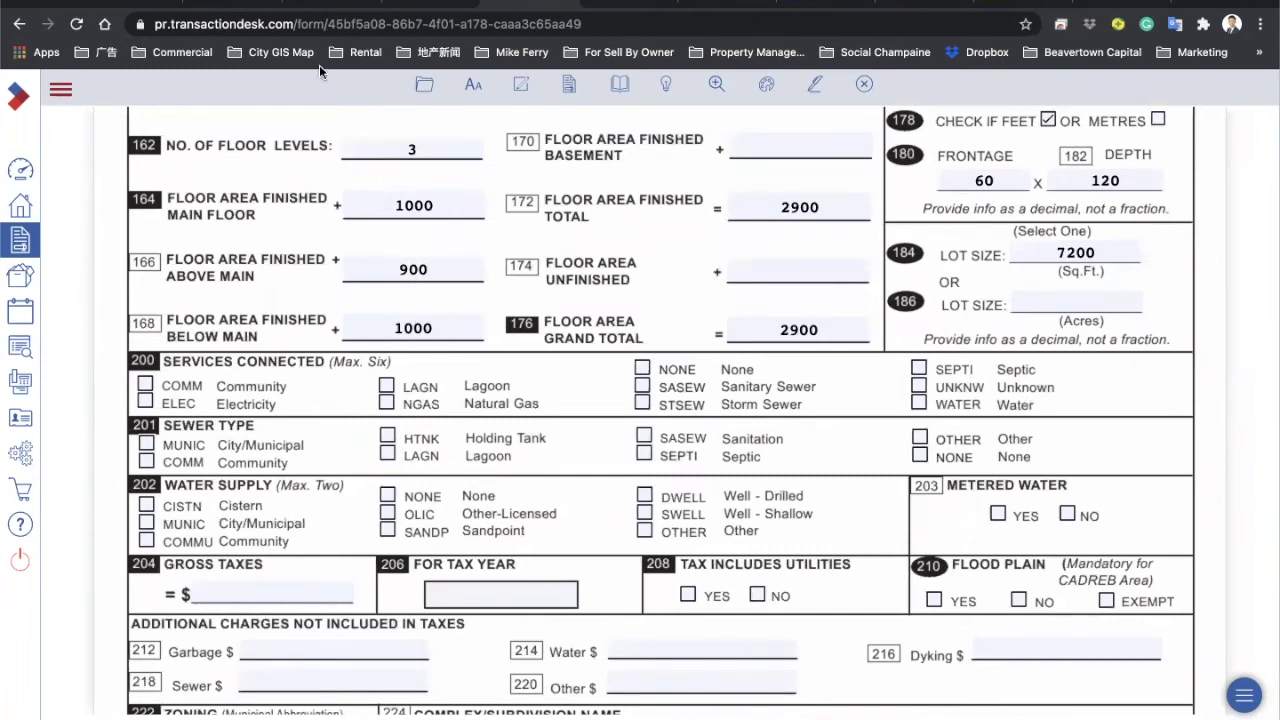
key("ctrl+Tab")
scroll(268, 525, "down", 5)
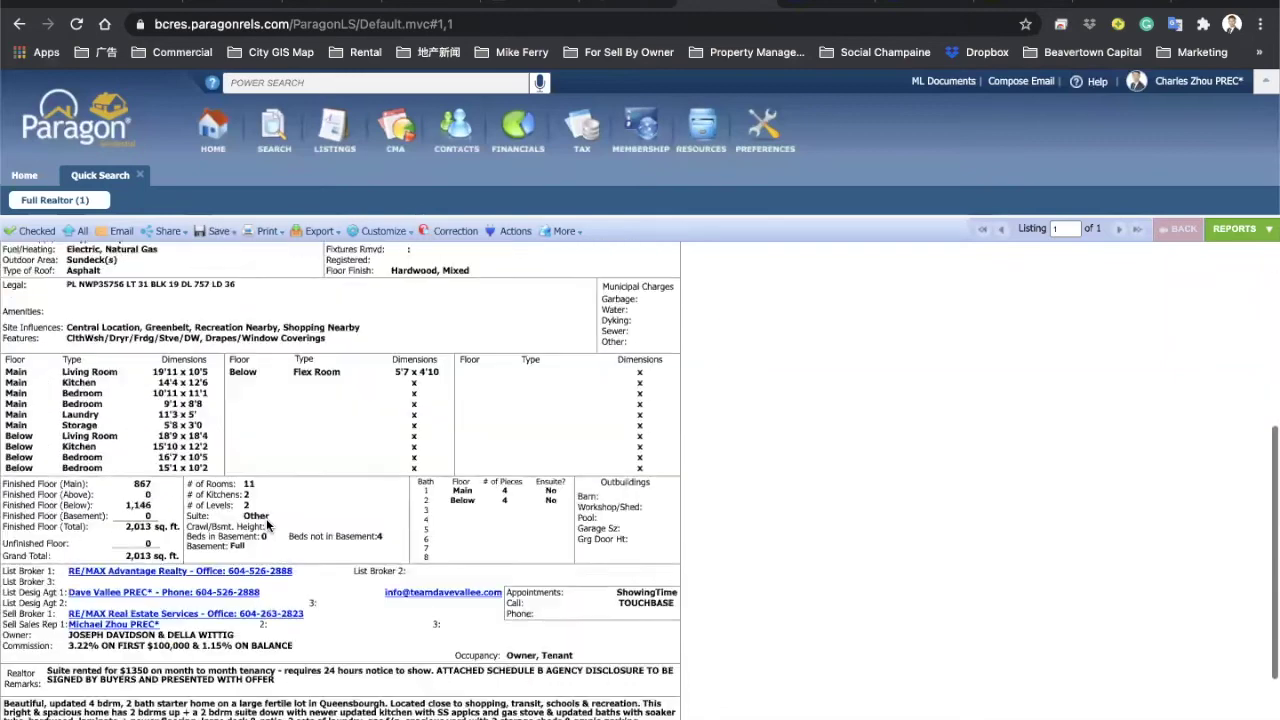
Step: Check Paragon's below-grade finished floor figure of 1,146, then return to the MLSLink form
double_click(138, 430)
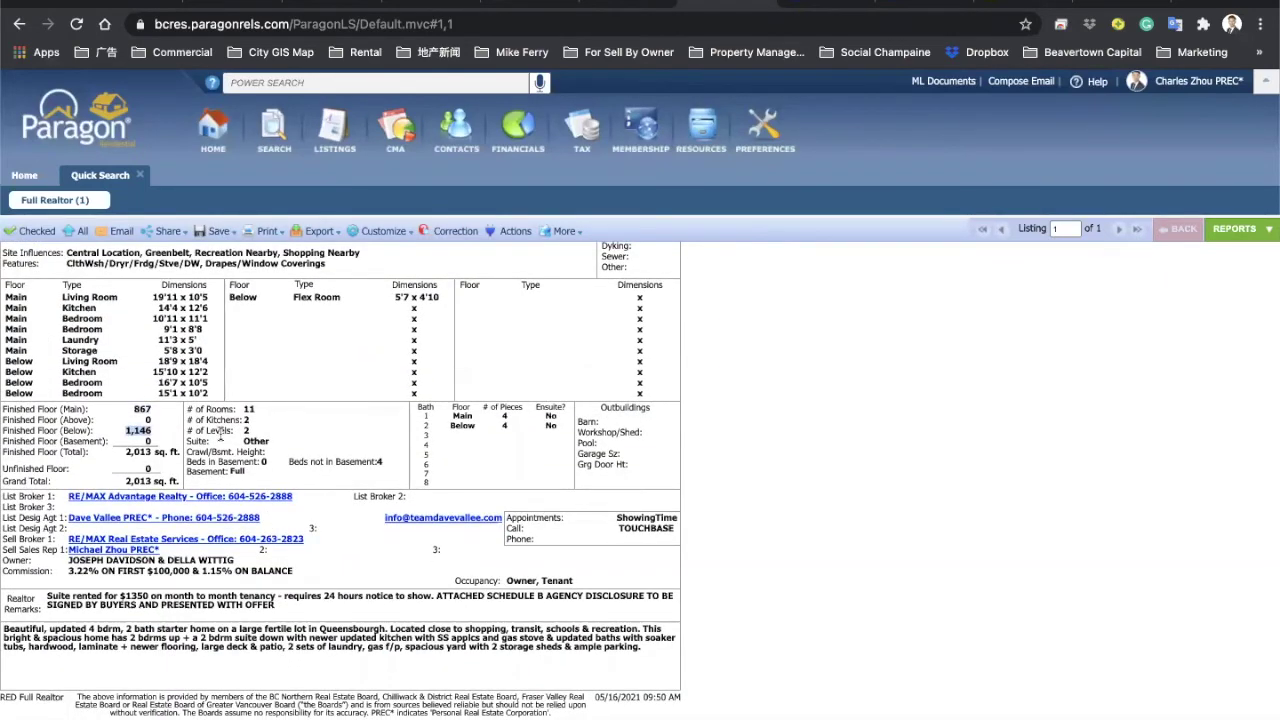
scroll(220, 432, "up", 5)
key("ctrl+shift+Tab")
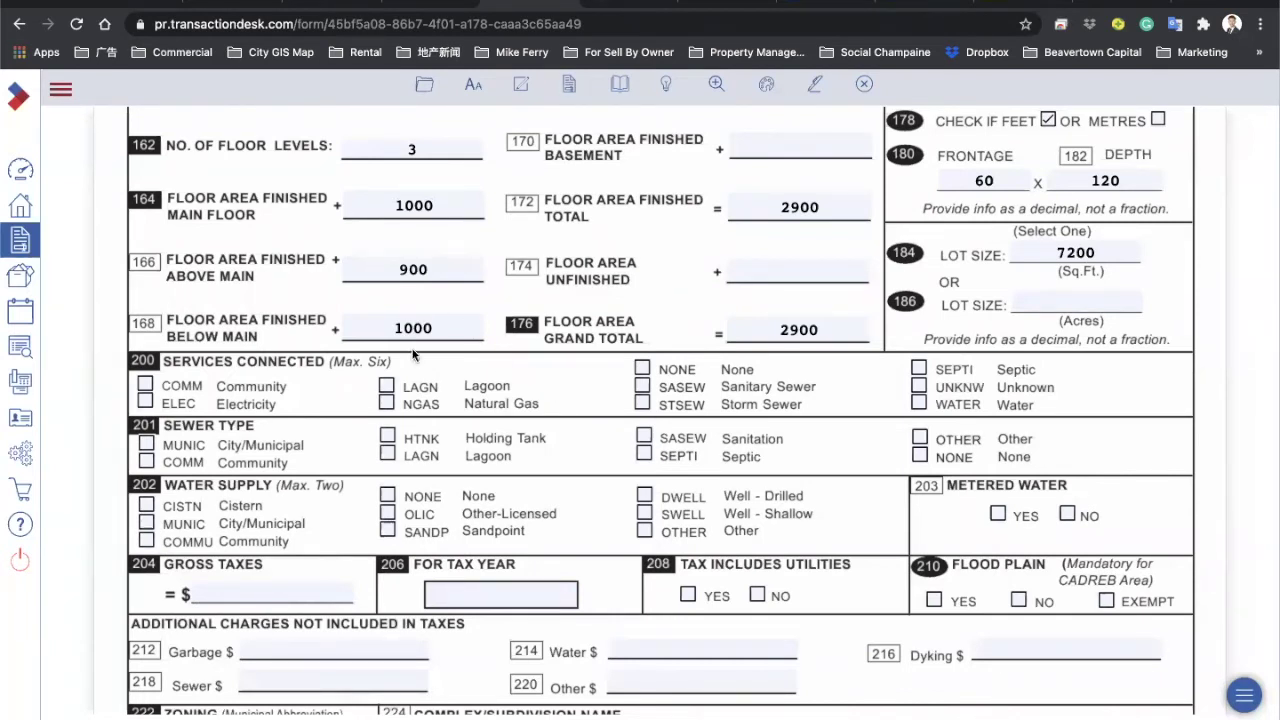
Step: Tick COMM, ELEC, NGAS, SASEW, STSEW and WATER as connected services
scroll(413, 355, "down", 3)
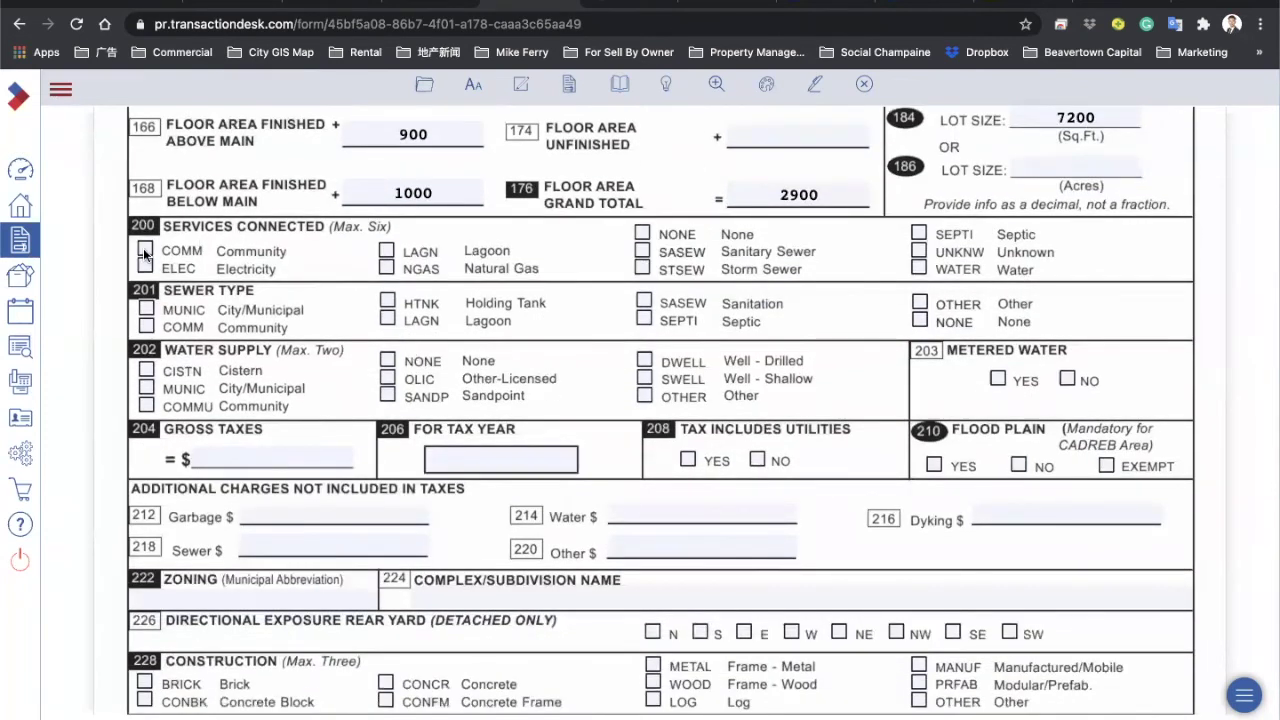
left_click(145, 250)
left_click(145, 266)
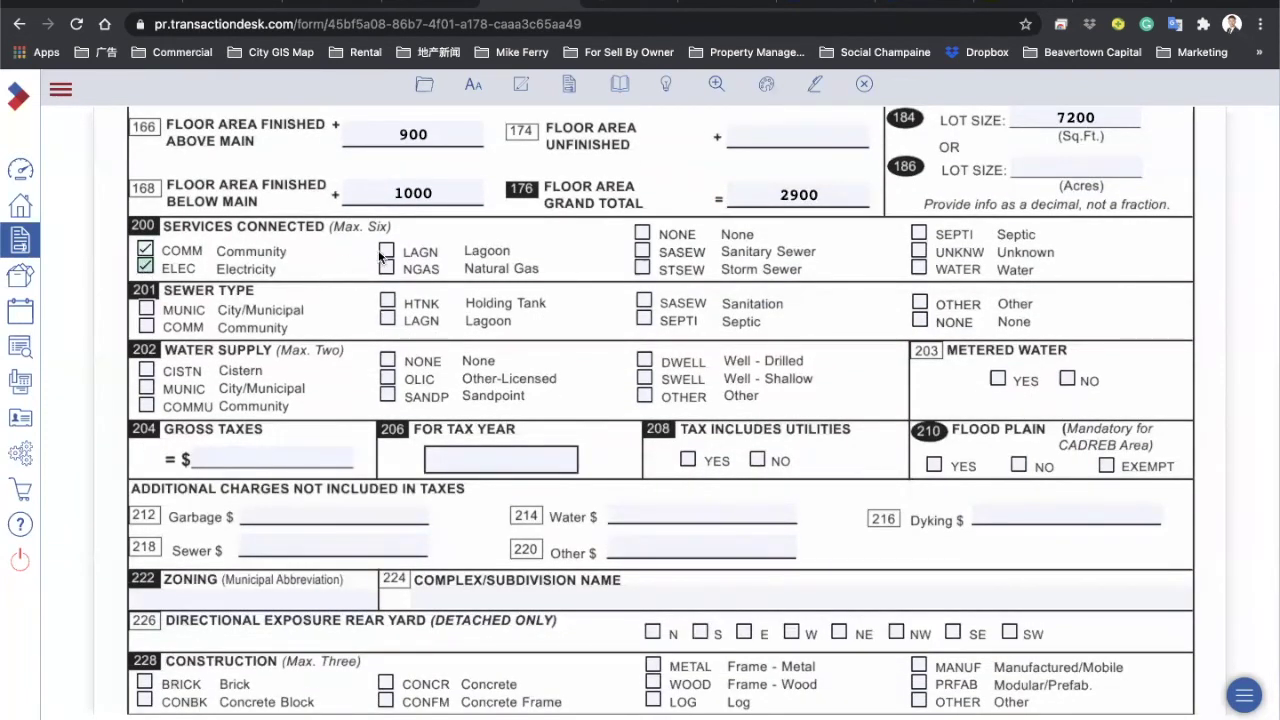
left_click(386, 268)
left_click(641, 251)
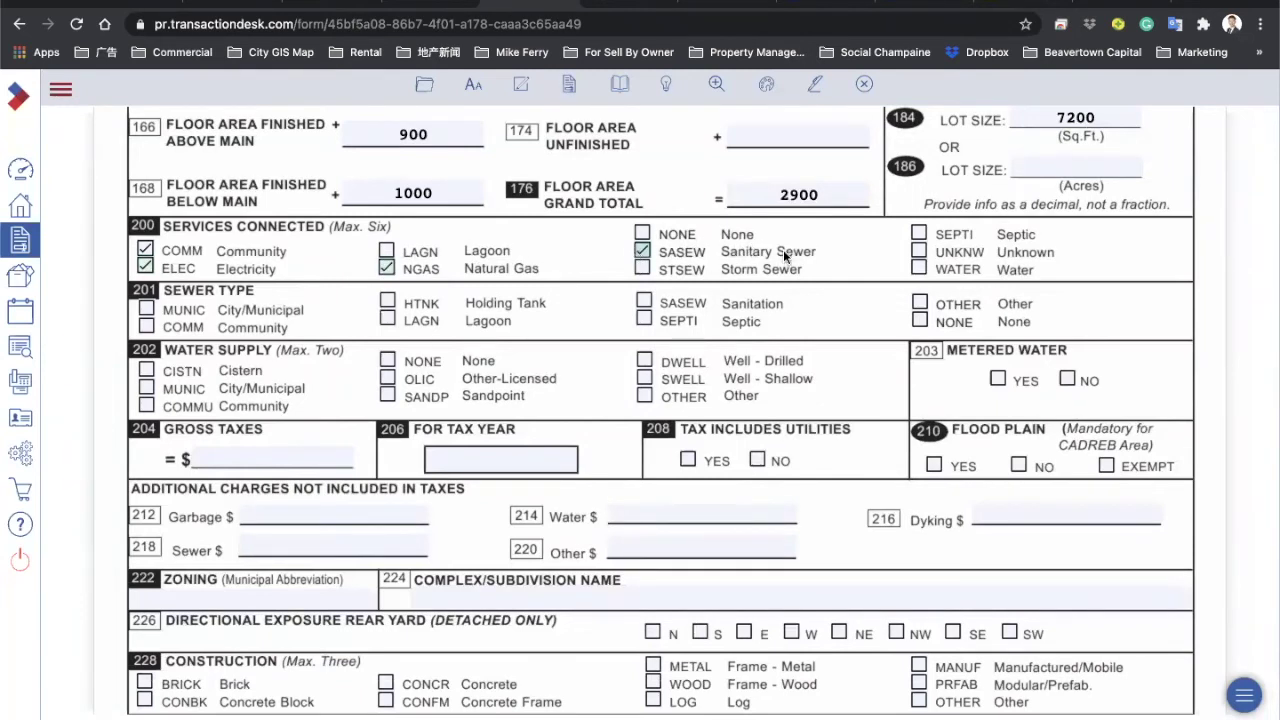
left_click(641, 267)
left_click(918, 268)
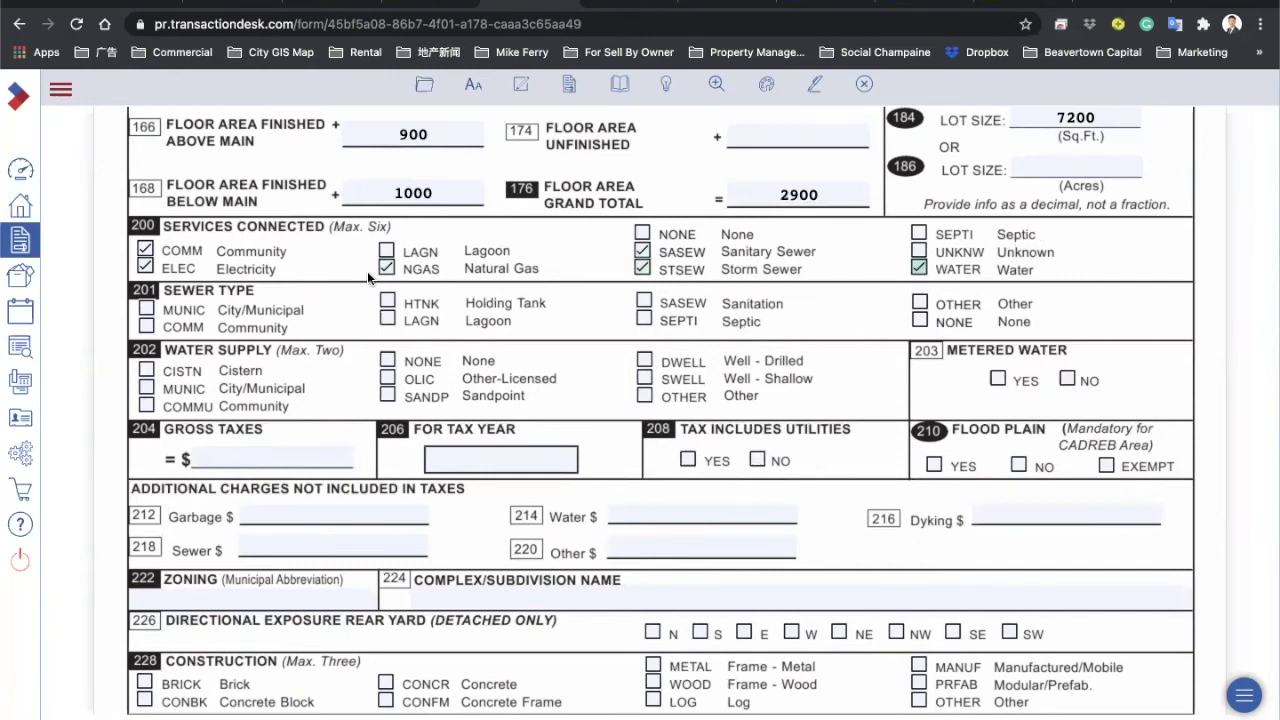
Step: Set both Sewer Type and Water Supply to City/Municipal (MUNIC)
left_click(147, 310)
left_click(146, 388)
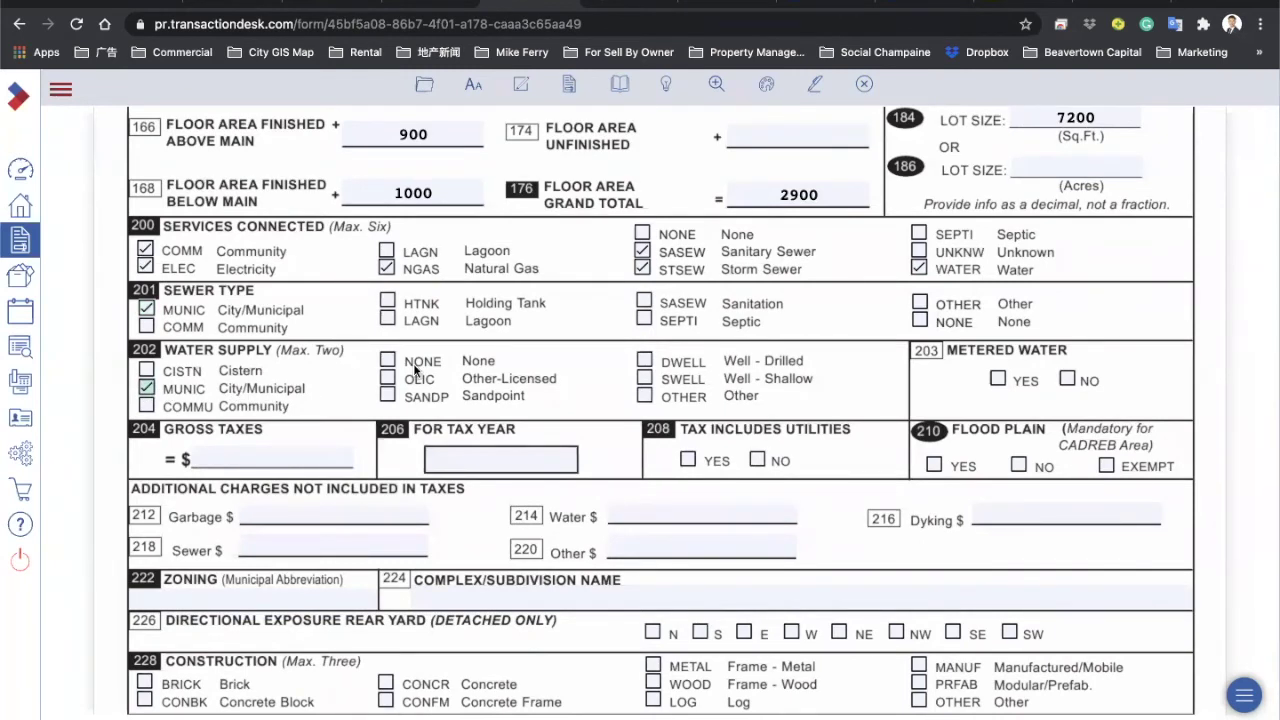
scroll(413, 363, "down", 1)
left_click(251, 393)
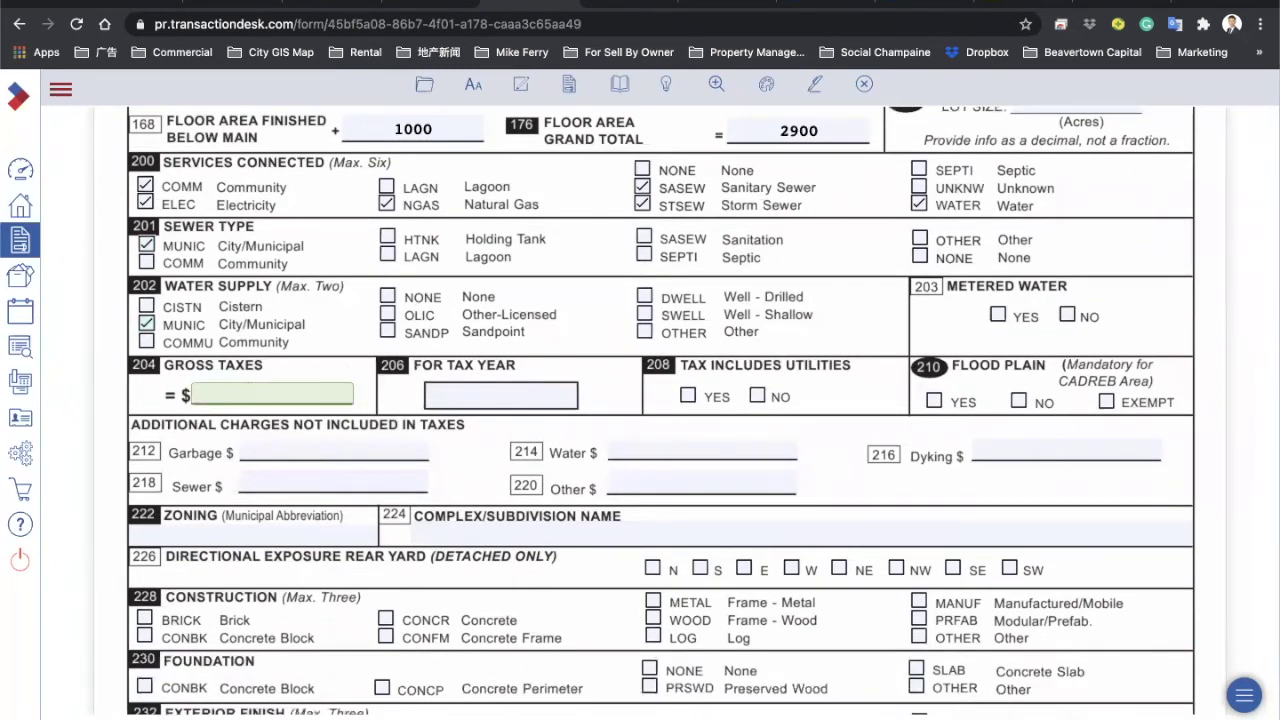
key("ctrl+Tab")
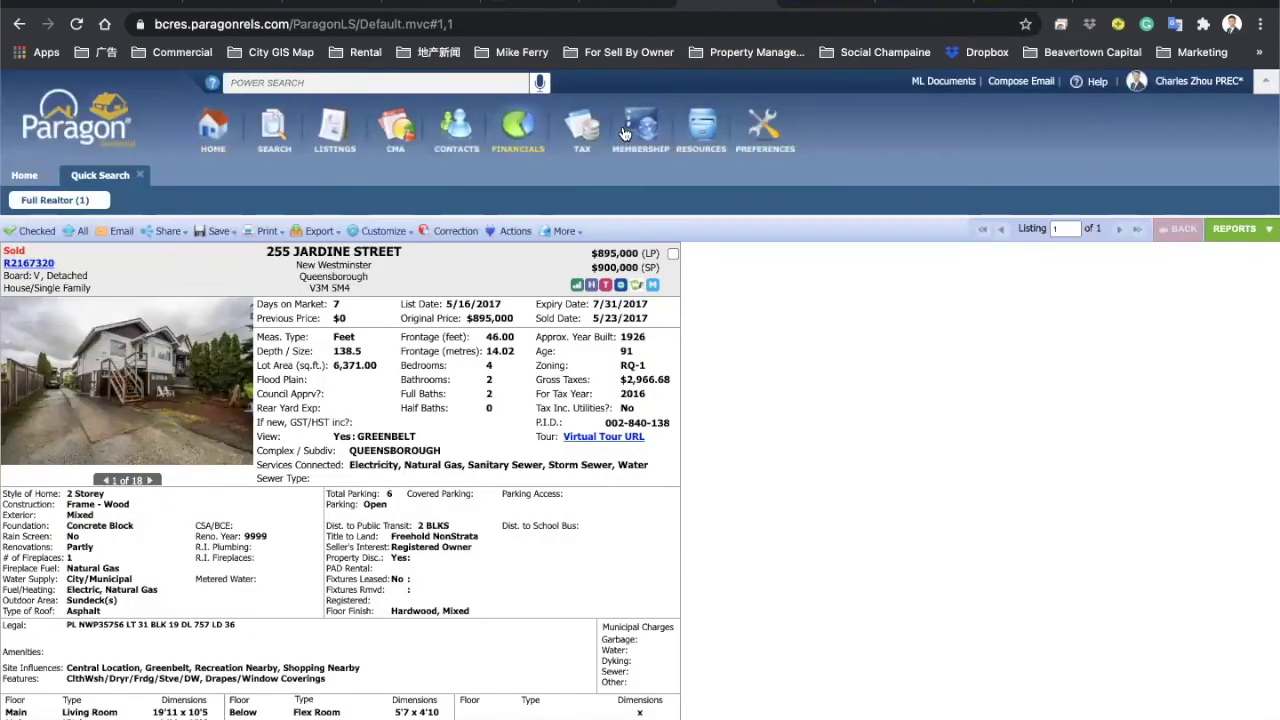
Step: Open Paragon's detailed tax report and copy the 2020 gross taxes of $3,764.58
mouse_move(590, 132)
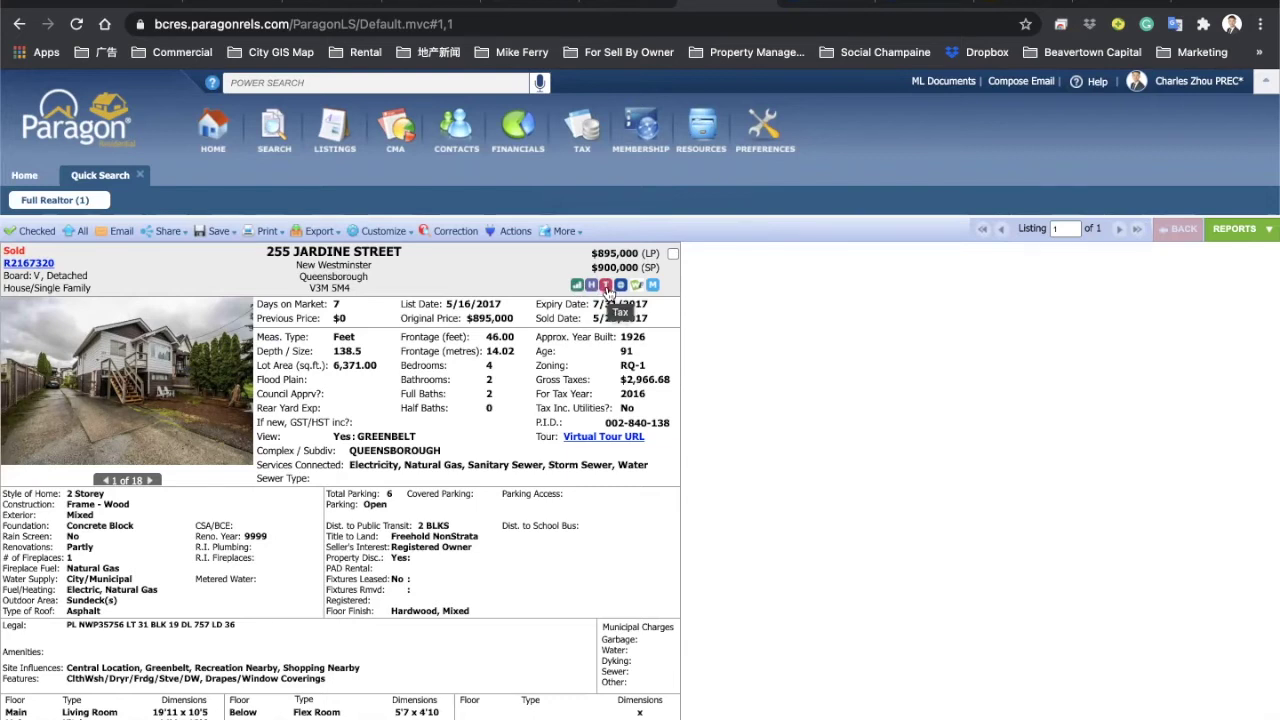
left_click(606, 287)
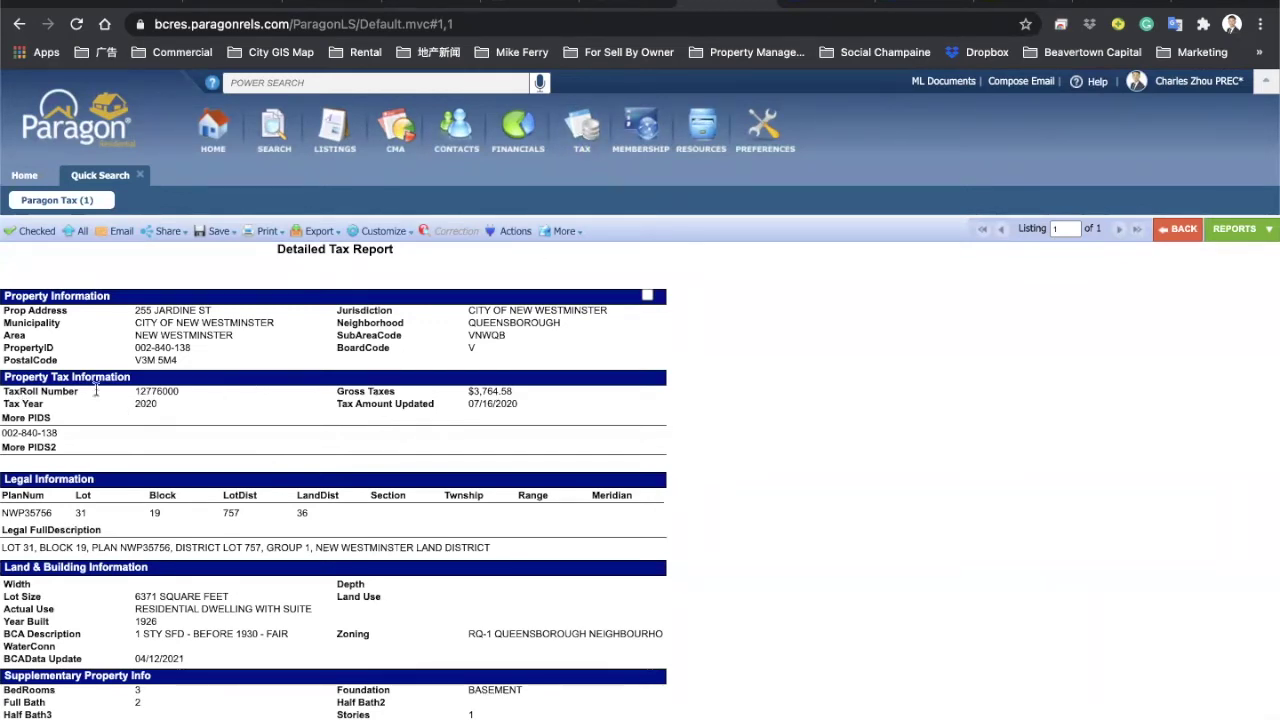
double_click(150, 403)
left_click_drag(513, 392, 474, 392)
key("ctrl+c")
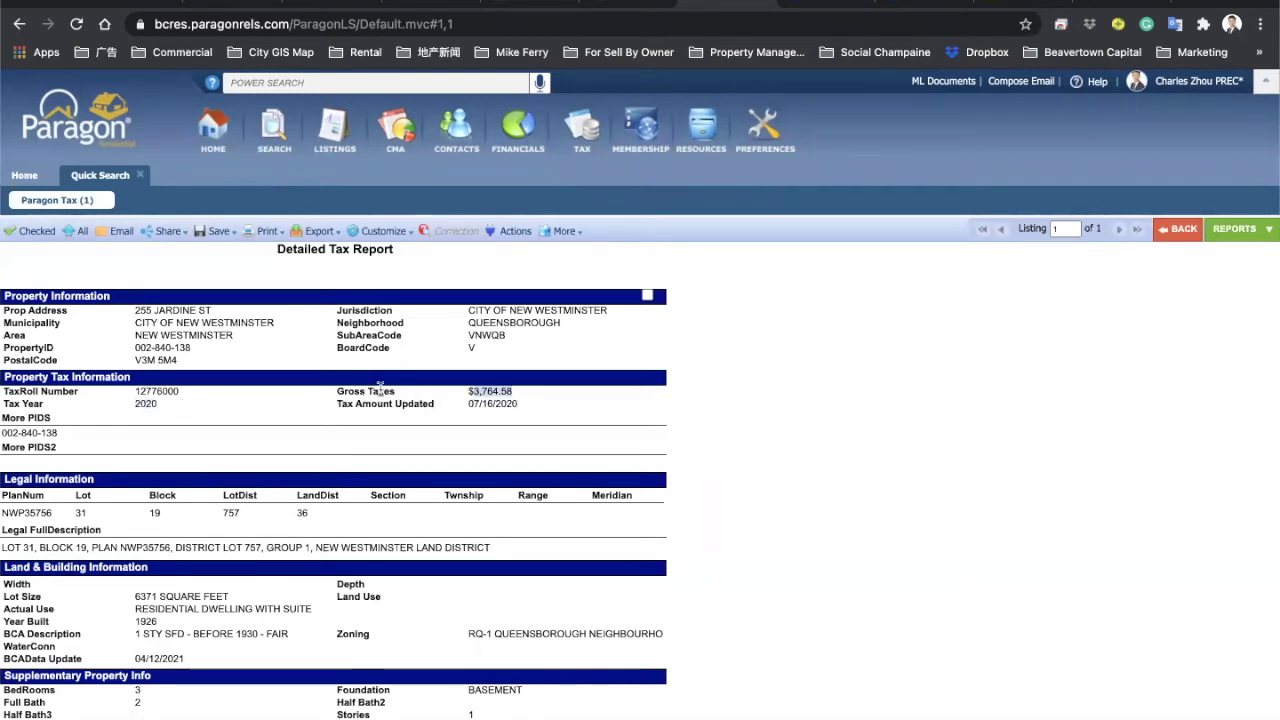
left_click(540, 6)
Step: Paste gross taxes 3,764.58, enter tax year 2020, and mark Tax Includes Utilities NO
key("ctrl+v")
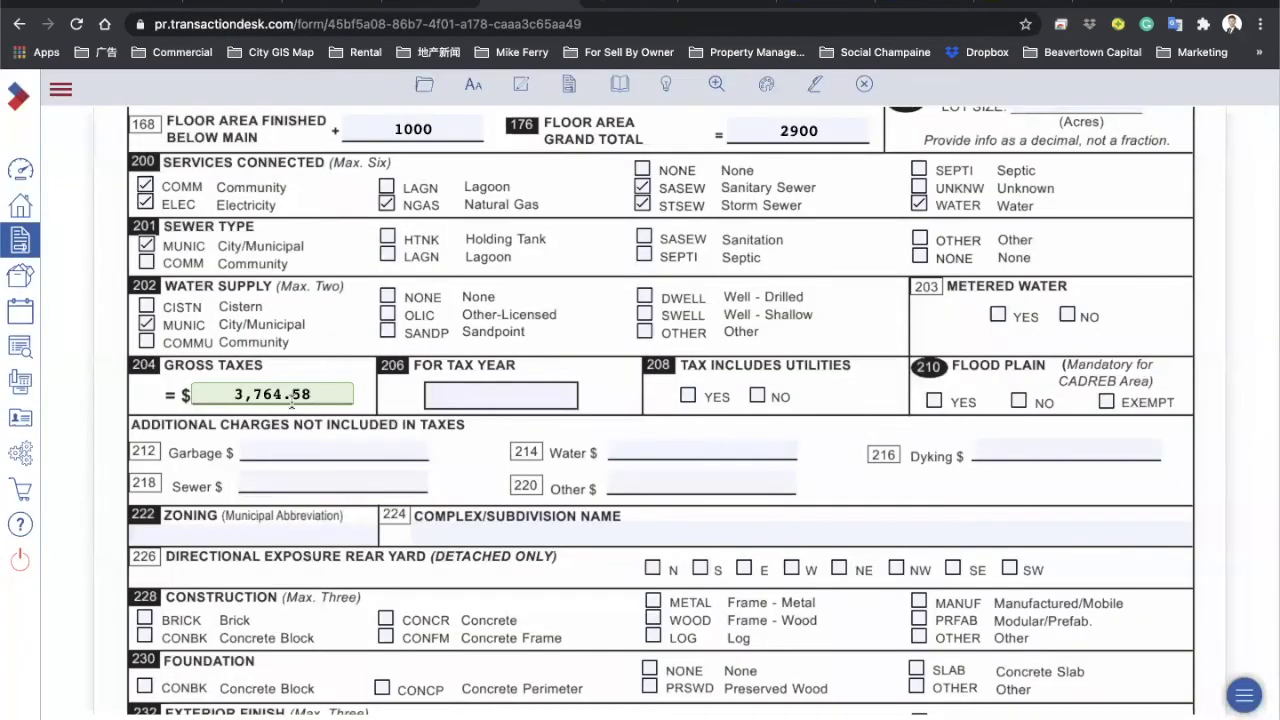
left_click(483, 393)
type("2020")
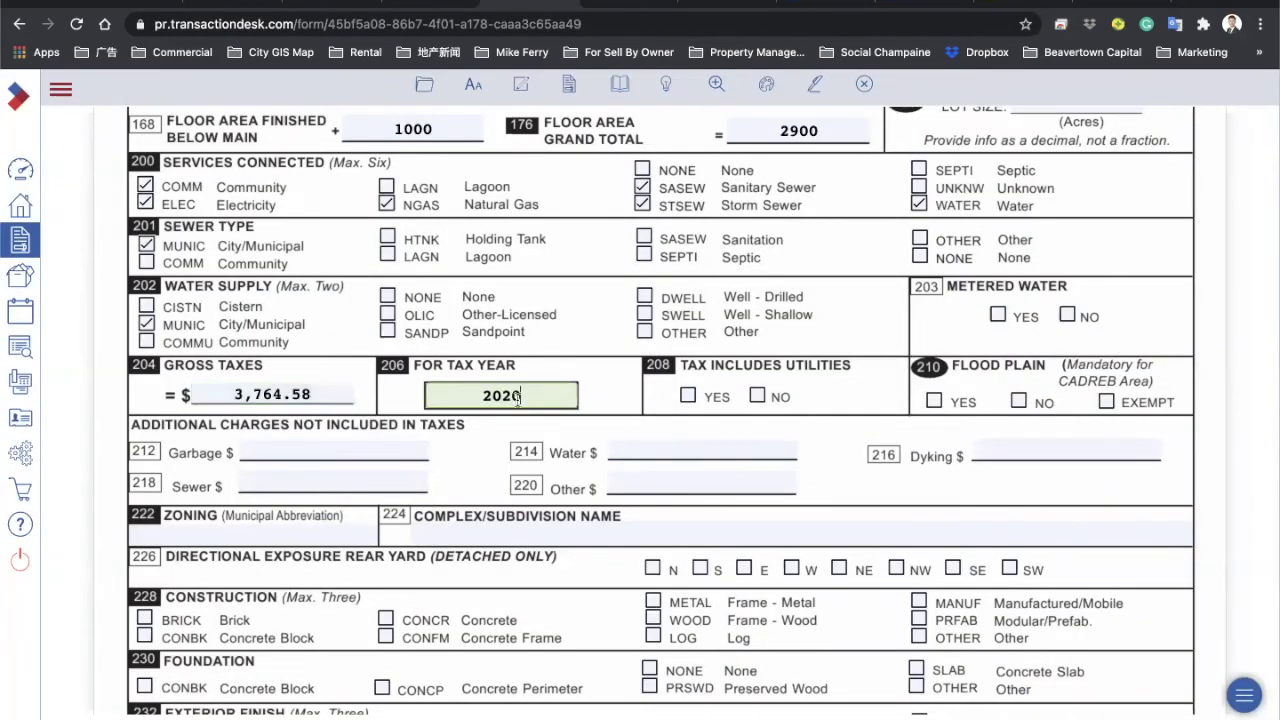
left_click(612, 398)
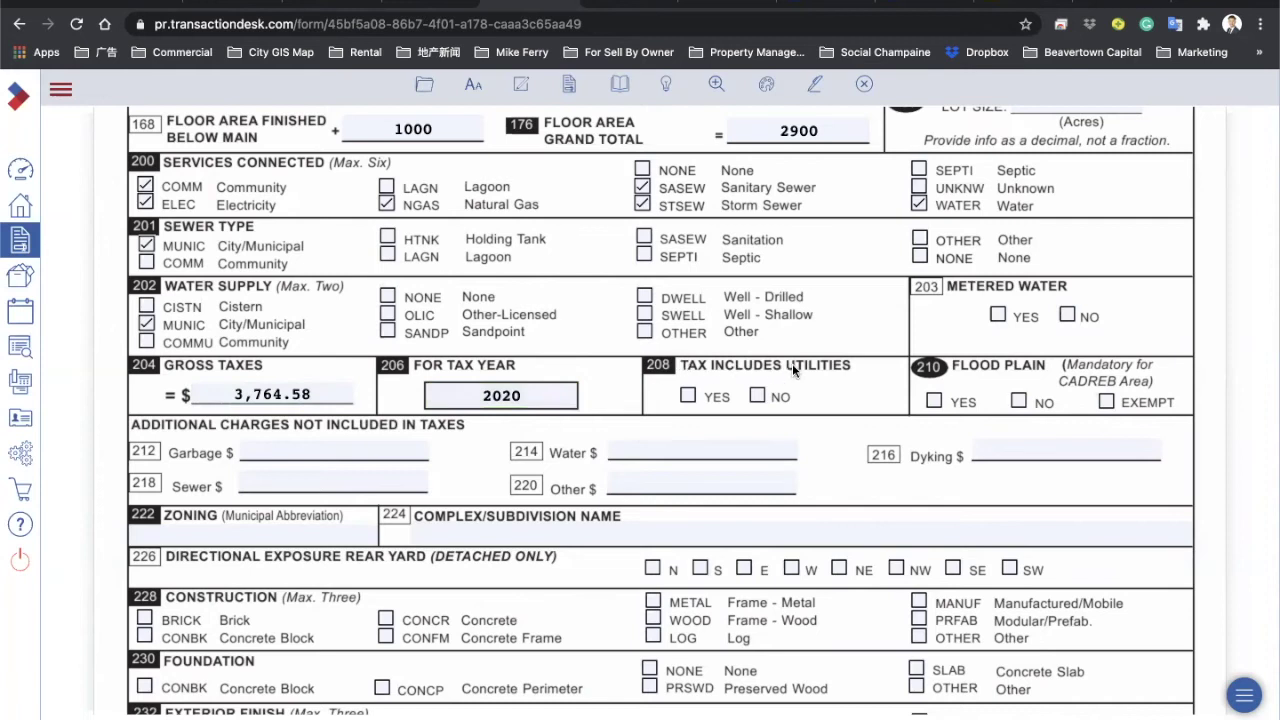
left_click(759, 396)
scroll(337, 403, "down", 3)
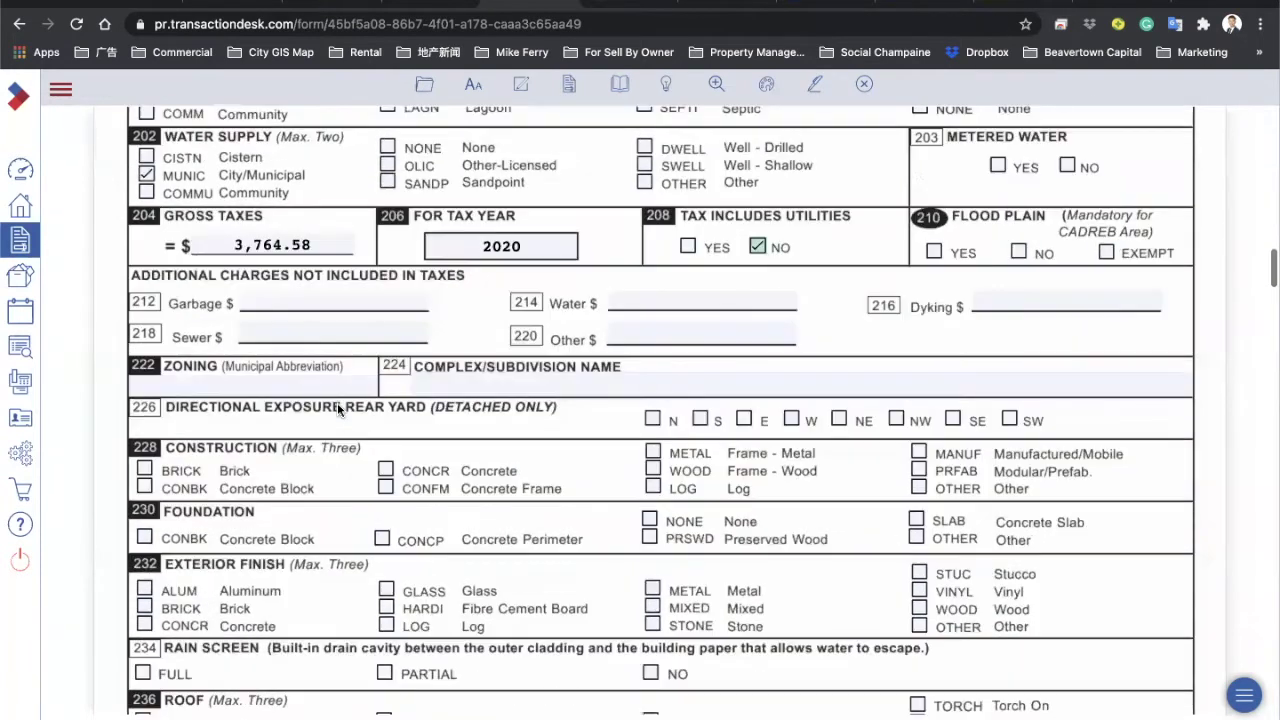
left_click(229, 384)
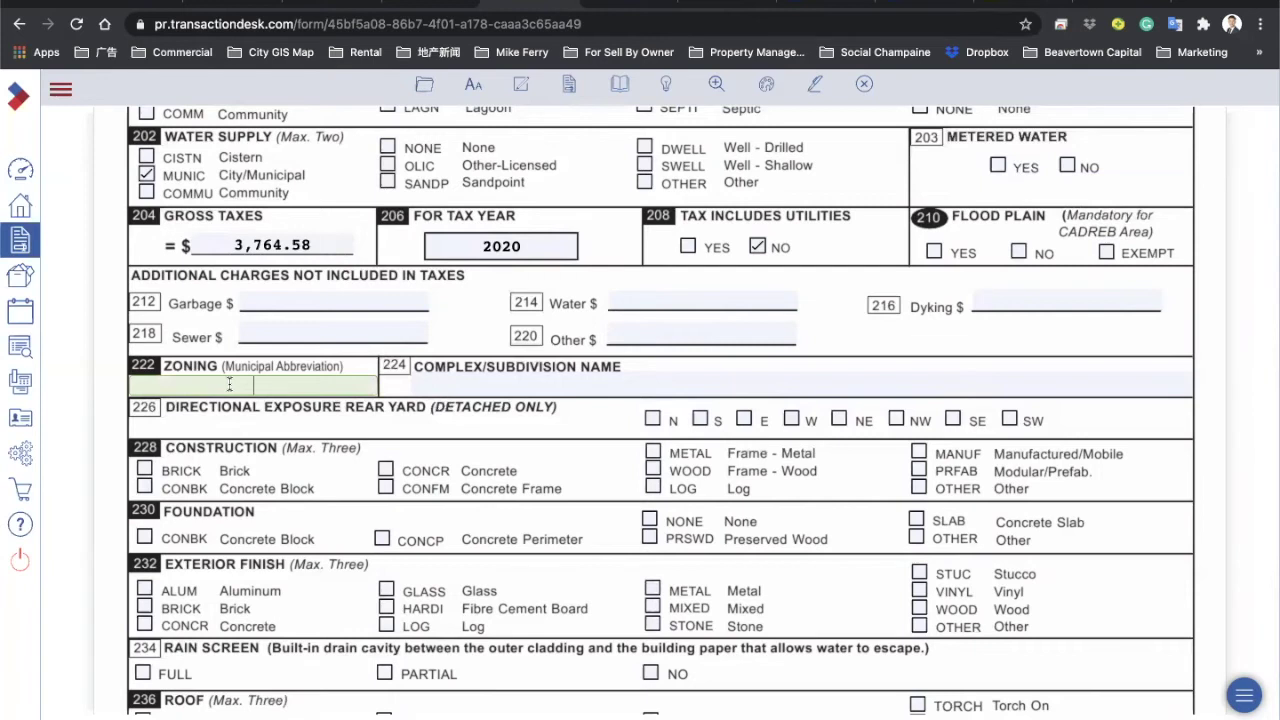
left_click(723, 4)
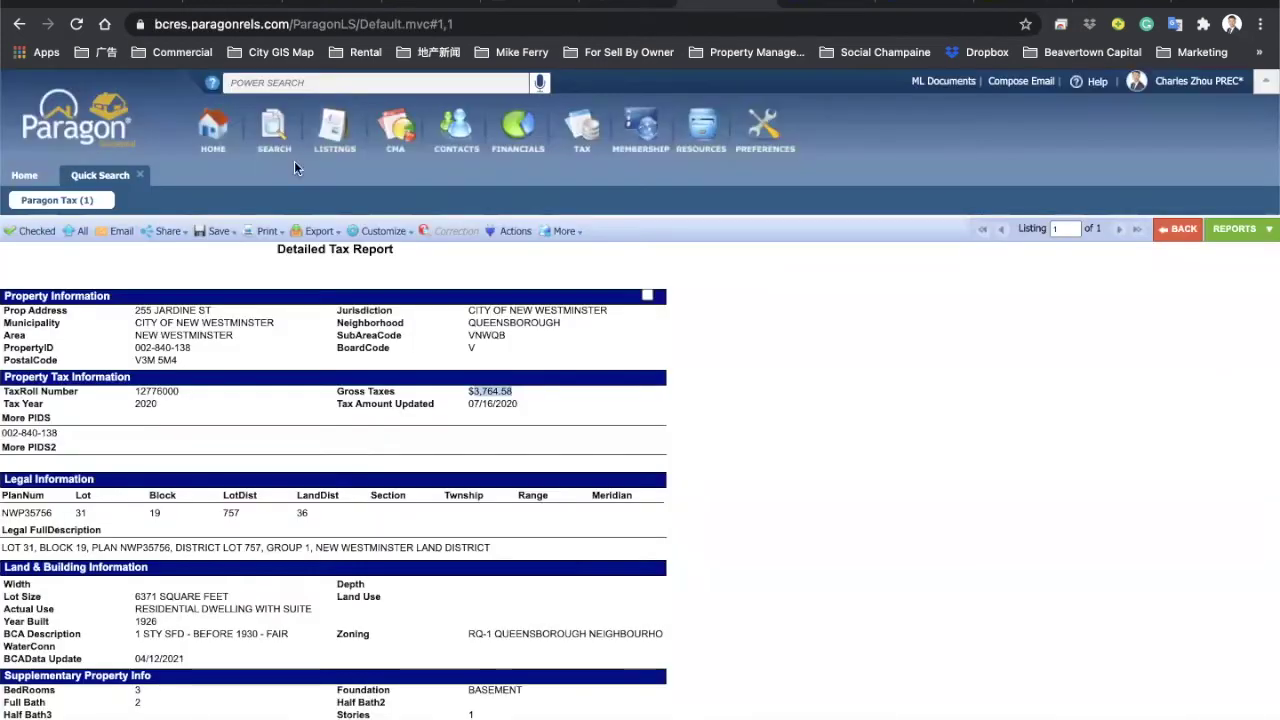
left_click(1176, 229)
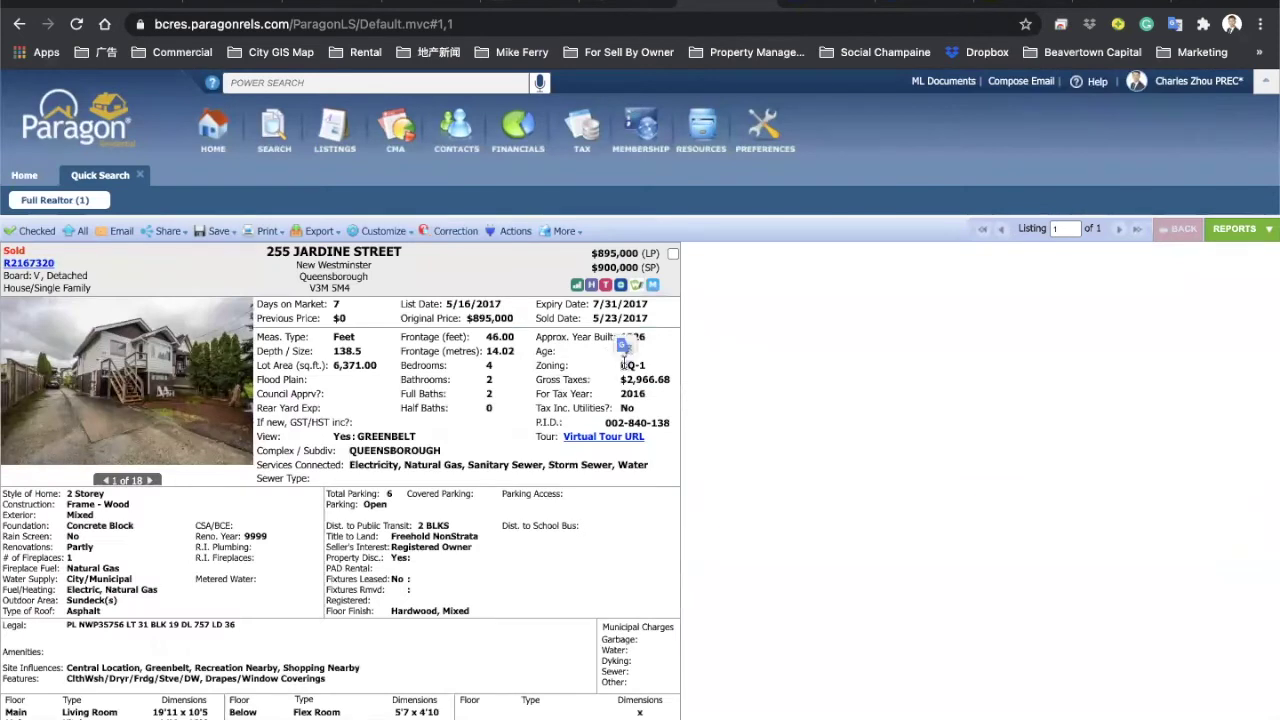
left_click_drag(620, 365, 648, 367)
key("ctrl+c")
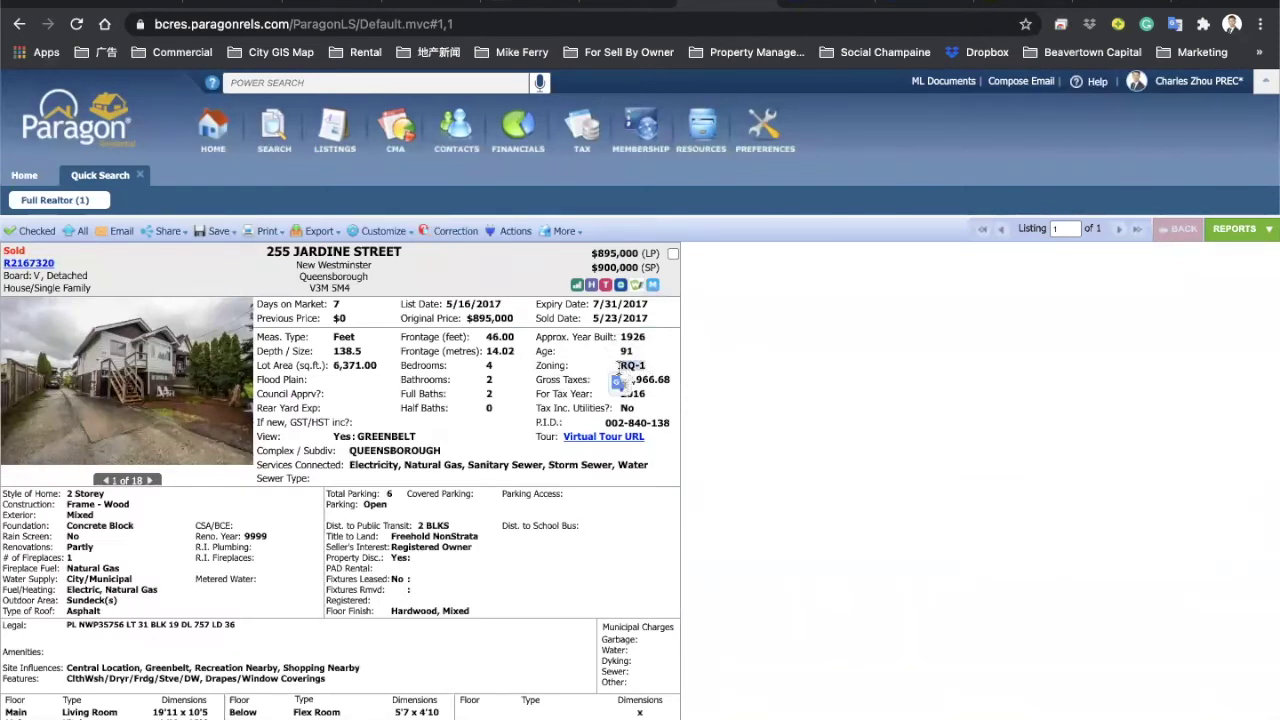
left_click(508, 2)
left_click(294, 378)
key("ctrl+v")
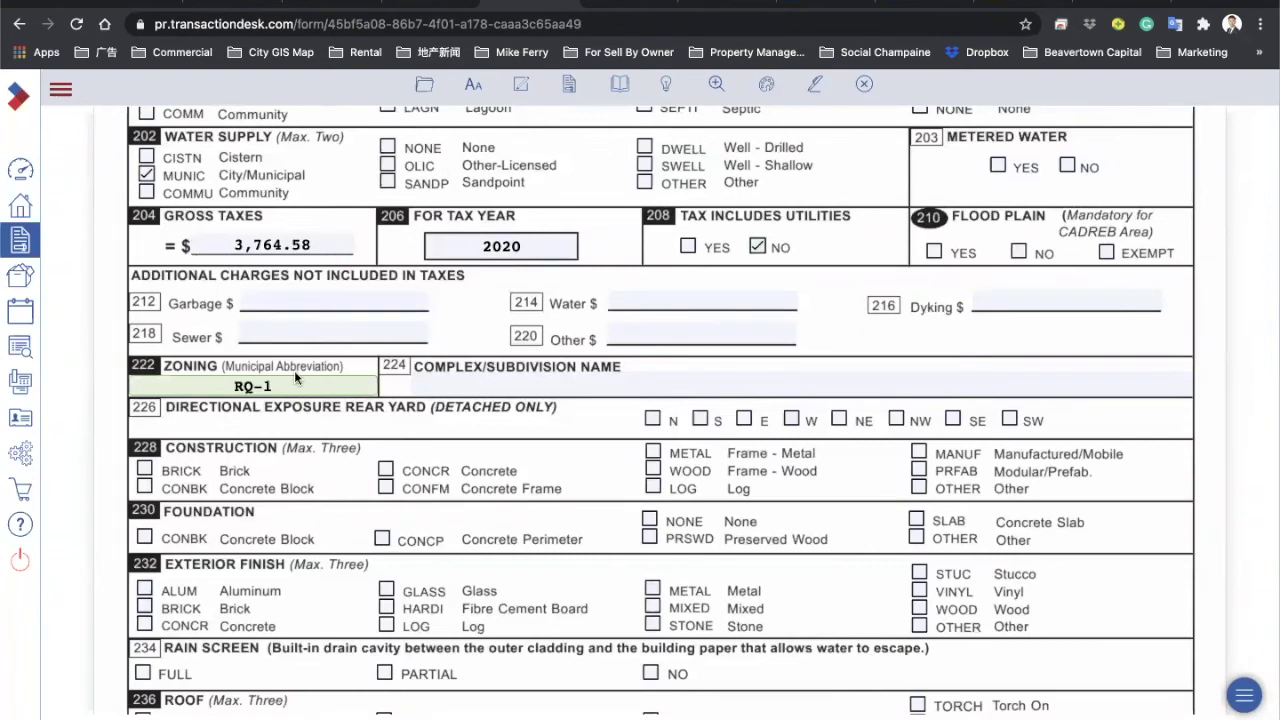
Step: Search Google for the Vancouver GIS map and launch the VanMap Property Viewer
left_click(1192, 2)
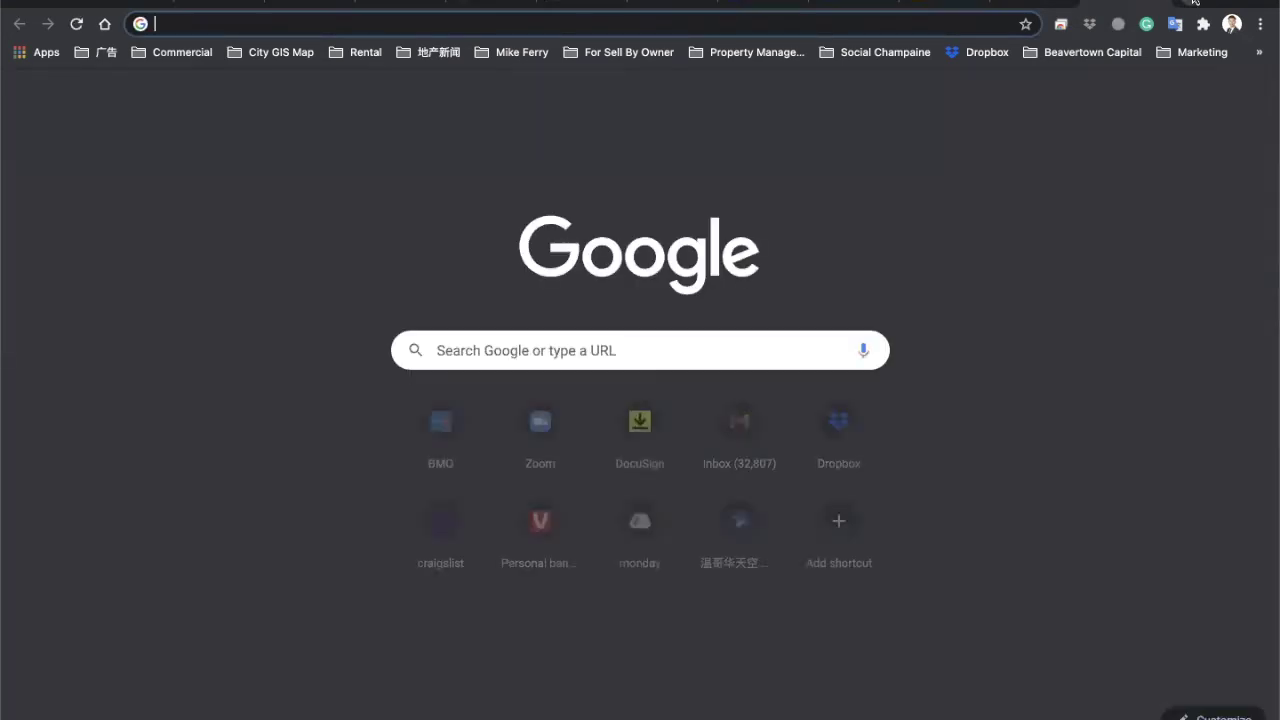
type("vancou")
key("Return")
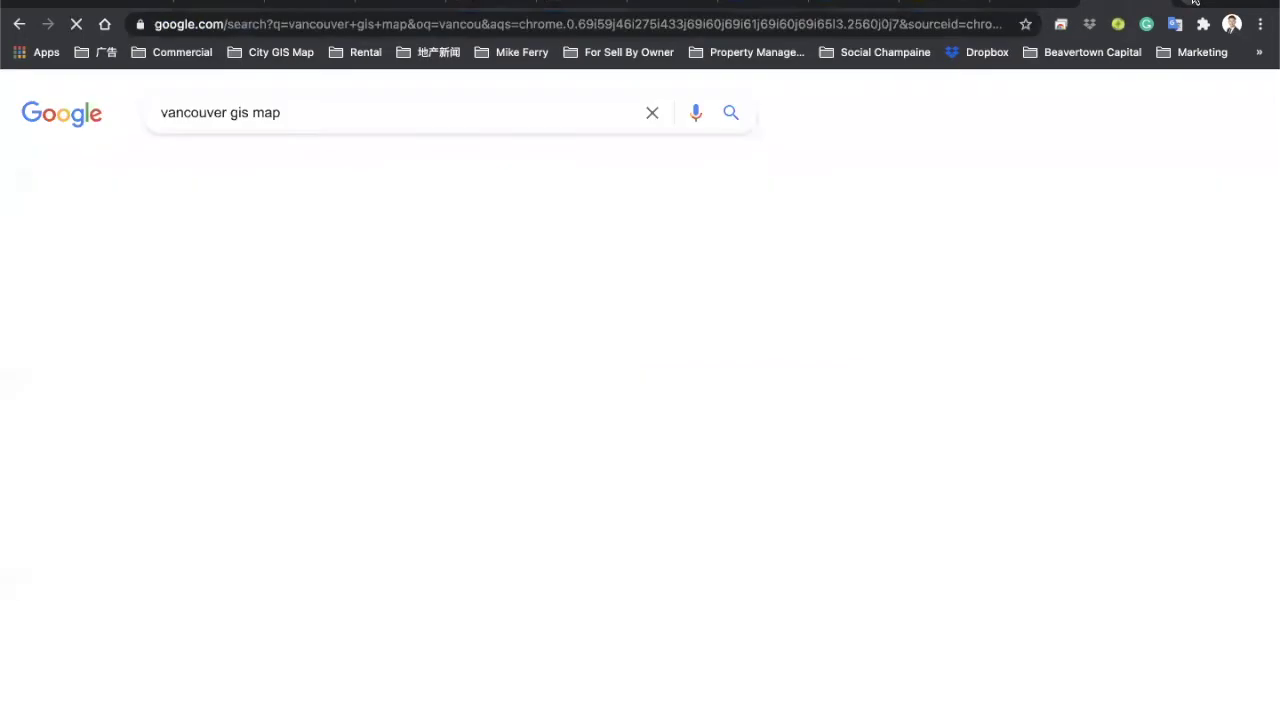
left_click(258, 266)
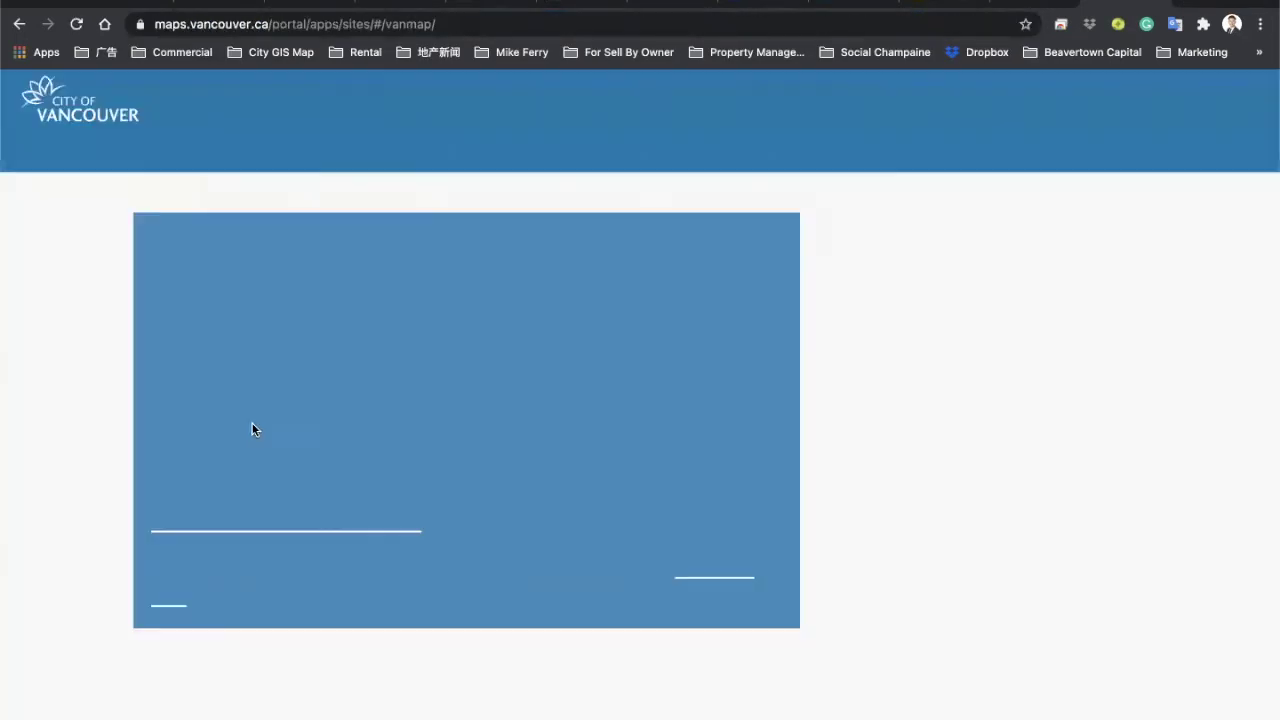
scroll(241, 657, "down", 5)
scroll(241, 657, "down", 3)
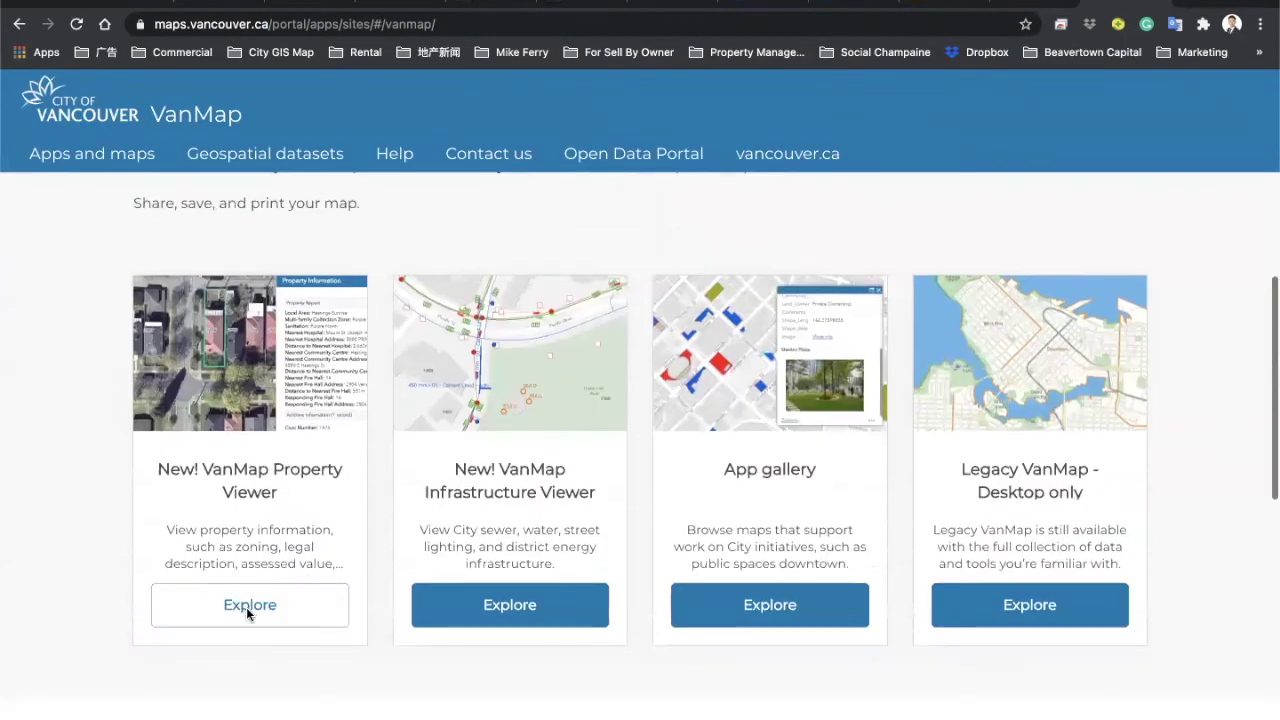
left_click(246, 607)
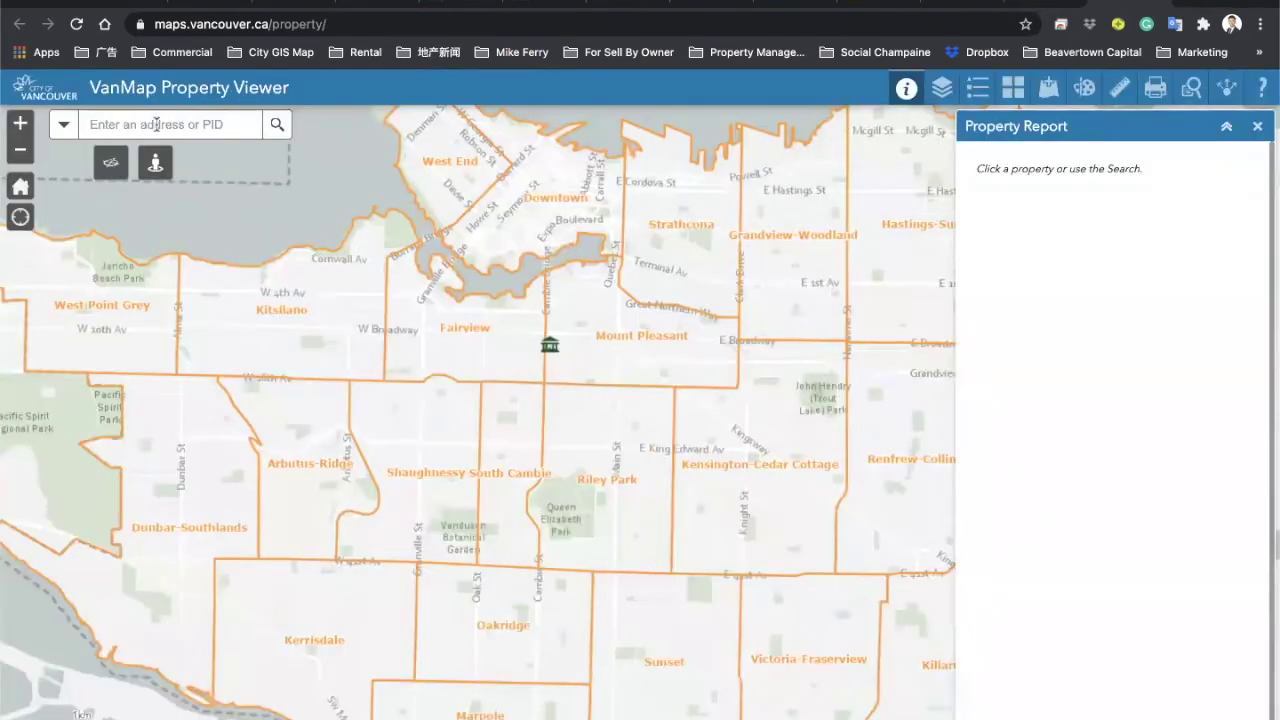
left_click(155, 124)
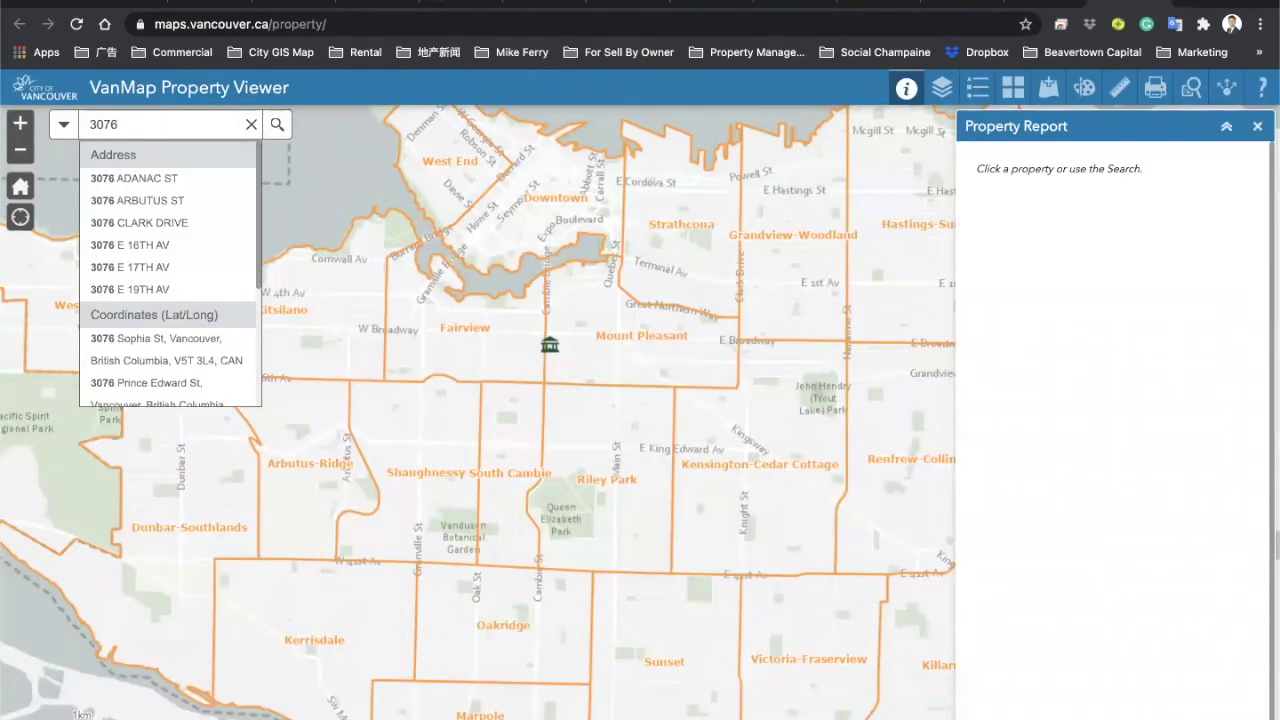
left_click(125, 200)
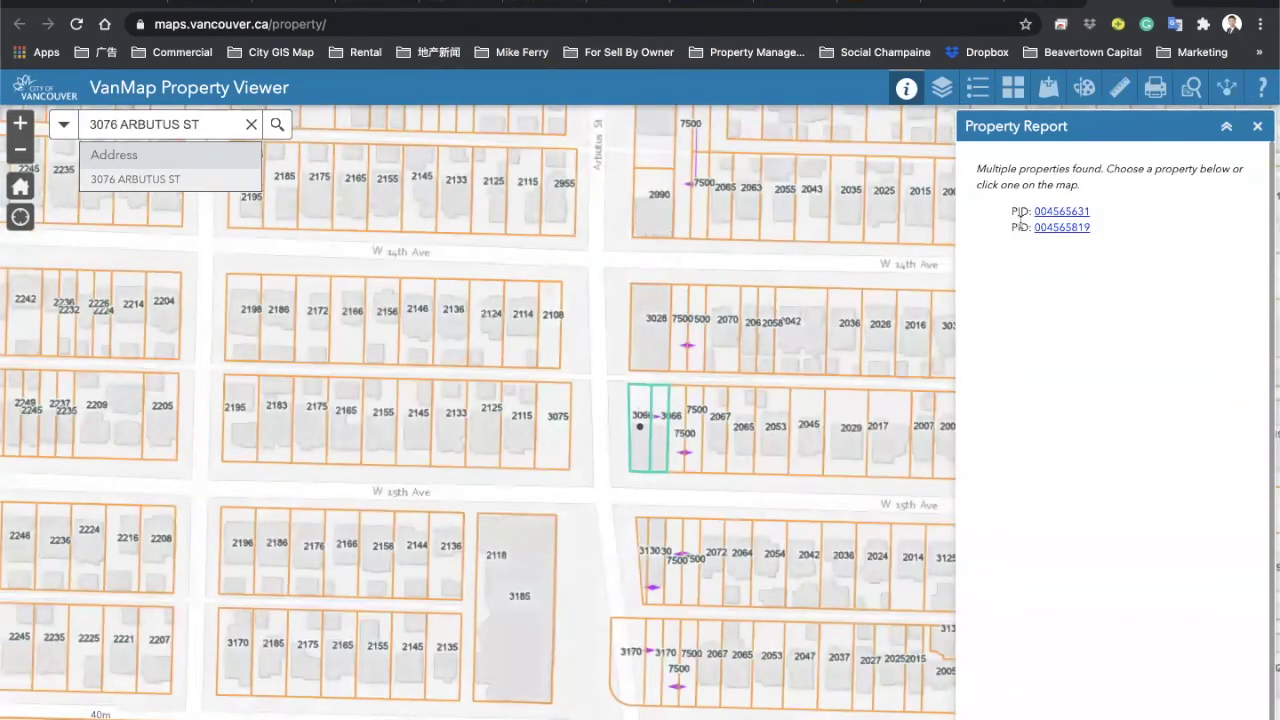
left_click(1061, 212)
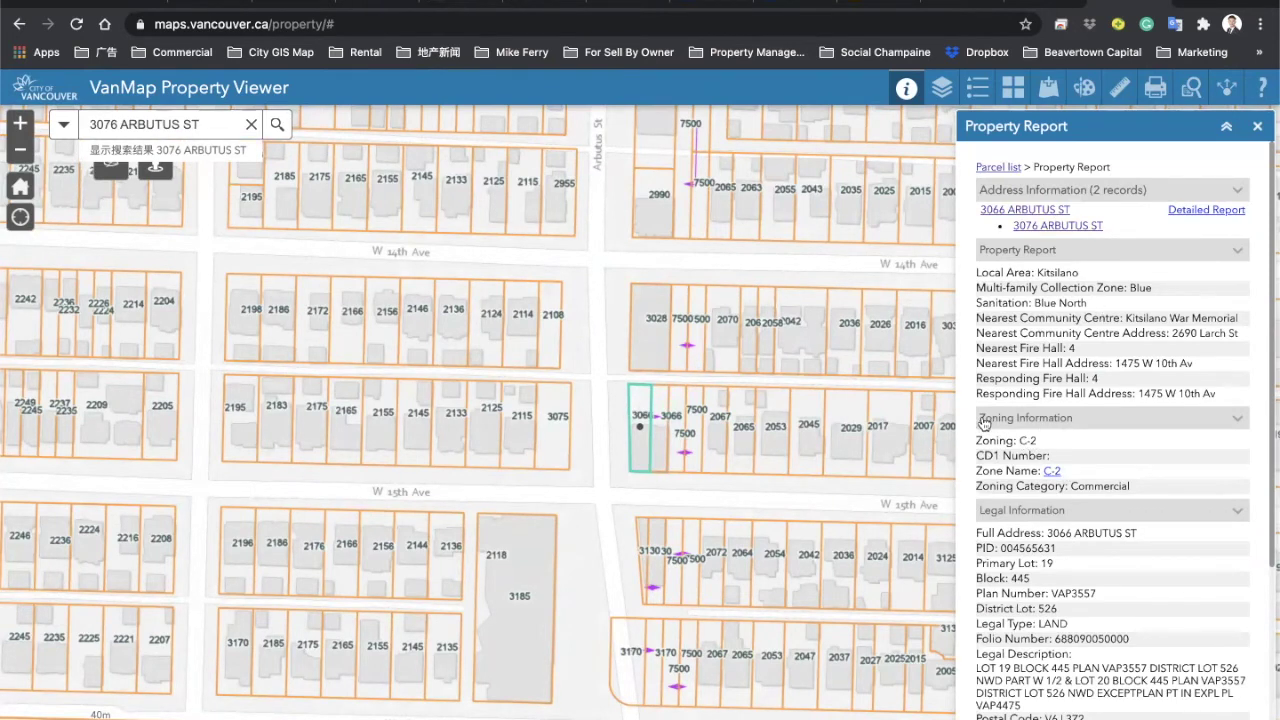
left_click_drag(1037, 442, 1019, 440)
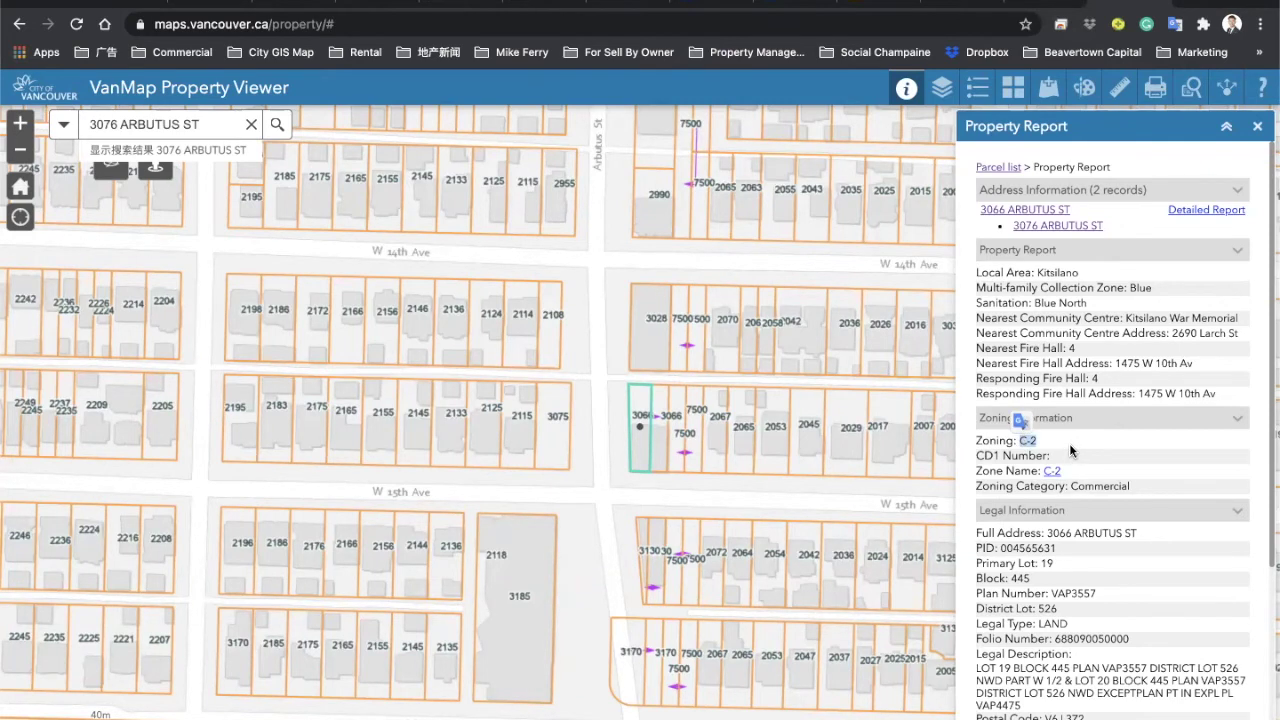
triple_click(286, 386)
Step: Replace Zoning with C-2, leave Complex/Subdivision Name blank, and return to the VanMap report
type("C-2")
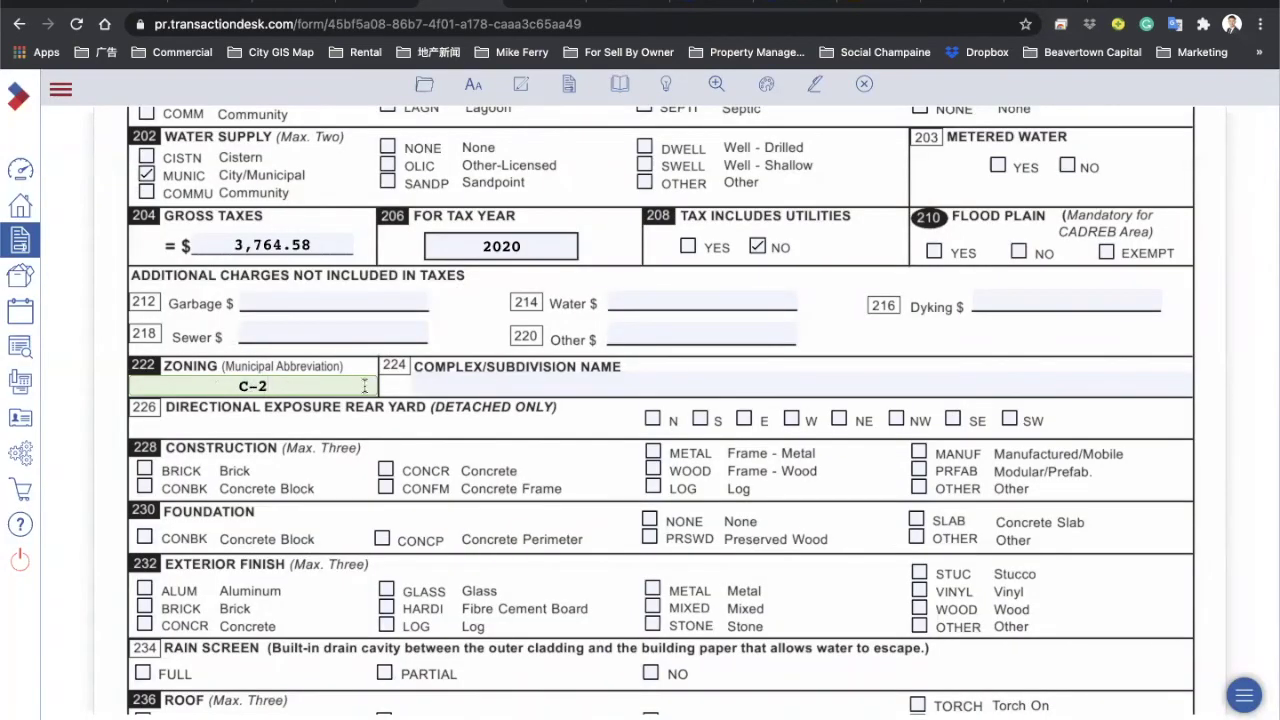
scroll(330, 330, "up", 7)
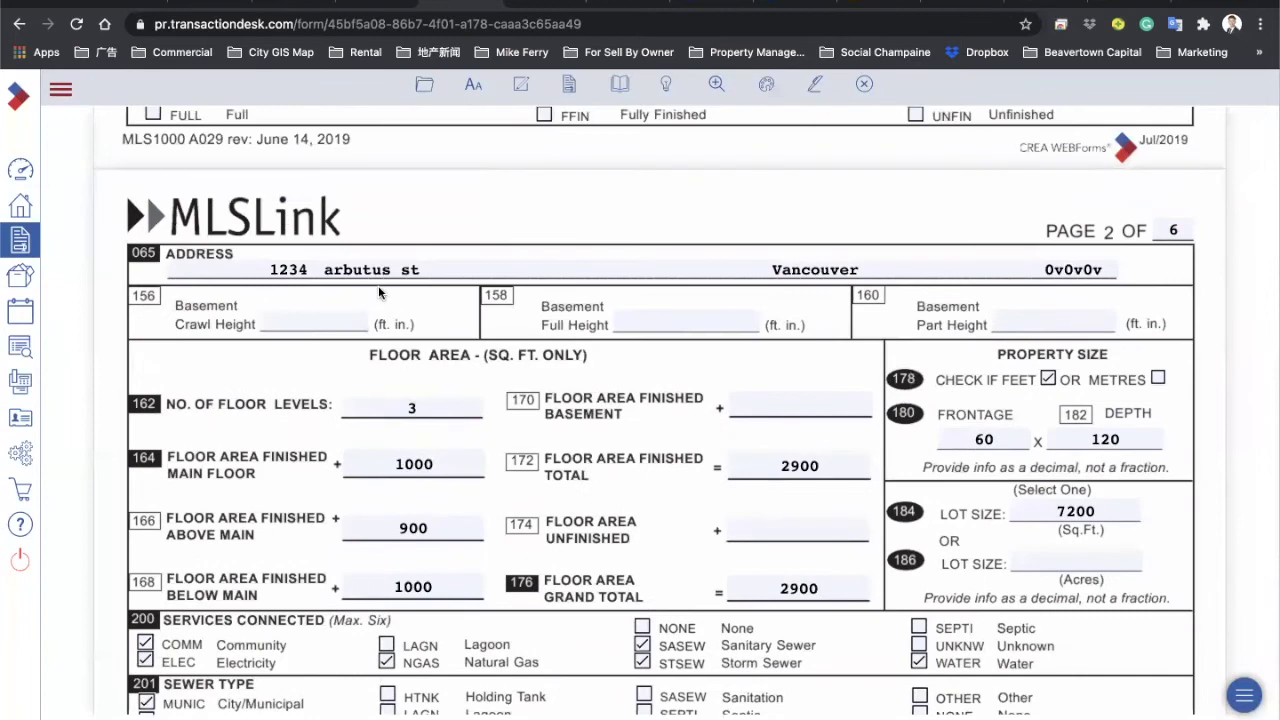
scroll(323, 410, "down", 8)
left_click(453, 358)
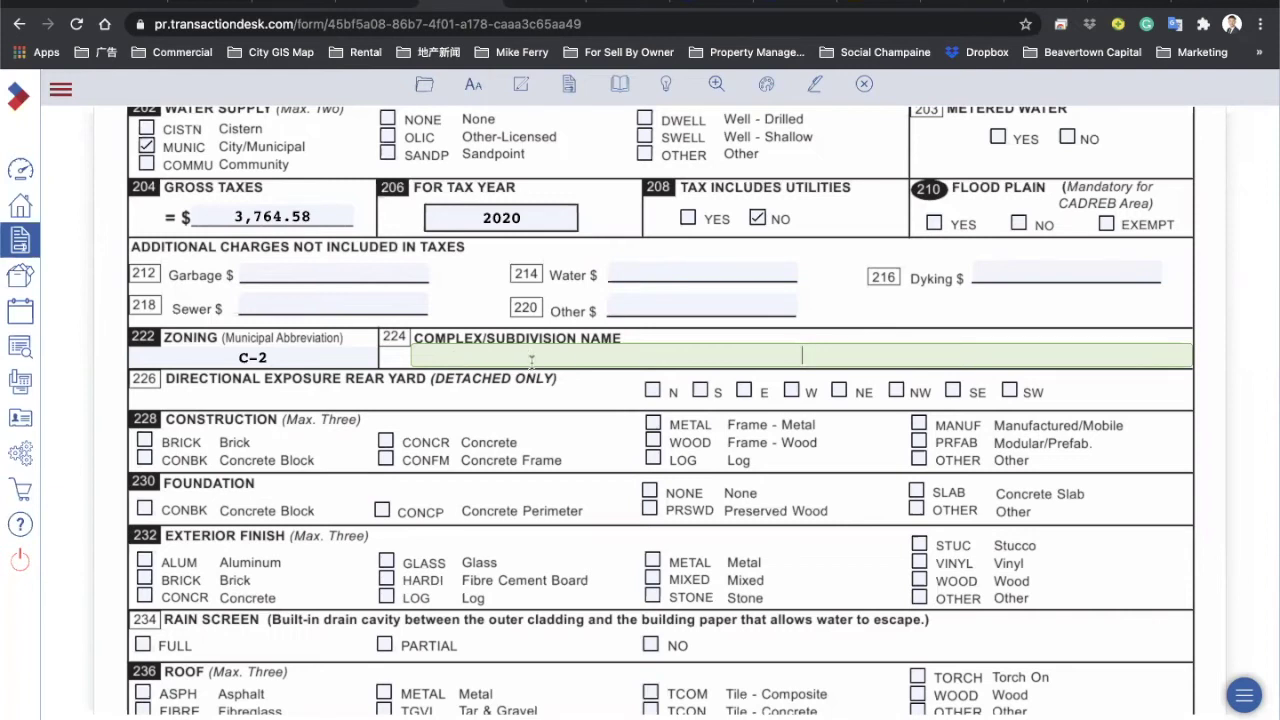
left_click(208, 385)
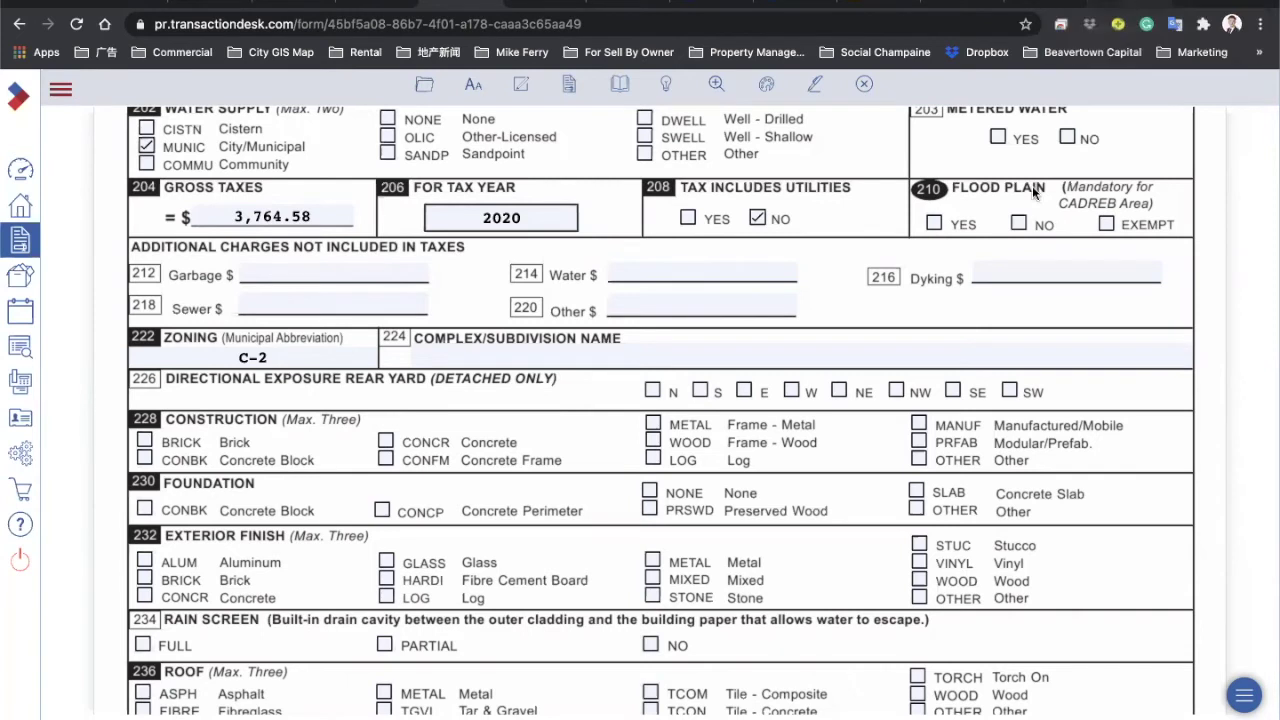
key("ctrl+Tab")
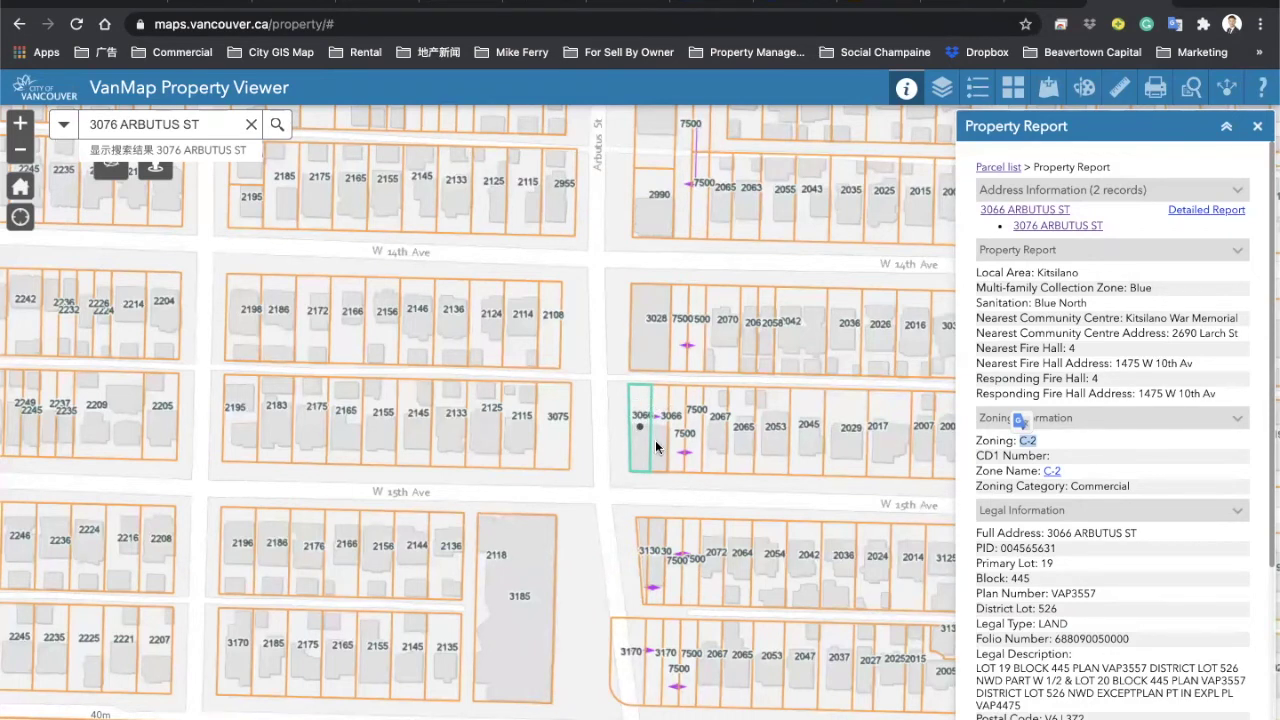
Step: Inspect the Arbutus parcel on VanMap, then mark Directional Exposure Rear Yard as N
left_click(619, 451)
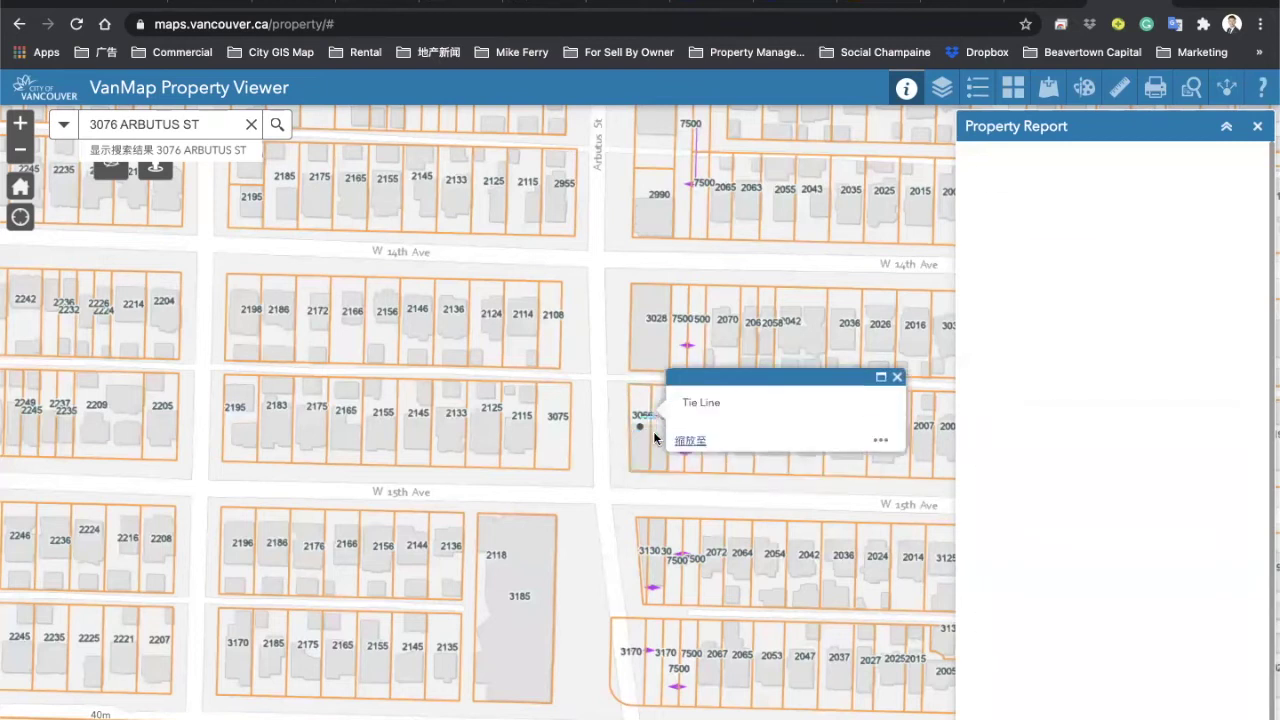
left_click(653, 454)
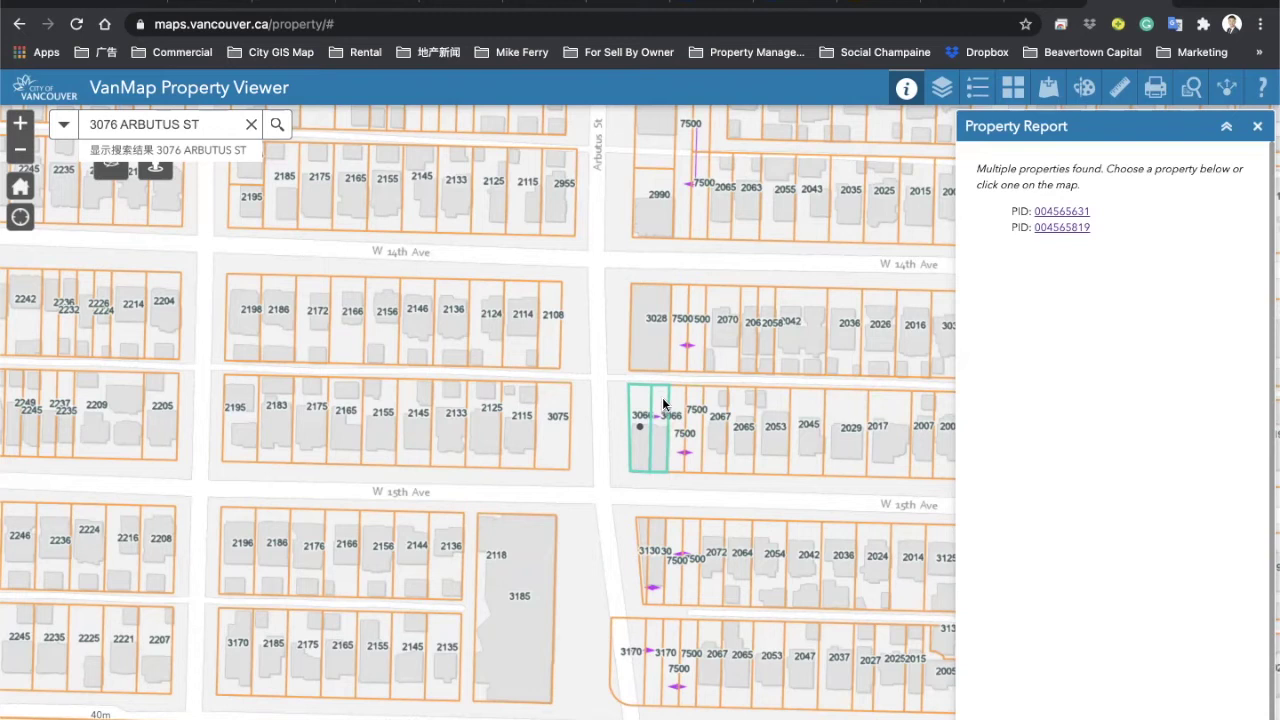
key("ctrl+Tab")
left_click(654, 391)
Step: Tick WOOD for Construction, CONCP for Foundation and MIXED for Exterior Finish
scroll(616, 456, "down", 3)
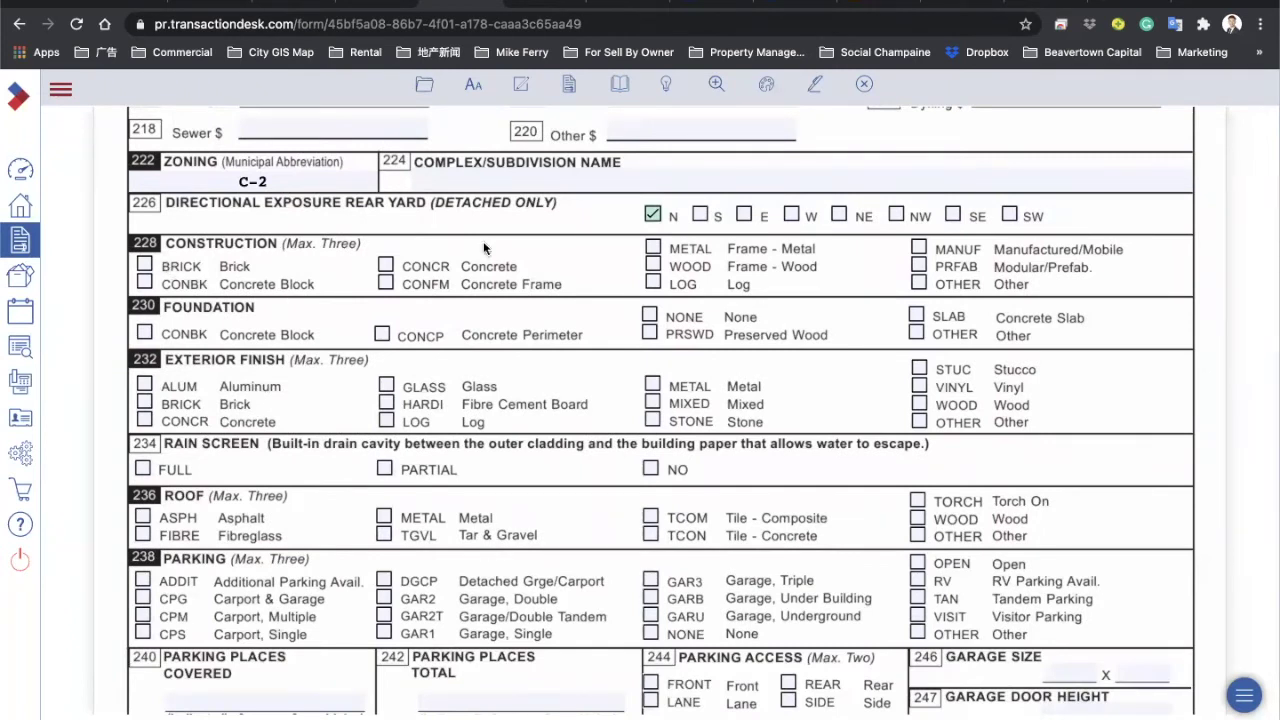
left_click(653, 266)
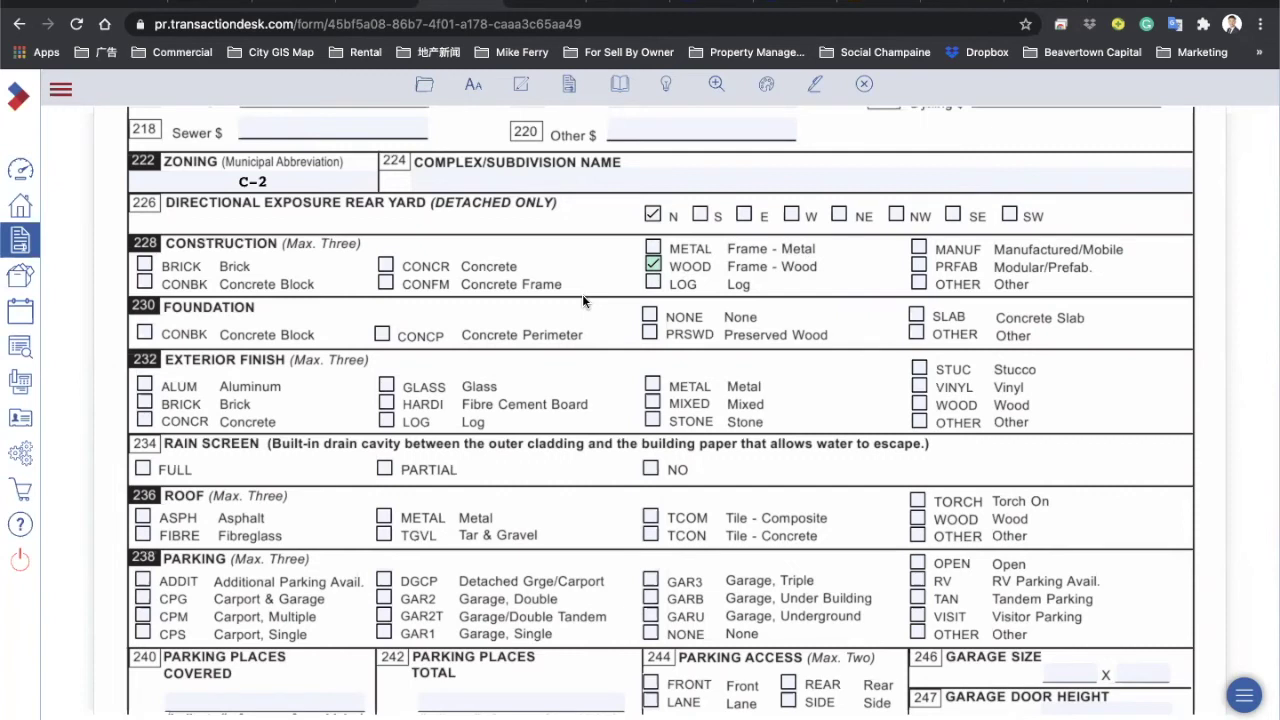
scroll(585, 302, "down", 1)
left_click(382, 287)
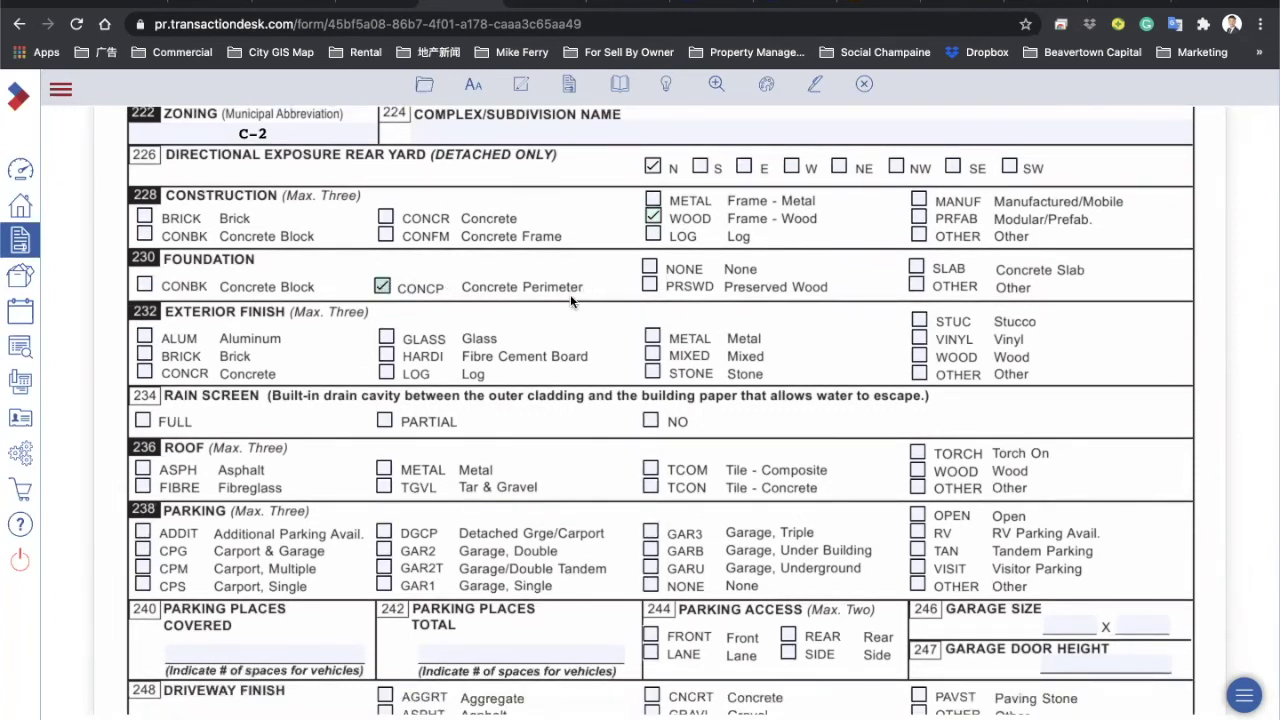
scroll(570, 294, "down", 3)
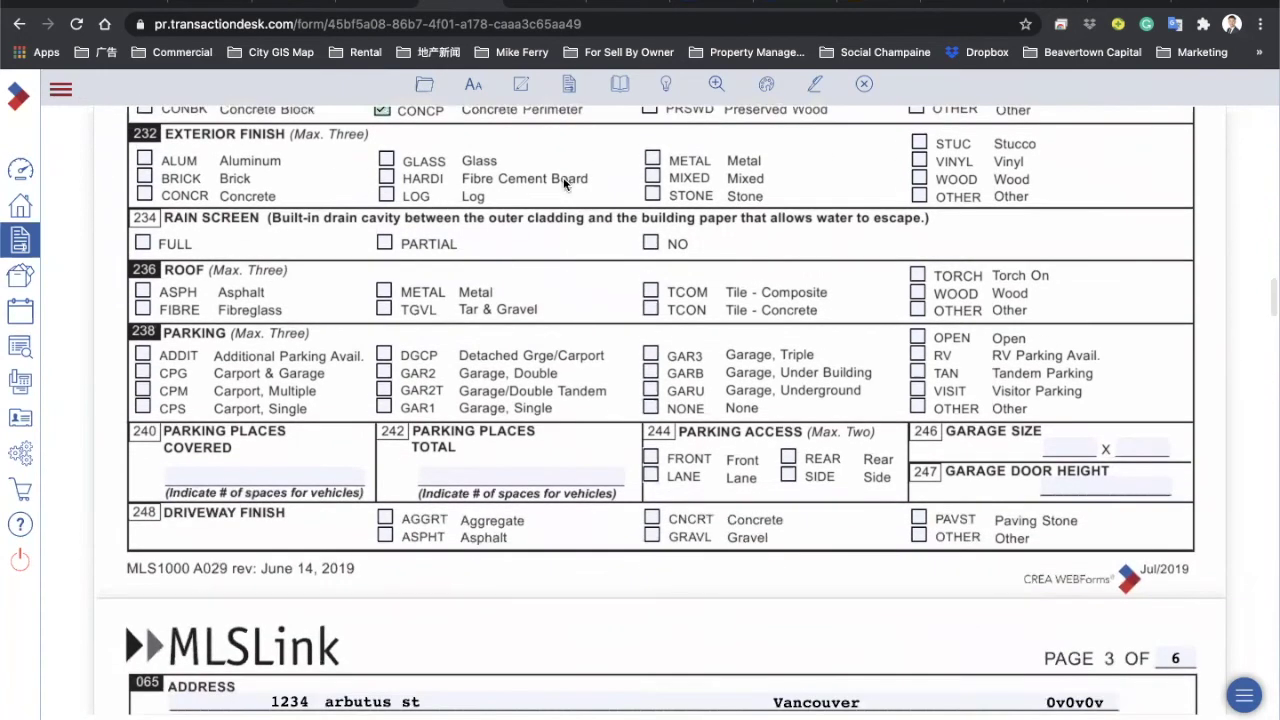
left_click(653, 177)
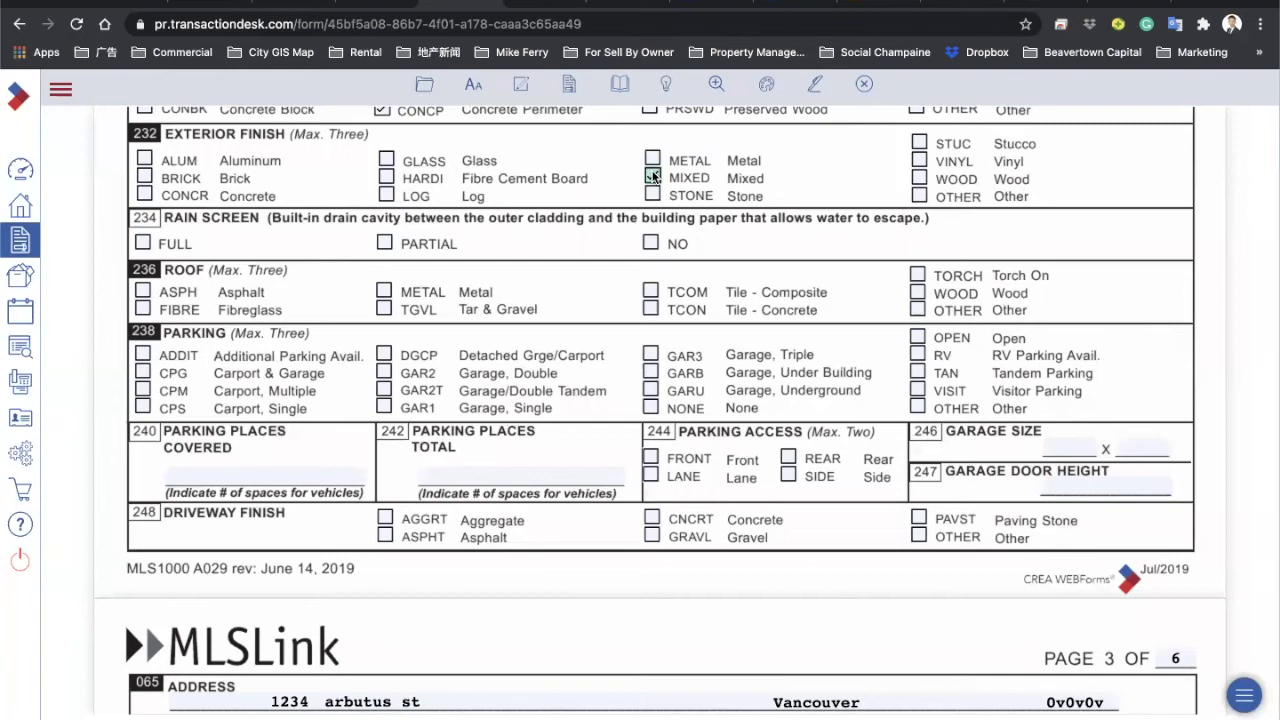
scroll(735, 182, "down", 1)
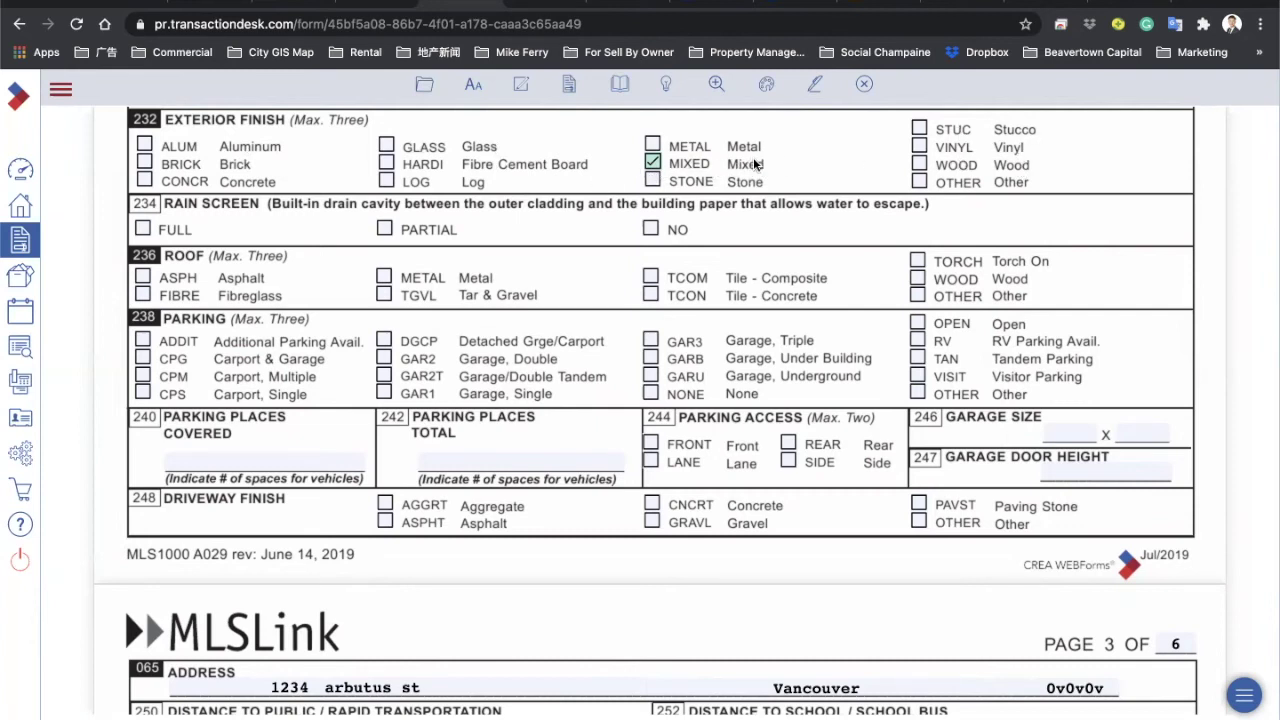
Step: Tick Roof ASPH and Parking DGCP (detached garage/carport)
left_click(144, 277)
scroll(248, 310, "down", 2)
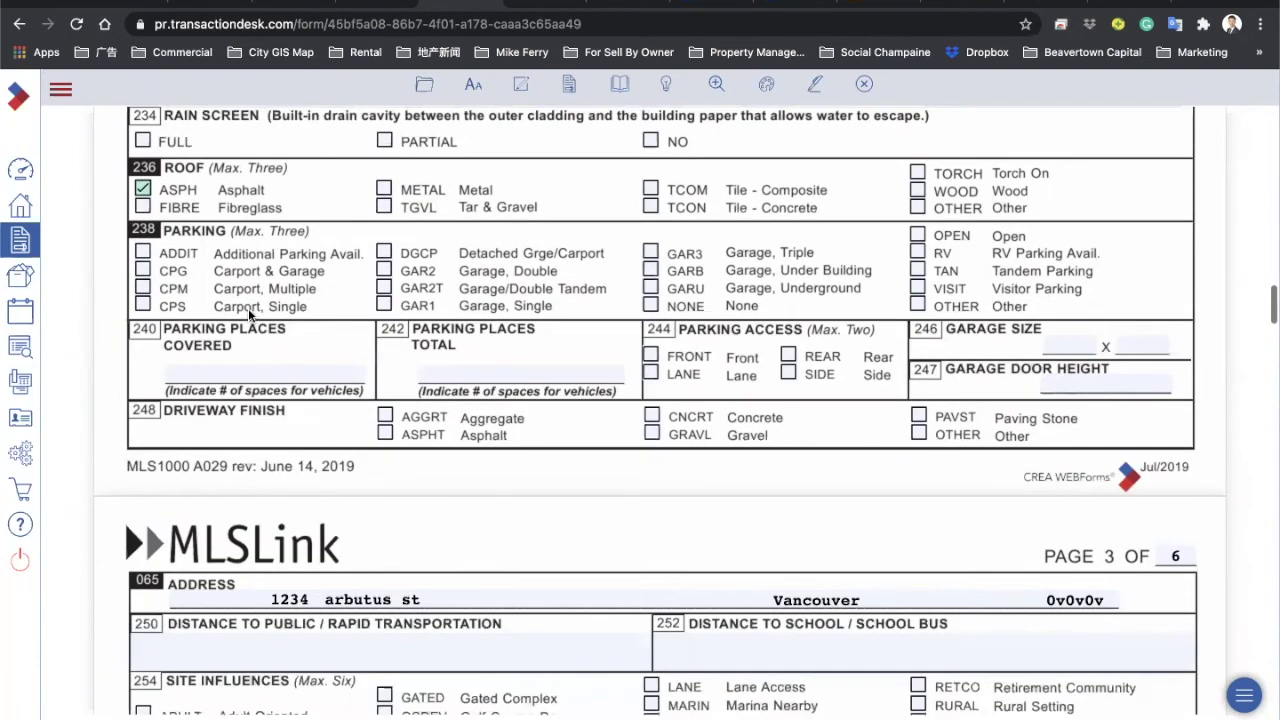
left_click(384, 252)
Step: Enter 2 covered and 4 total parking places
left_click(237, 374)
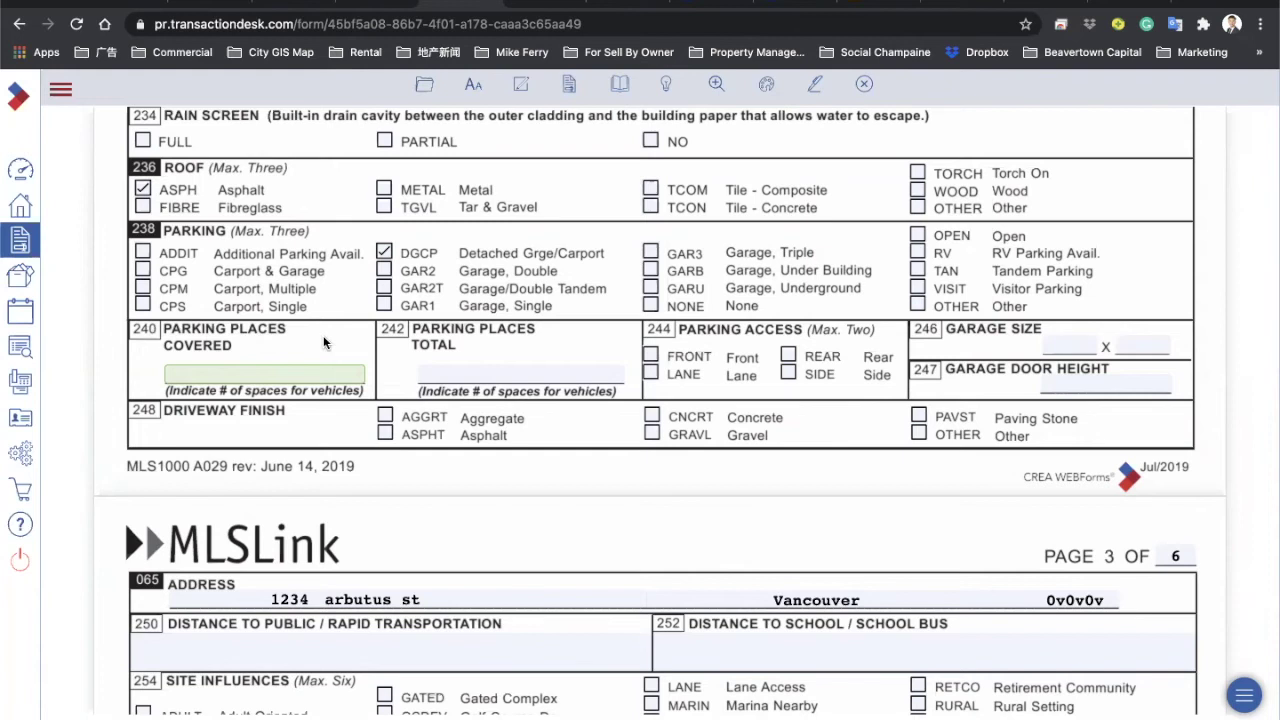
type("2")
left_click(487, 366)
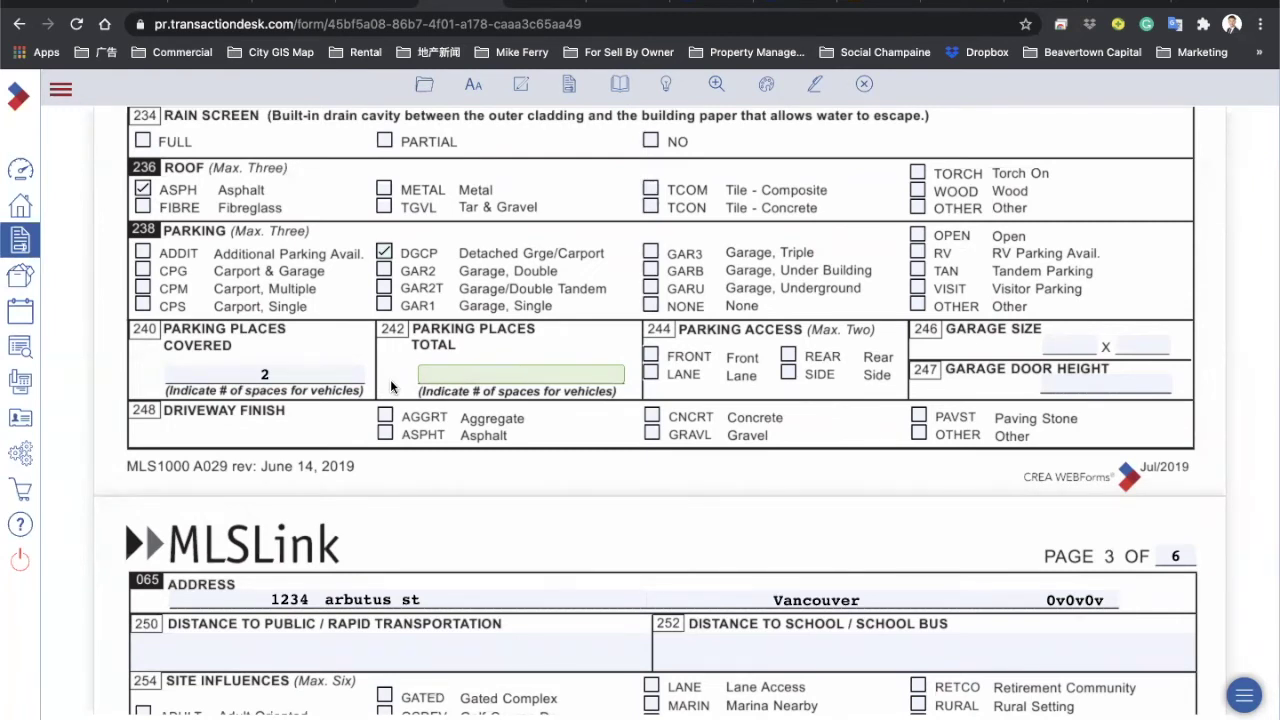
type("4")
left_click(590, 398)
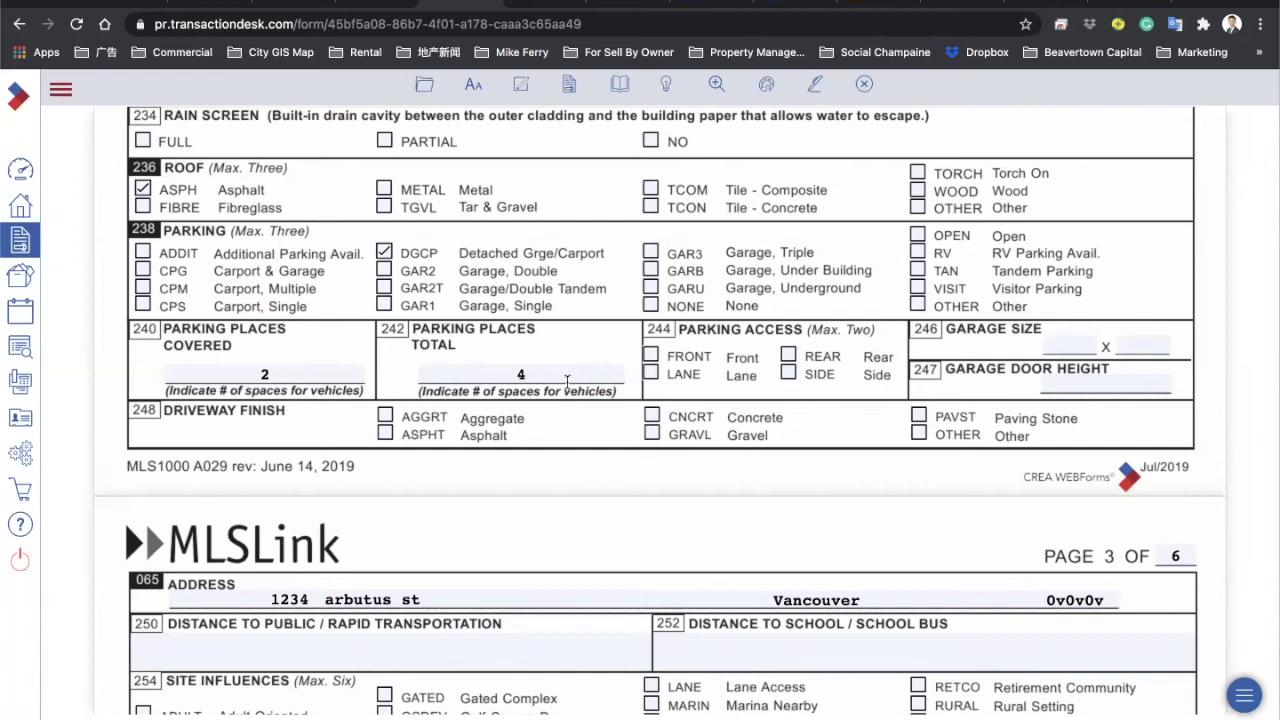
scroll(566, 385, "down", 4)
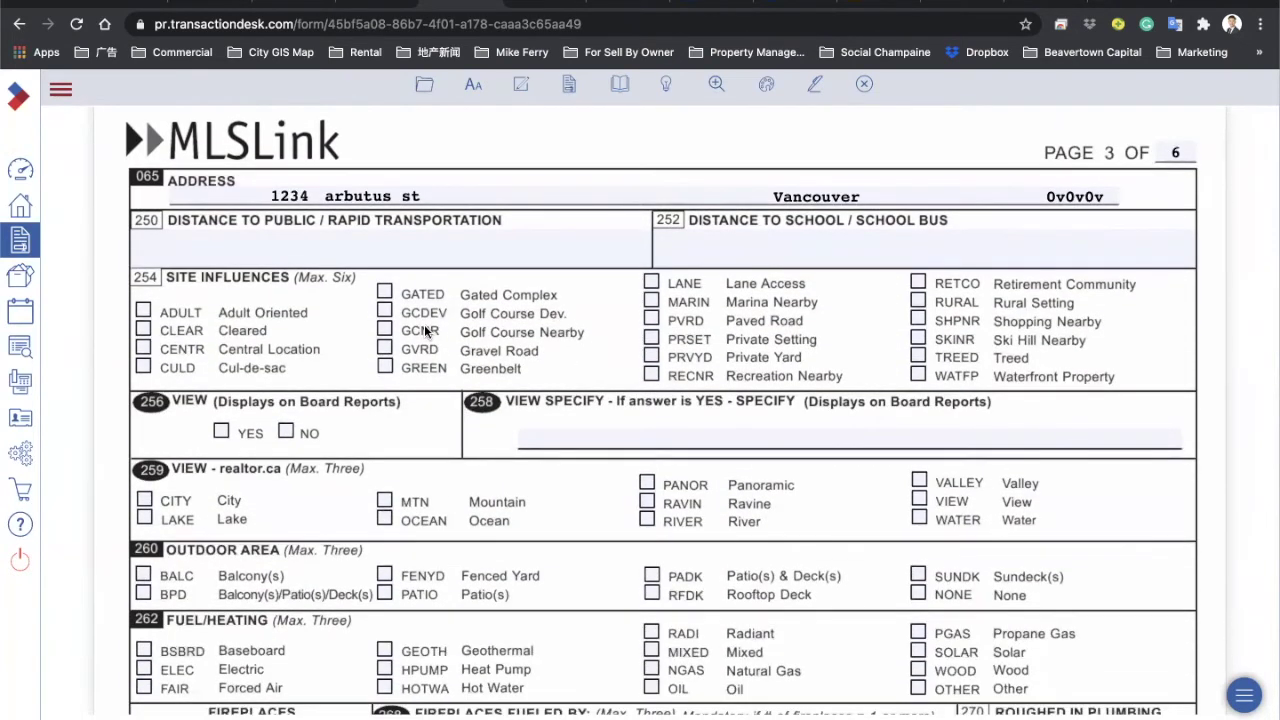
Step: Tick CULD and CENTR as site influences
scroll(248, 351, "down", 1)
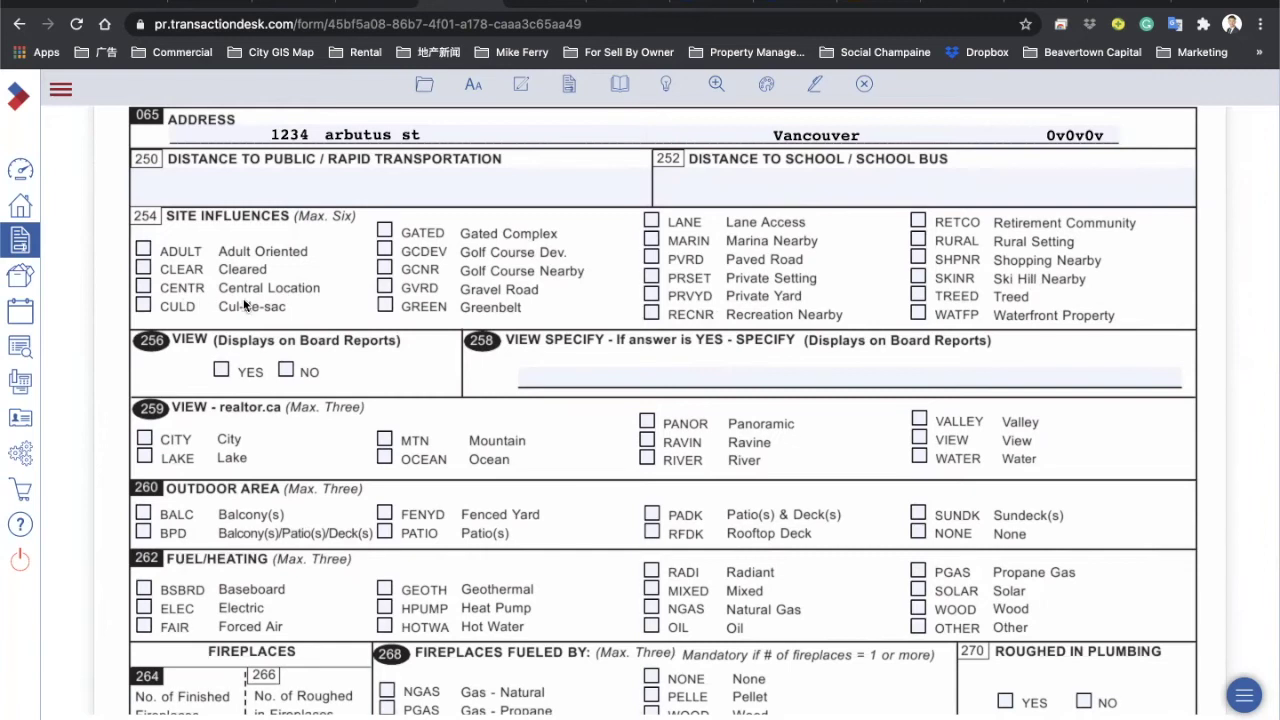
left_click(182, 307)
left_click(143, 287)
Step: Answer NO to the board-report View question, discarding the 'ocean' description
scroll(466, 252, "down", 2)
left_click(221, 276)
left_click(575, 285)
type("ocean")
key("BackSpace")
key("BackSpace")
key("BackSpace")
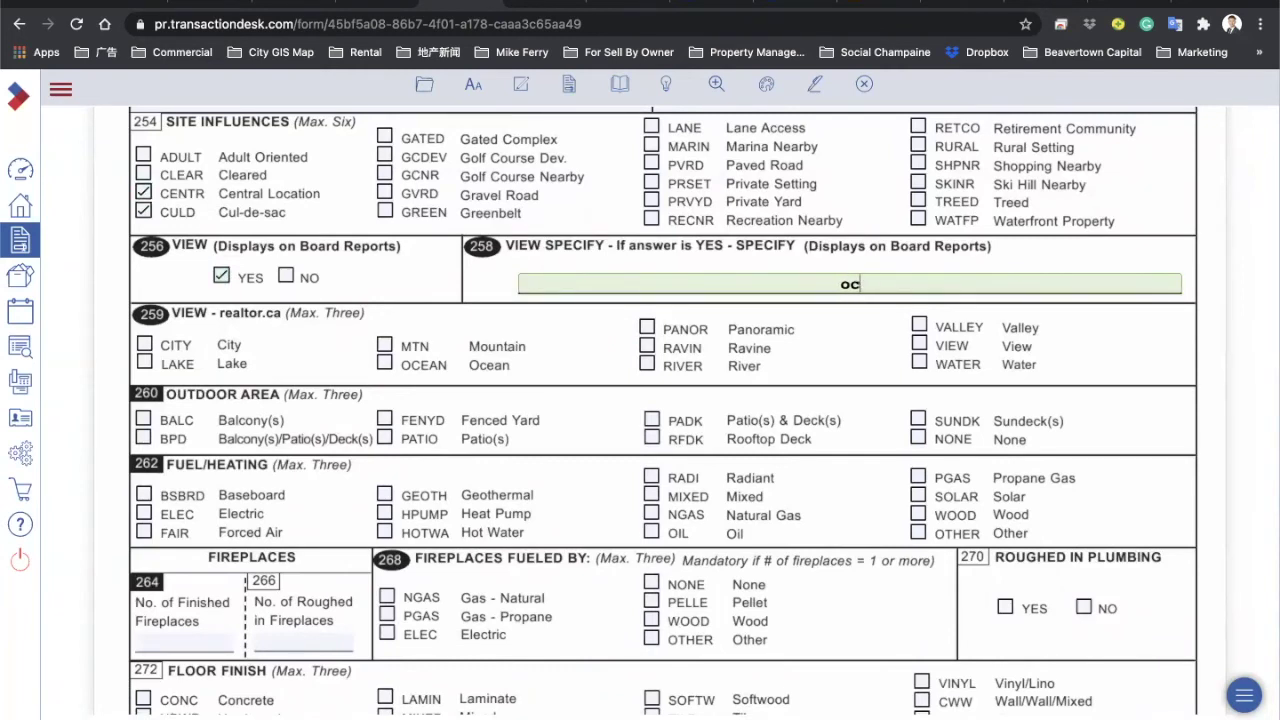
left_click(286, 276)
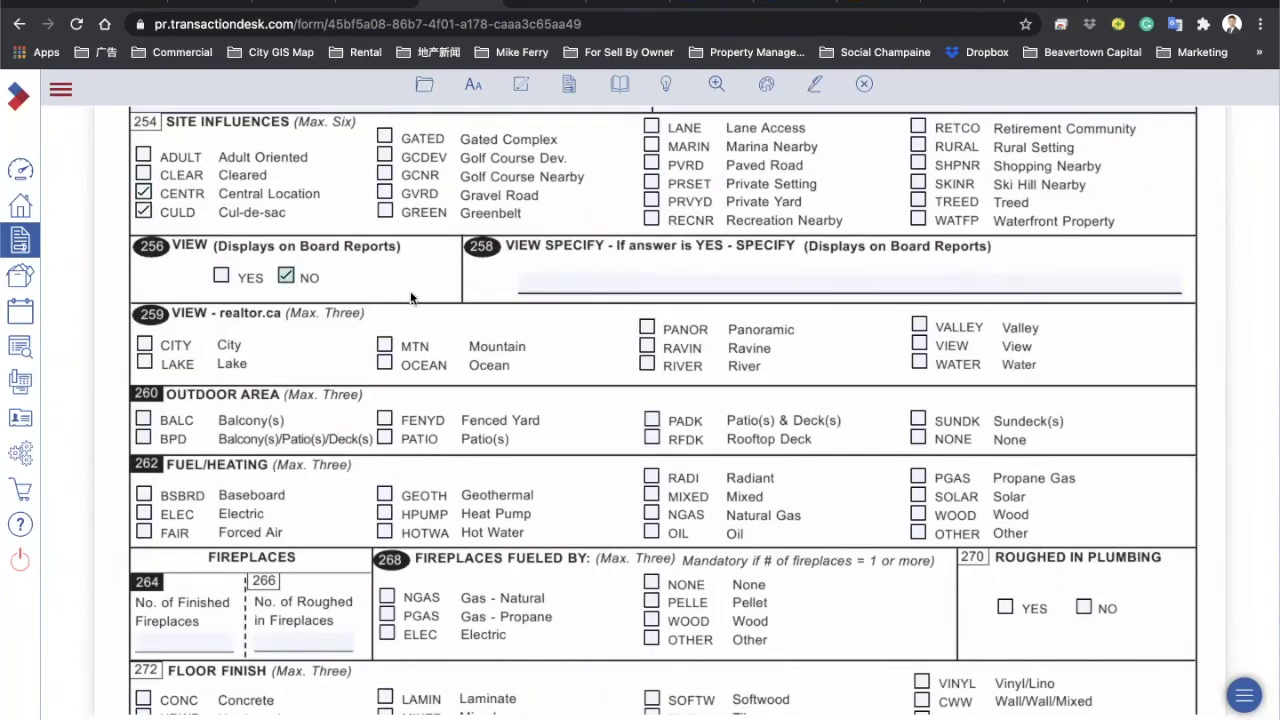
scroll(410, 297, "down", 1)
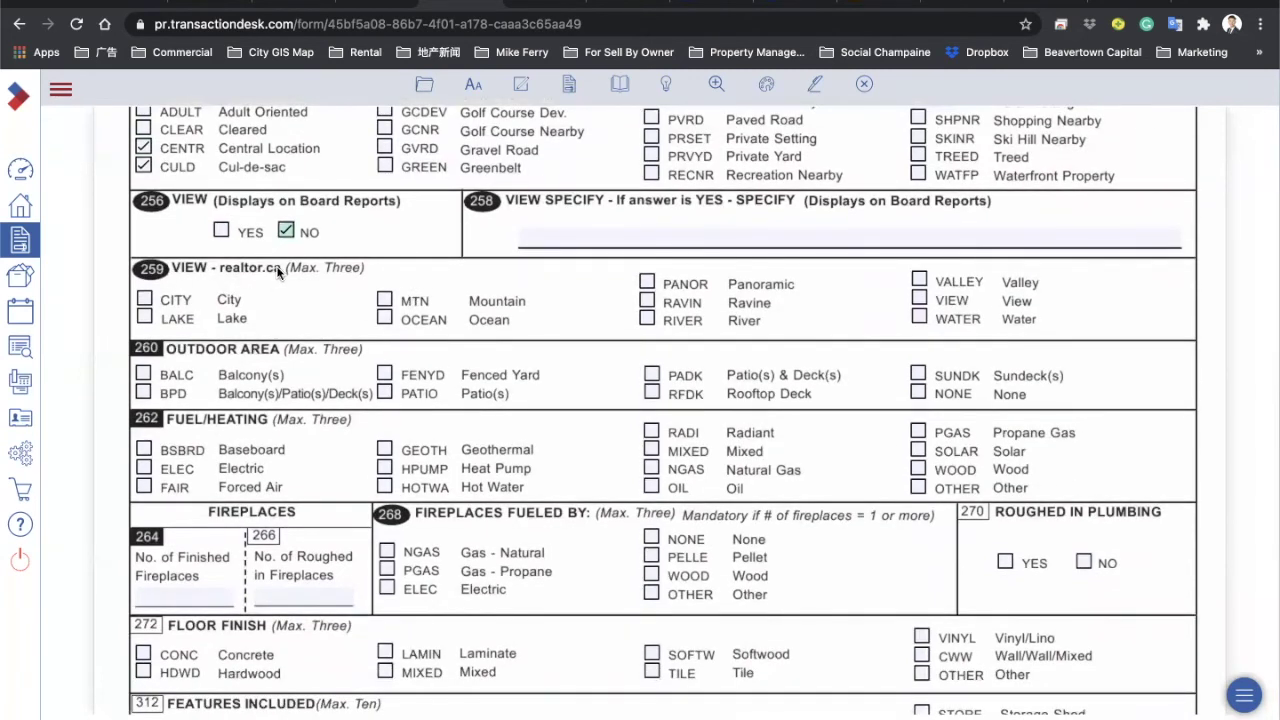
Step: Set the realtor.ca view to Ocean only, after trying City, Lake and Mountain
left_click(145, 299)
left_click(145, 317)
left_click(145, 299)
left_click(145, 317)
left_click(385, 300)
left_click(385, 317)
left_click(386, 302)
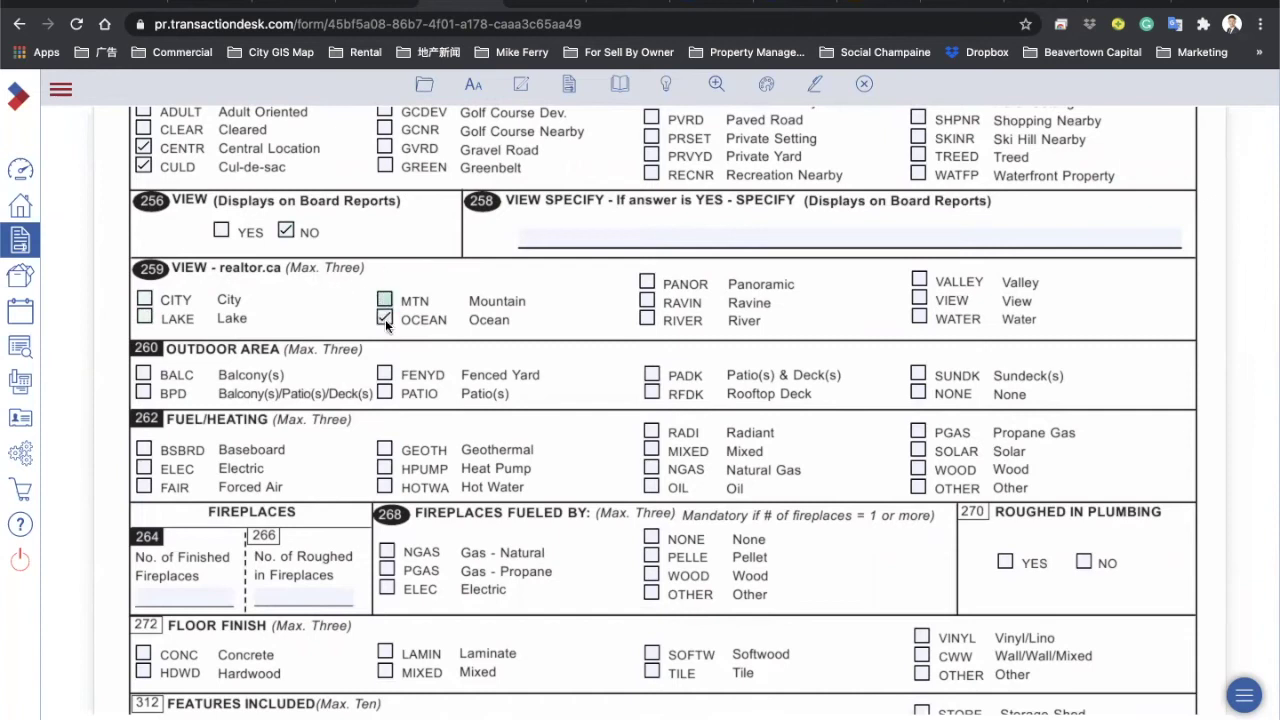
Step: Tick BPD (balcony/patio/deck) and FENYD (fenced yard) as outdoor areas
scroll(433, 264, "down", 2)
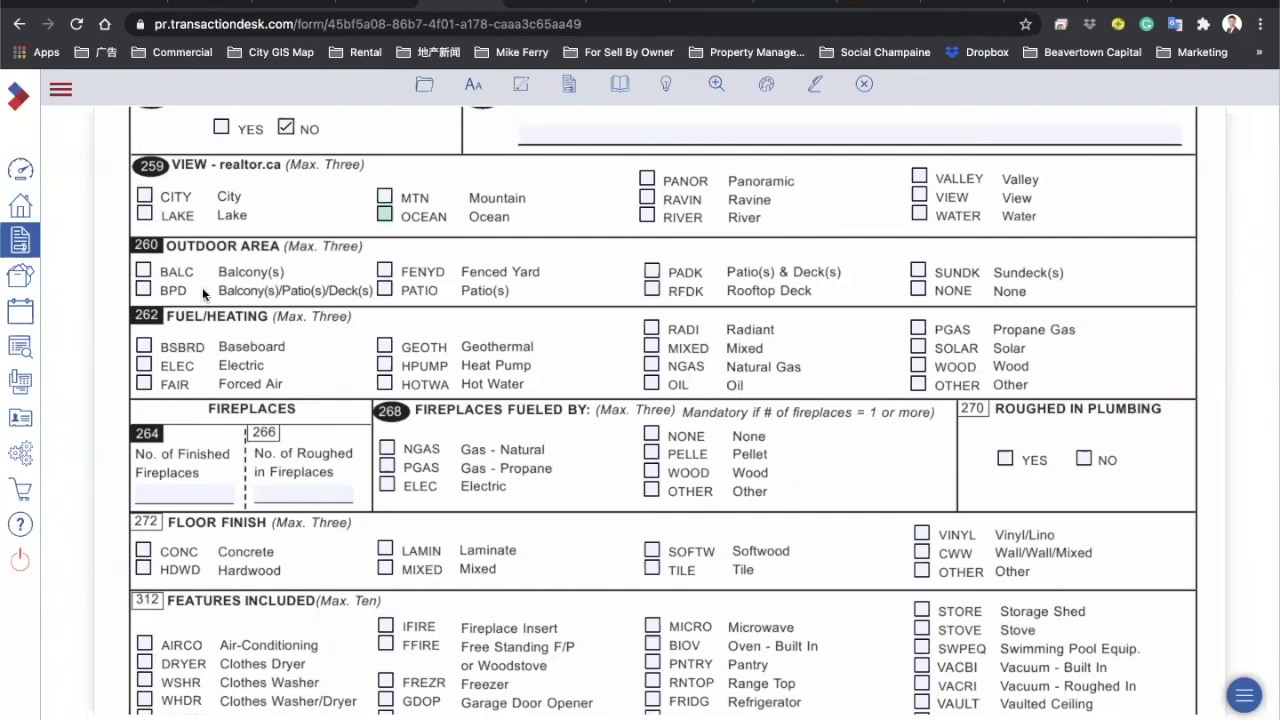
left_click(143, 287)
left_click(385, 270)
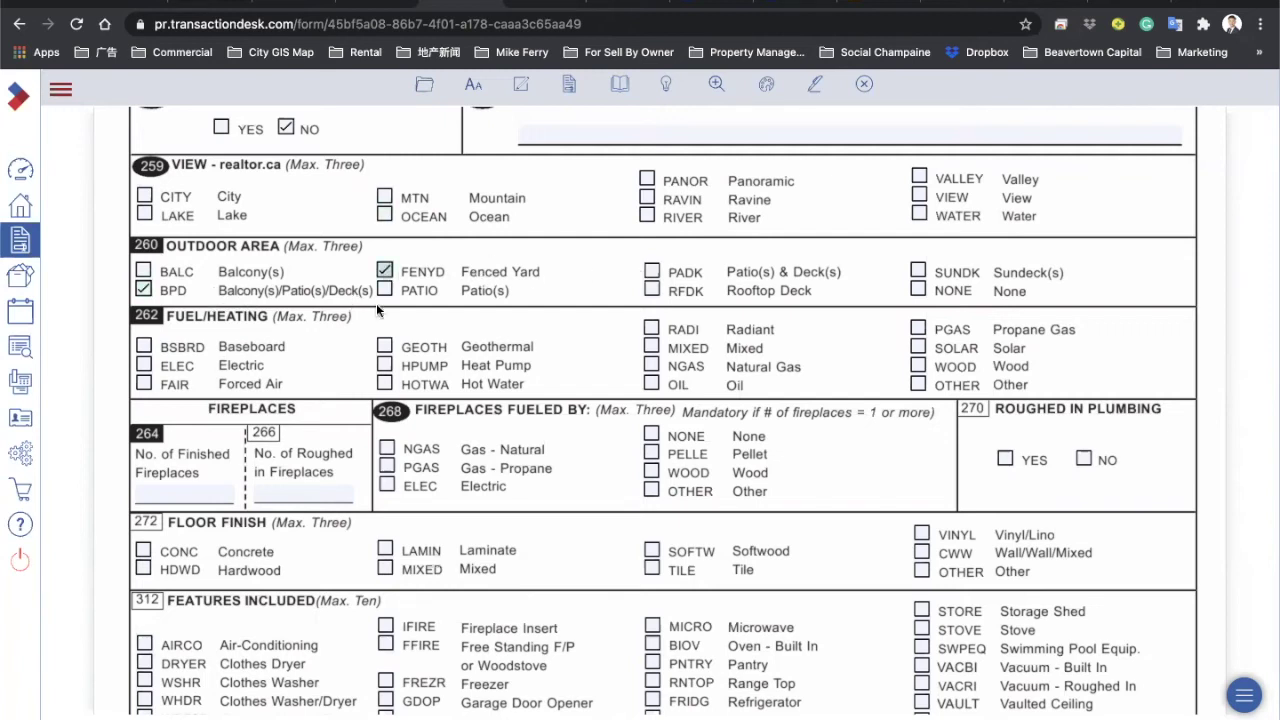
scroll(511, 283, "down", 2)
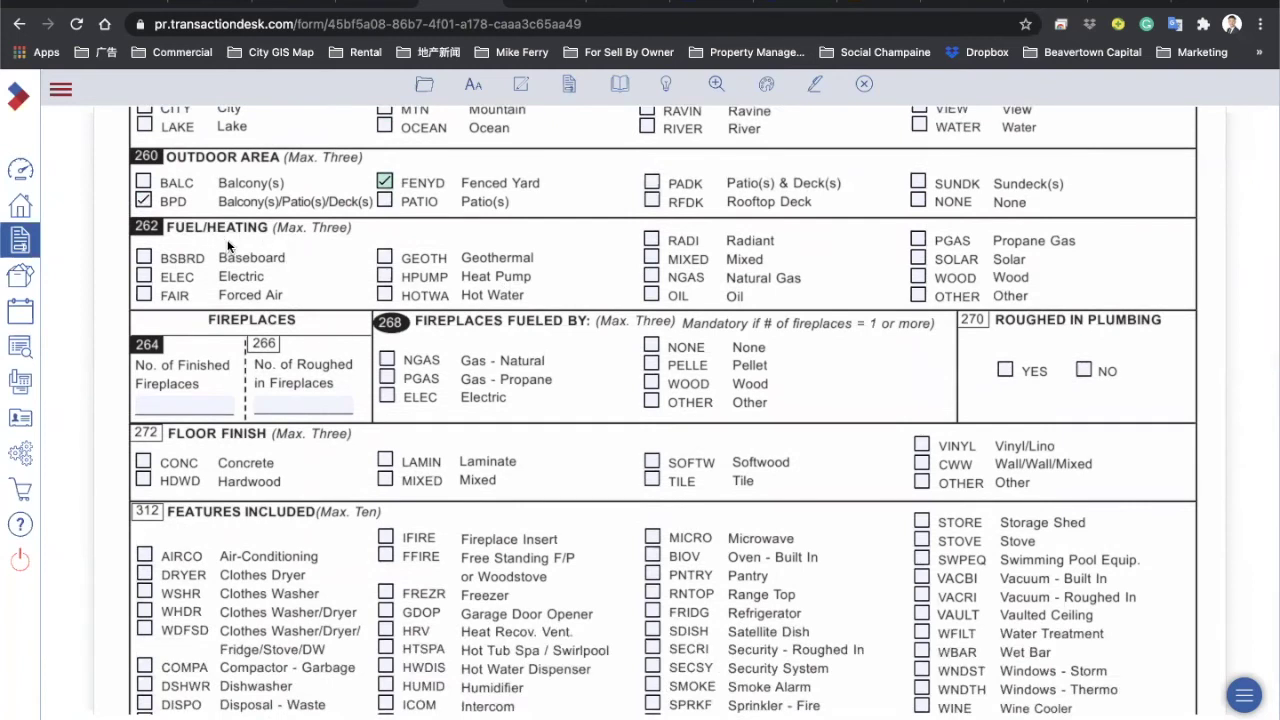
Step: Set Fuel/Heating to FAIR and NGAS after trying and clearing other heating options
left_click(145, 294)
left_click(145, 294)
left_click(145, 276)
left_click(145, 258)
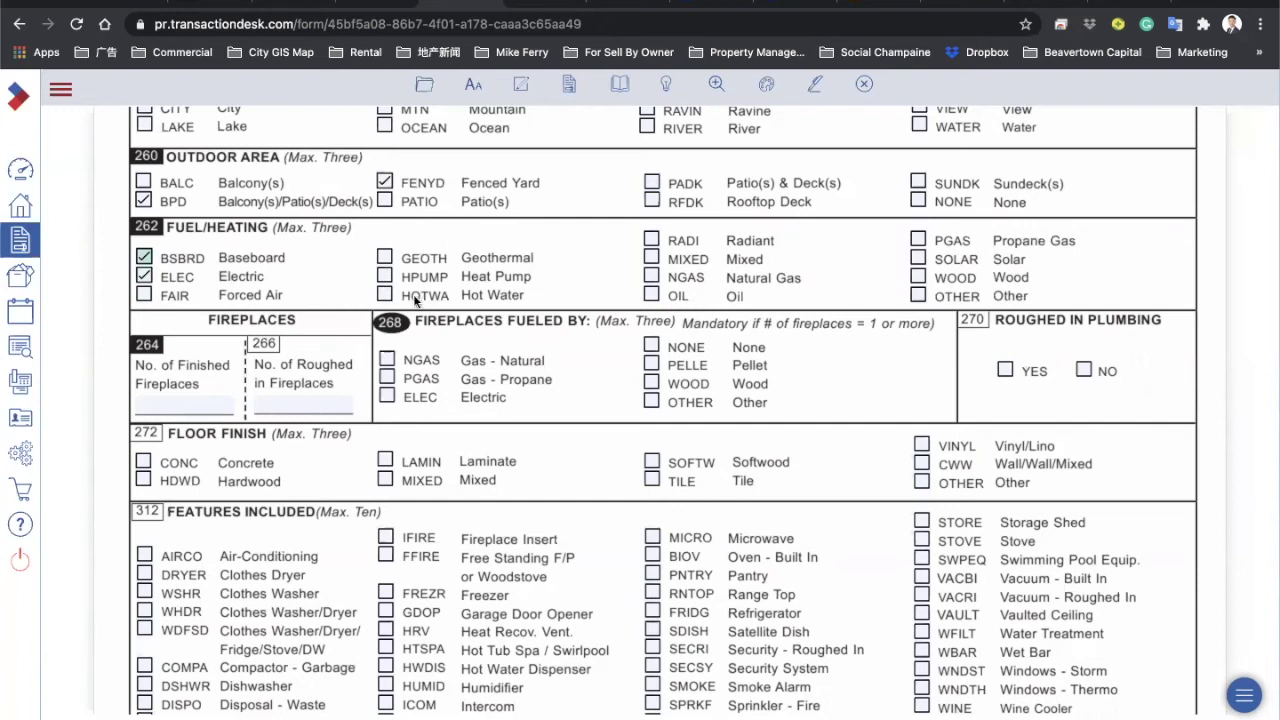
left_click(144, 257)
left_click(144, 276)
left_click(145, 294)
left_click(146, 294)
left_click(385, 294)
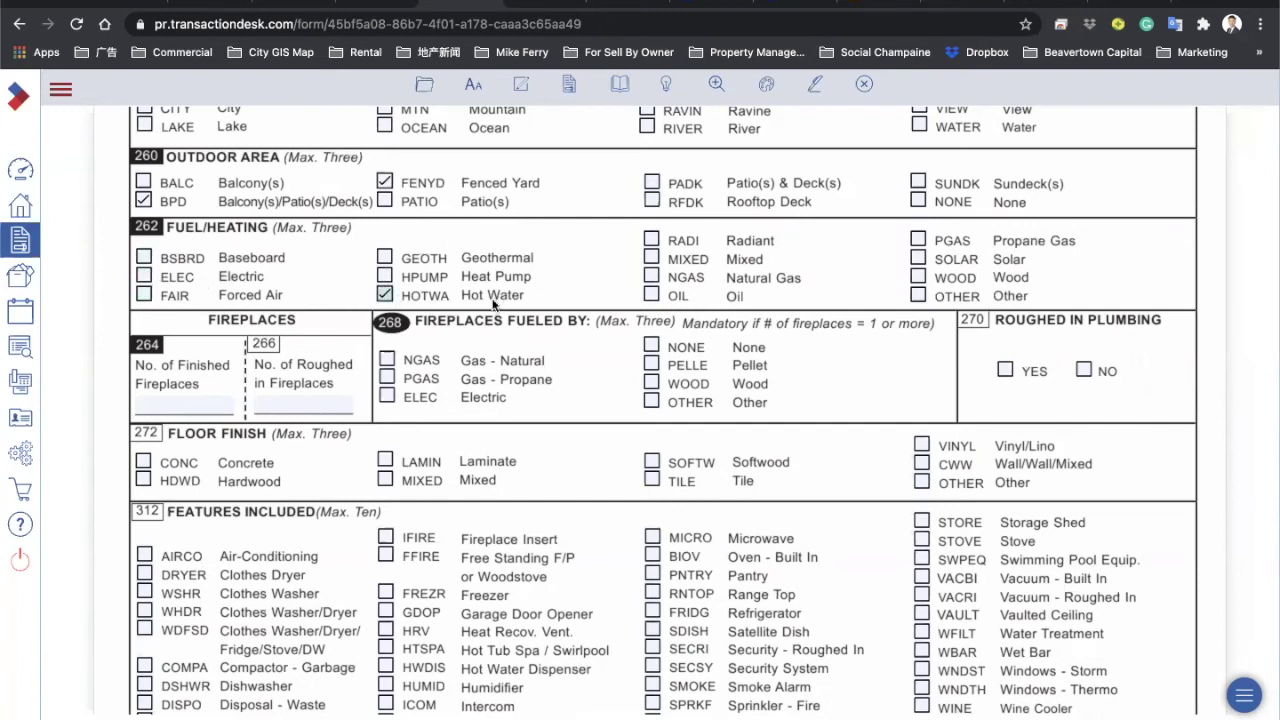
left_click(651, 240)
left_click(651, 277)
left_click(651, 240)
left_click(385, 294)
left_click(144, 294)
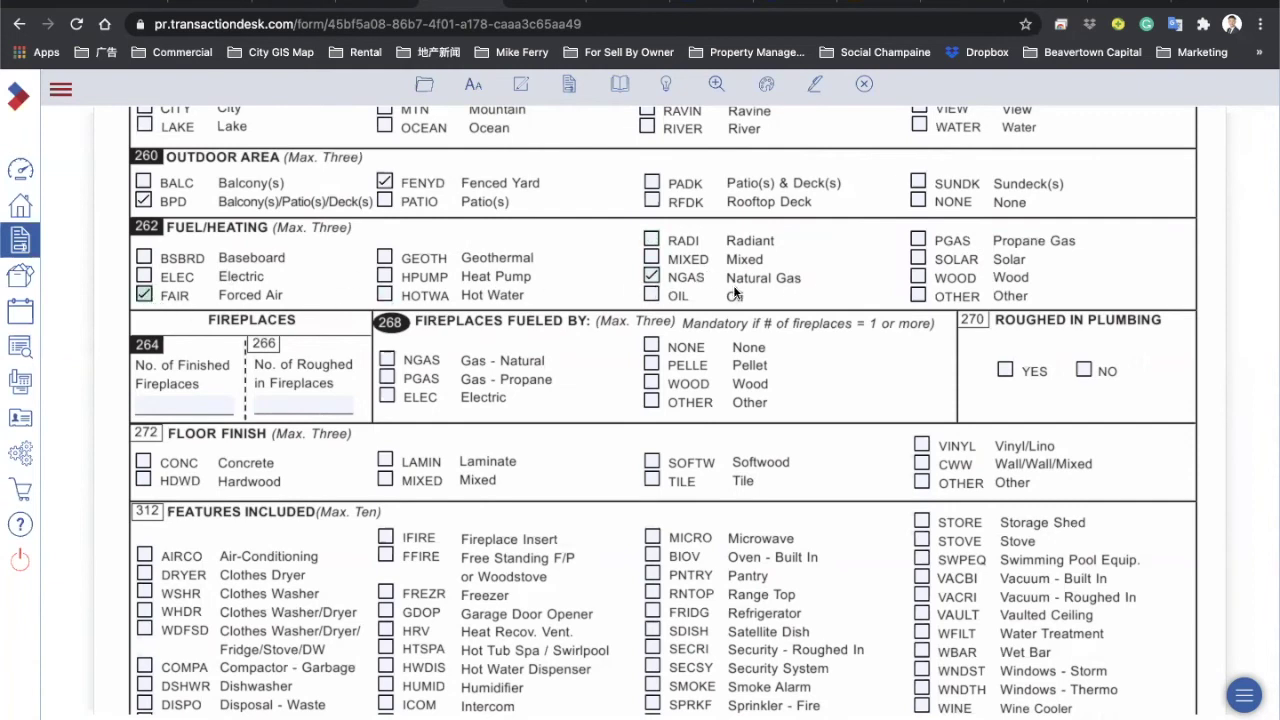
scroll(520, 280, "down", 3)
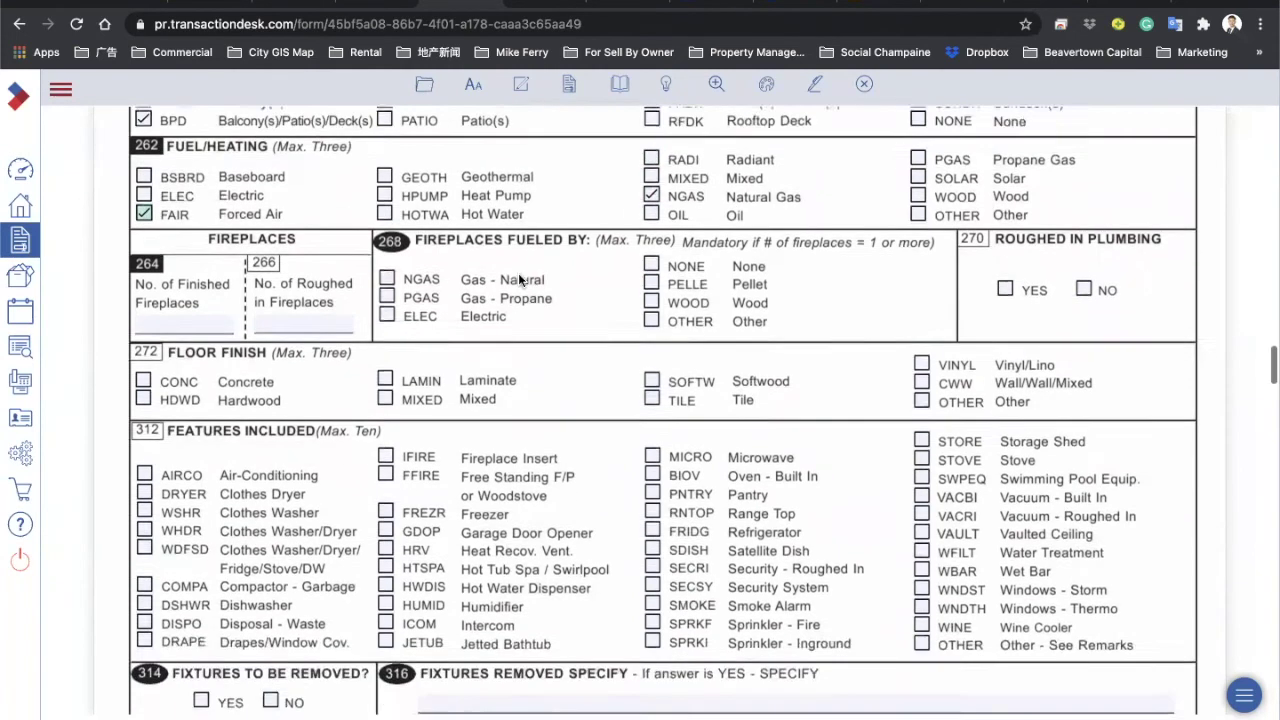
Step: Enter 1 finished fireplace, fuelled by NGAS and ELEC
left_click(185, 294)
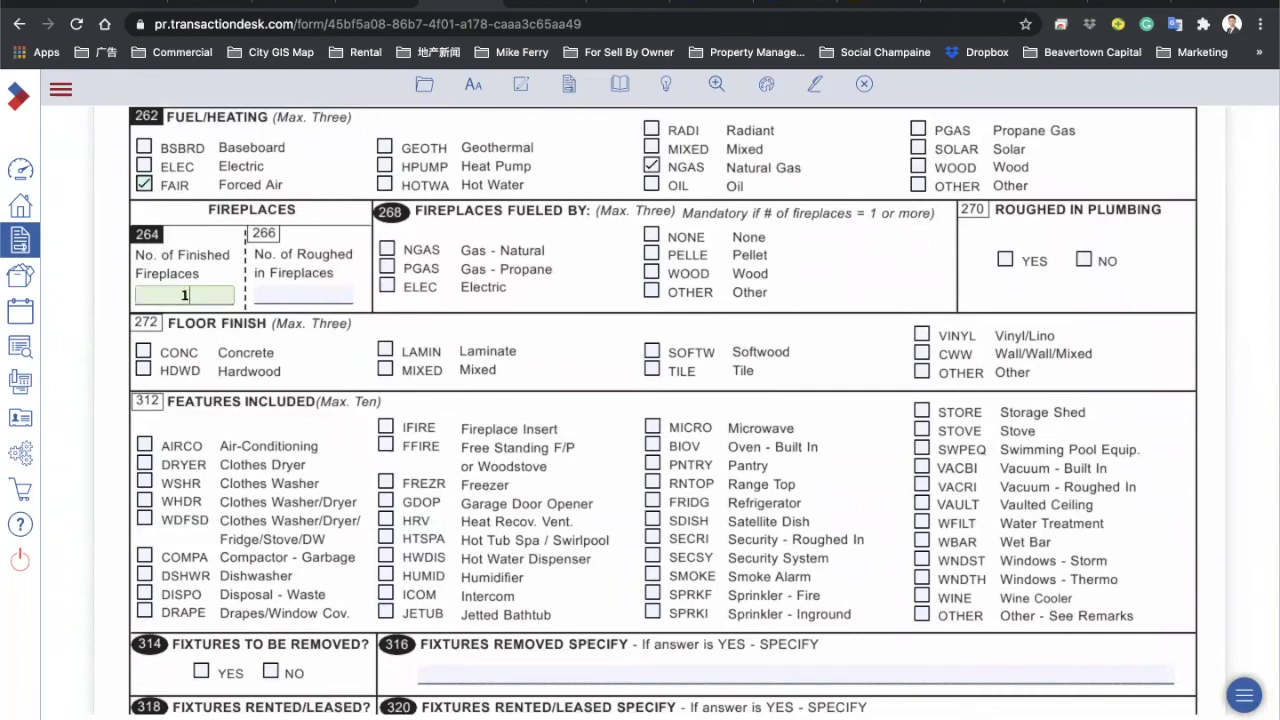
left_click(422, 303)
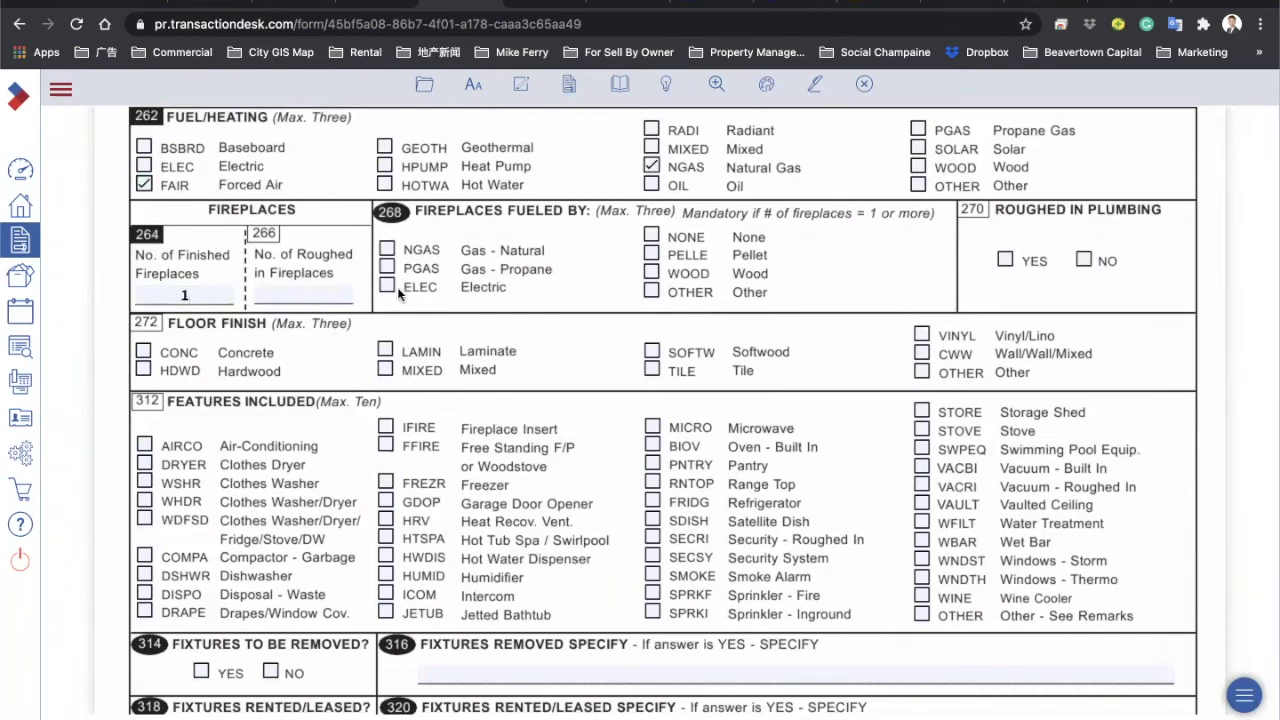
left_click(387, 248)
left_click(387, 286)
Step: Try the Mixed and Vinyl/Lino floor finishes, then leave both unticked
scroll(495, 289, "down", 3)
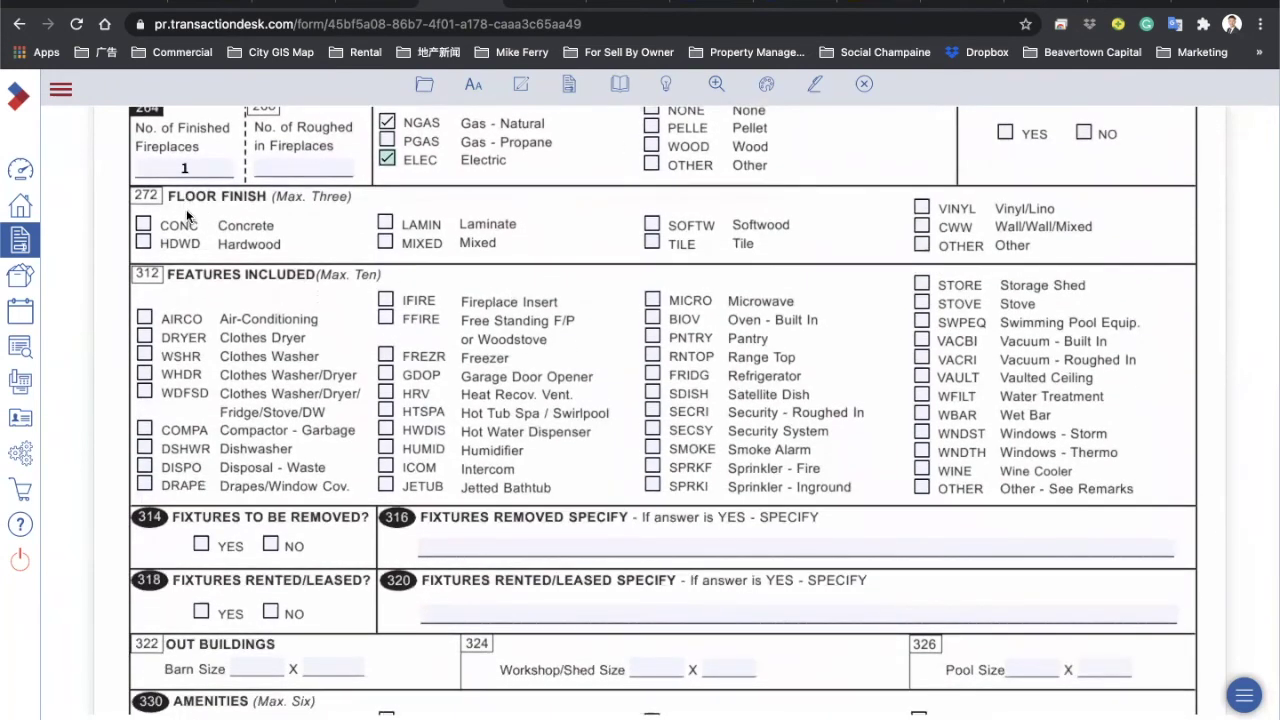
left_click(386, 243)
left_click(922, 209)
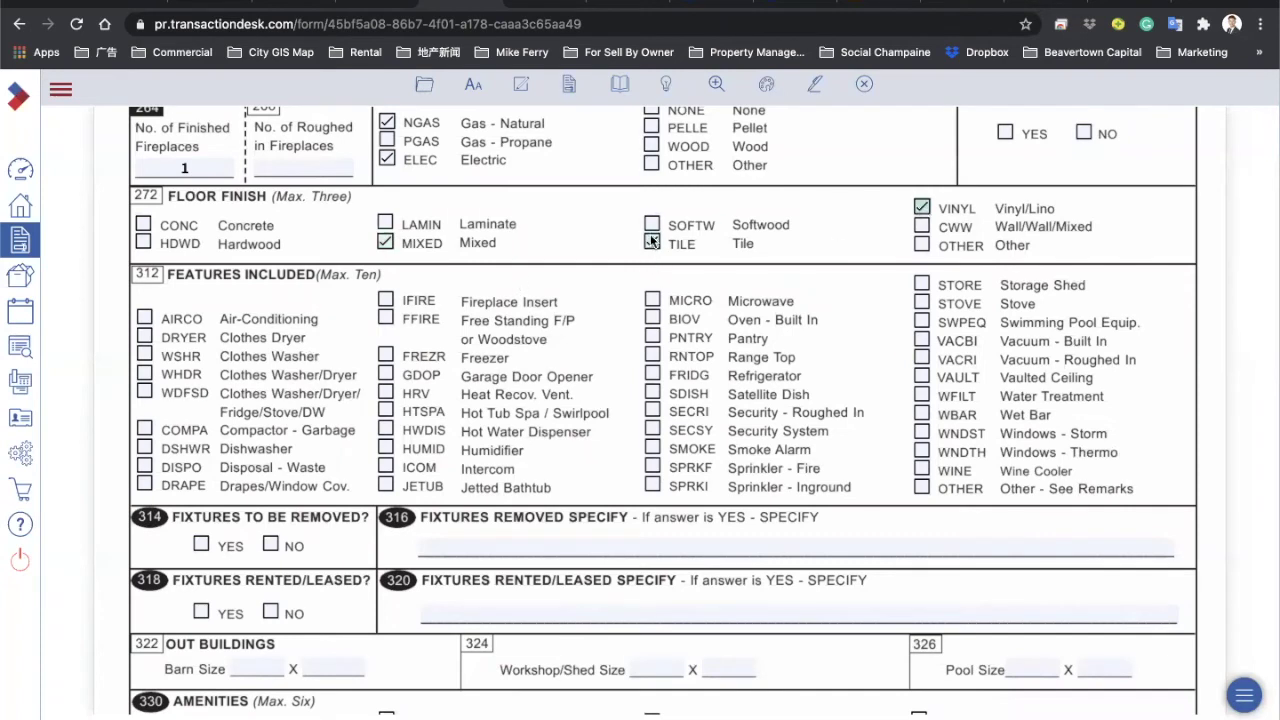
left_click(386, 243)
left_click(922, 208)
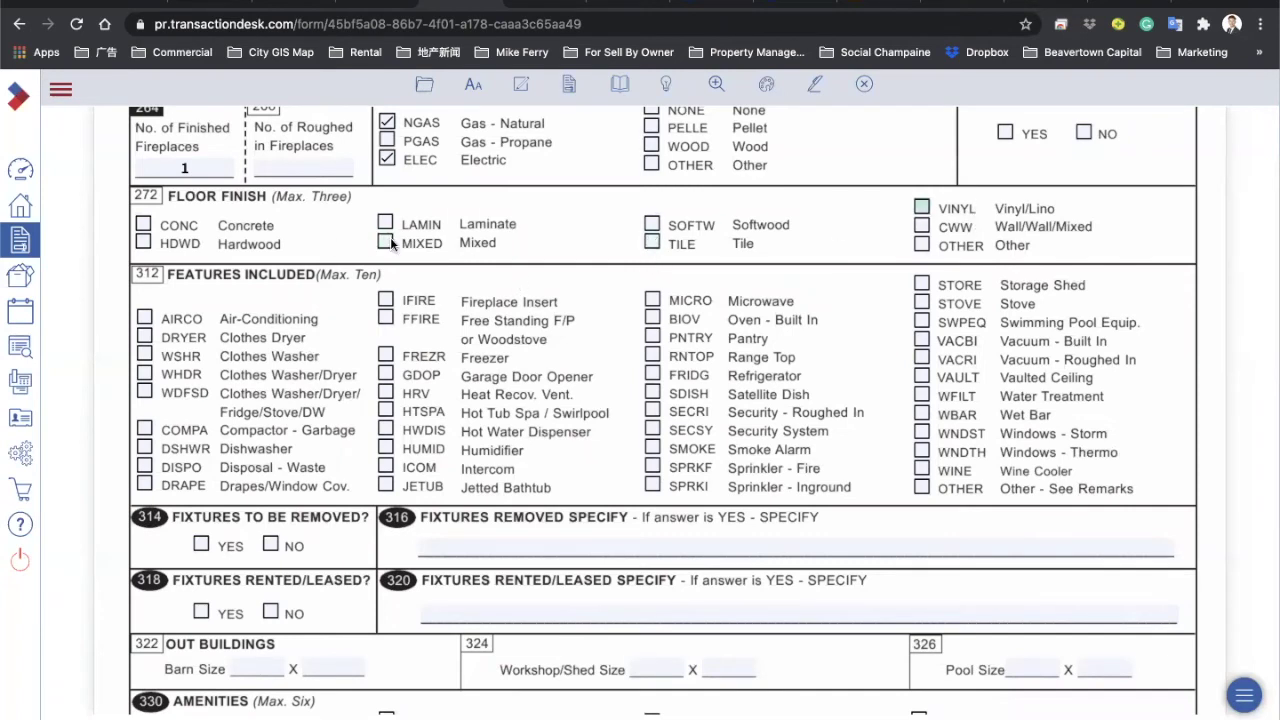
Step: Tick AIRCO, WDFSD, MICRO, VACBI, SMOKE and SECSY in Features Included
scroll(337, 171, "down", 2)
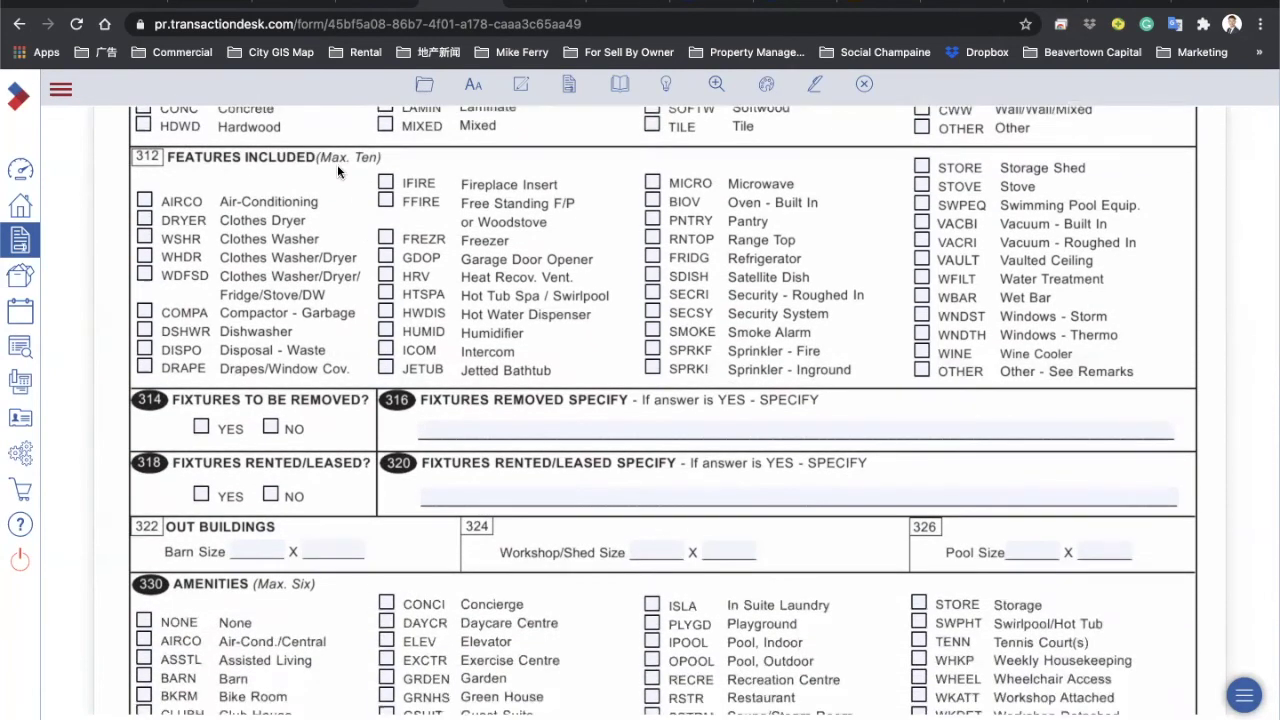
left_click(146, 199)
left_click(147, 276)
left_click(652, 182)
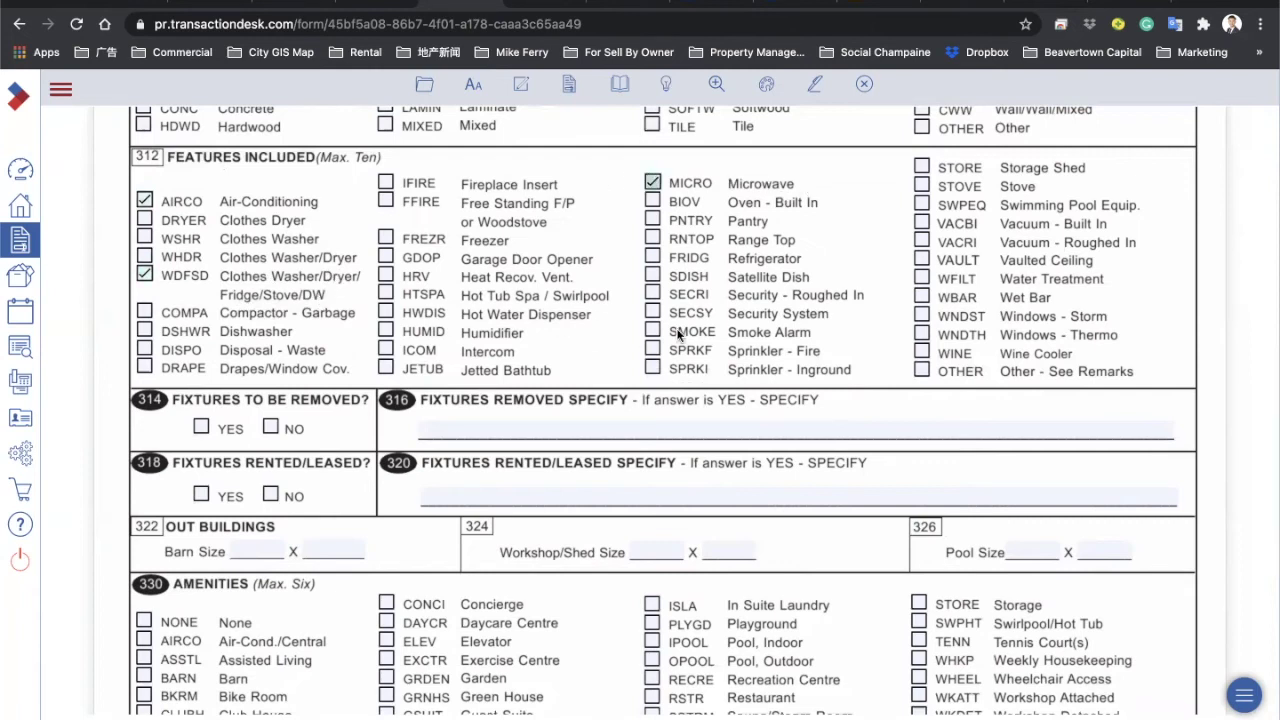
left_click(922, 223)
left_click(653, 331)
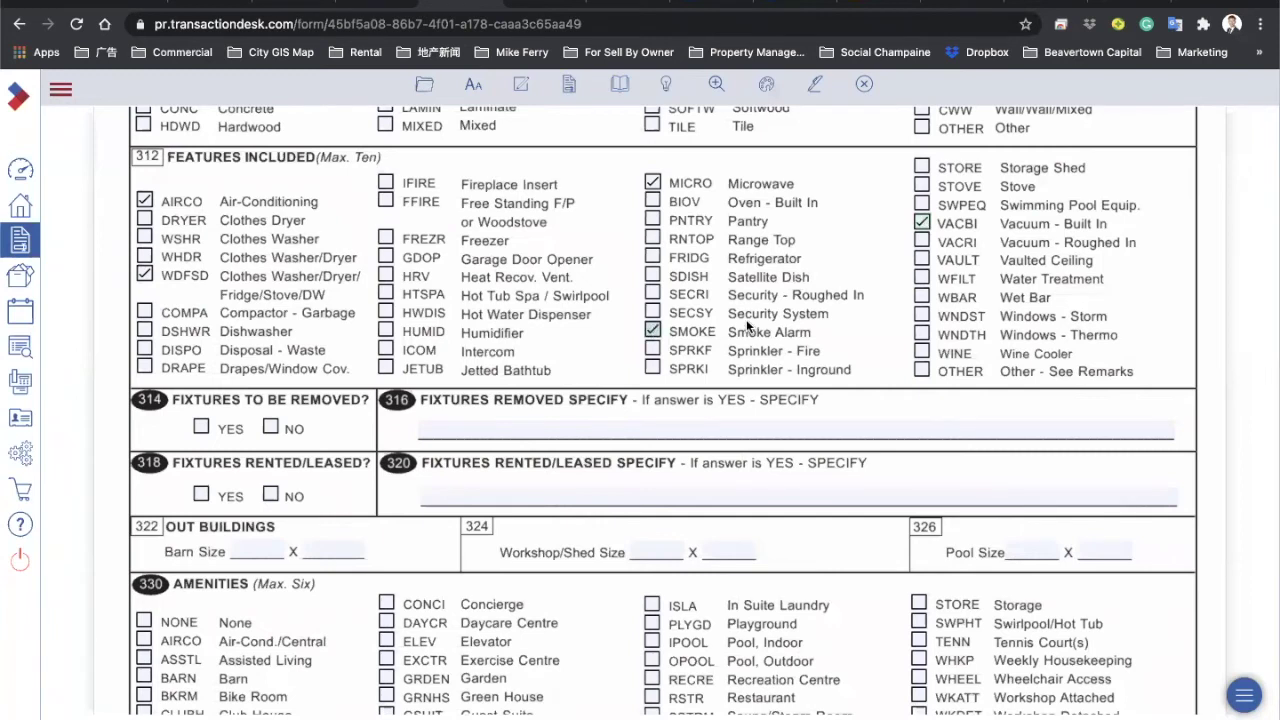
left_click(653, 313)
Step: Answer NO to Fixtures To Be Removed, discarding the 'Chandelier' entry
scroll(477, 316, "down", 3)
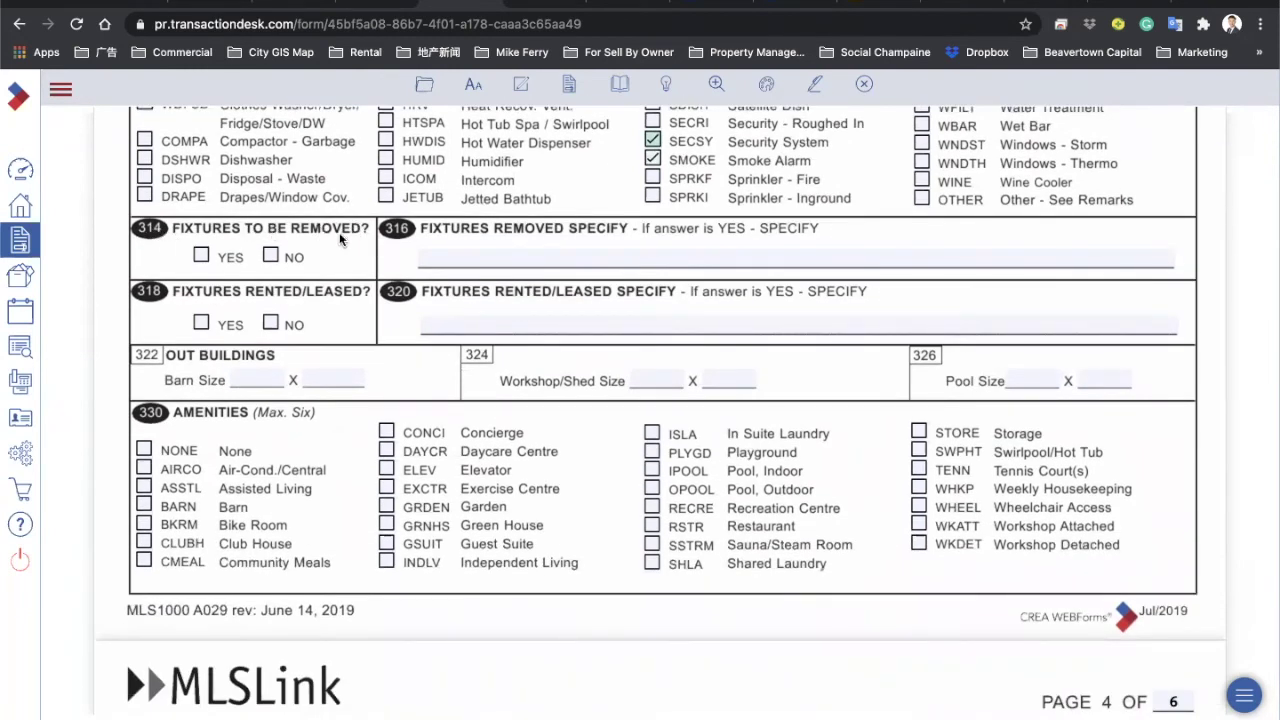
left_click(202, 256)
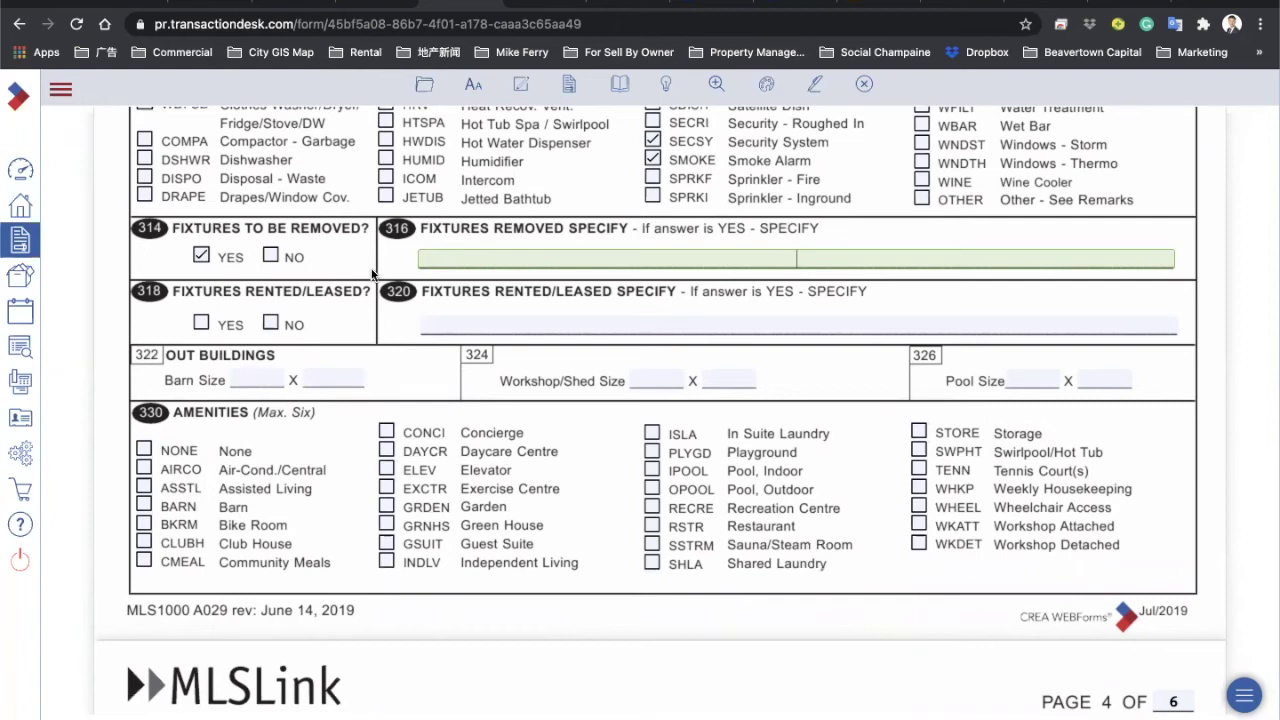
type("Chandelier")
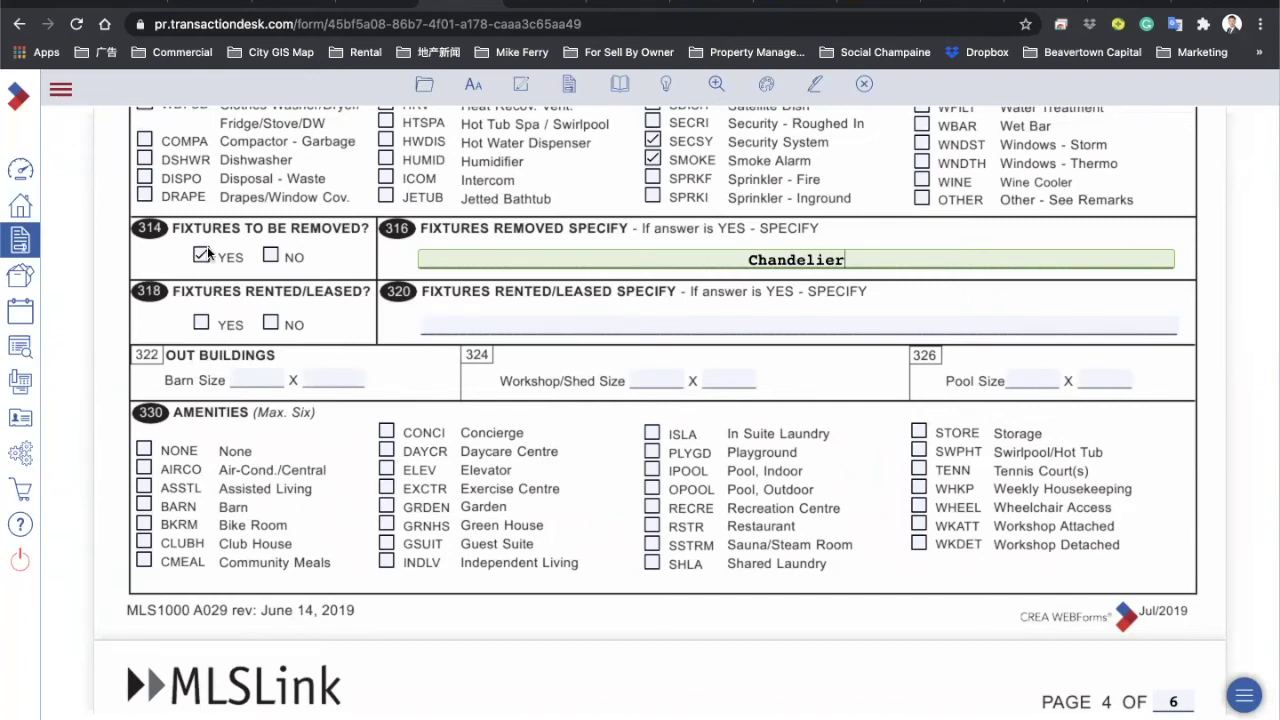
left_click(271, 256)
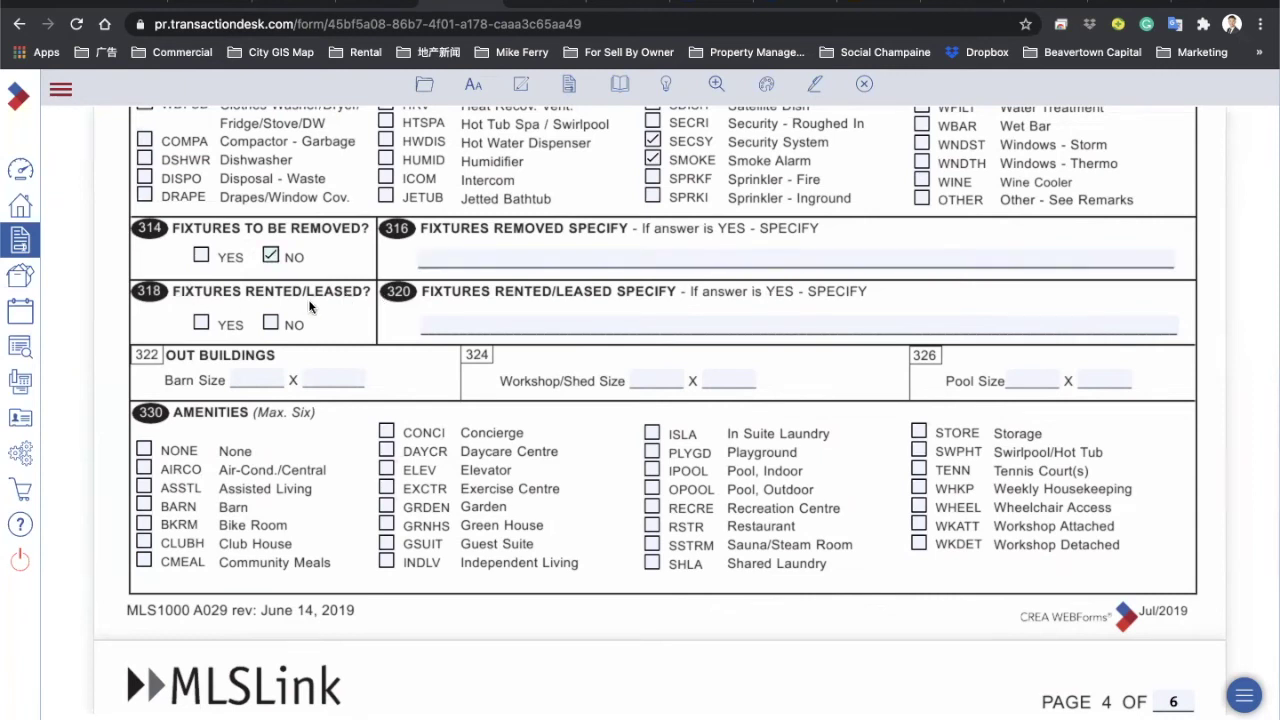
Step: Answer NO to Fixtures Rented/Leased, discarding the 'Security alarm' entry
left_click(201, 322)
left_click(455, 320)
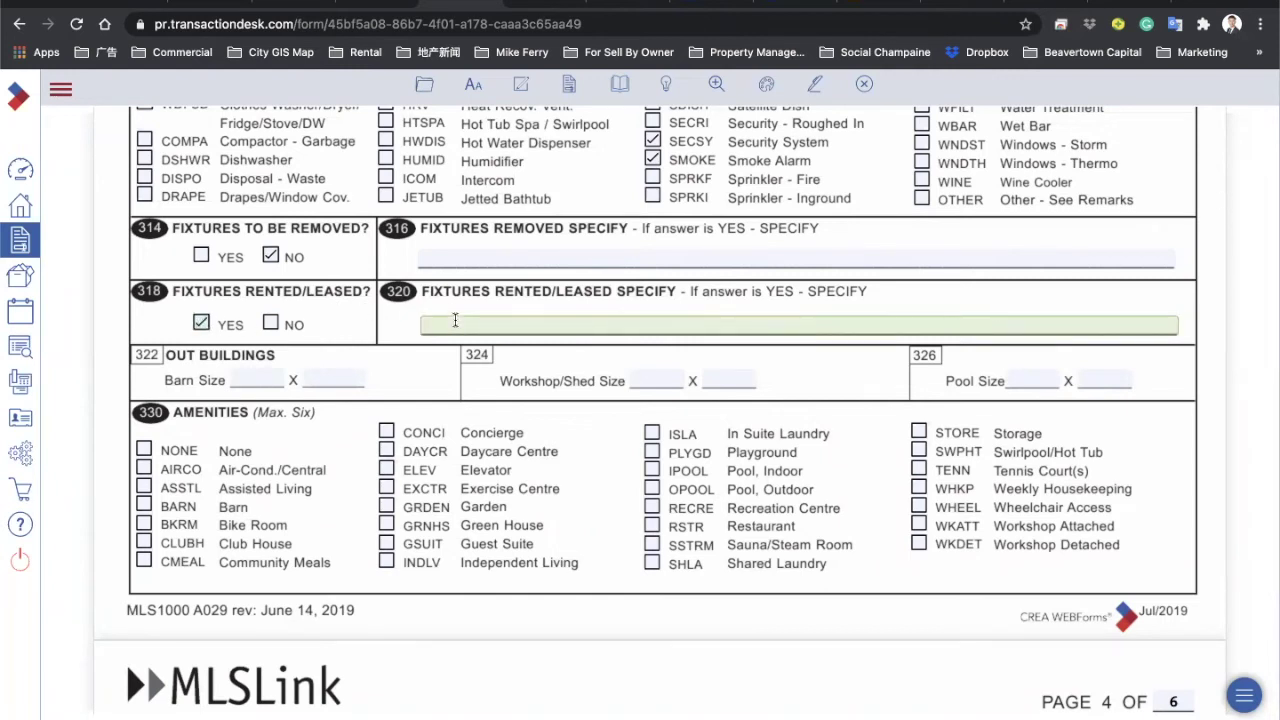
type("Security alarm")
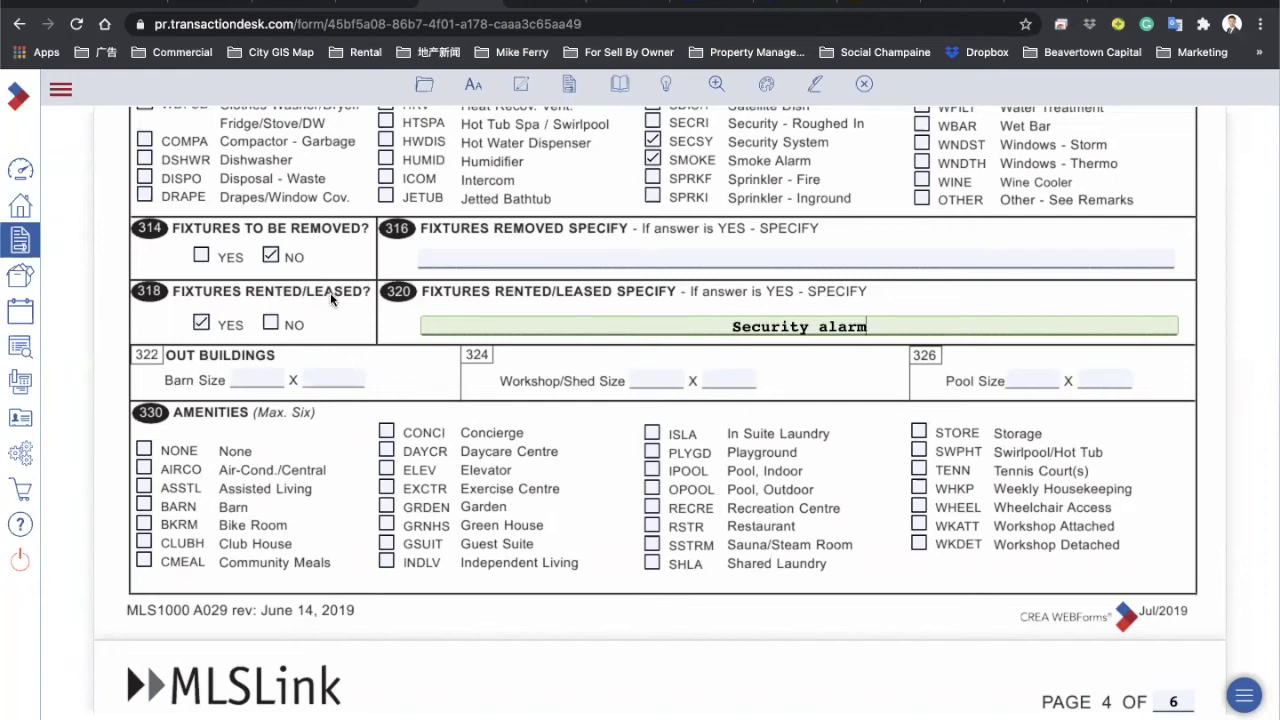
left_click(270, 322)
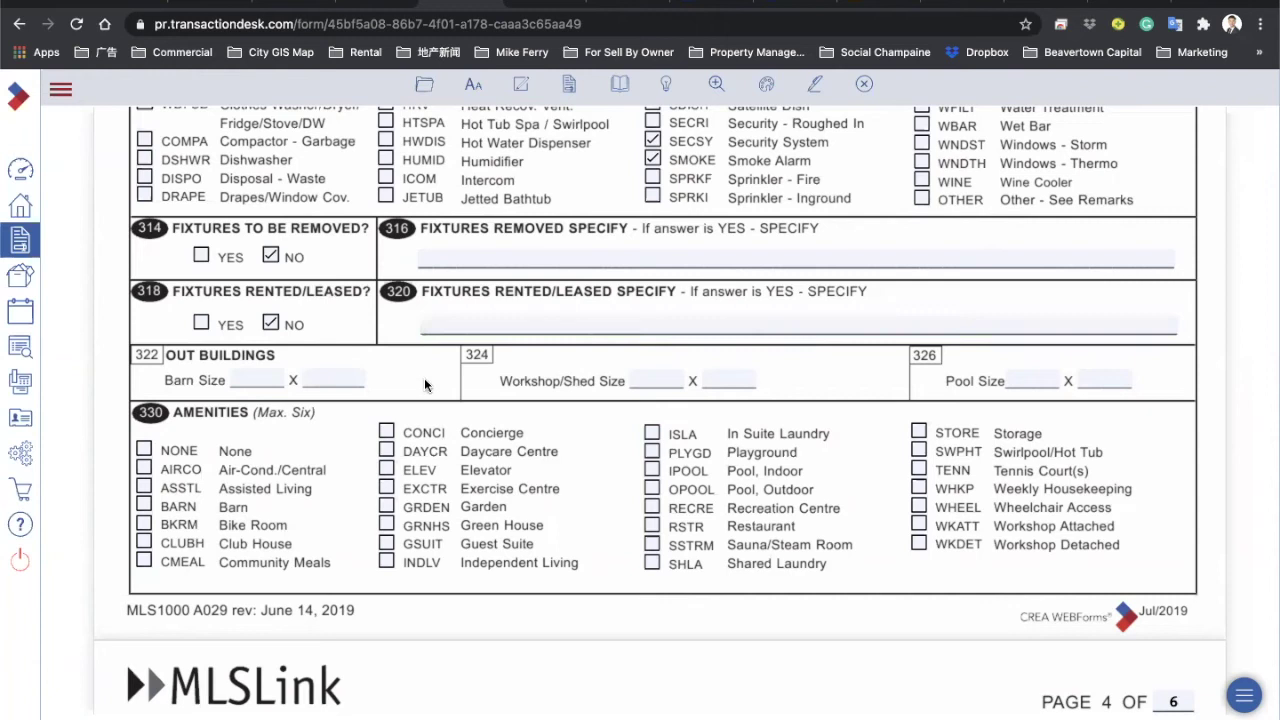
Step: Tick AIRCO, BKRM, CLUBH, CONCI, ELEV and GRDEN, and try Exercise Centre and ISLA
scroll(425, 385, "down", 3)
left_click(146, 295)
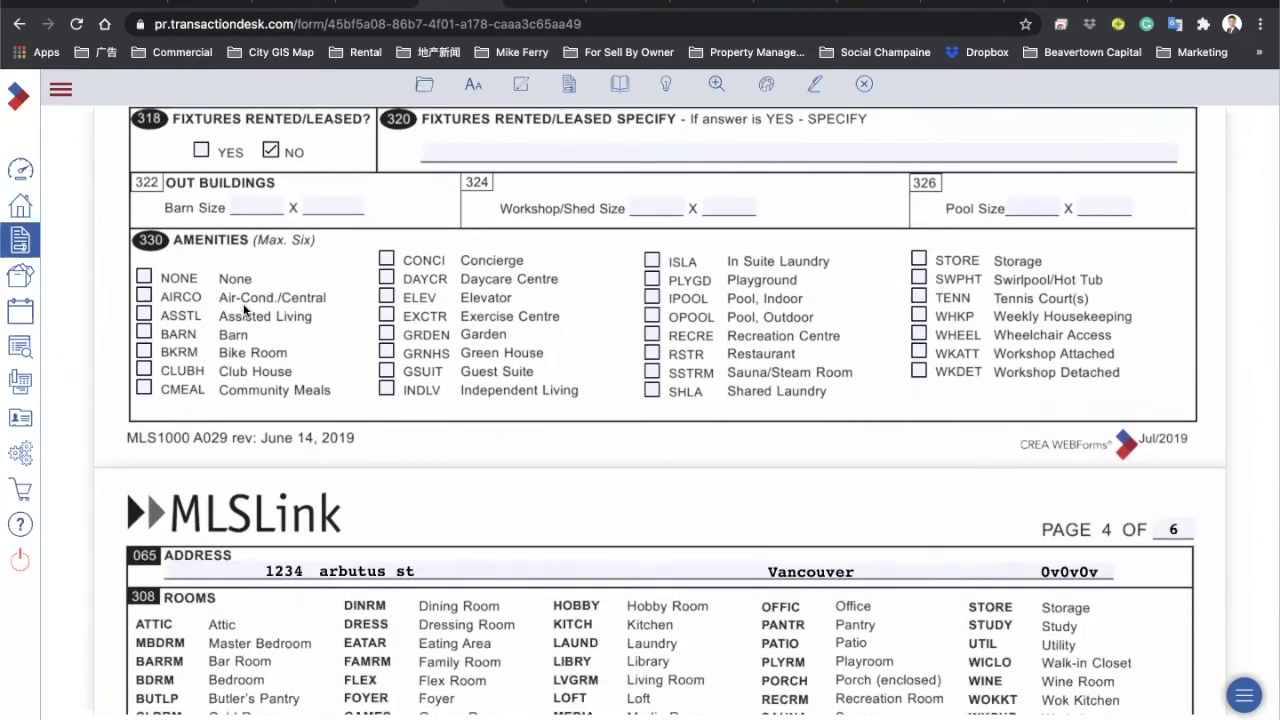
left_click(144, 352)
left_click(144, 371)
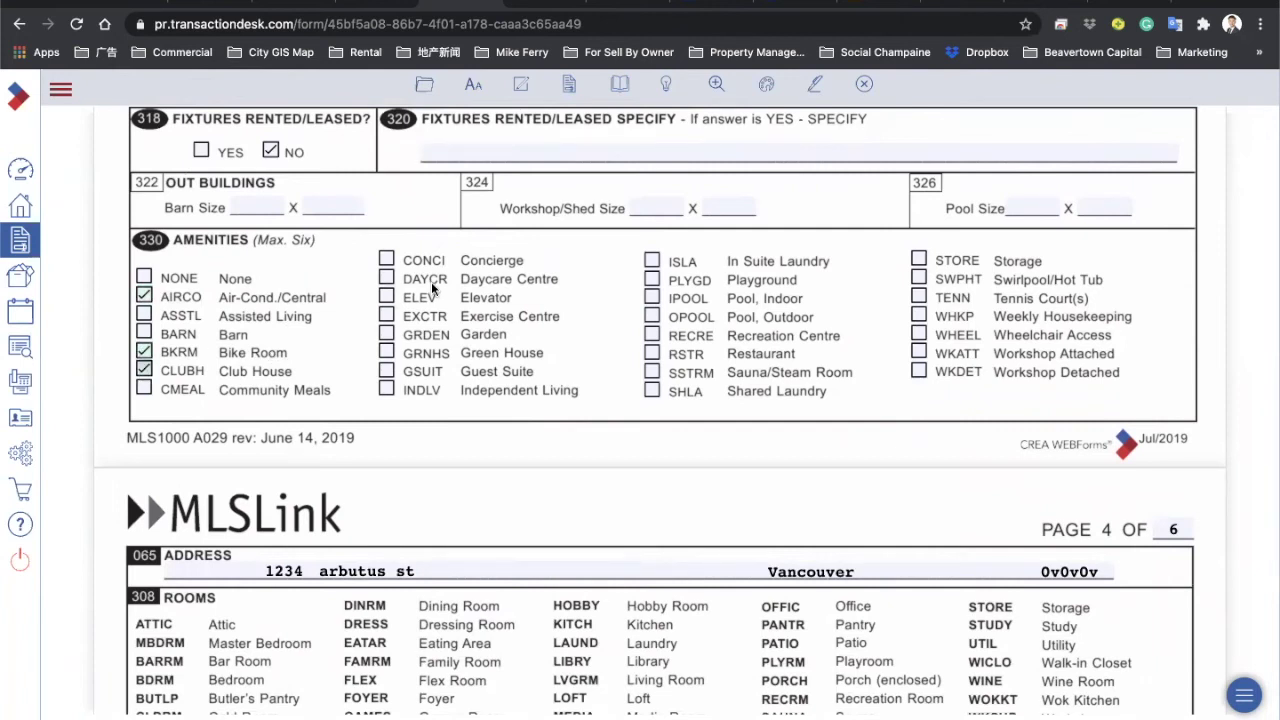
left_click(386, 259)
left_click(386, 297)
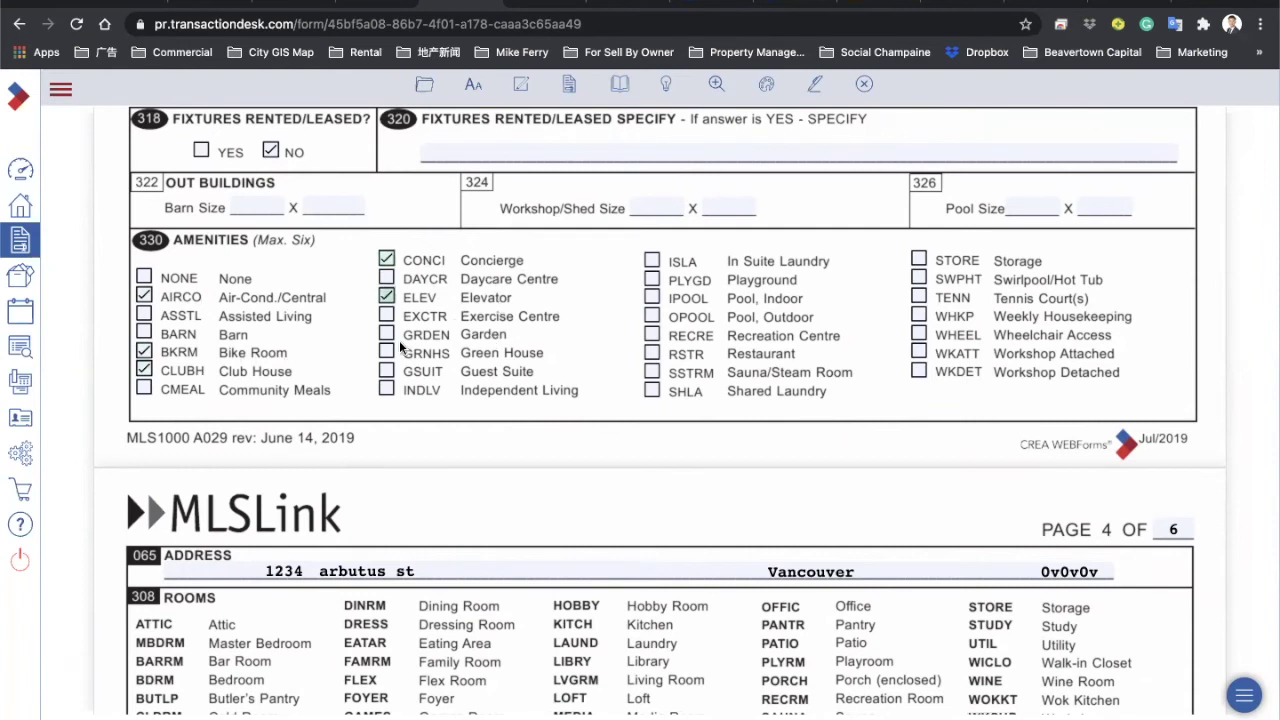
left_click(385, 336)
left_click(385, 316)
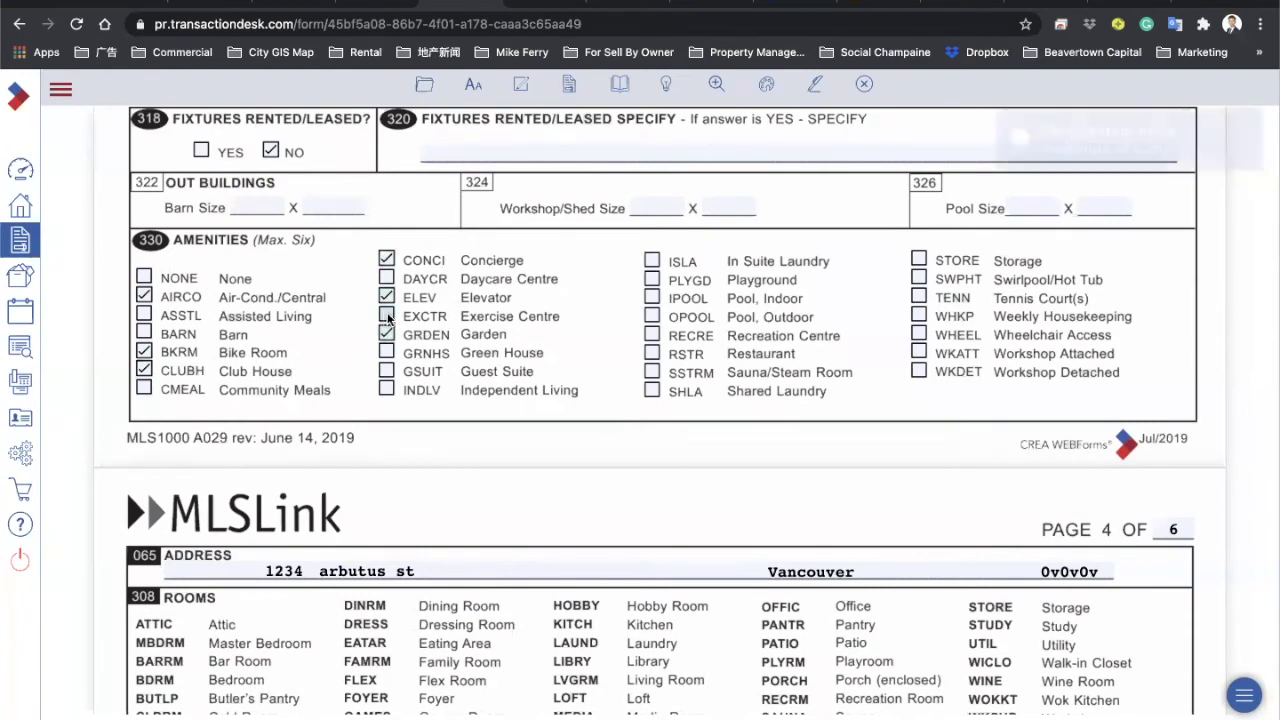
left_click(652, 261)
Step: Clear all amenities, then tick only ISLA, ELEV and AIRCO
left_click(387, 259)
left_click(386, 297)
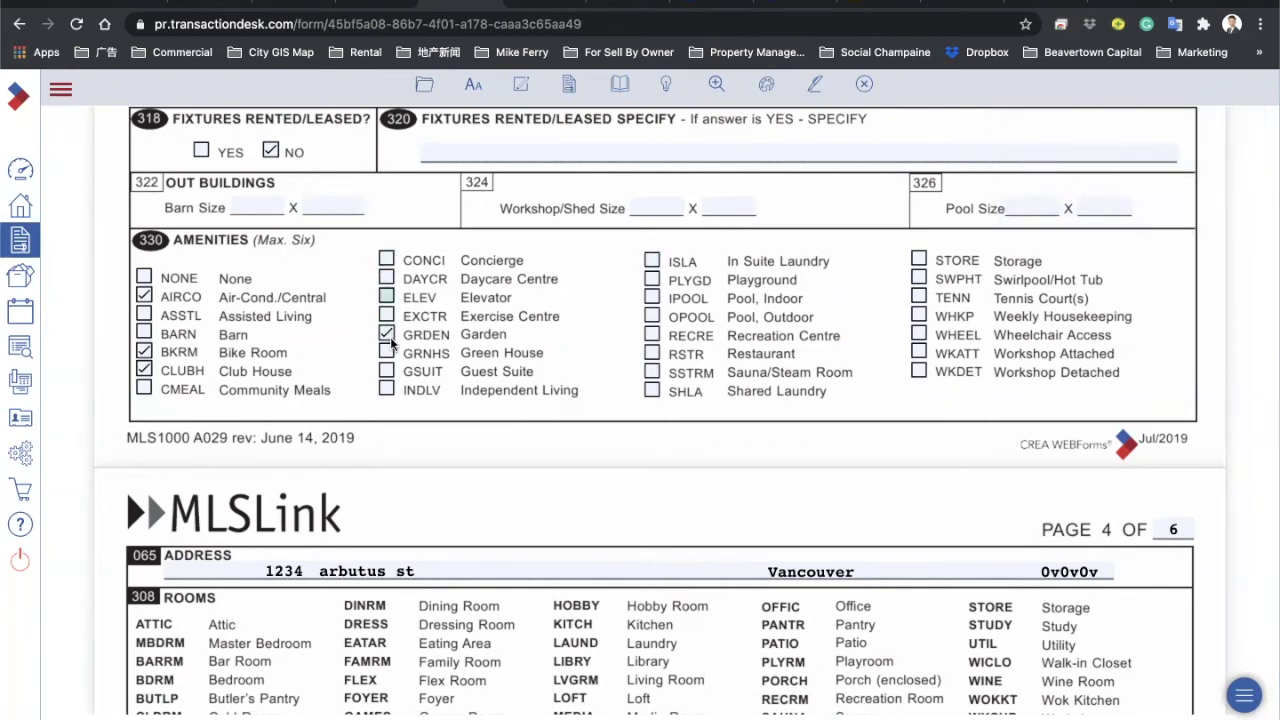
left_click(386, 335)
left_click(144, 295)
left_click(144, 351)
left_click(144, 370)
left_click(652, 261)
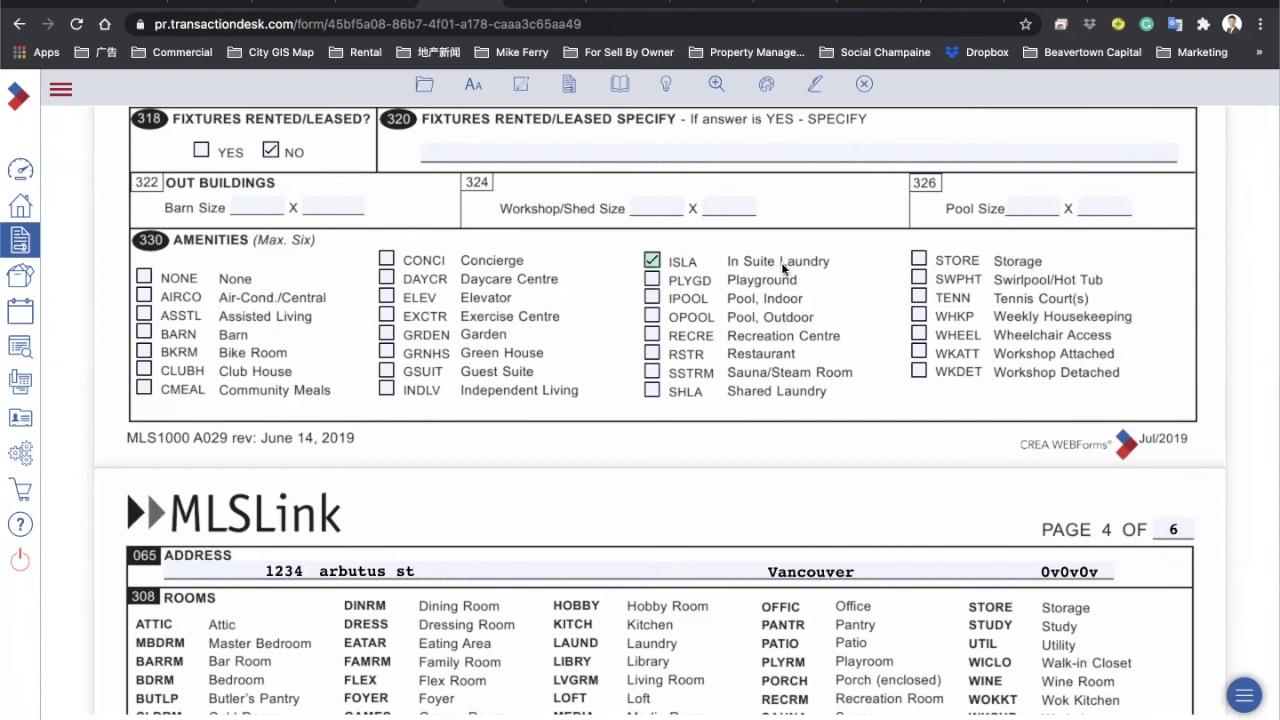
left_click(387, 297)
left_click(143, 296)
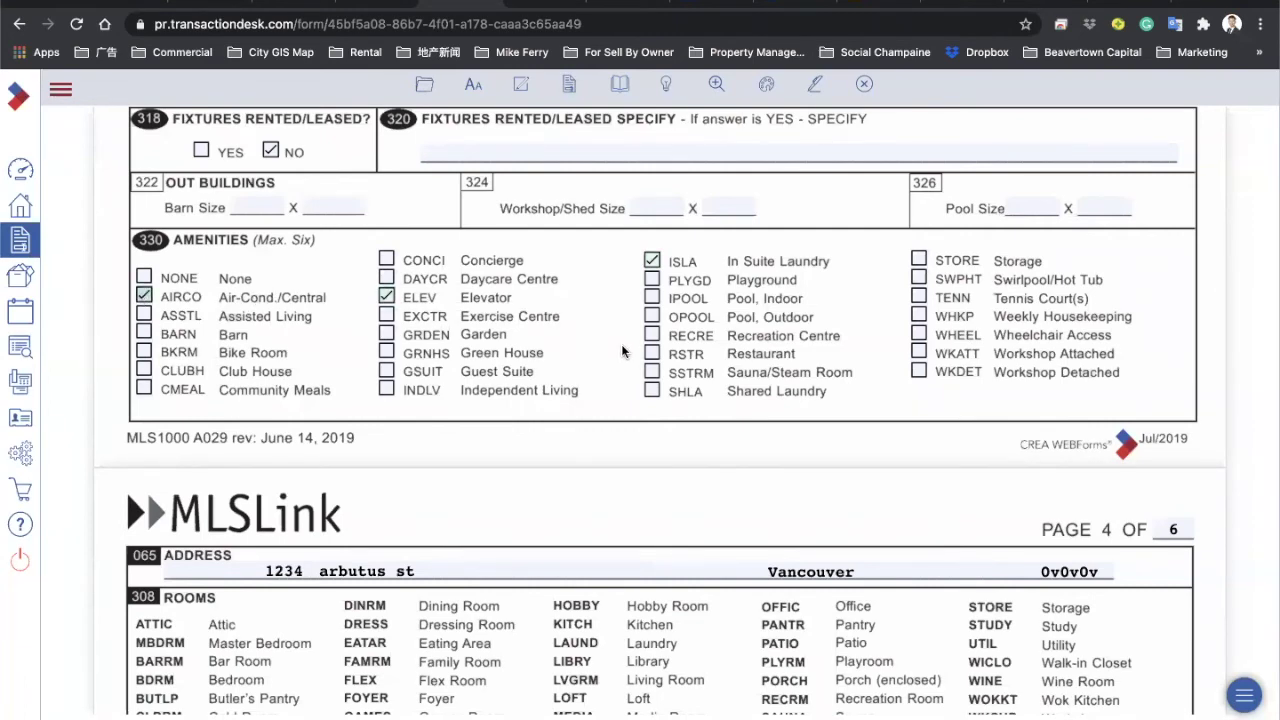
Step: Mark the first floor row MAIN with rooms LVGRM, DINRM and KITCH
scroll(622, 350, "down", 5)
scroll(622, 350, "up", 1)
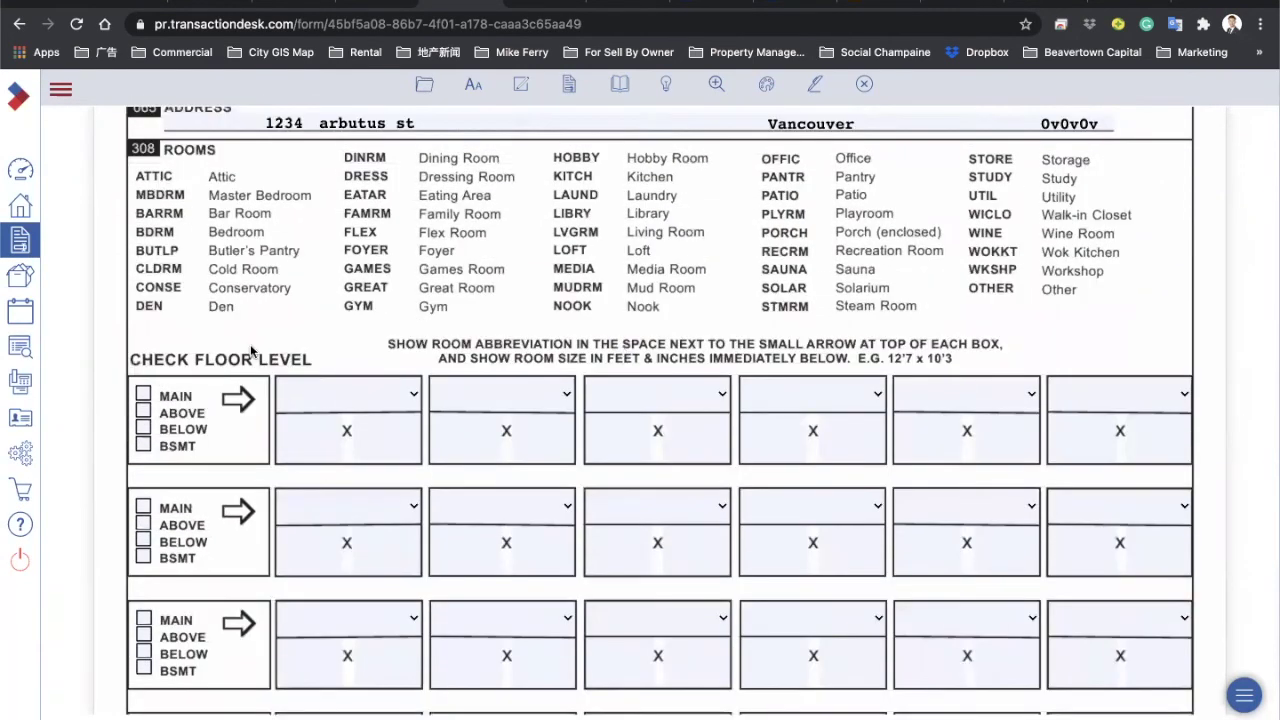
left_click(143, 396)
left_click(353, 388)
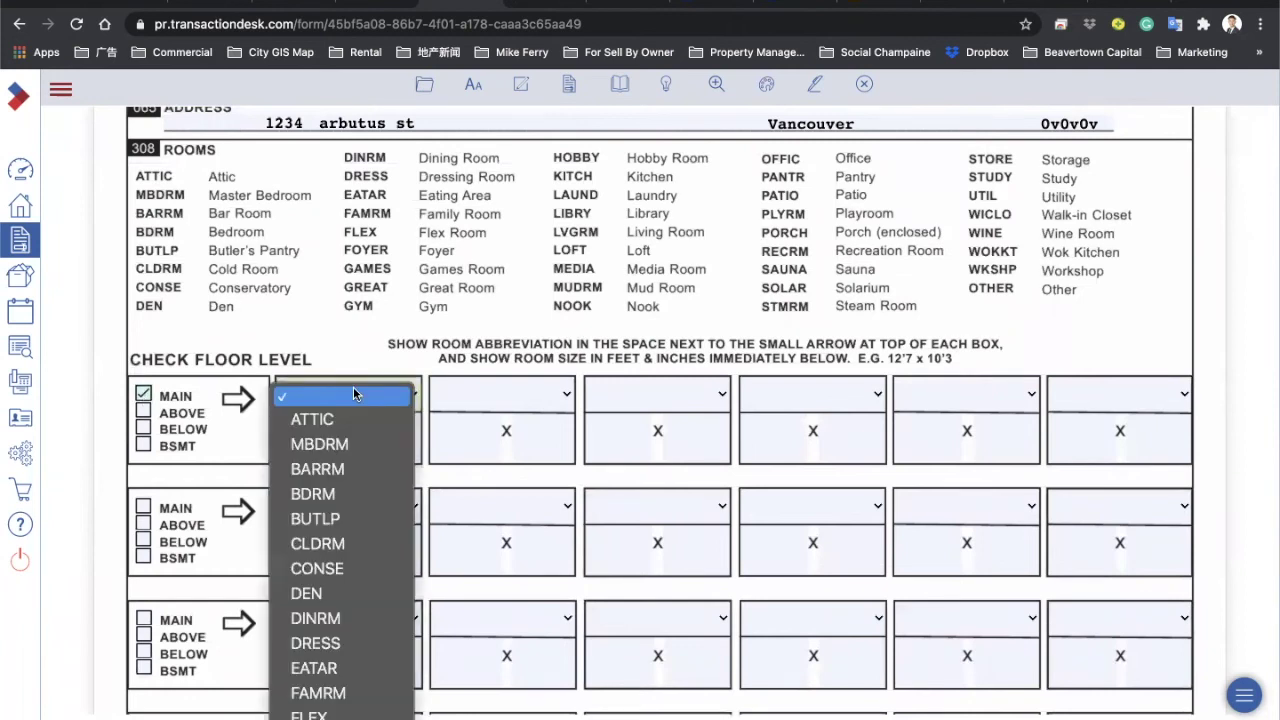
left_click(330, 686)
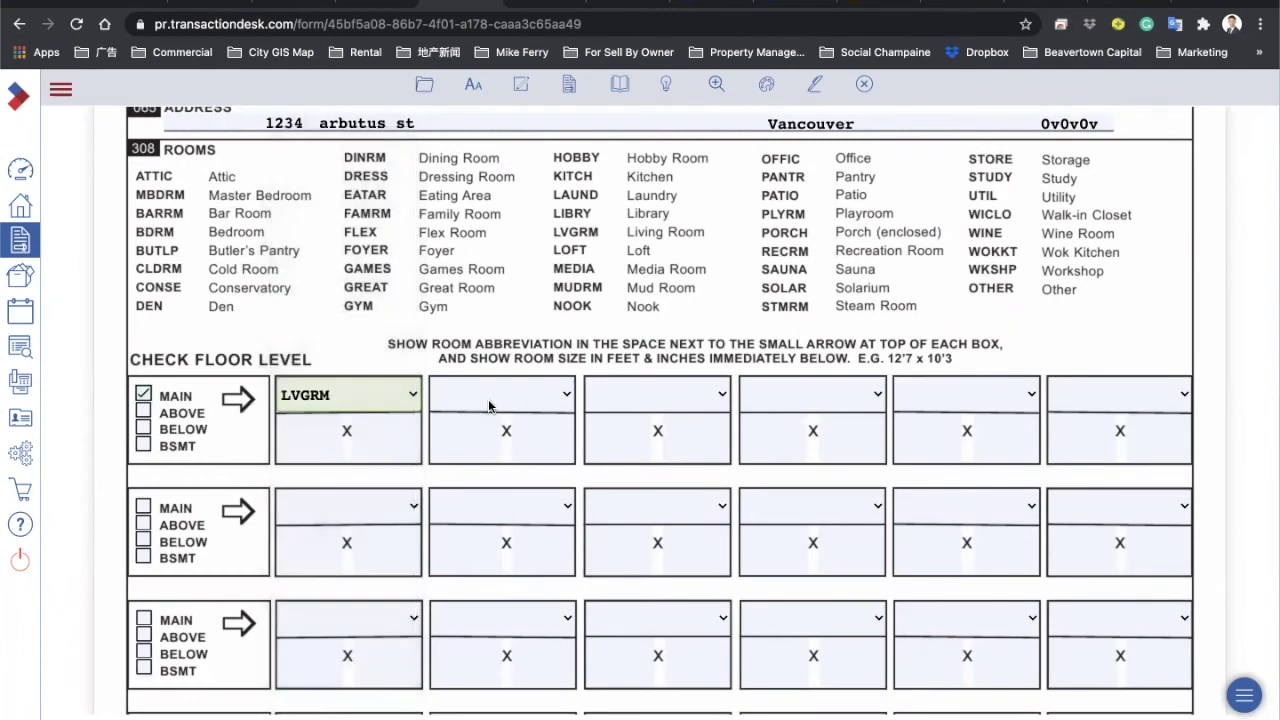
left_click(488, 399)
type("di")
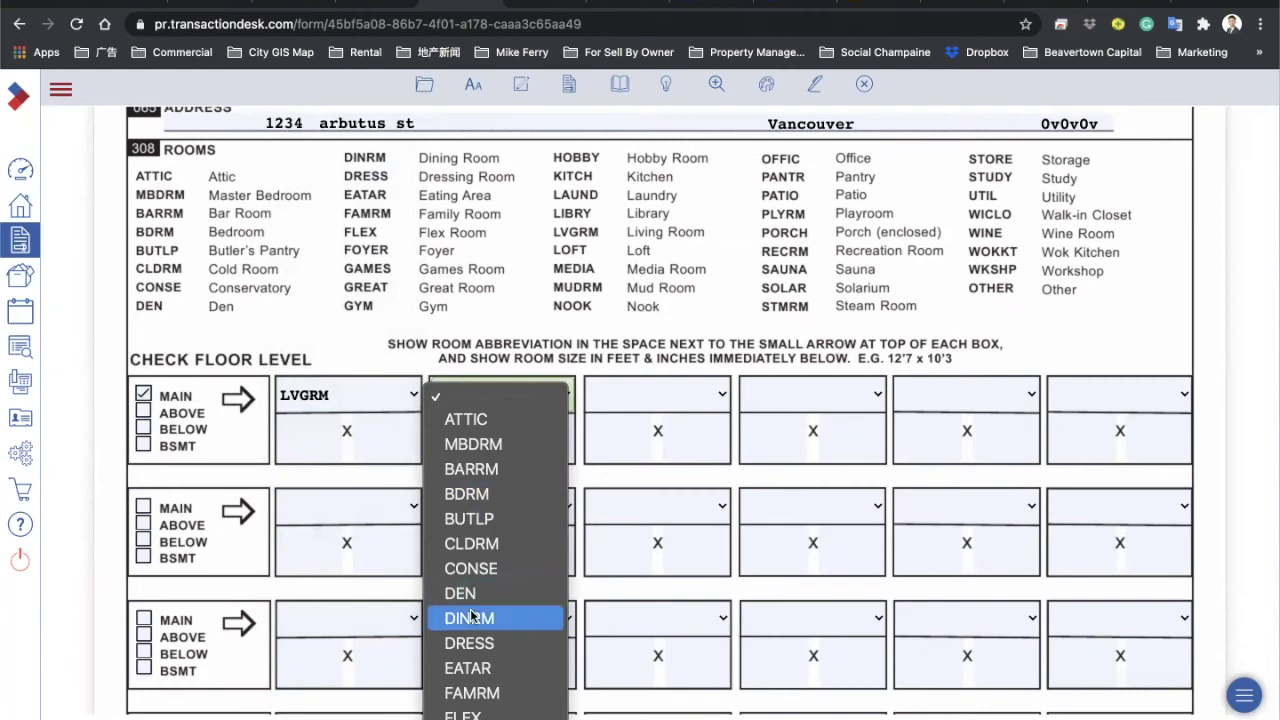
left_click(486, 614)
left_click(683, 394)
type("k")
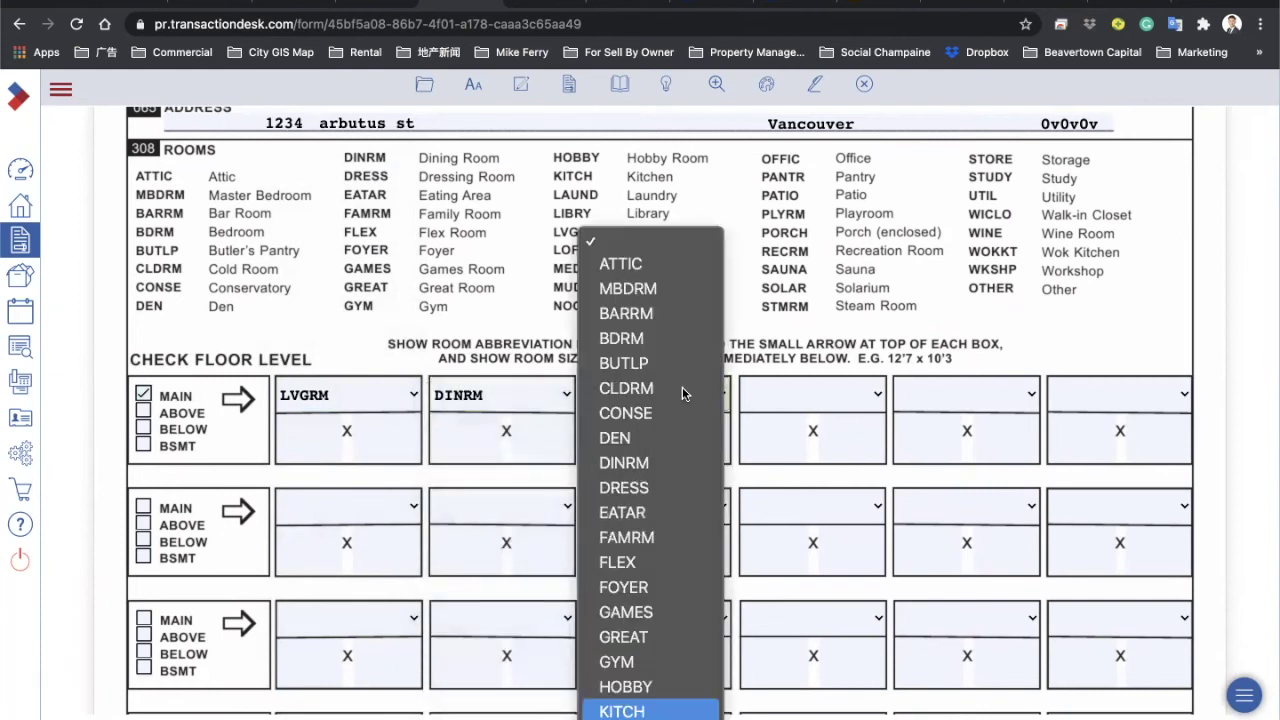
key("Up")
left_click(775, 410)
Step: Fill the remaining main-floor rooms with WOKKT, FAMRM and EATAR
left_click(775, 410)
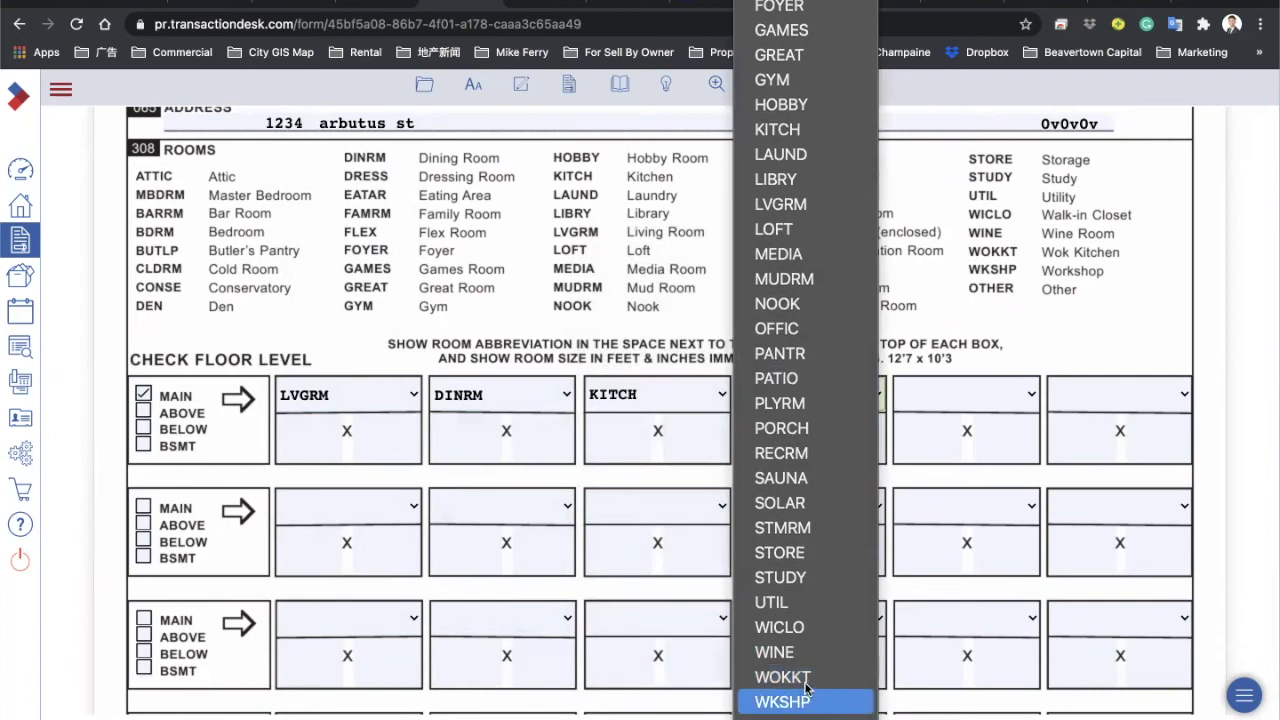
left_click(785, 677)
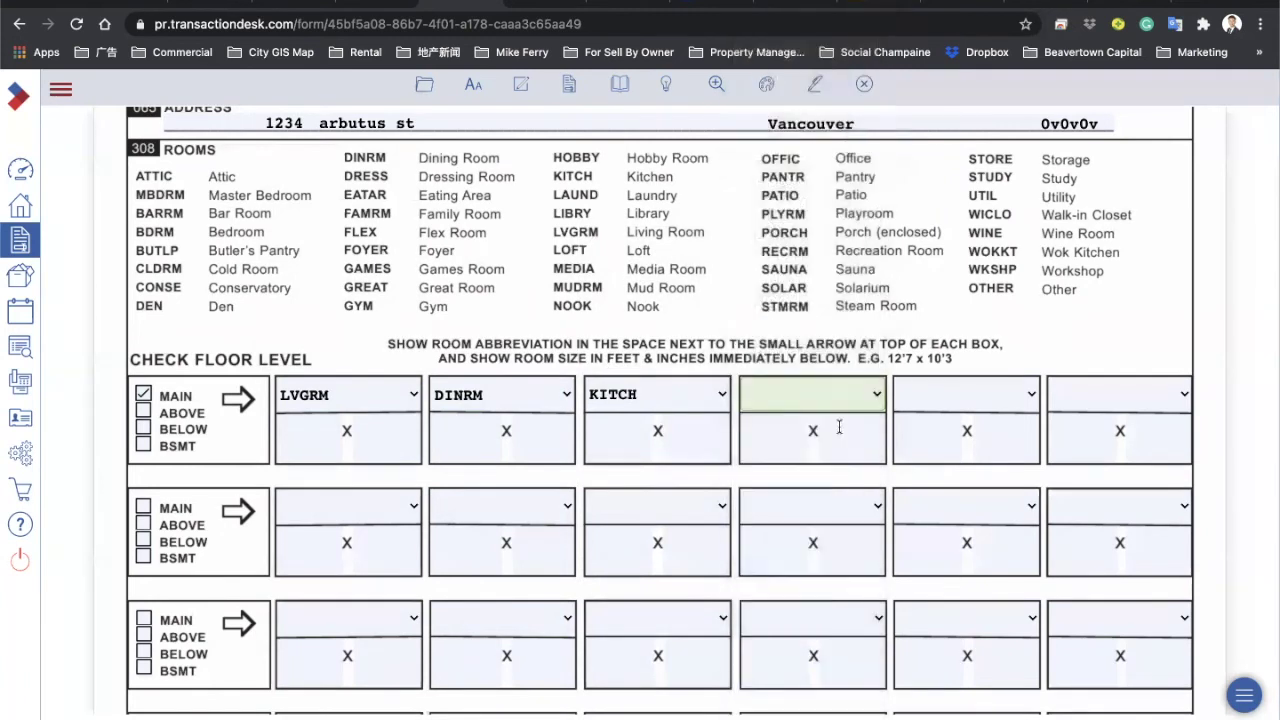
left_click(955, 408)
type("f")
key("Return")
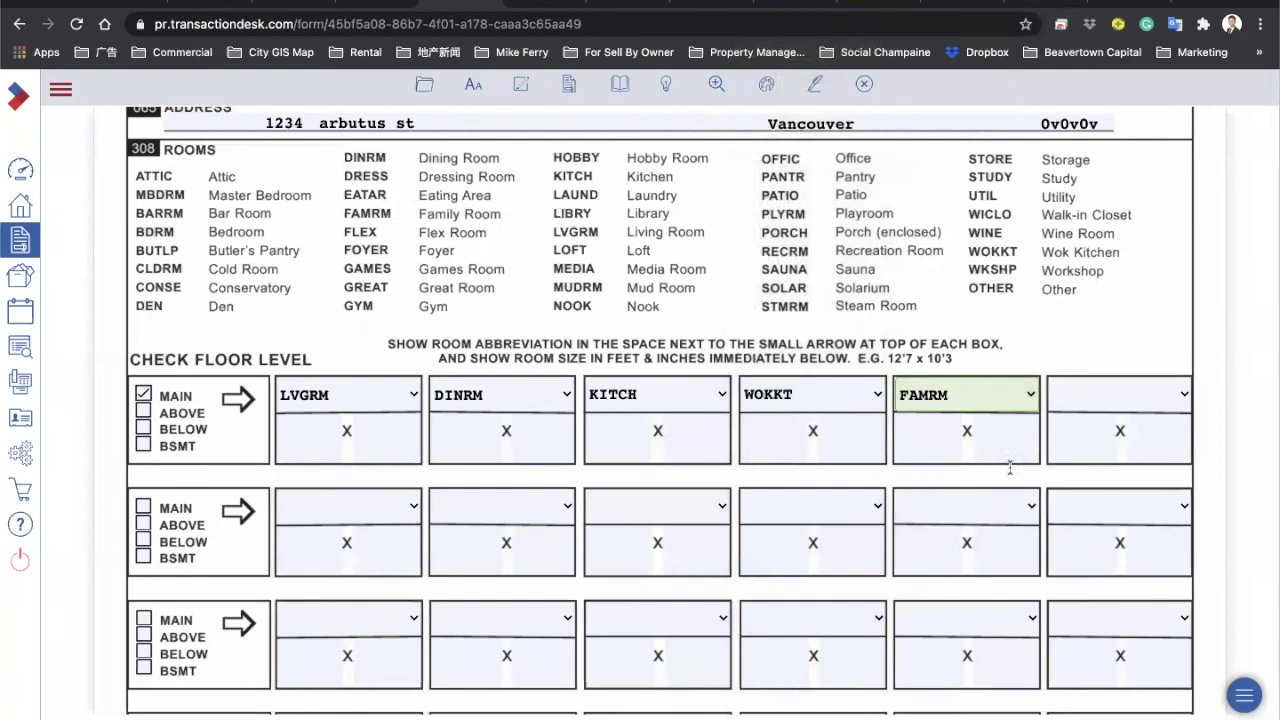
left_click(1081, 408)
type("e")
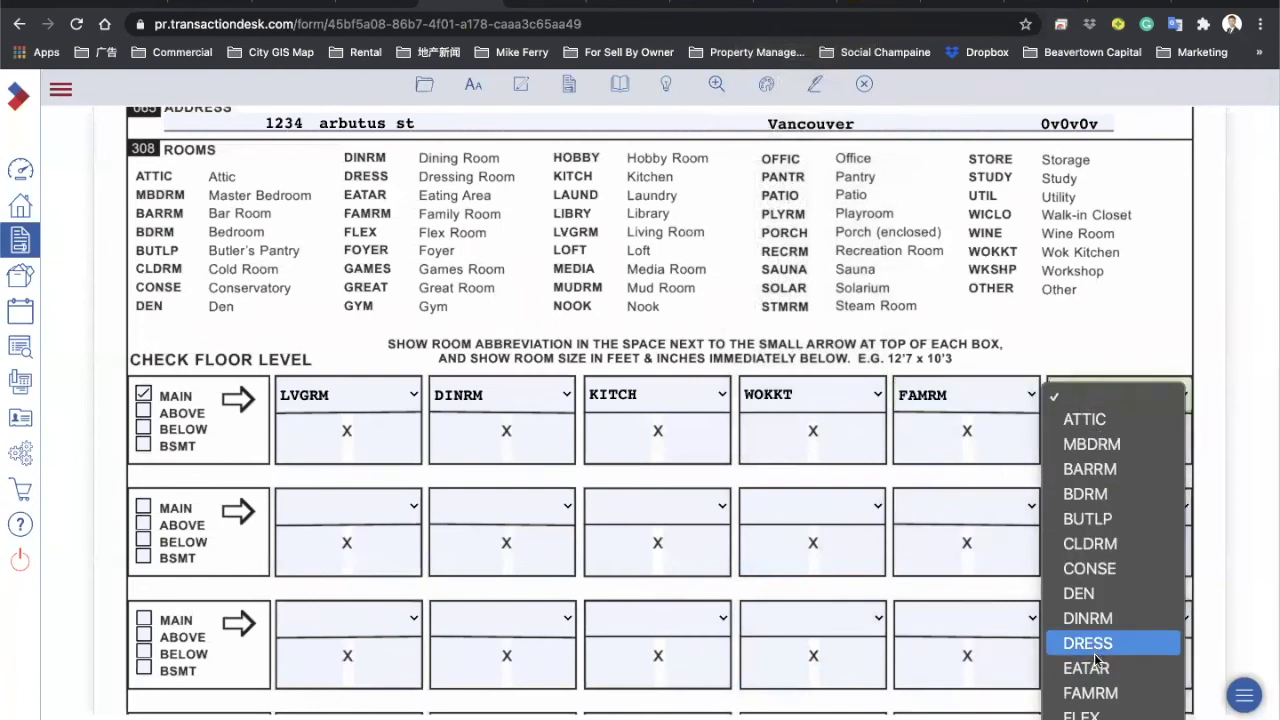
left_click(1086, 668)
left_click(283, 450)
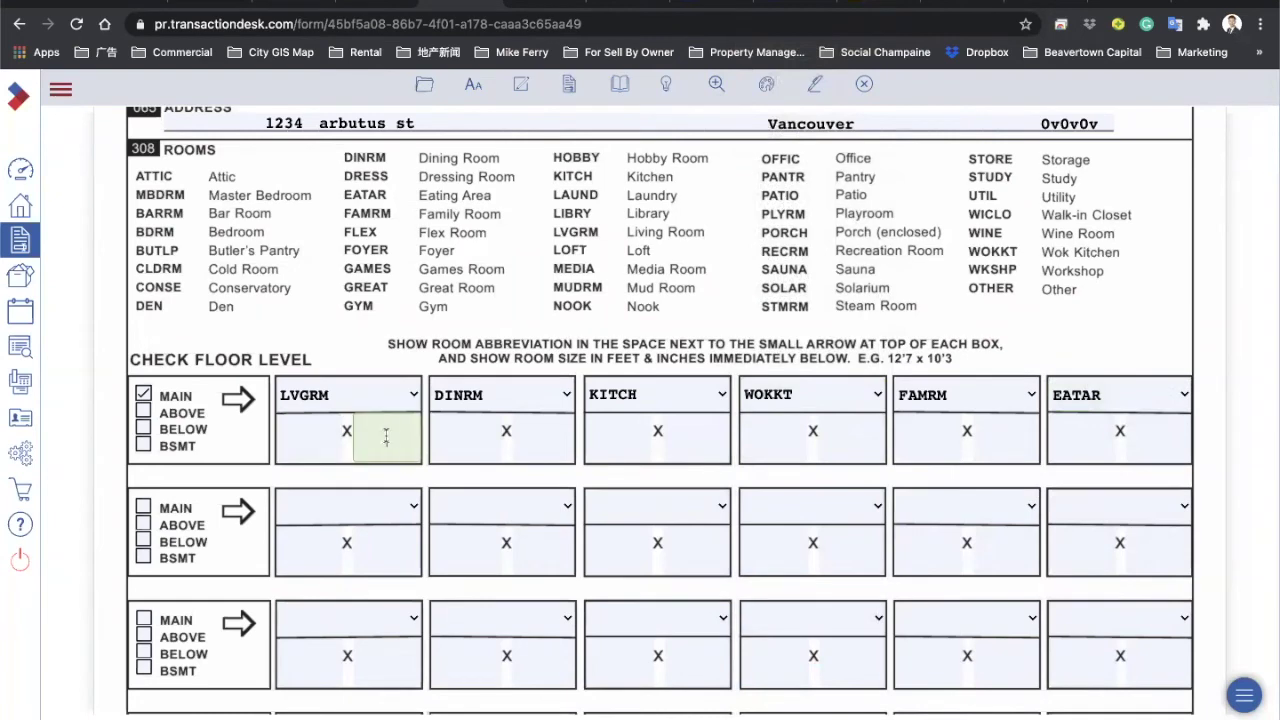
left_click(613, 8)
Step: Copy the Living Room's 19'11 from Paragon's room table into the LVGRM size field
scroll(273, 378, "down", 5)
scroll(273, 378, "up", 2)
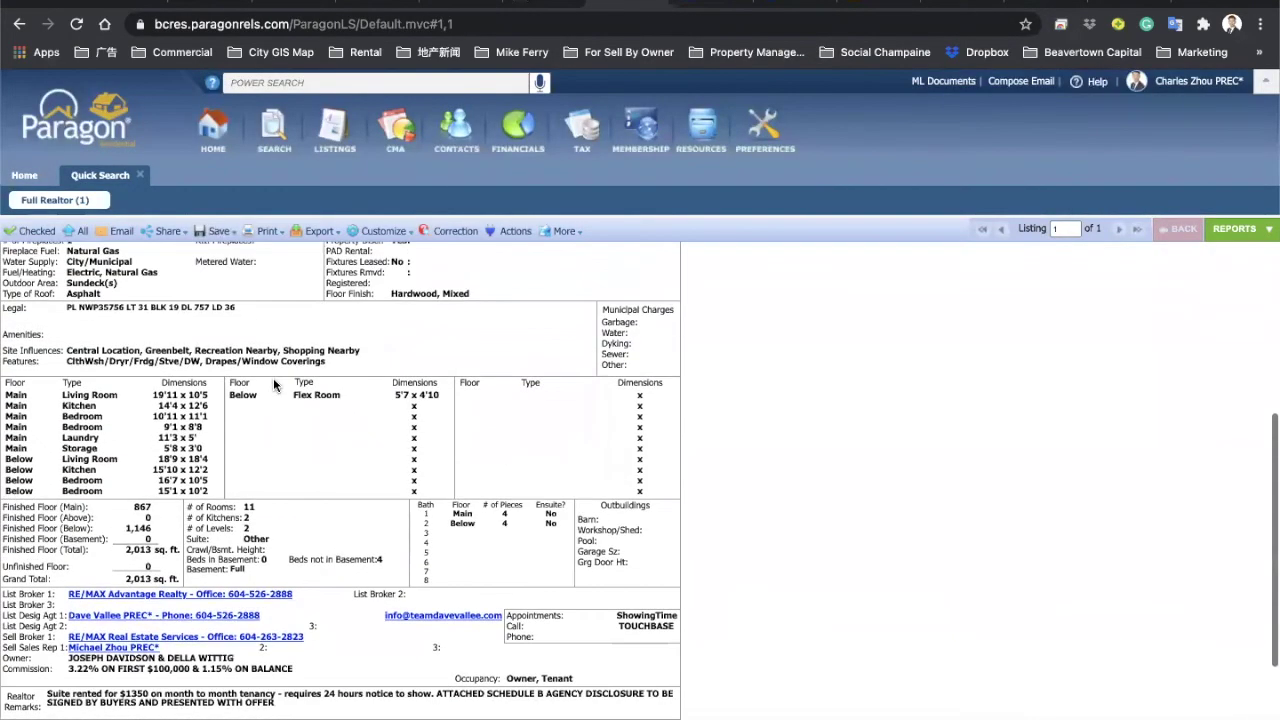
double_click(160, 394)
left_click(197, 394)
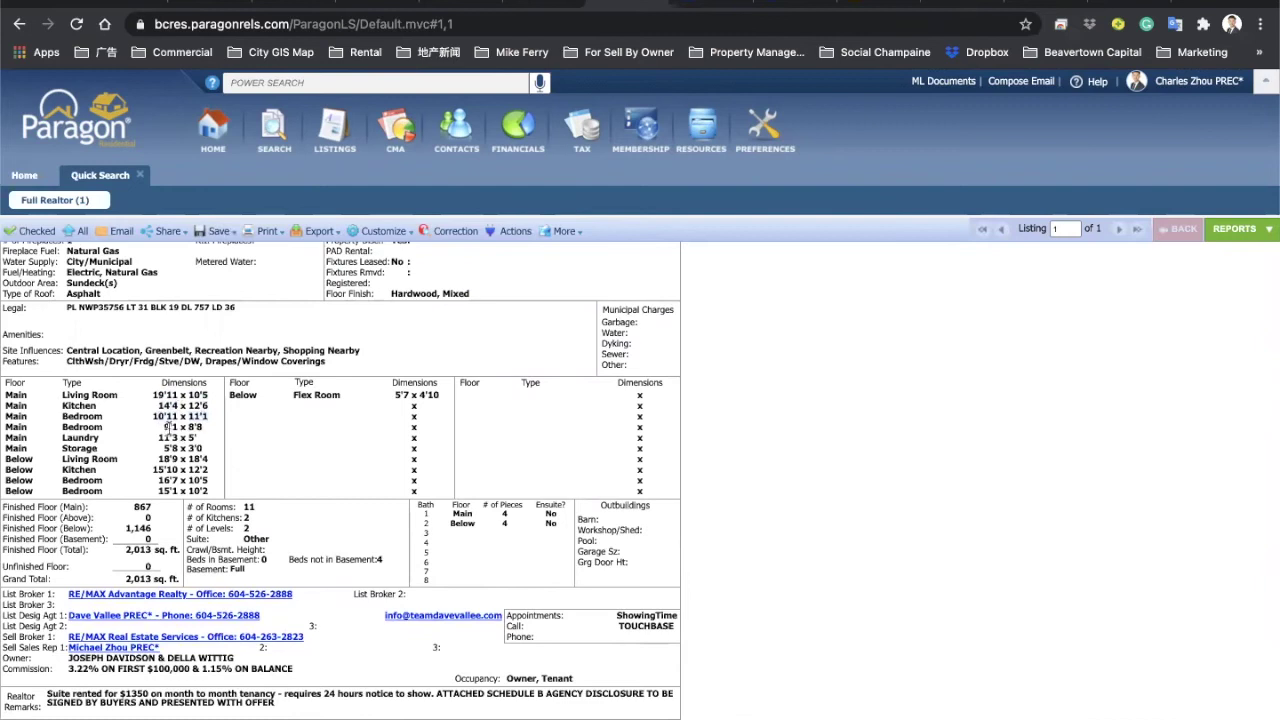
left_click_drag(165, 437, 190, 438)
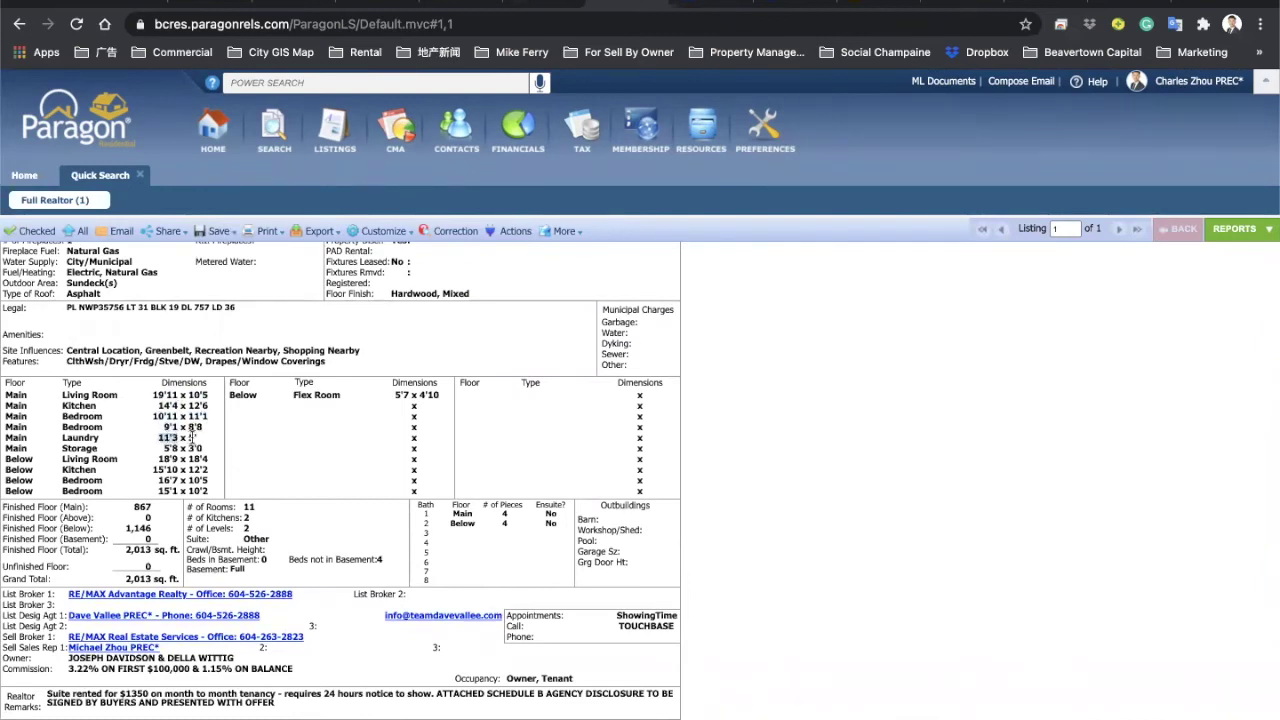
double_click(196, 448)
left_click(161, 394)
double_click(164, 394)
key("ctrl+c")
left_click(400, 6)
key("ctrl+v")
left_click(400, 455)
Step: Mark the second floor row ABOVE with rooms MBDRM, BDRM, BDRM and BDRM
left_click(473, 444)
left_click(144, 524)
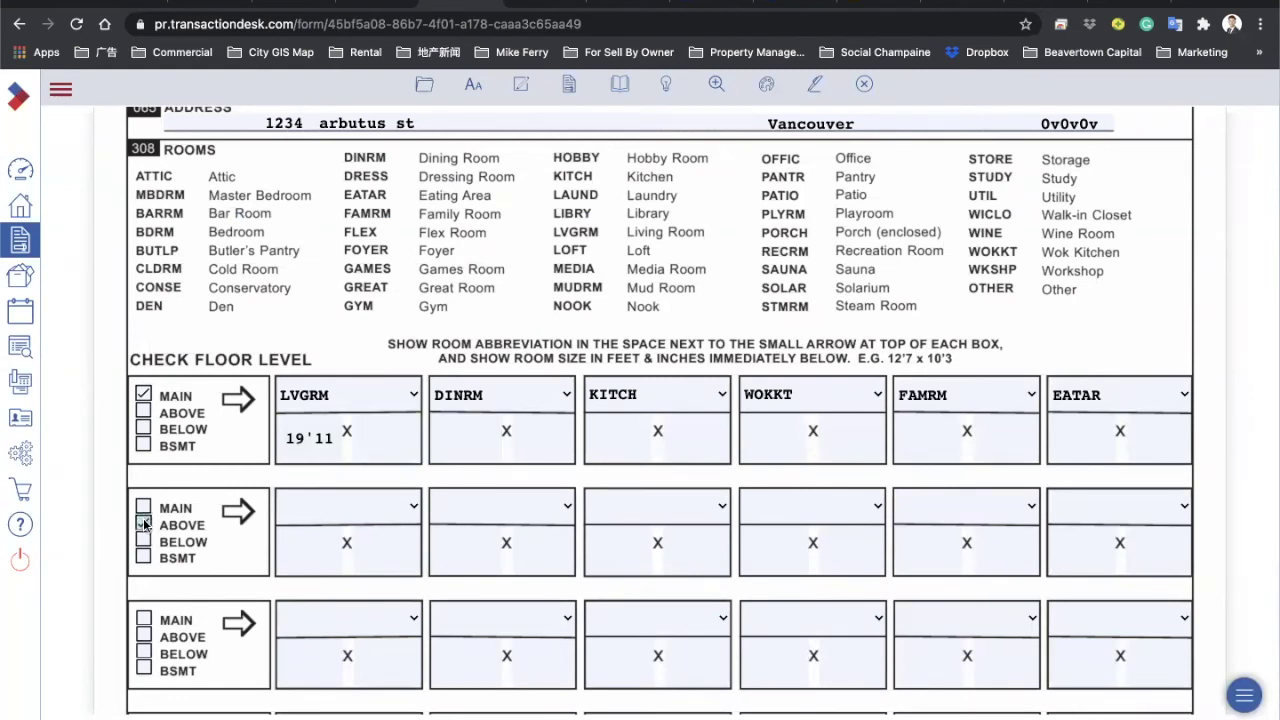
left_click(333, 507)
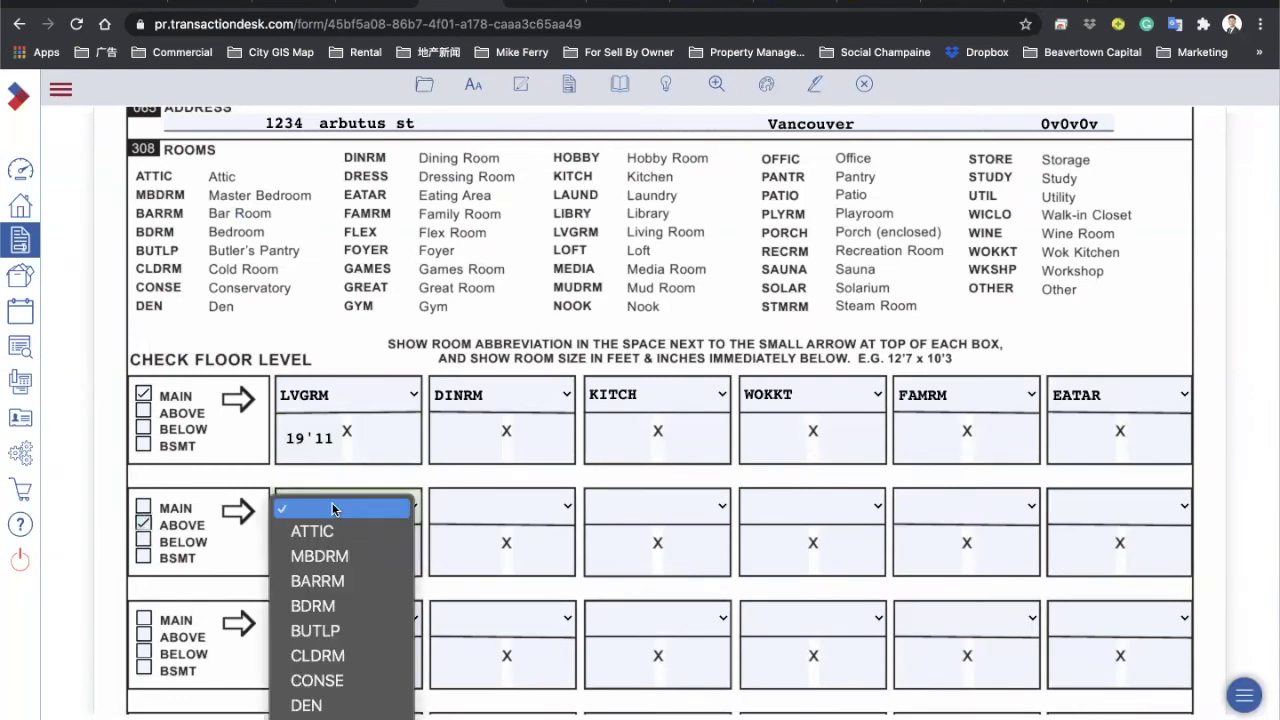
left_click(319, 556)
left_click(490, 507)
left_click(500, 606)
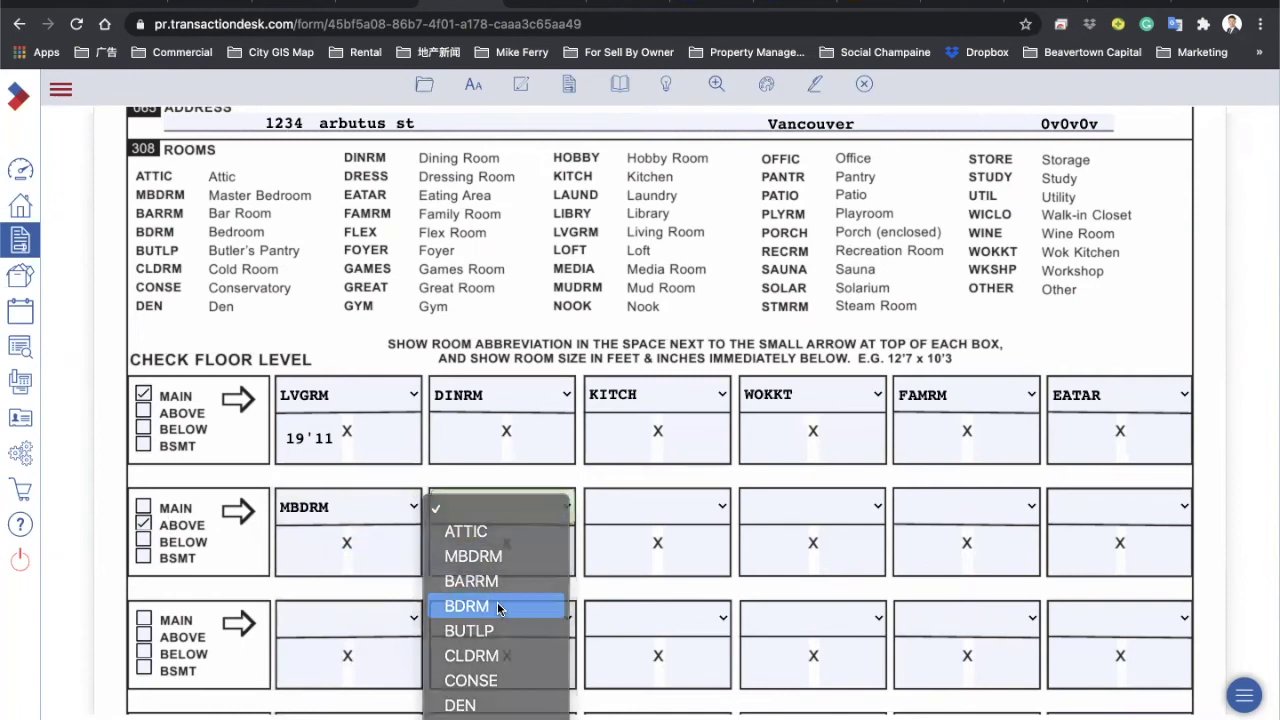
left_click(676, 509)
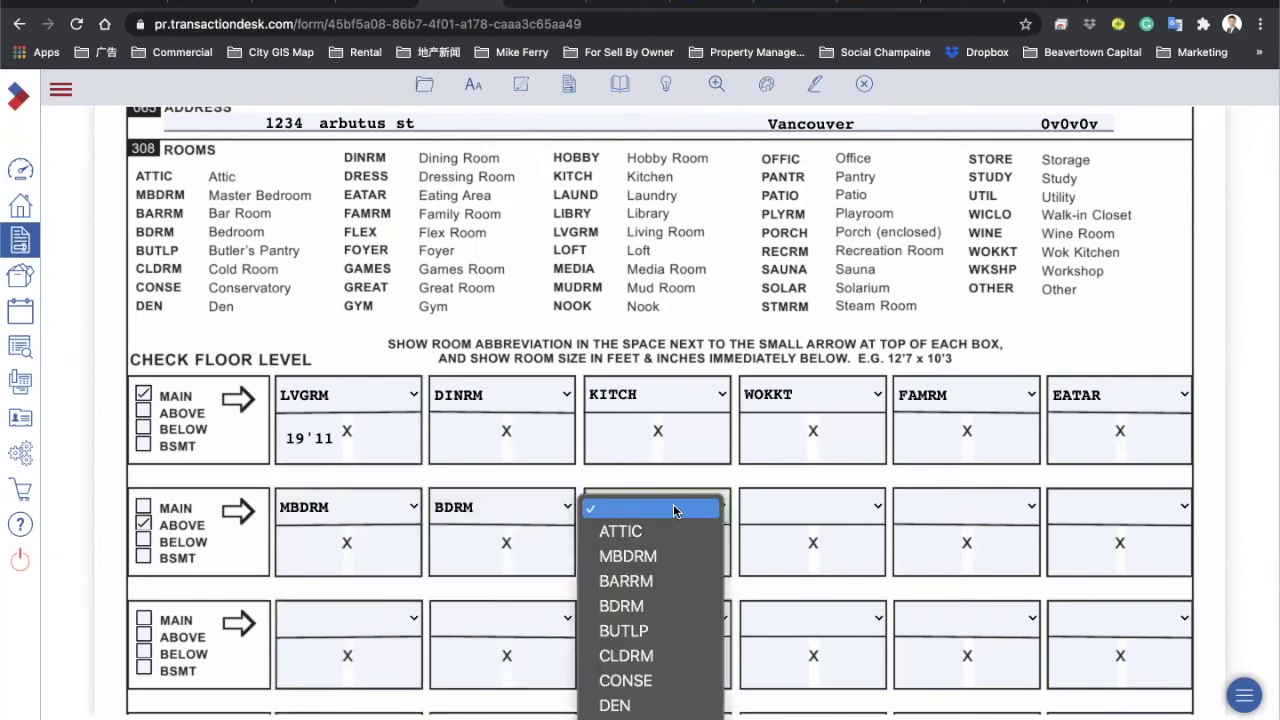
left_click(650, 606)
left_click(809, 507)
left_click(825, 606)
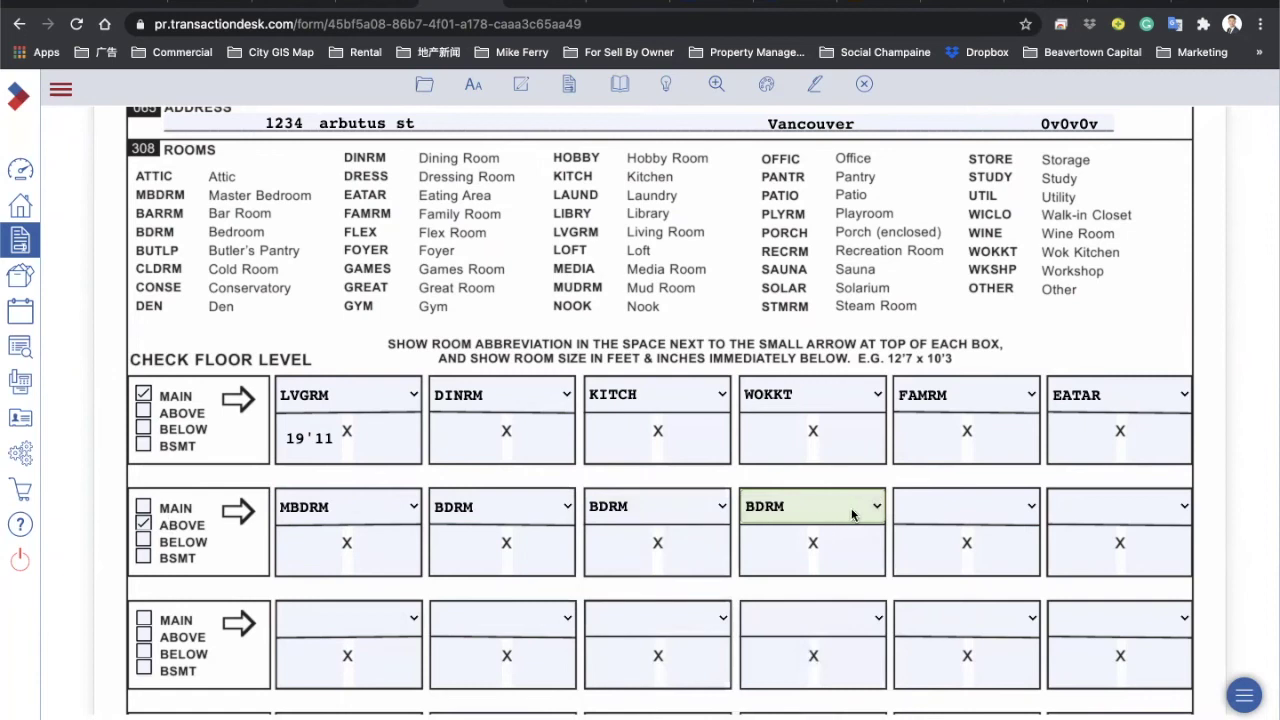
Step: Mark the third floor row BSMT with rooms RECRM and LAUND
scroll(263, 509, "down", 2)
left_click(145, 581)
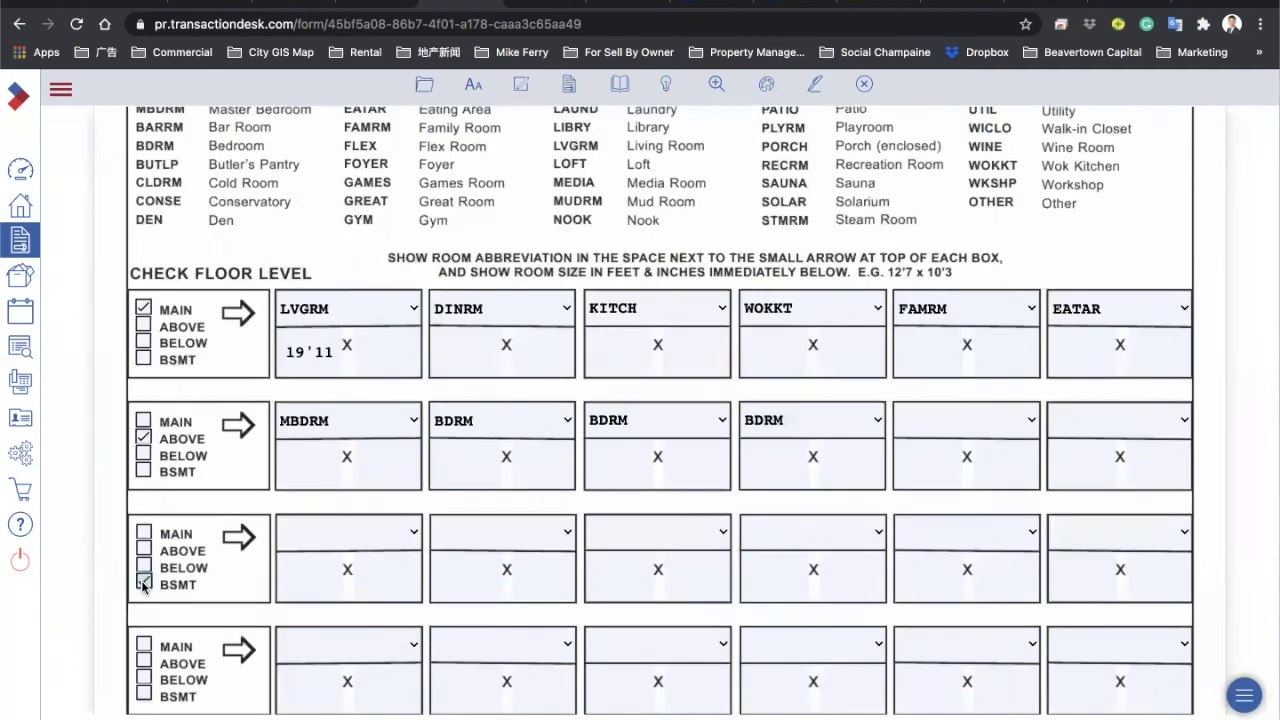
left_click(350, 537)
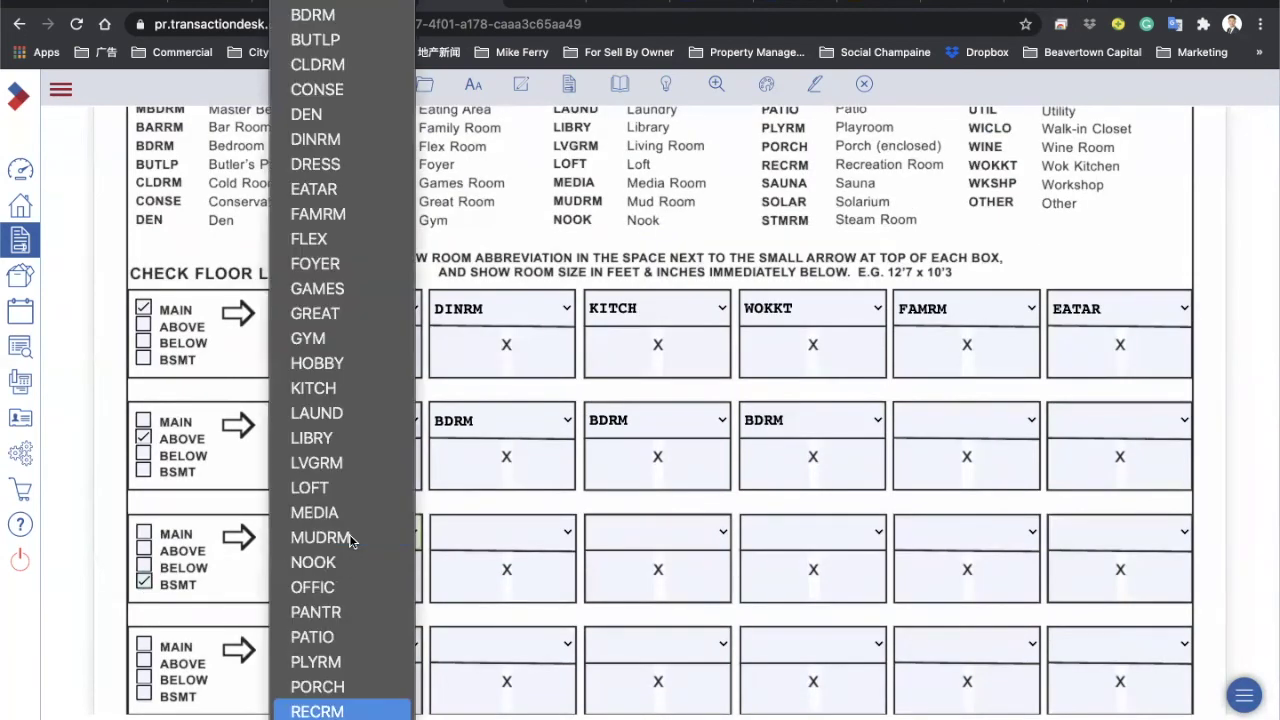
left_click(335, 706)
left_click(505, 538)
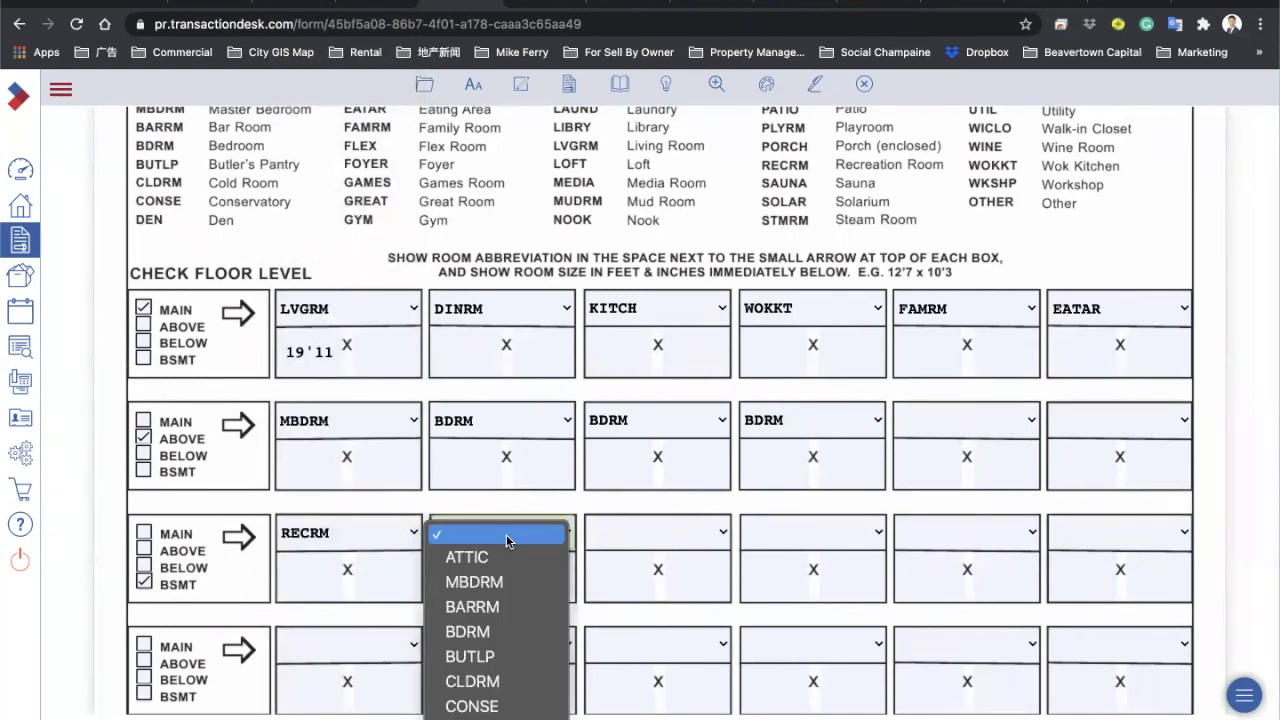
left_click(488, 711)
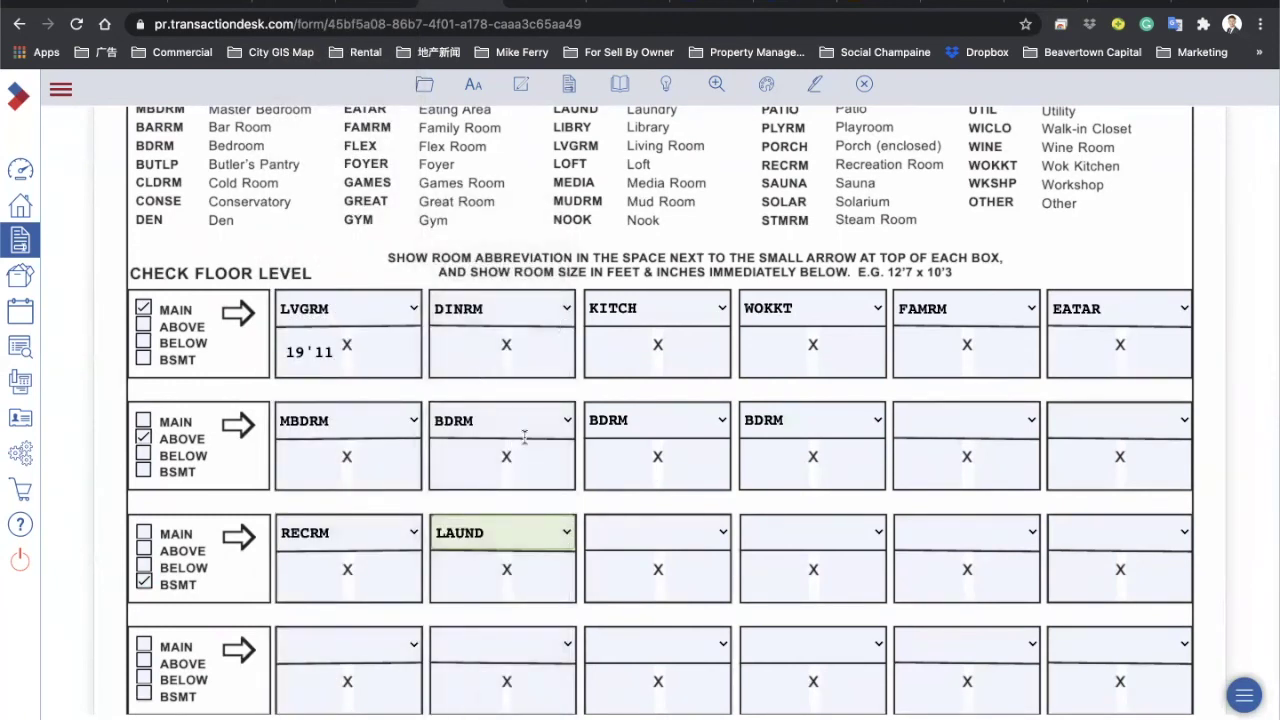
left_click(676, 536)
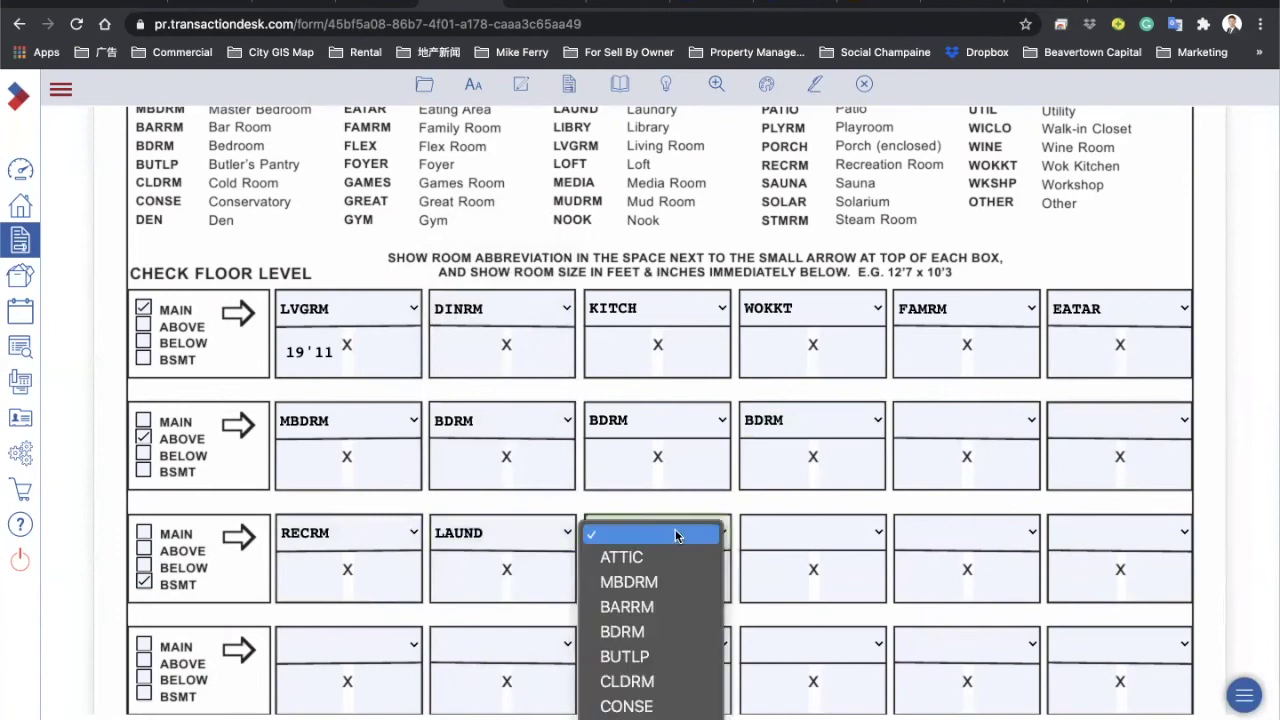
left_click(466, 624)
scroll(465, 618, "down", 5)
scroll(465, 620, "down", 3)
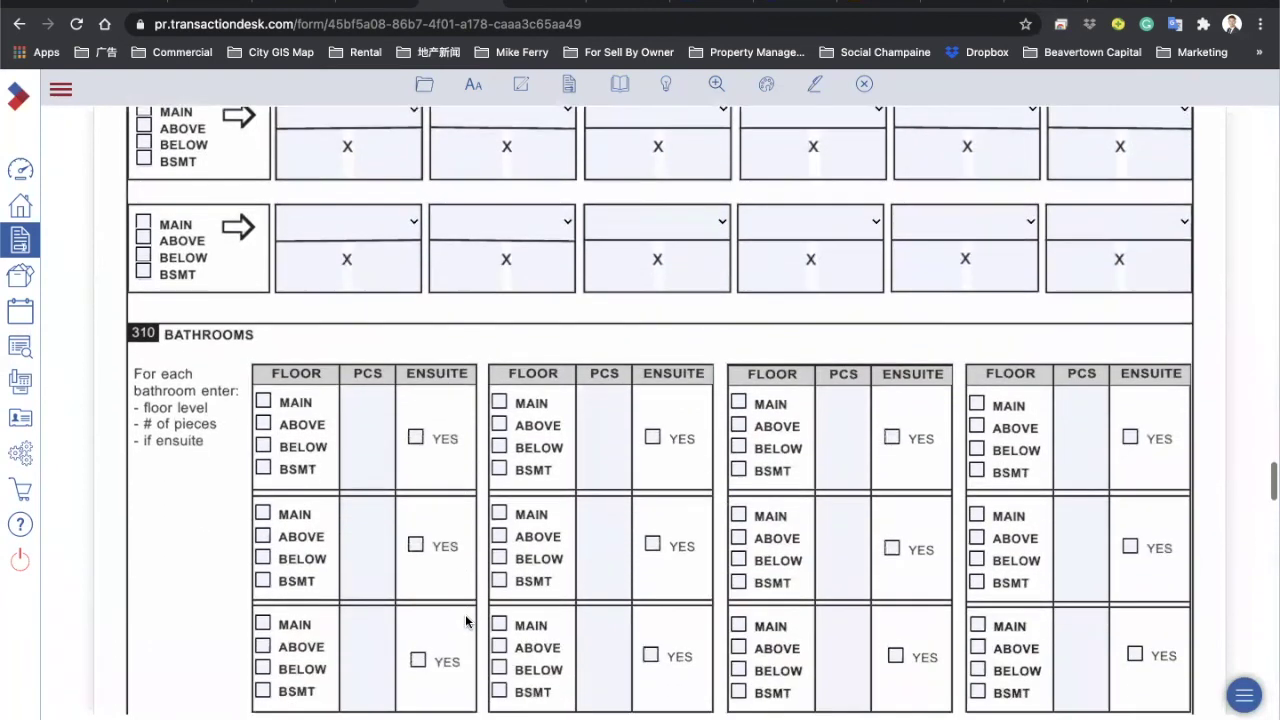
Step: Enter a 4-piece ensuite bathroom on ABOVE, then place the second bathroom on ABOVE
left_click(382, 348)
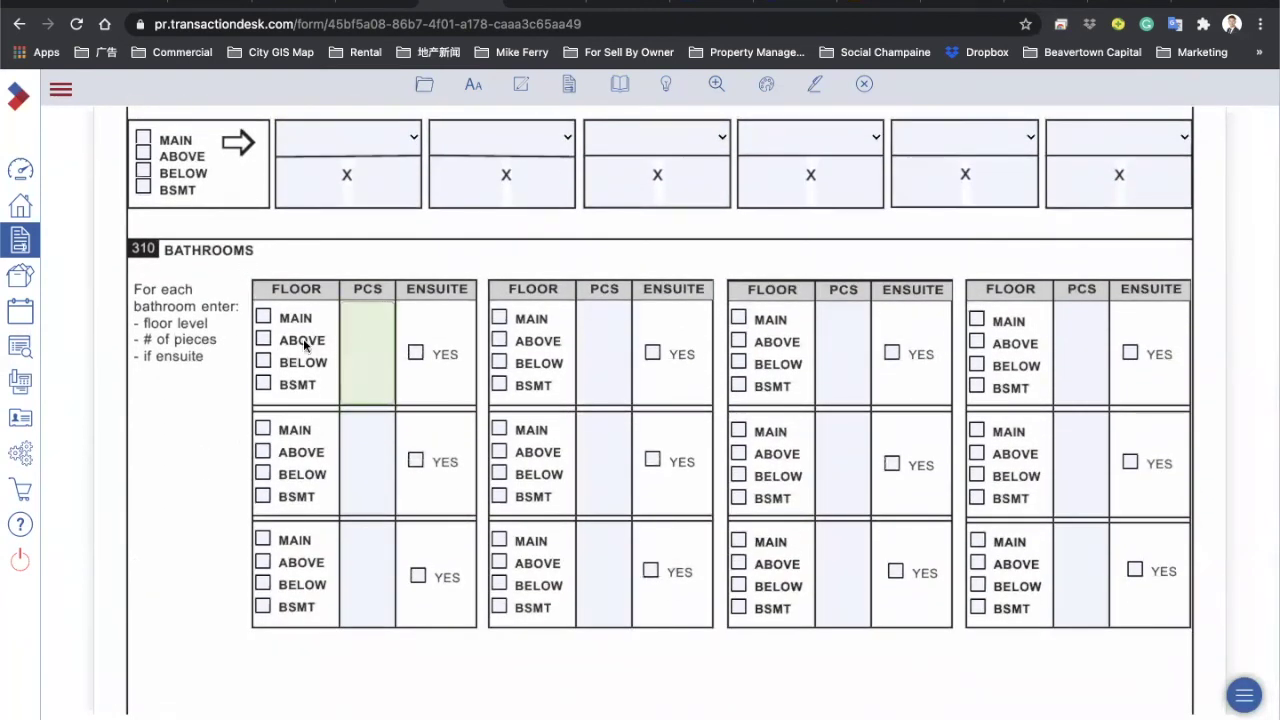
left_click(263, 339)
left_click(370, 350)
type("4")
left_click(415, 354)
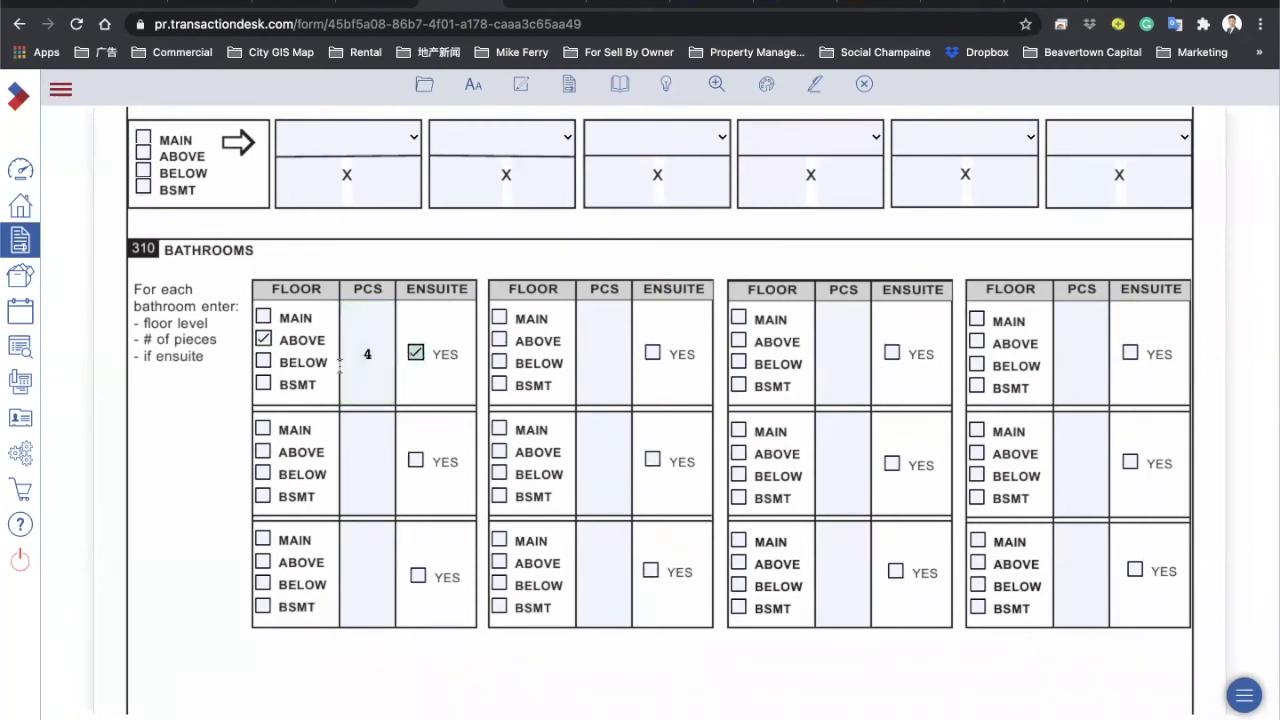
left_click(499, 339)
left_click(600, 354)
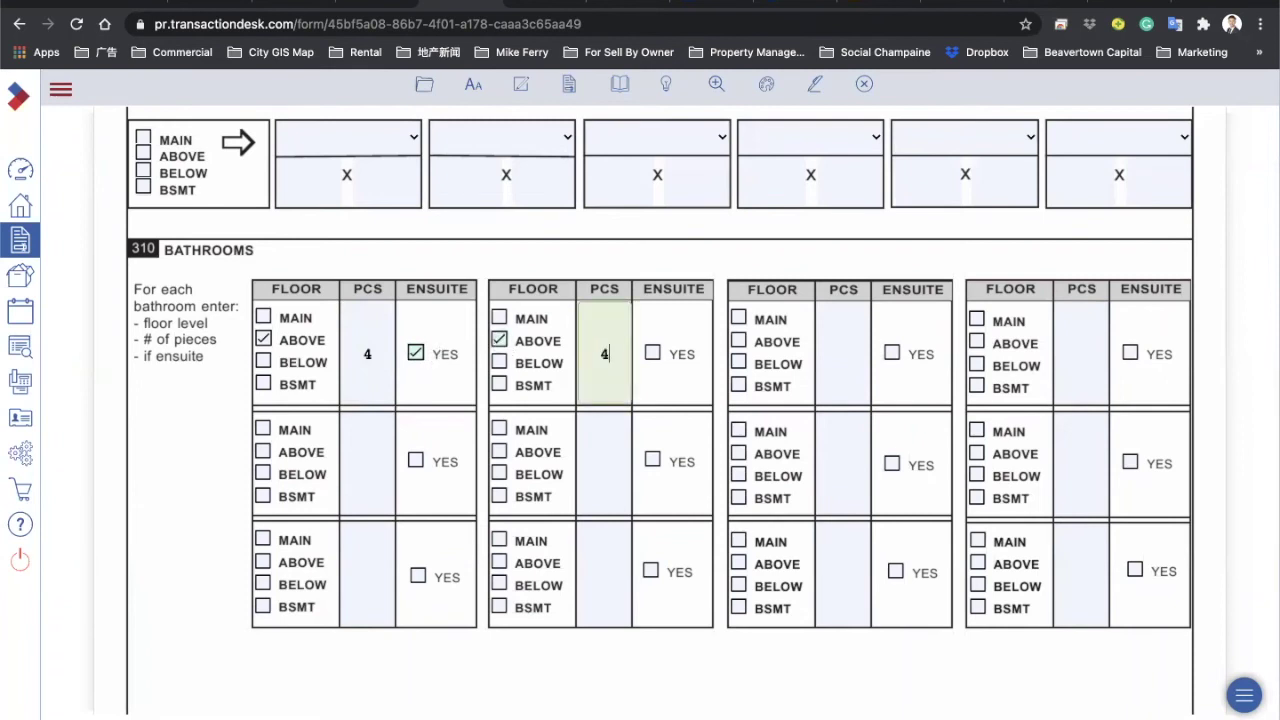
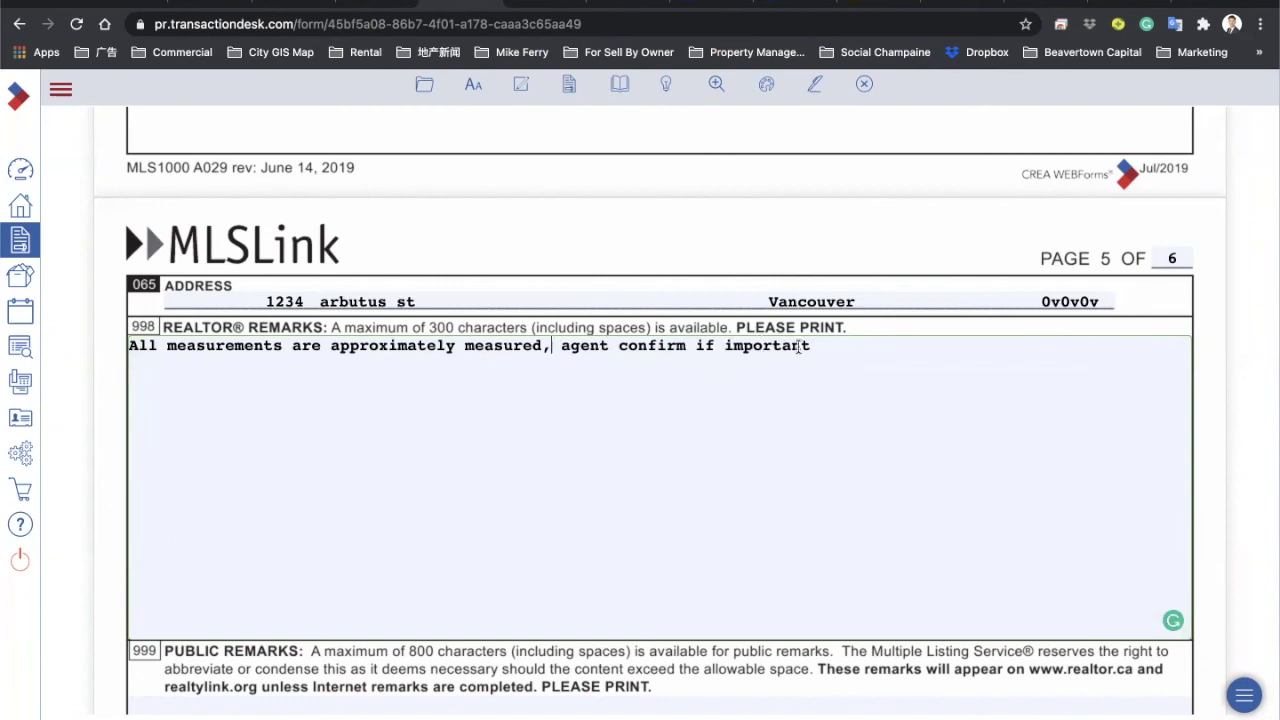
Step: End the remark 'agent confirm if important' with a period, undoing Grammarly's comma after 'agent'
type(".")
mouse_move(596, 350)
left_click(588, 391)
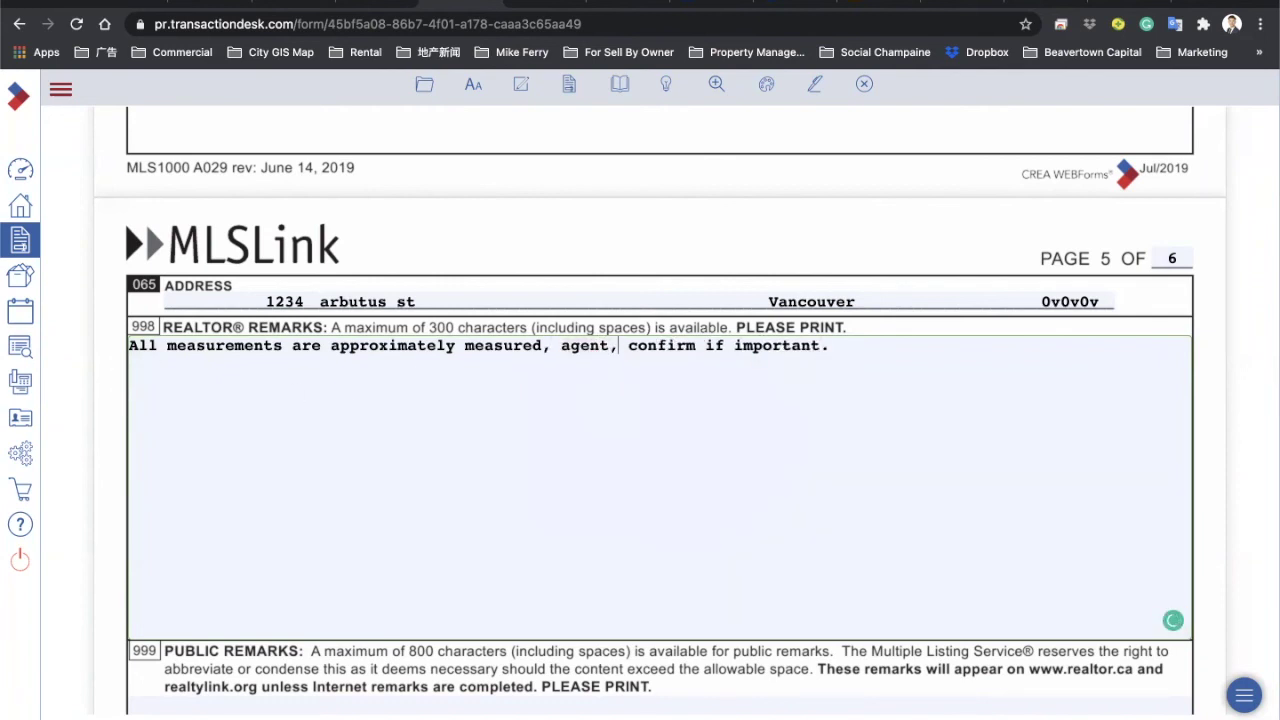
key("ctrl+z")
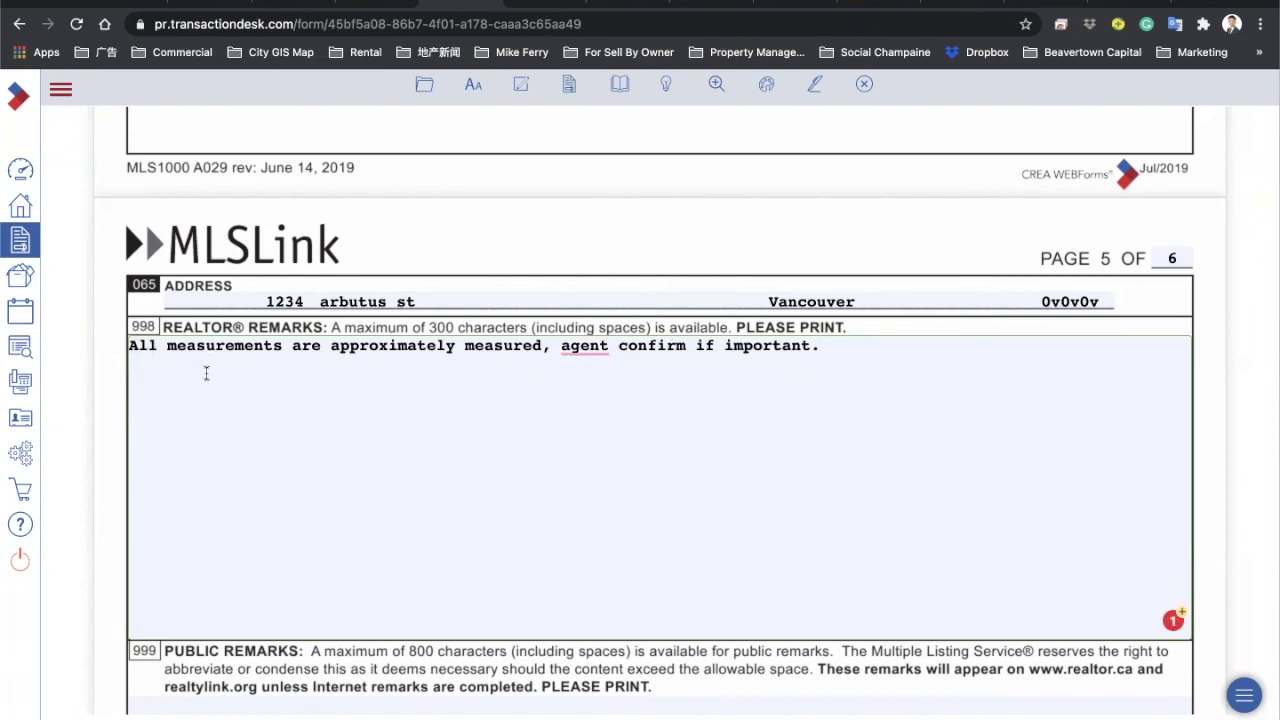
left_click(389, 347)
left_click(584, 349)
Step: Mark YES for 400 Publish listing on Internet and 402 Display Address on Internet
scroll(102, 388, "down", 4)
left_click(318, 386)
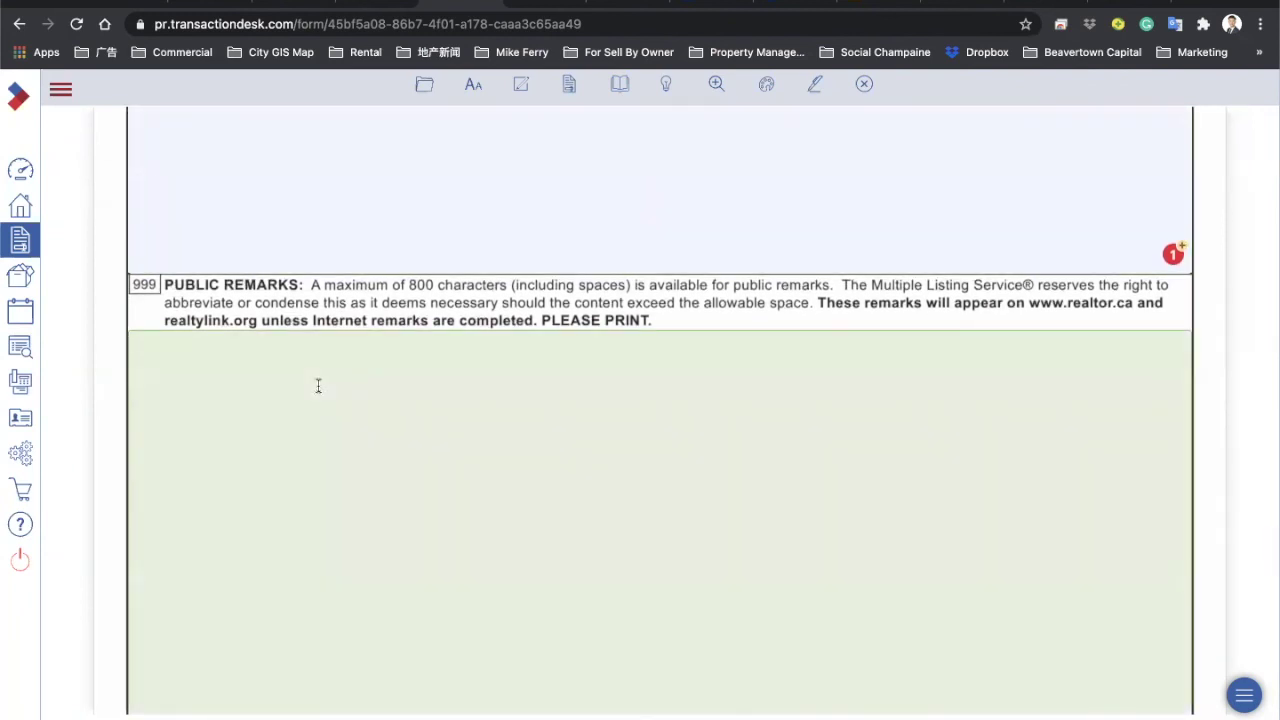
scroll(318, 386, "down", 2)
scroll(318, 386, "up", 2)
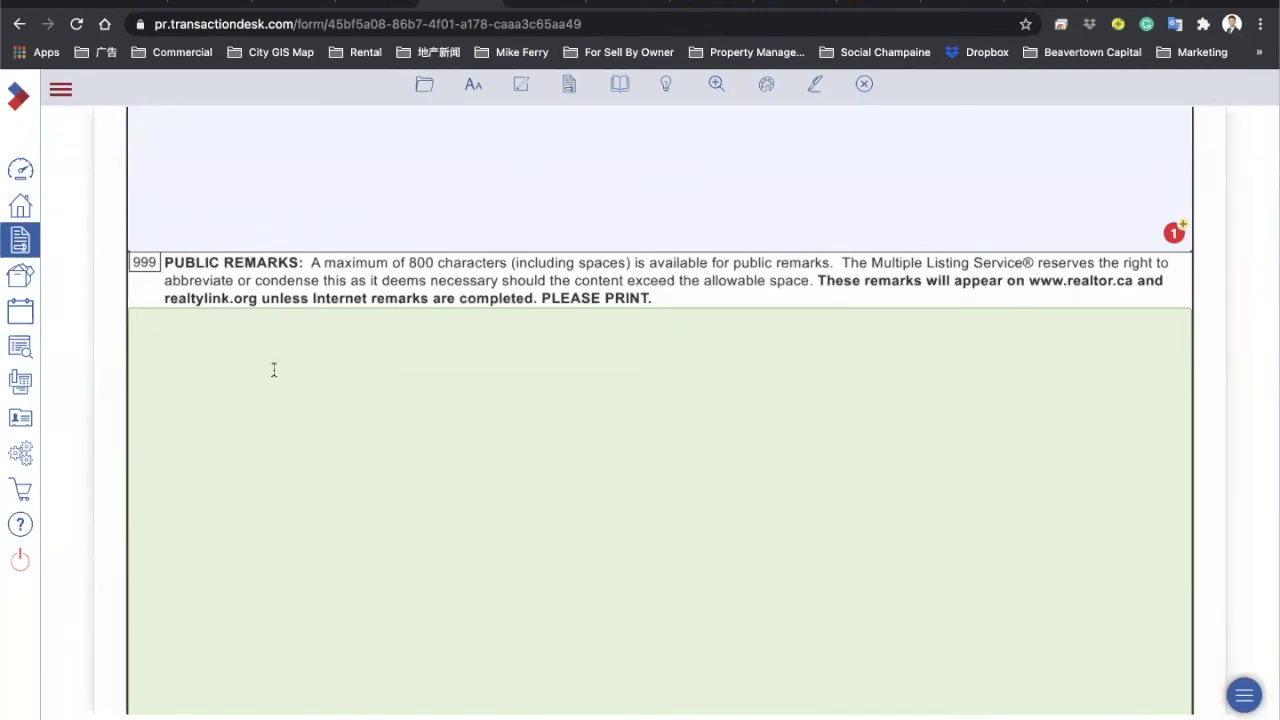
scroll(302, 416, "down", 3)
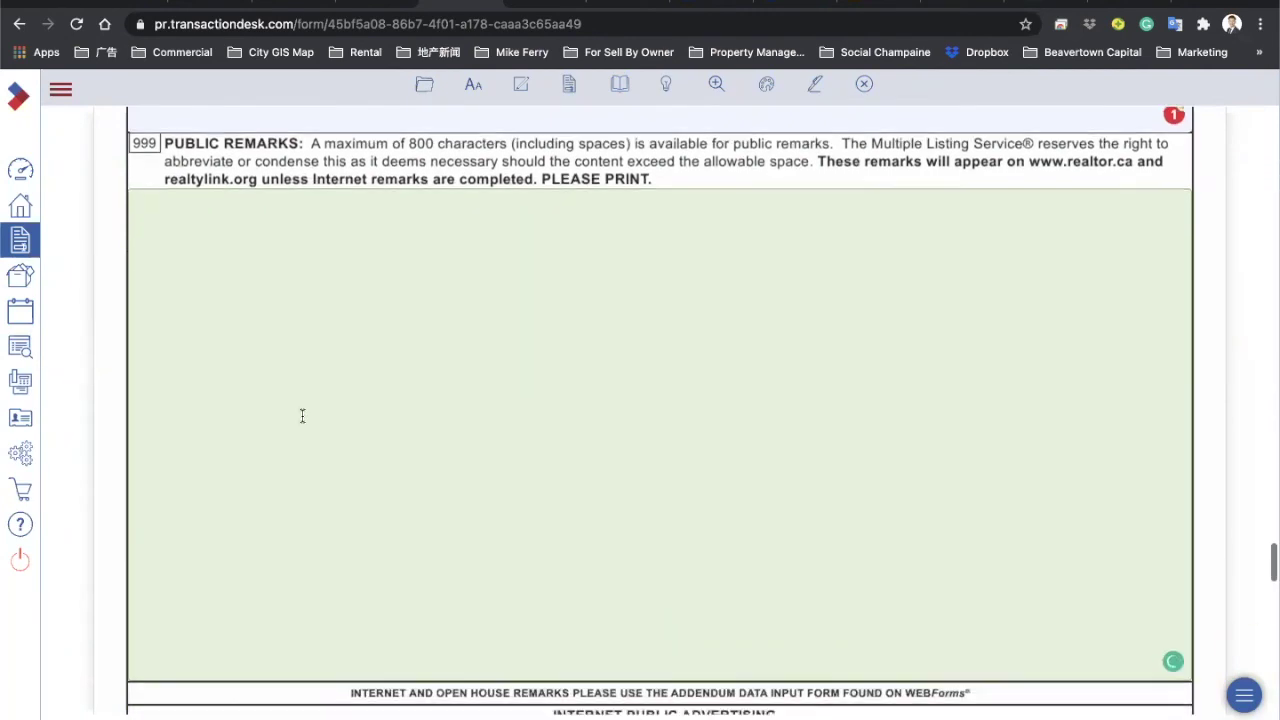
scroll(549, 306, "down", 10)
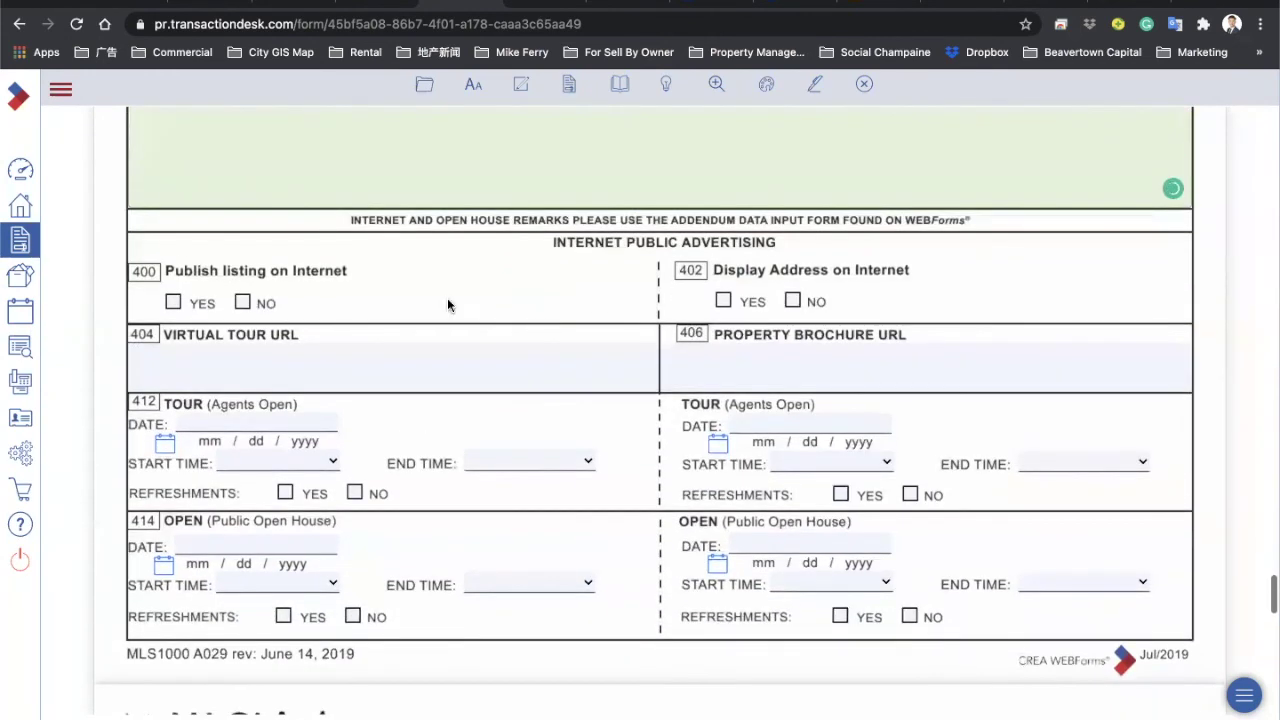
left_click(173, 302)
left_click(720, 303)
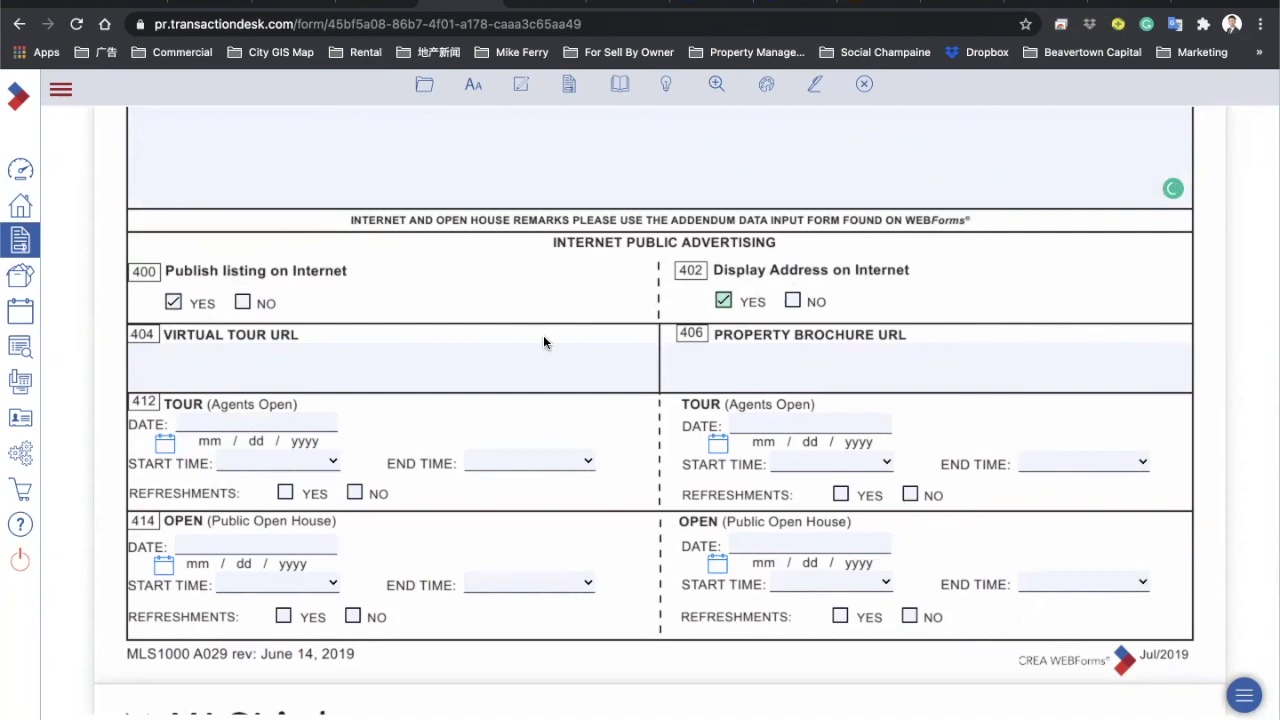
Step: Move past the open house date fields down to the strata section
scroll(543, 336, "down", 5)
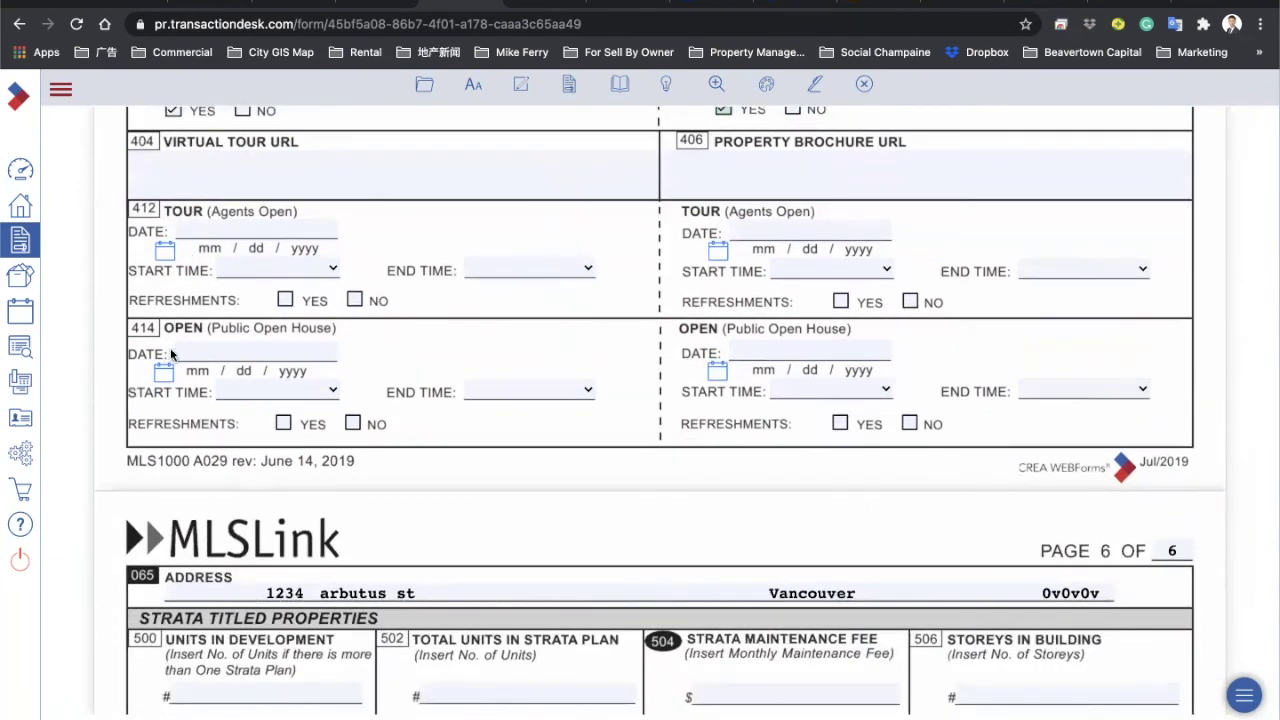
left_click(283, 345)
left_click(742, 345)
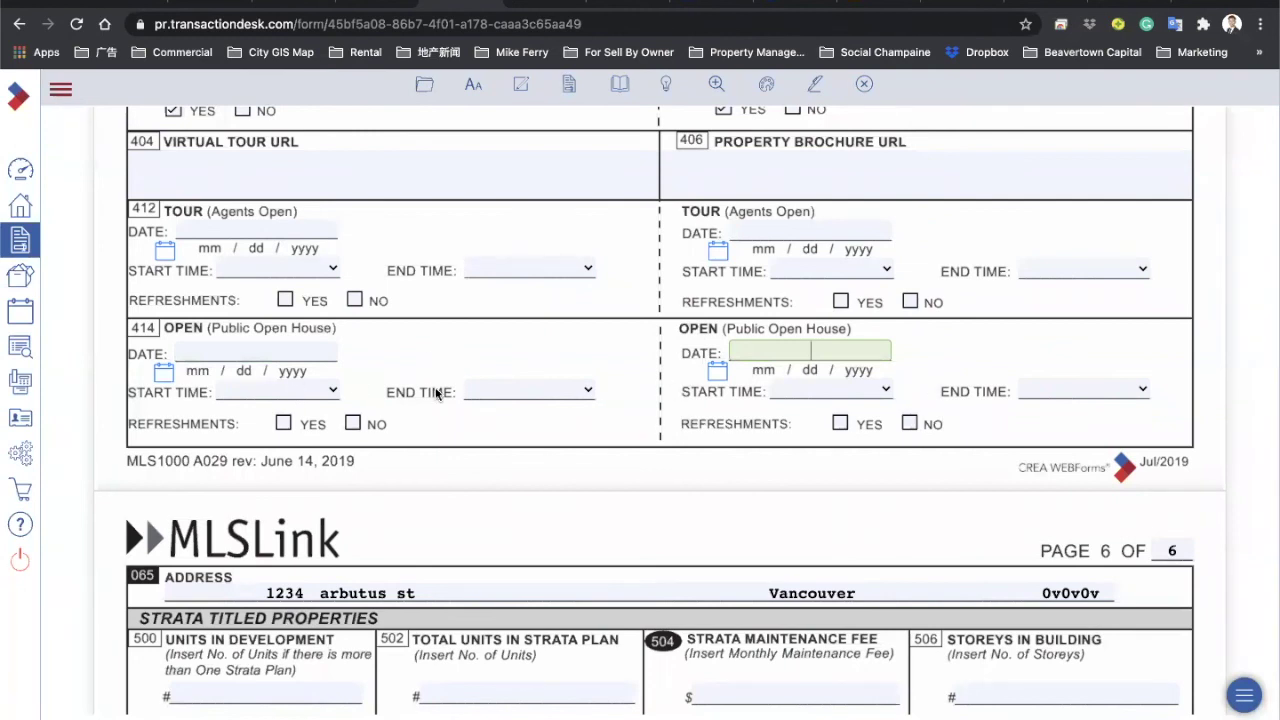
scroll(434, 394, "down", 4)
scroll(552, 322, "down", 1)
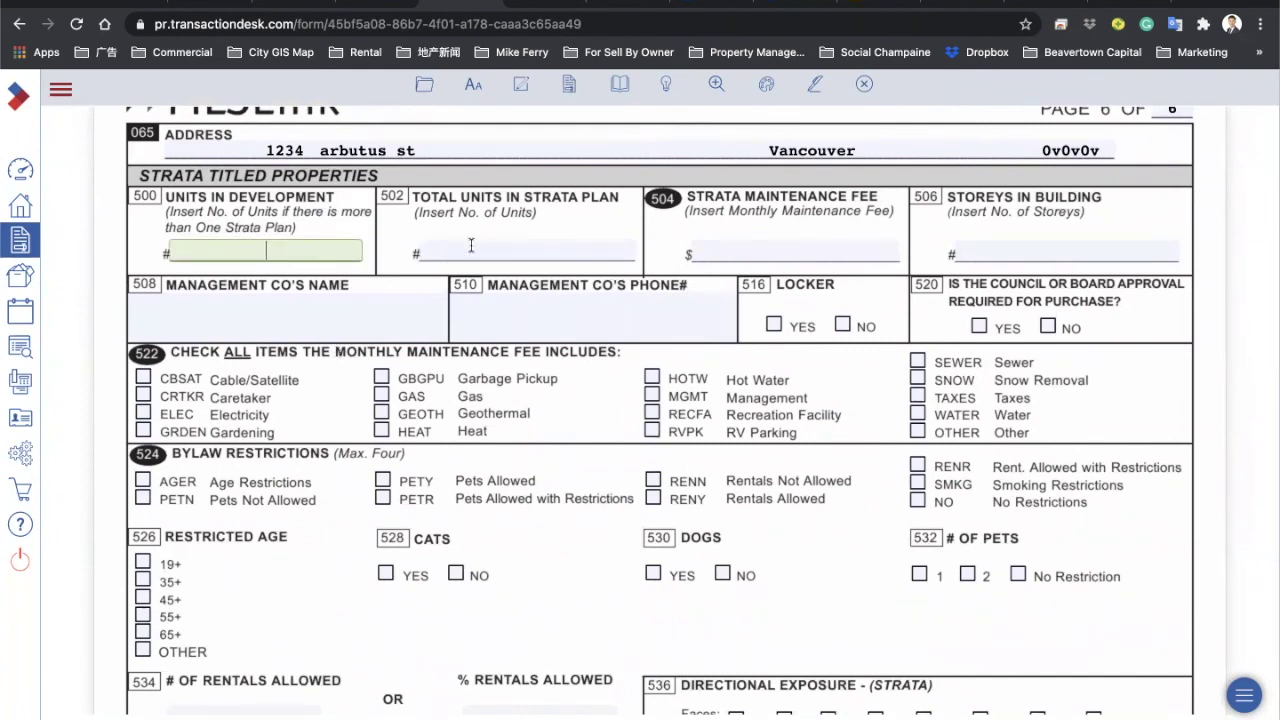
Step: Enter 600 as the strata maintenance fee in field 504, replacing a mistyped 300
left_click(735, 240)
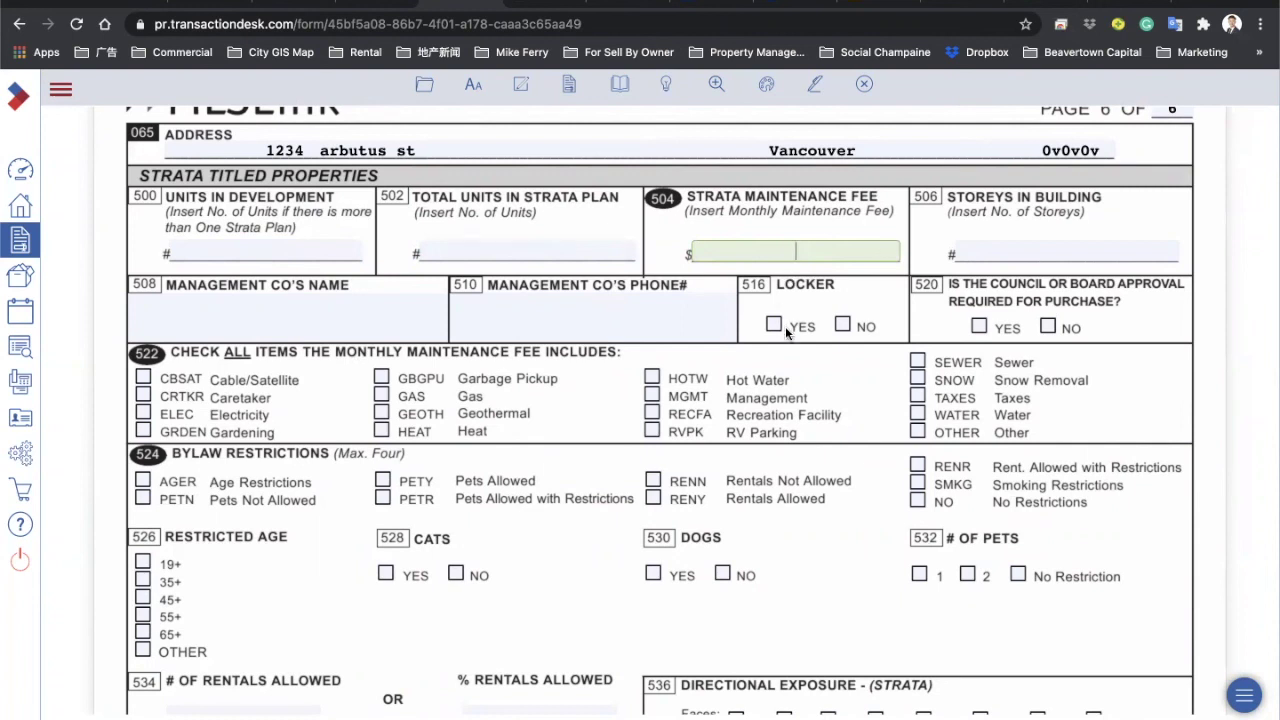
type("300")
key("BackSpace")
key("BackSpace")
key("BackSpace")
type("600")
Step: Enter management company 'rancho' with its phone number, and mark 516 Locker YES
left_click(290, 328)
left_click(517, 321)
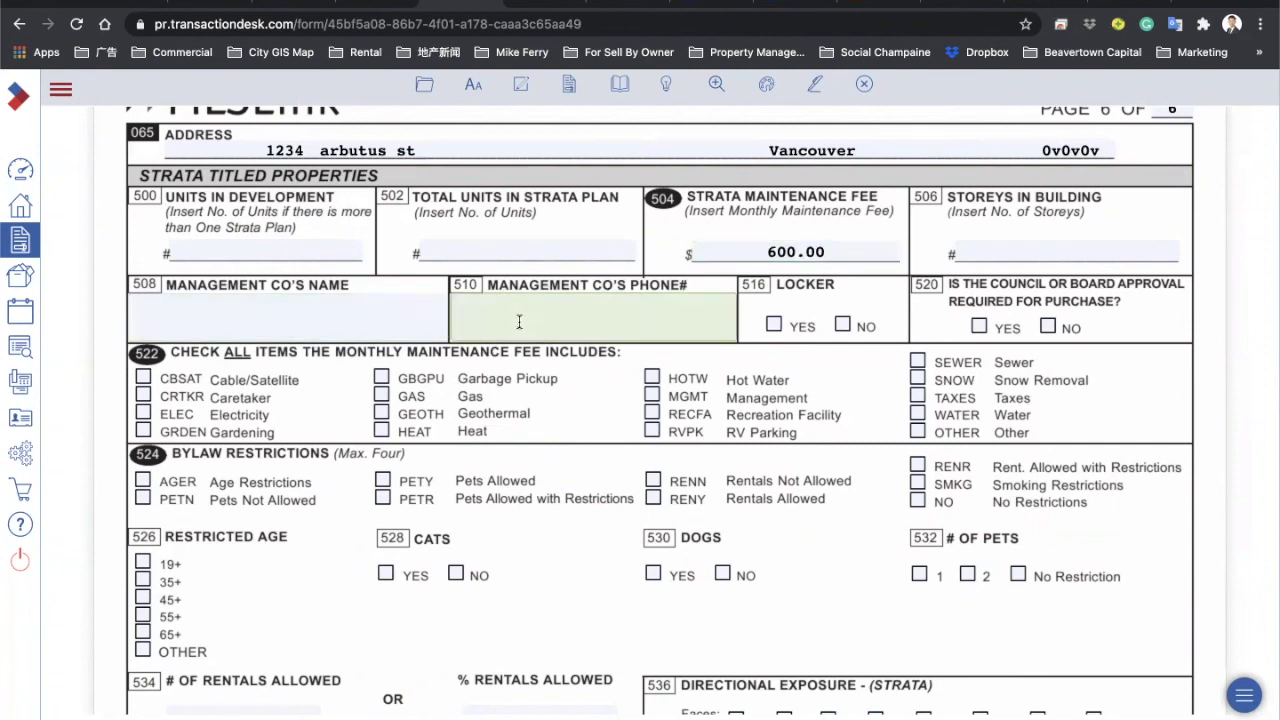
left_click(290, 318)
type("rancho")
key("Tab")
type("000000000")
left_click(843, 342)
left_click(774, 325)
left_click(840, 326)
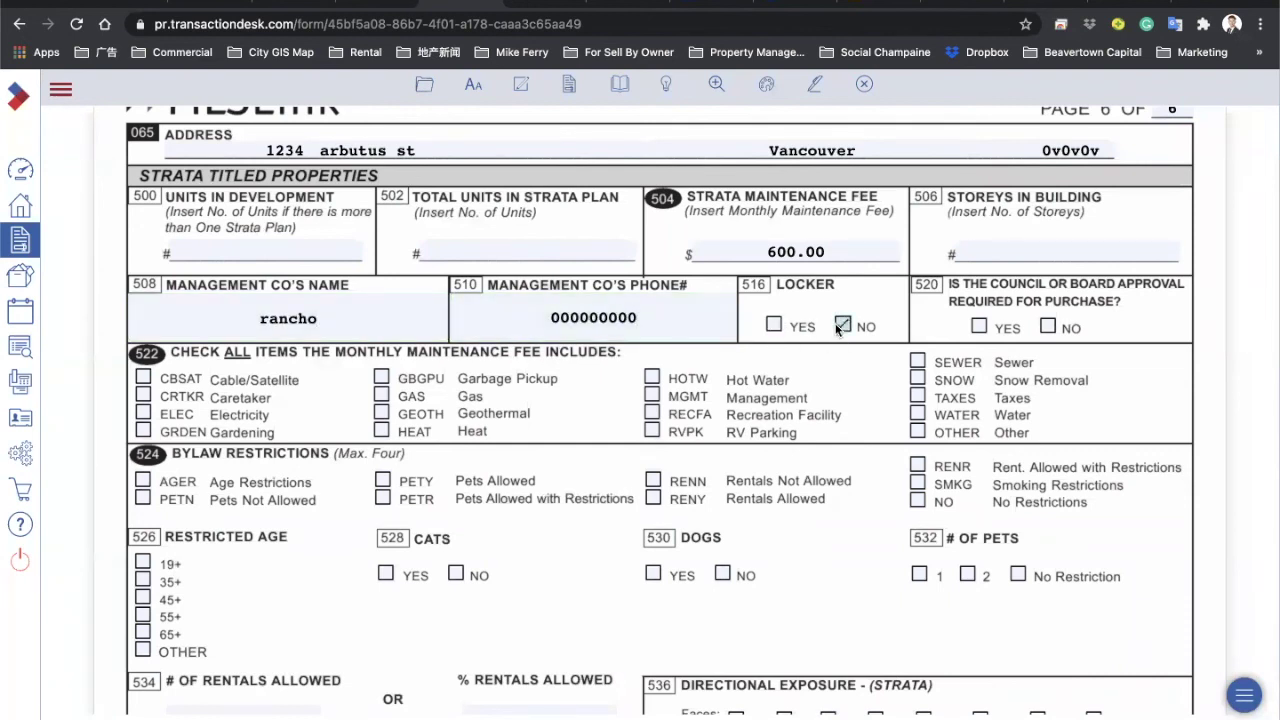
left_click(774, 325)
Step: Tick CRTKR, GRDEN, GAS, GBGPU, HOTW, MGMT, RECFA, SEWER and SNOW in section 522
scroll(300, 330, "down", 1)
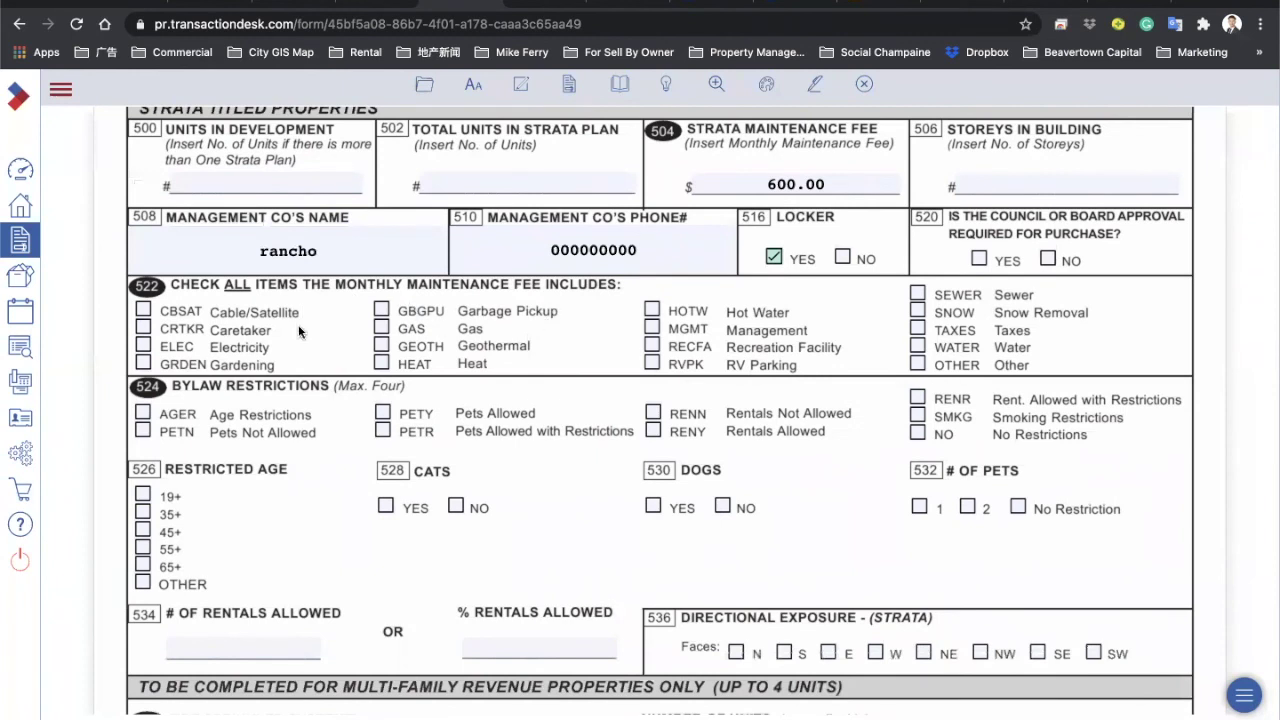
left_click(144, 327)
left_click(143, 364)
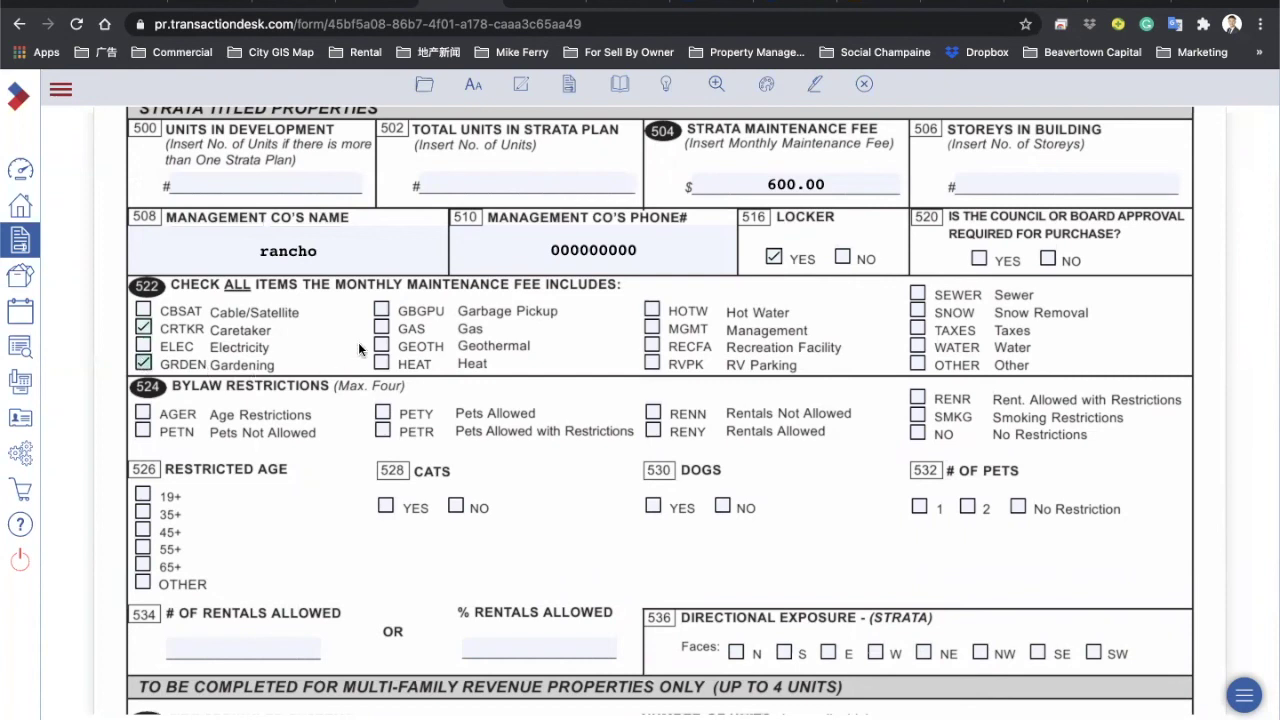
left_click(382, 327)
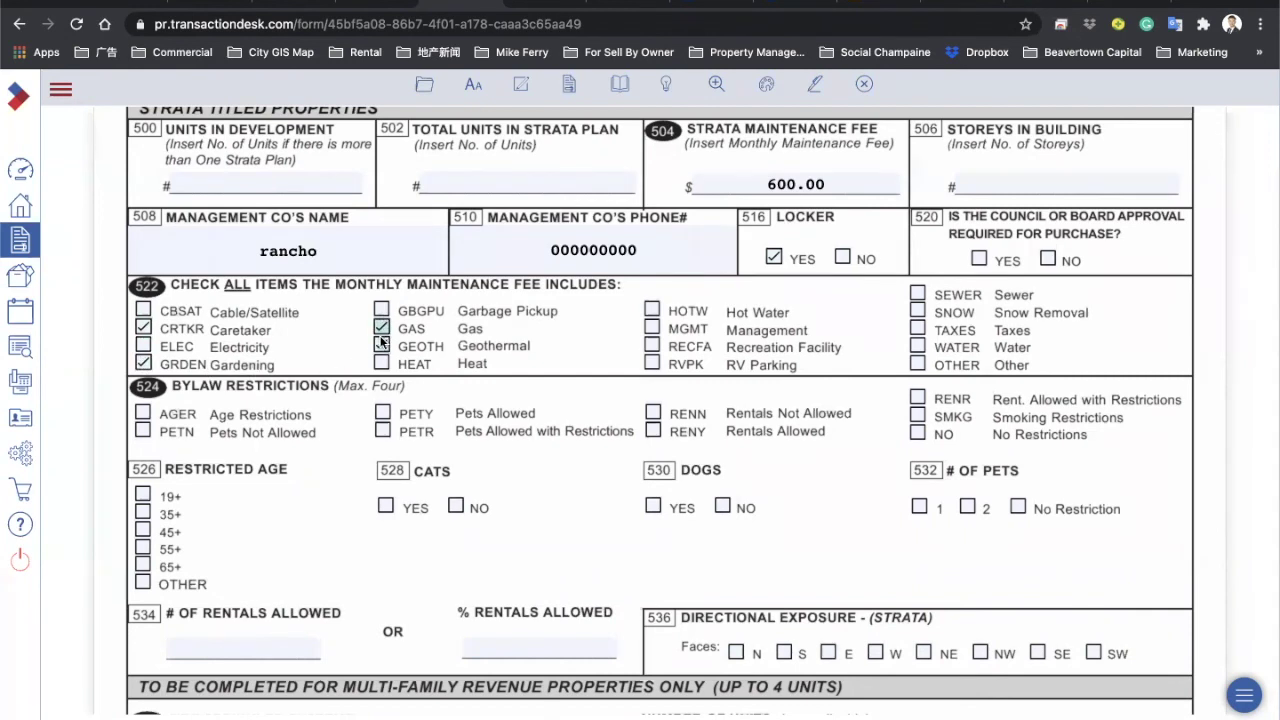
left_click(381, 309)
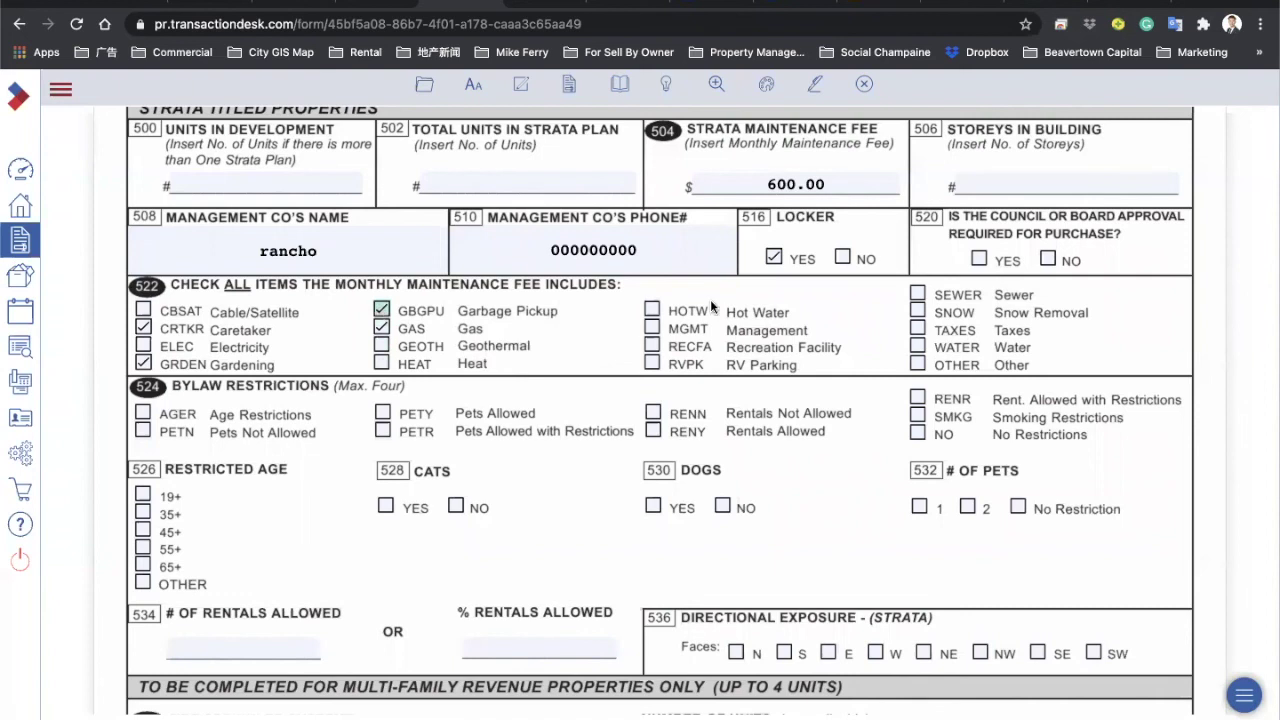
left_click(652, 311)
left_click(652, 328)
left_click(652, 345)
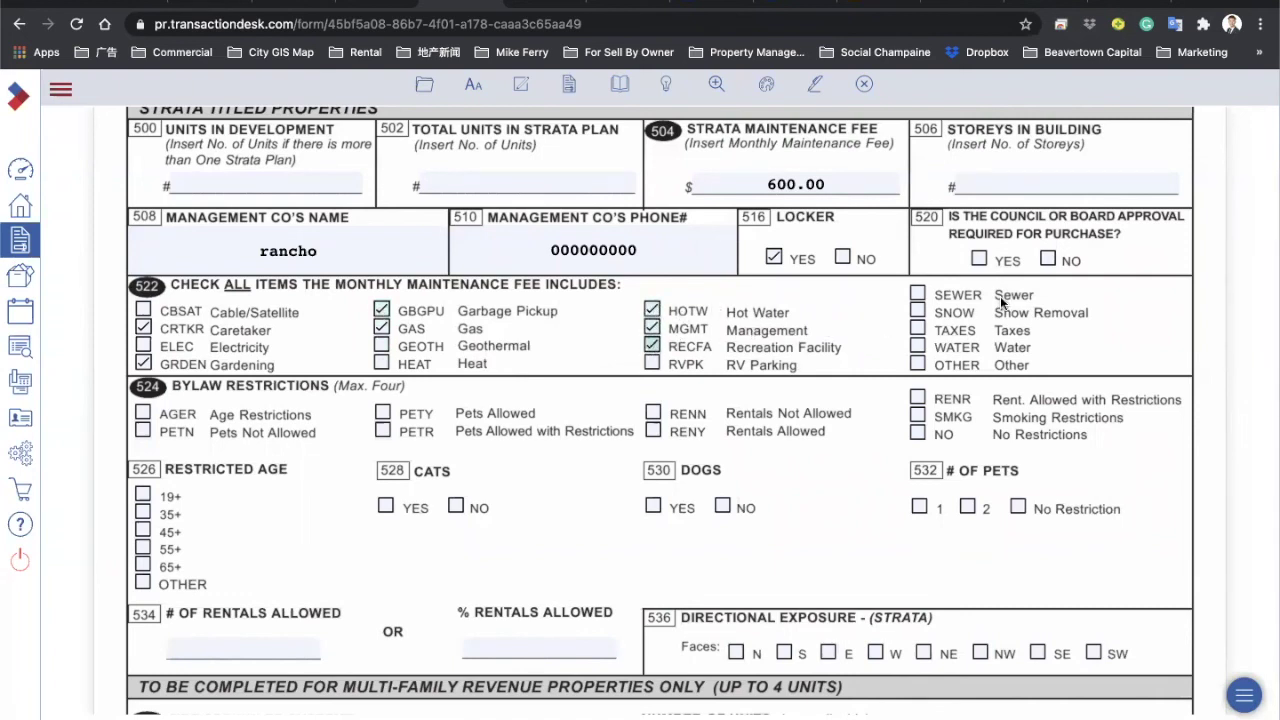
left_click(917, 294)
left_click(917, 311)
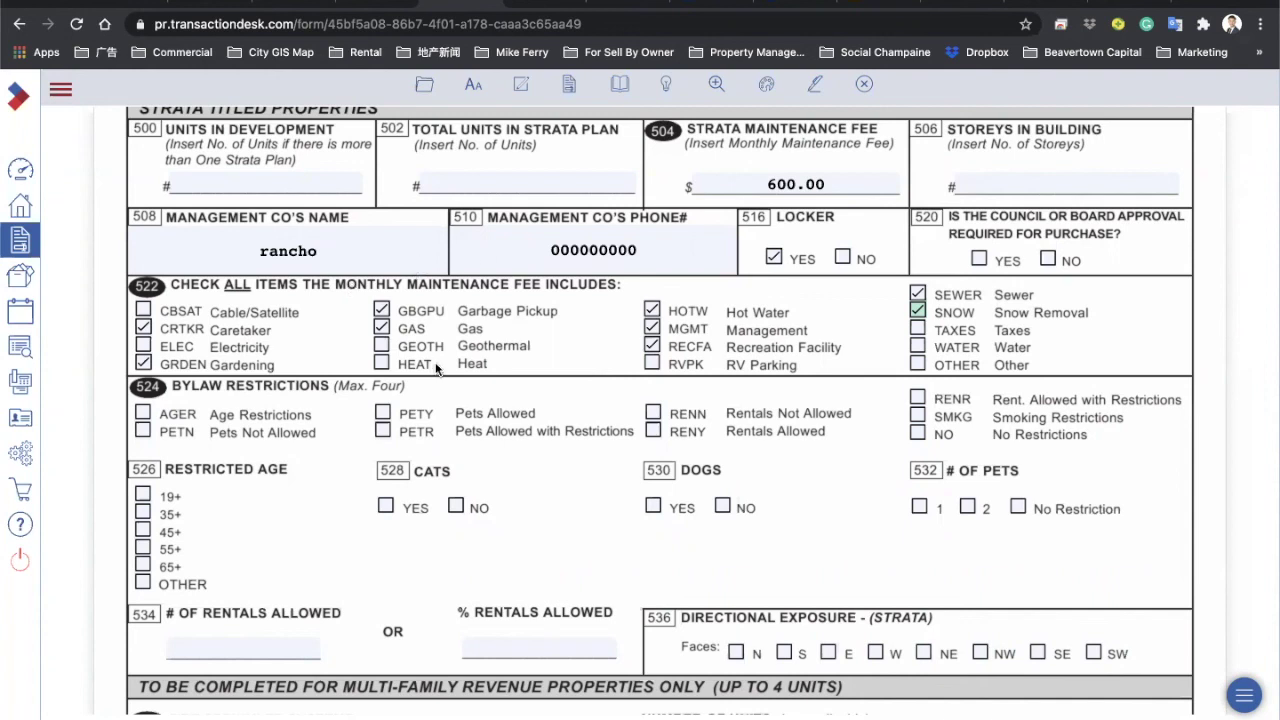
Step: Tick PETR, RENR and SMKG as bylaw restrictions in section 524
scroll(527, 381, "down", 2)
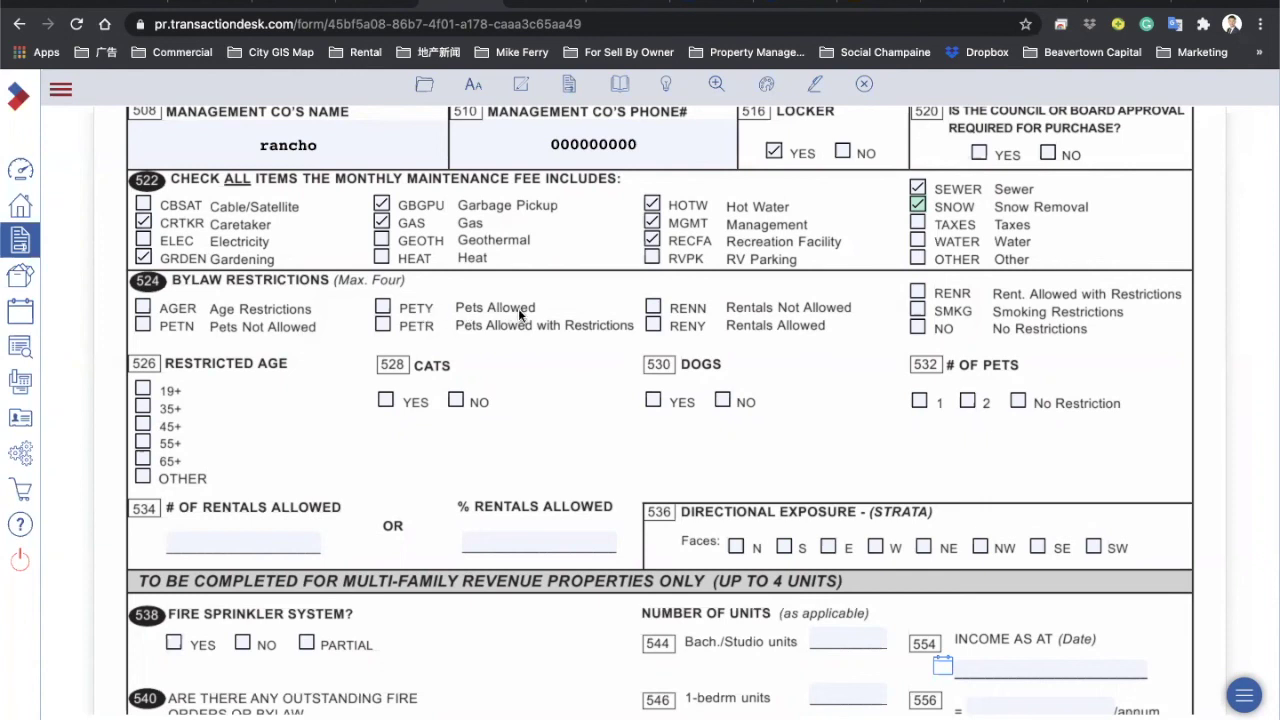
left_click(383, 325)
left_click(918, 292)
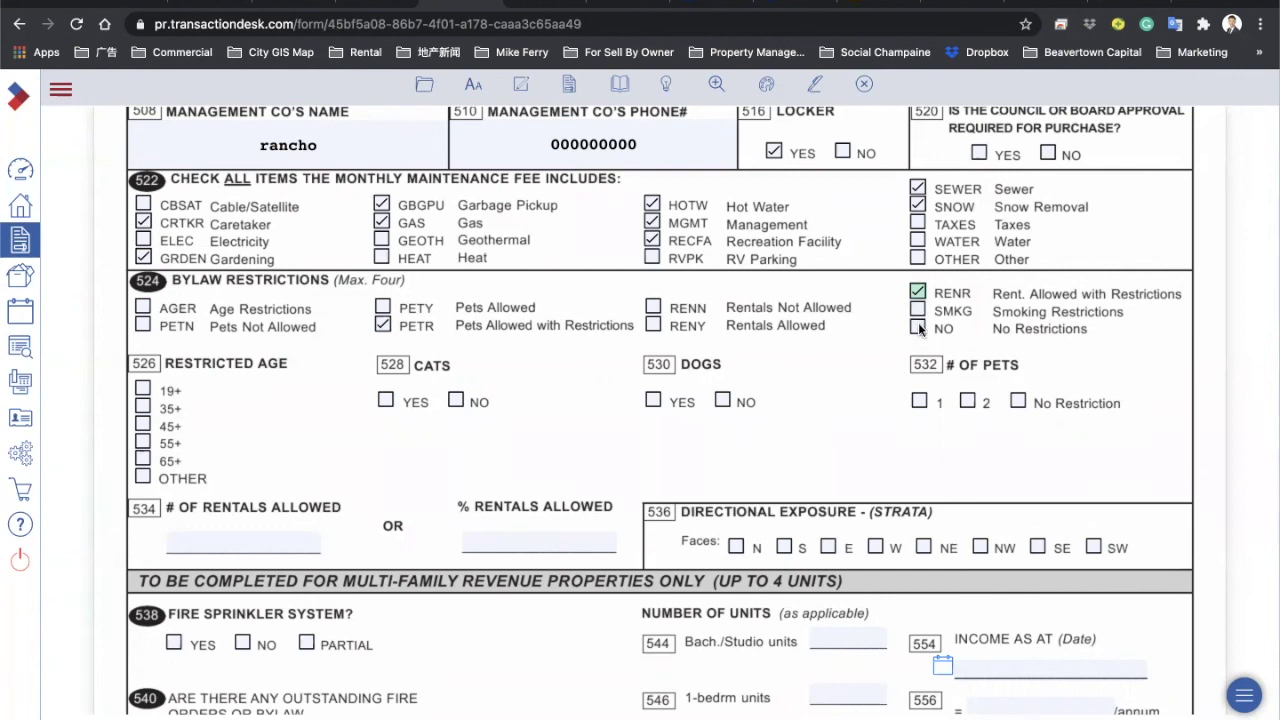
left_click(917, 310)
Step: Set 536 Directional Exposure to N
left_click(736, 547)
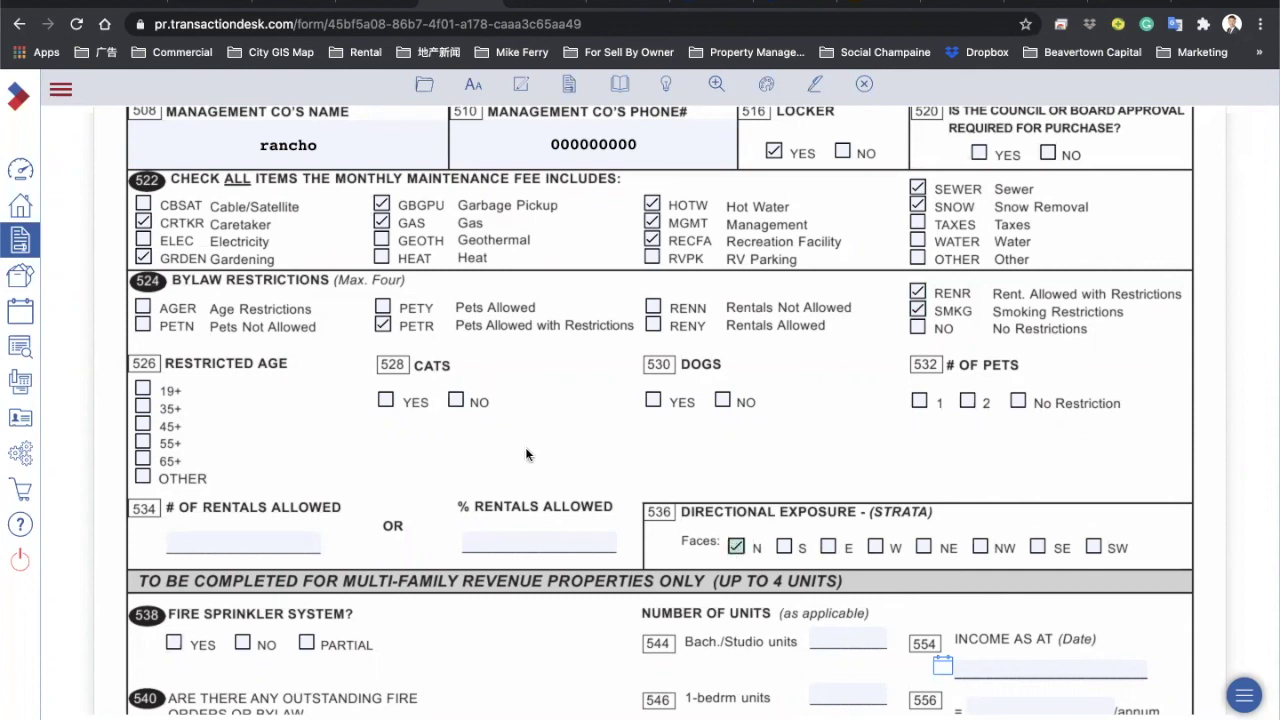
scroll(525, 447, "down", 5)
scroll(579, 577, "down", 2)
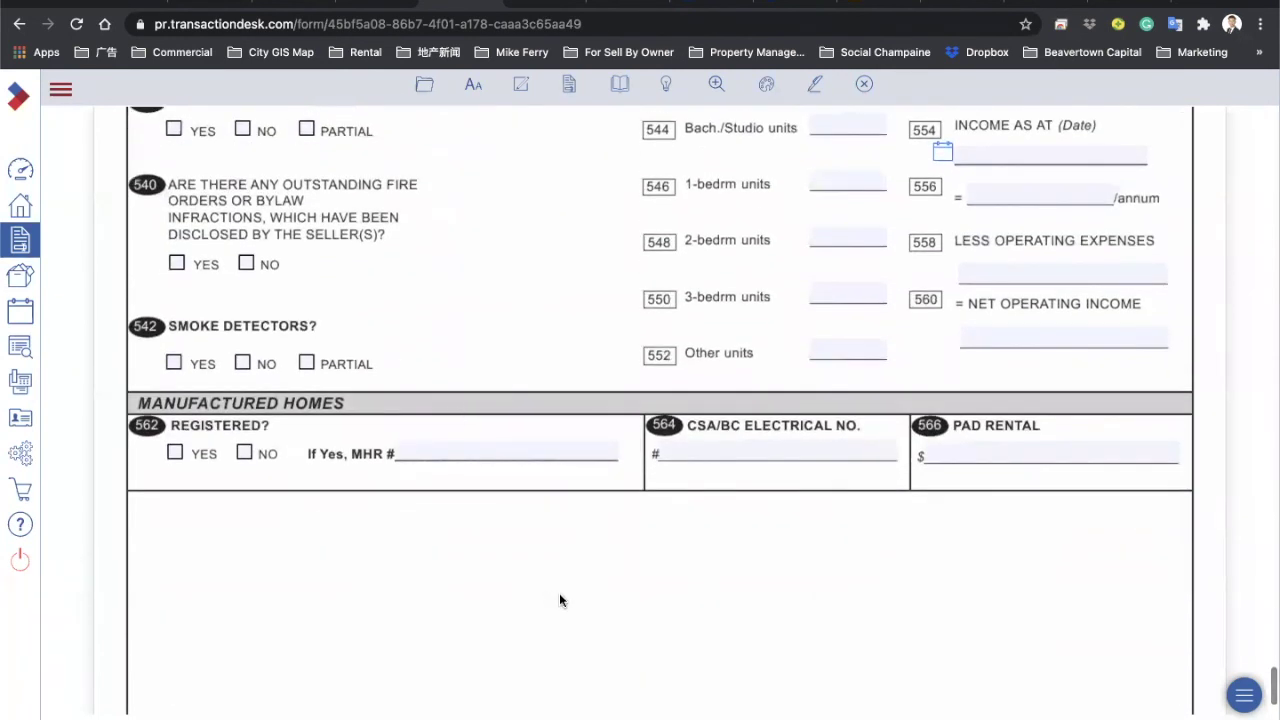
scroll(559, 593, "up", 8)
scroll(573, 607, "down", 1)
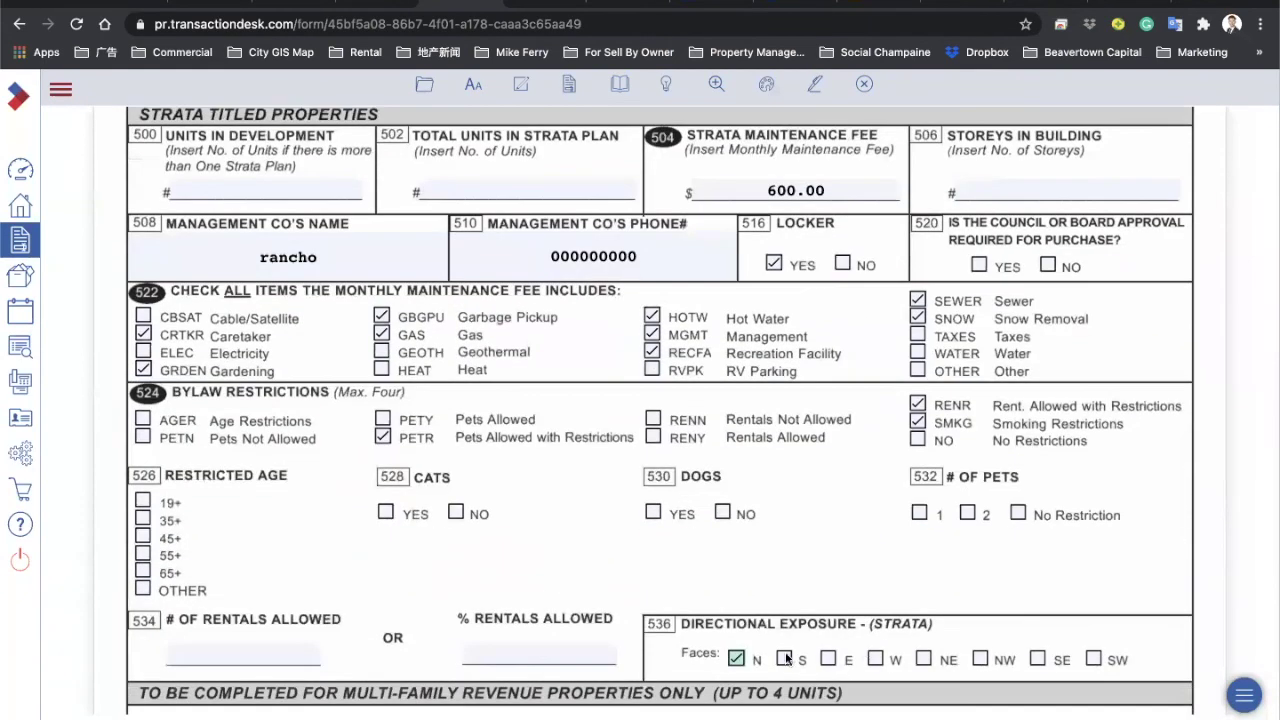